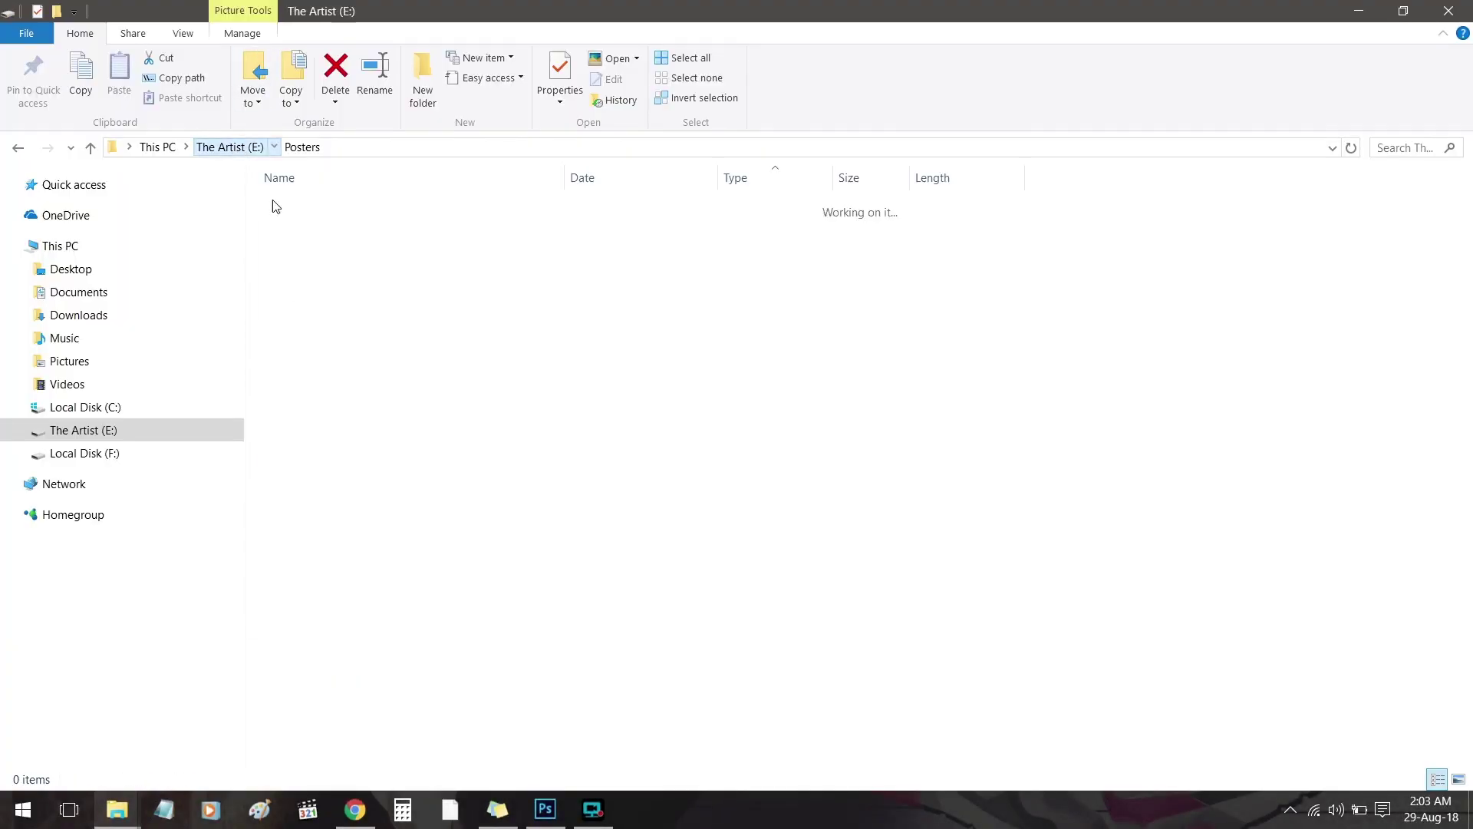
Open the Images folder on The Artist (E:) and drag a portrait photo onto the Photoshop canvas.
key("alt+Up")
double_click(359, 285)
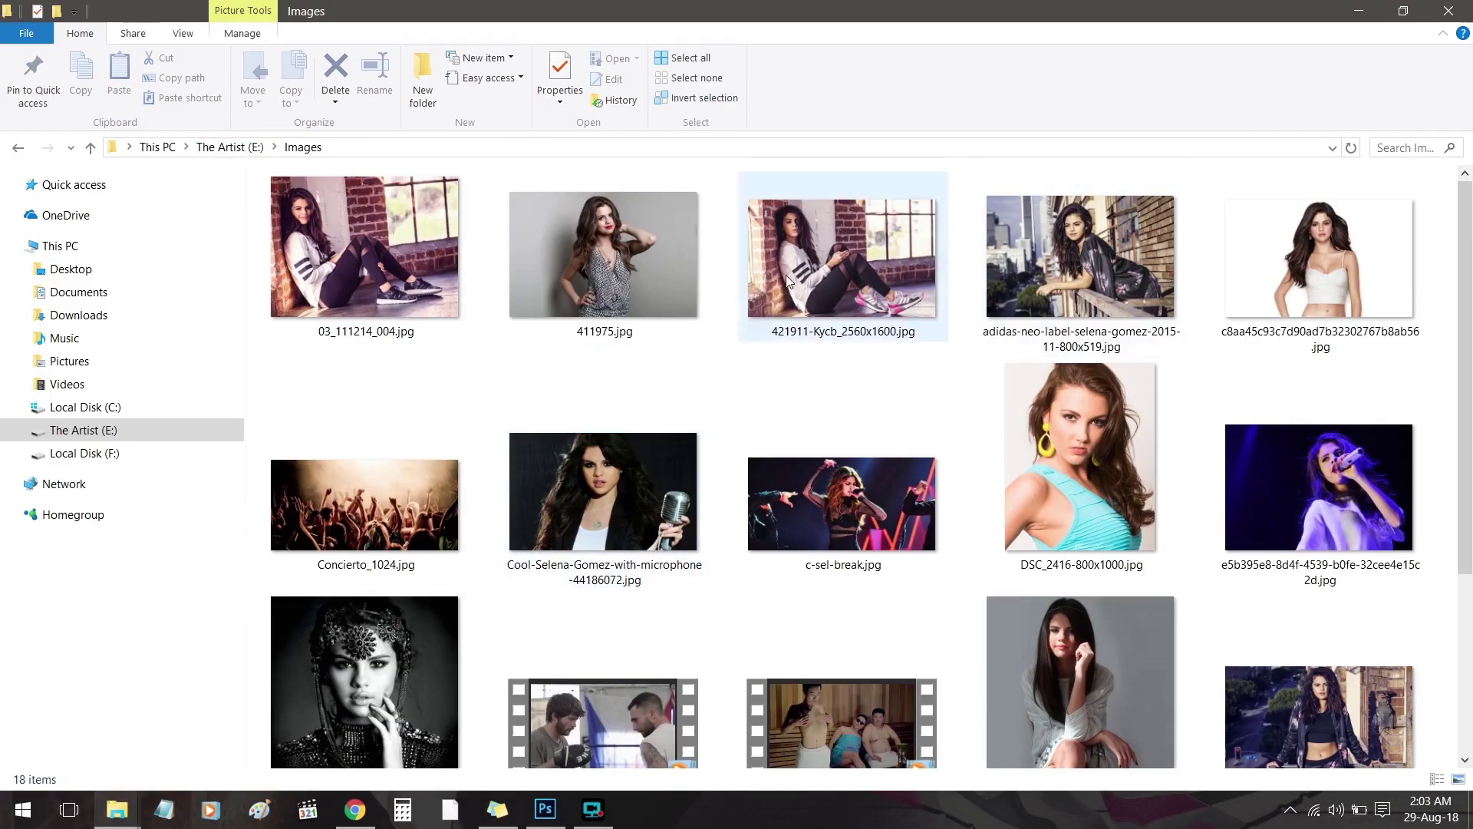
scroll(786, 280, "down", 3)
left_click_drag(1087, 463, 740, 445)
Commit the placed portrait and fill the Background layer with black.
left_click(541, 34)
key("i")
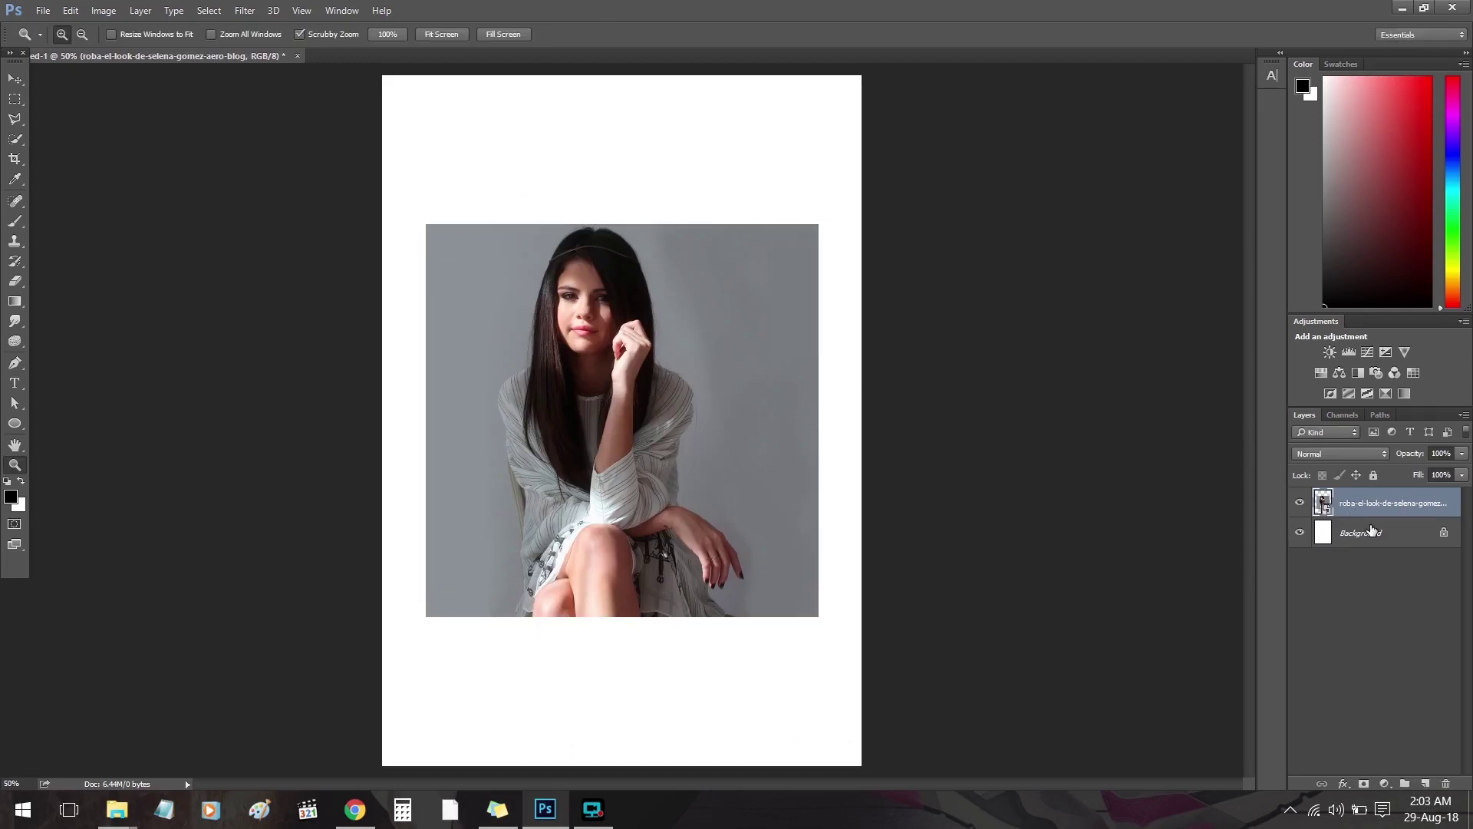
left_click(1370, 532)
key("shift+F5")
left_click(840, 236)
On the photo layer, zoom in and Quick Select the woman's head and hair.
key("z")
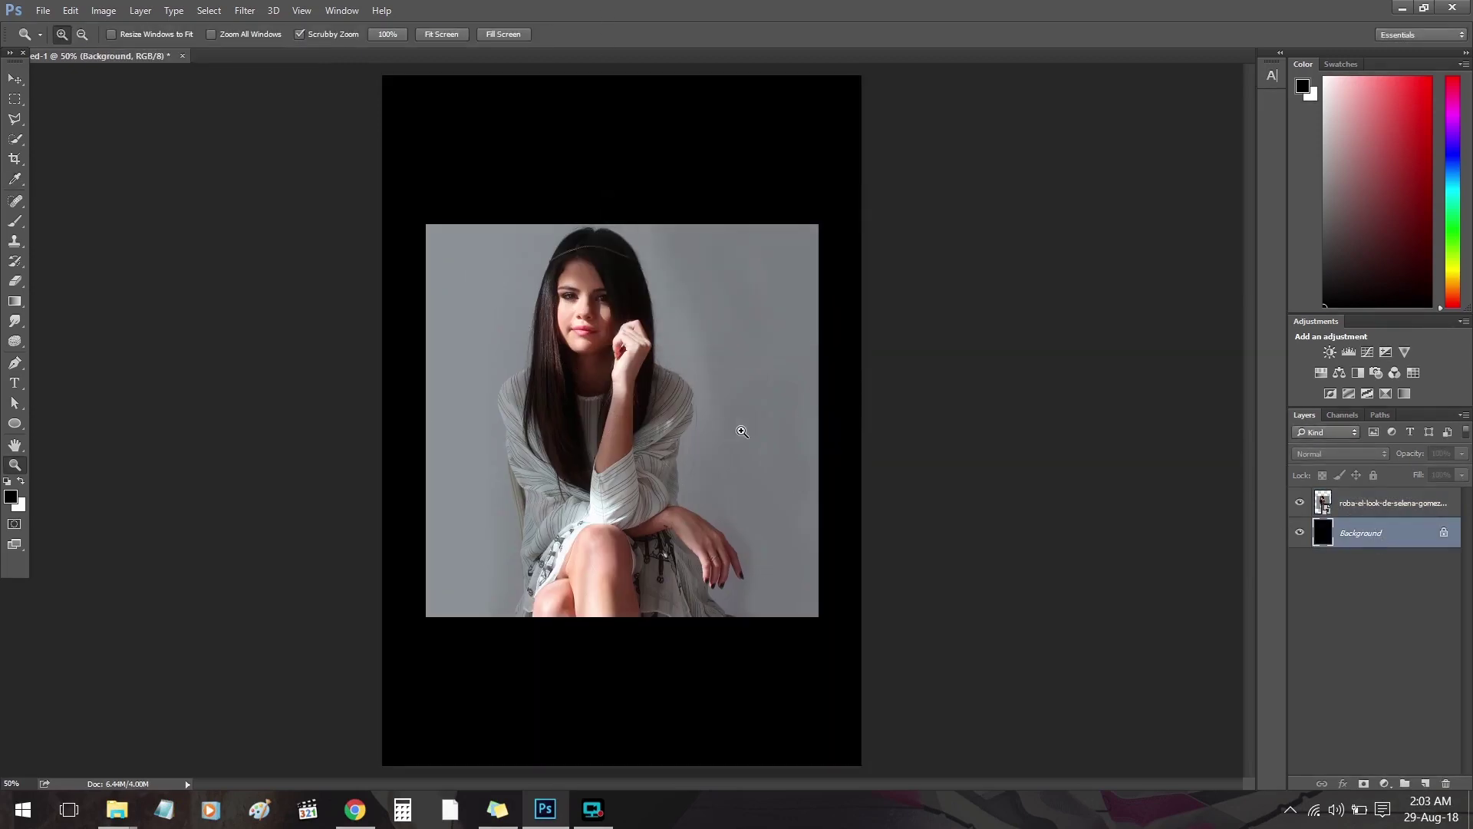
left_click(1391, 506)
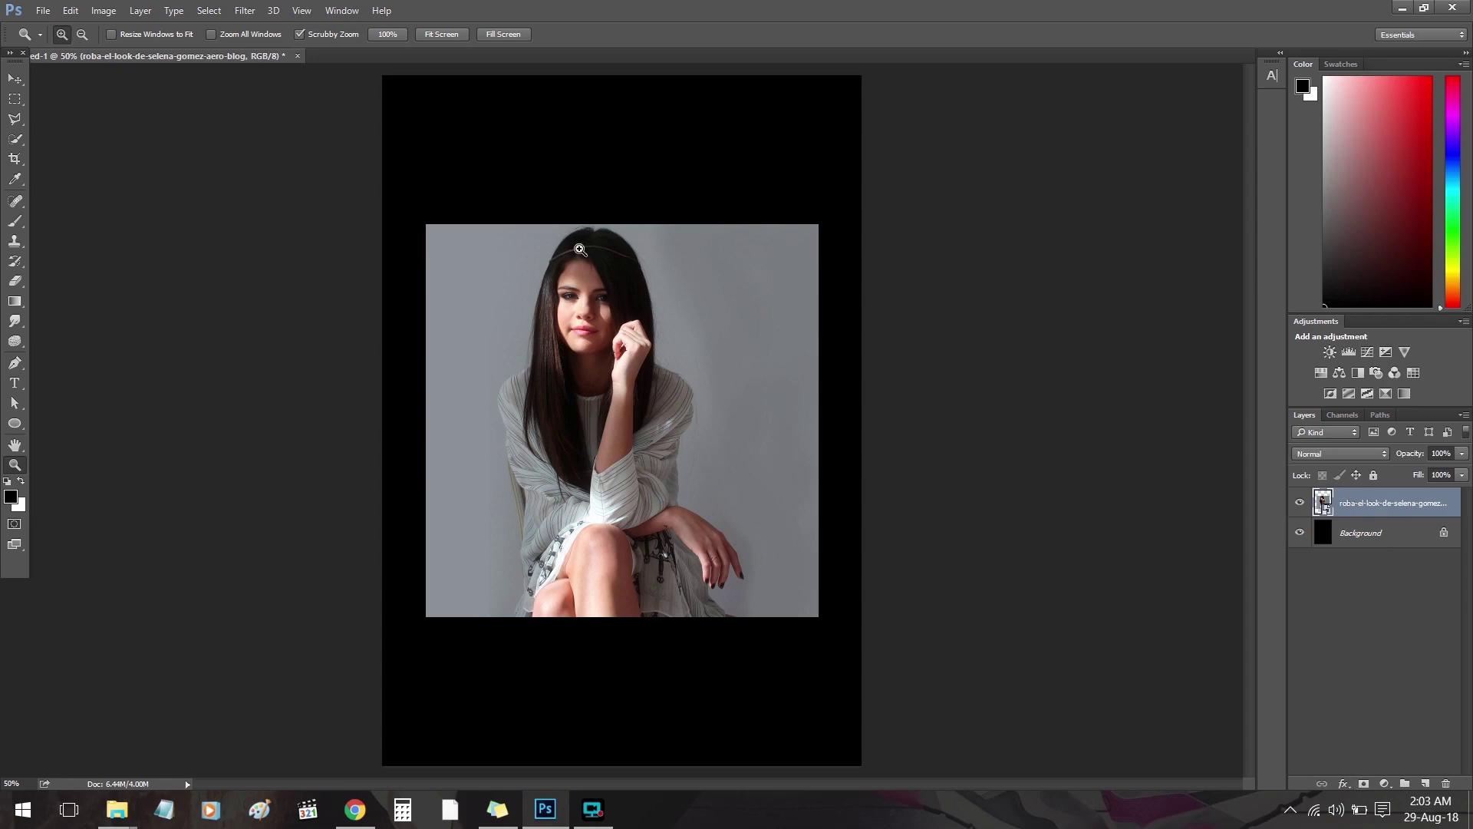
left_click_drag(580, 250, 642, 254)
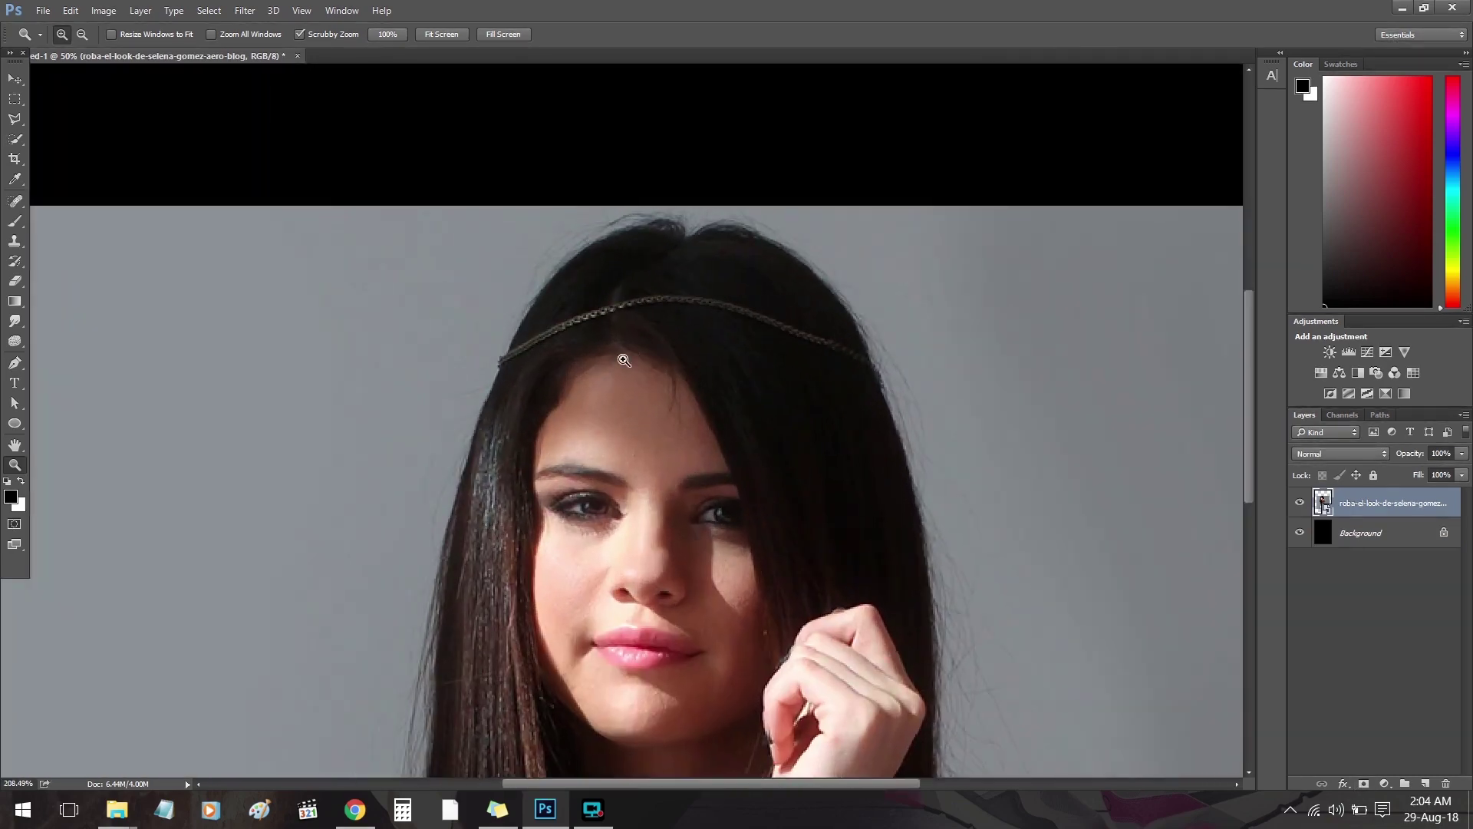
key("w")
mouse_move(618, 356)
left_mouse_down()
mouse_move(713, 461)
mouse_move(649, 610)
mouse_move(574, 532)
mouse_move(627, 608)
left_mouse_up()
key("z")
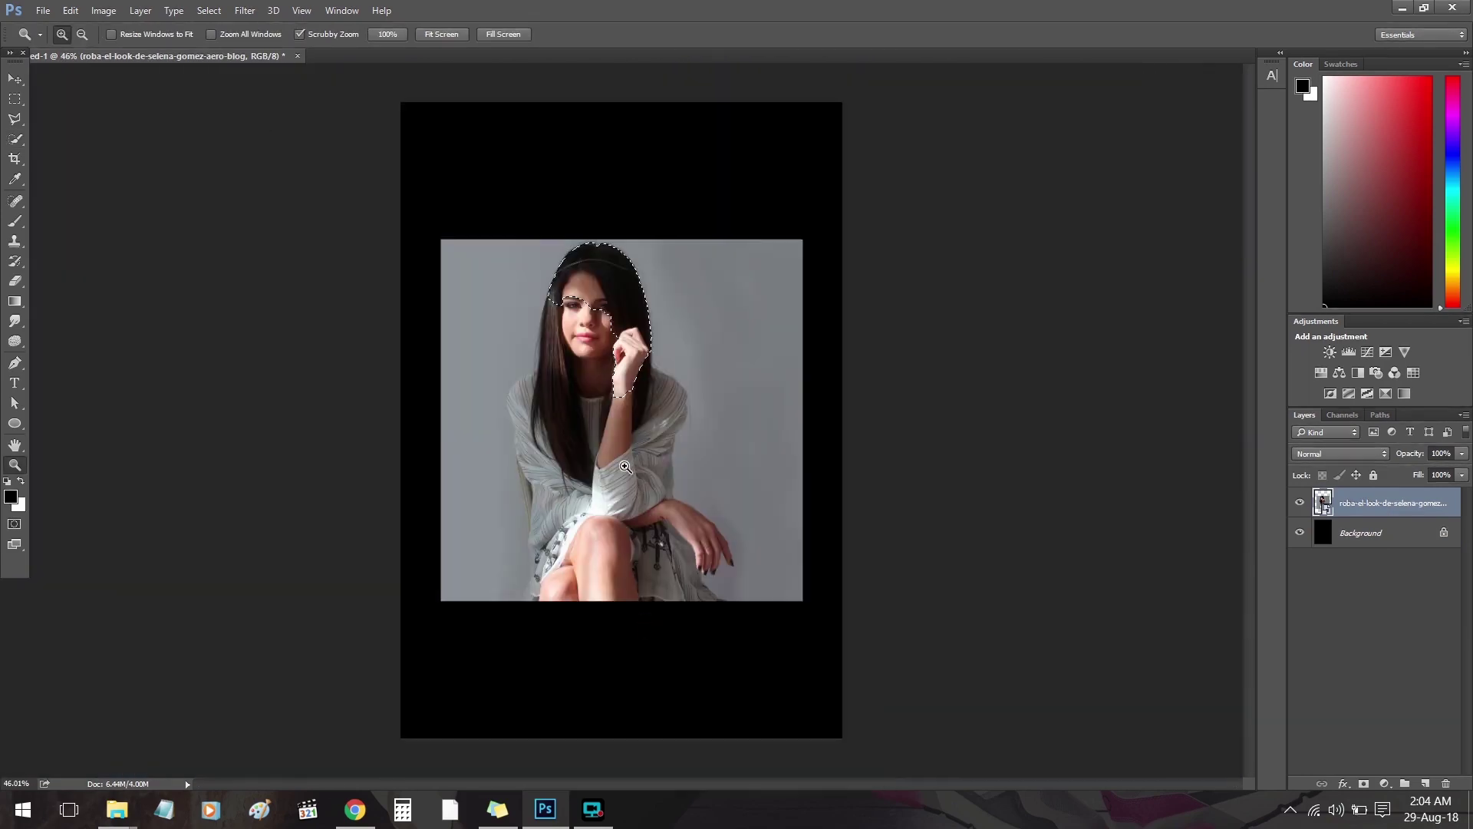
Add the forearm, hand, dress, knee and sleeve edge to the Quick Selection.
key("w")
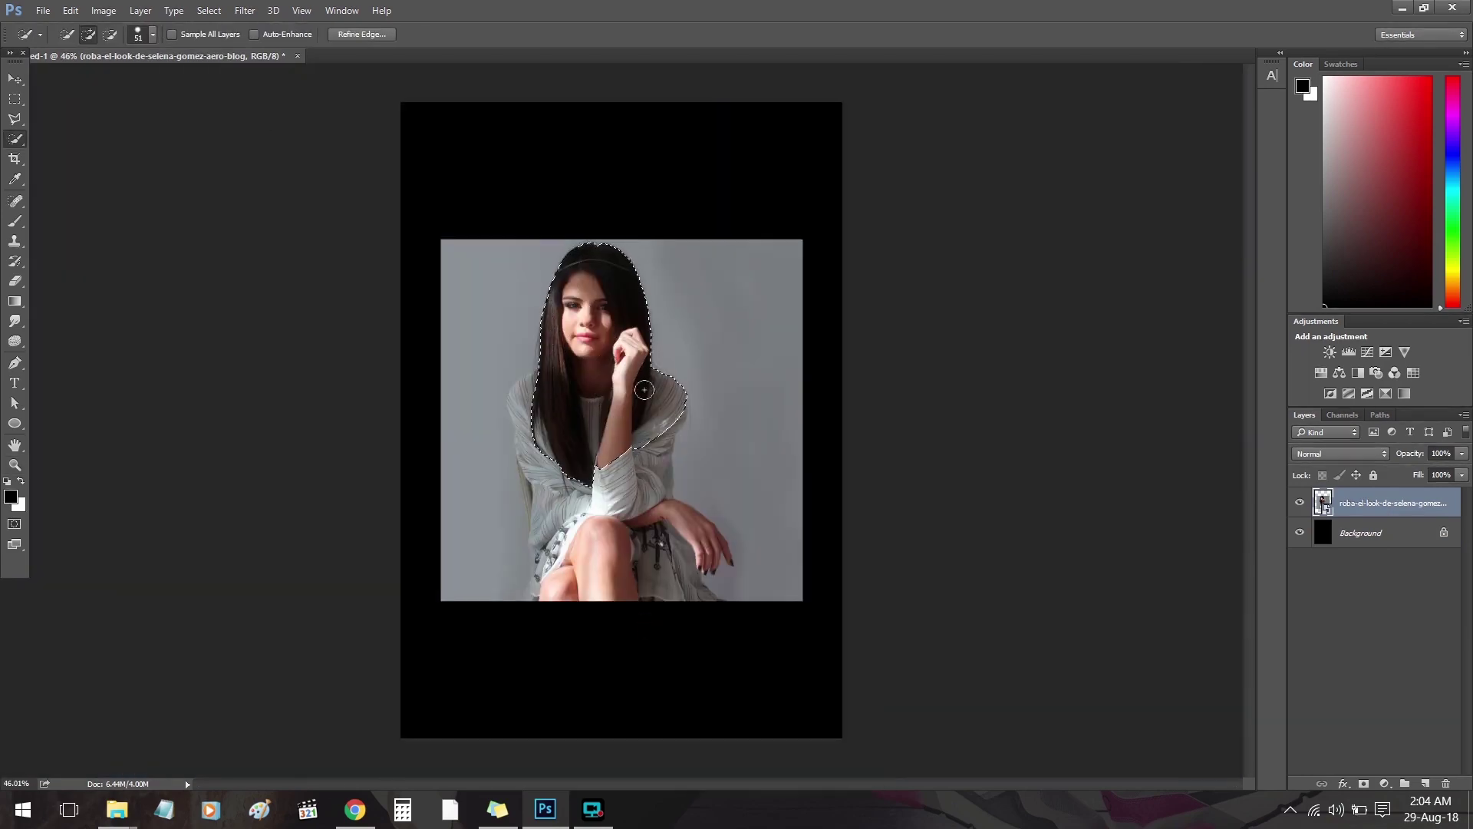
left_click_drag(655, 502, 591, 528)
mouse_move(560, 595)
left_mouse_down()
mouse_move(536, 602)
mouse_move(550, 527)
left_mouse_up()
mouse_move(538, 432)
left_mouse_down()
mouse_move(534, 458)
mouse_move(531, 416)
left_mouse_up()
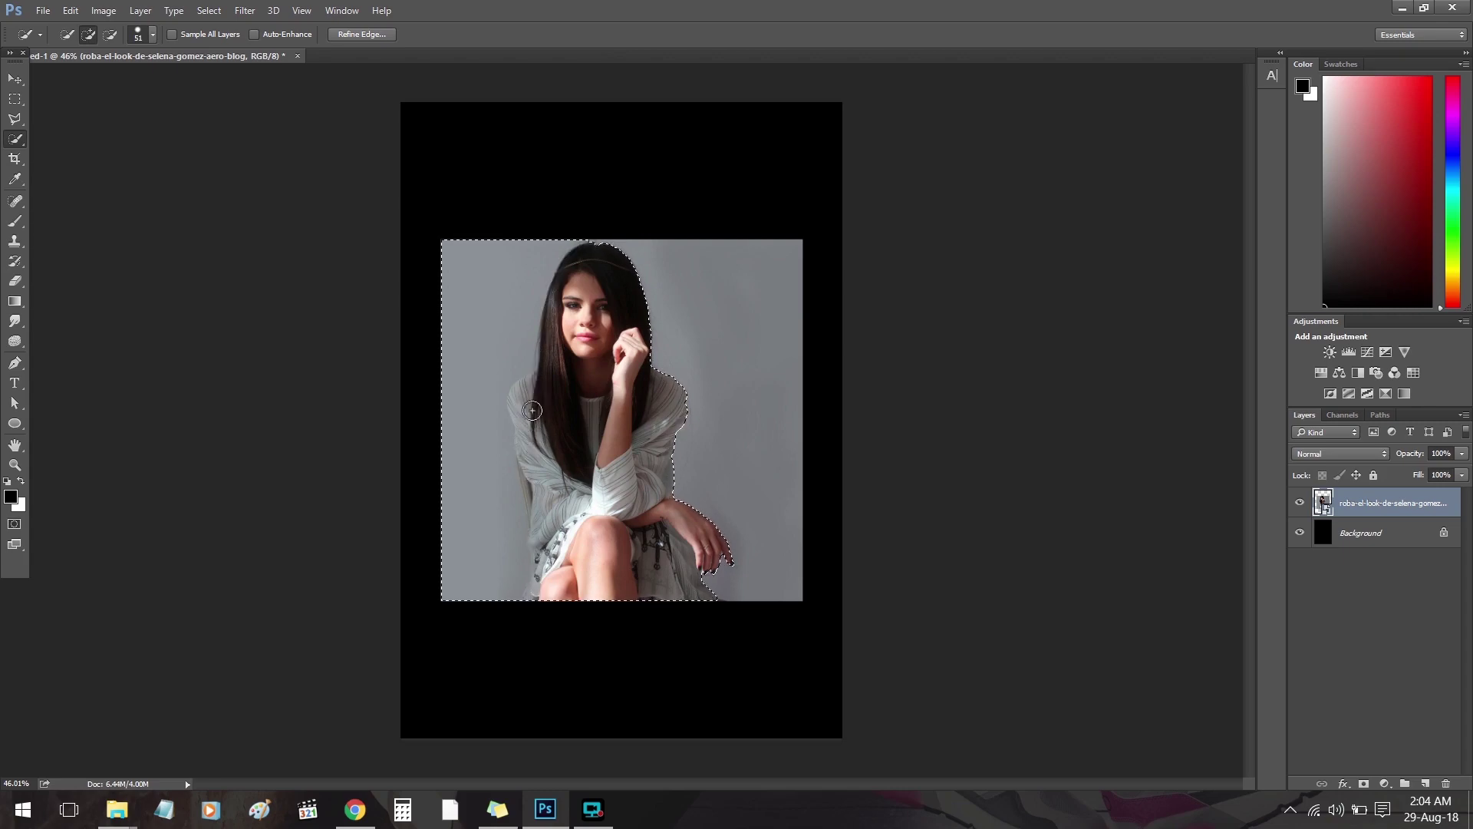
Zoom in on the knees and trim the selection out of the black strip below.
key("z")
mouse_move(547, 584)
left_mouse_down()
mouse_move(527, 690)
mouse_move(418, 704)
left_mouse_up()
key("w")
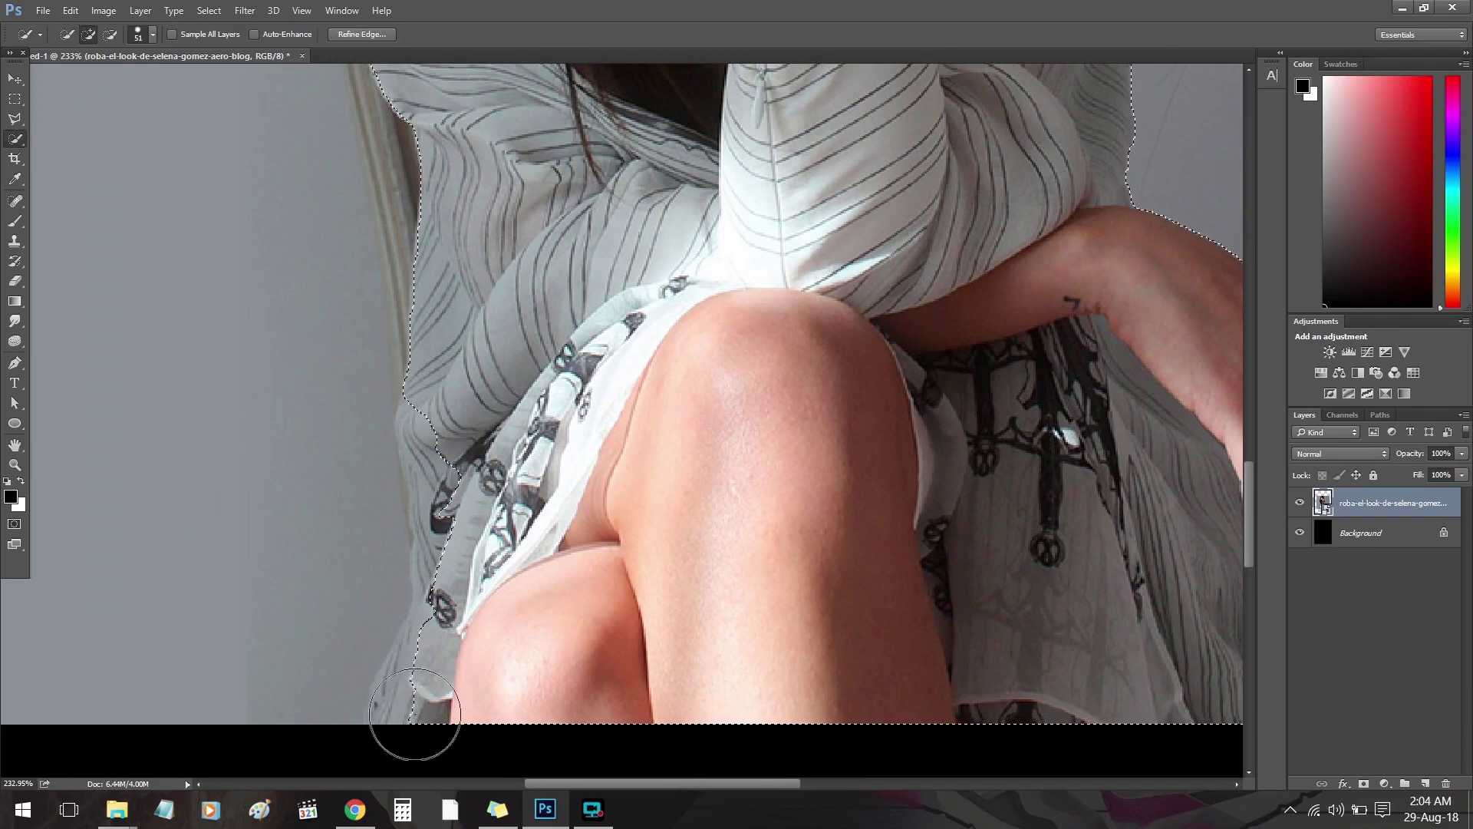
left_click(406, 707)
left_click_drag(463, 577, 494, 592)
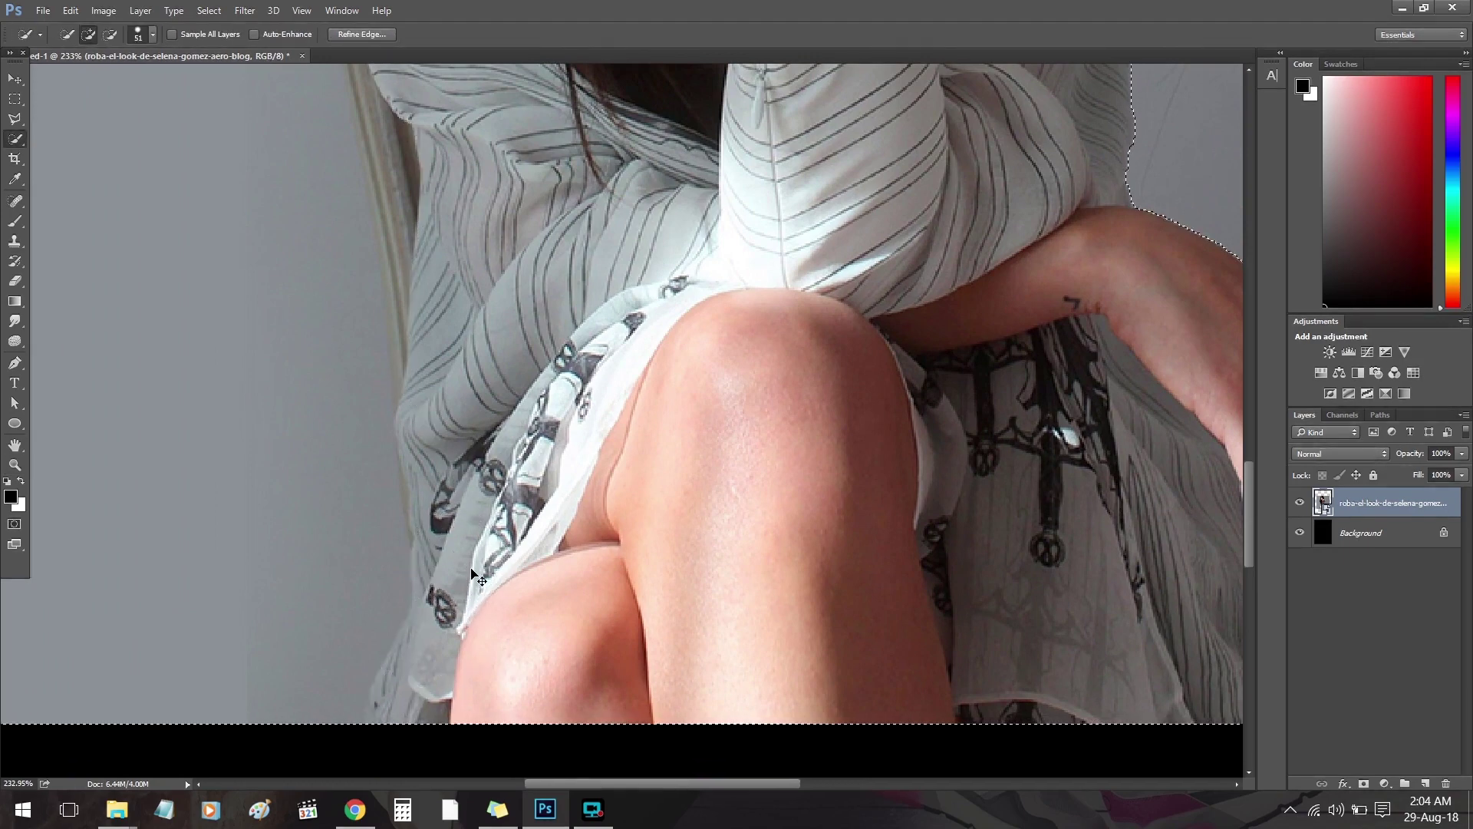
key("l")
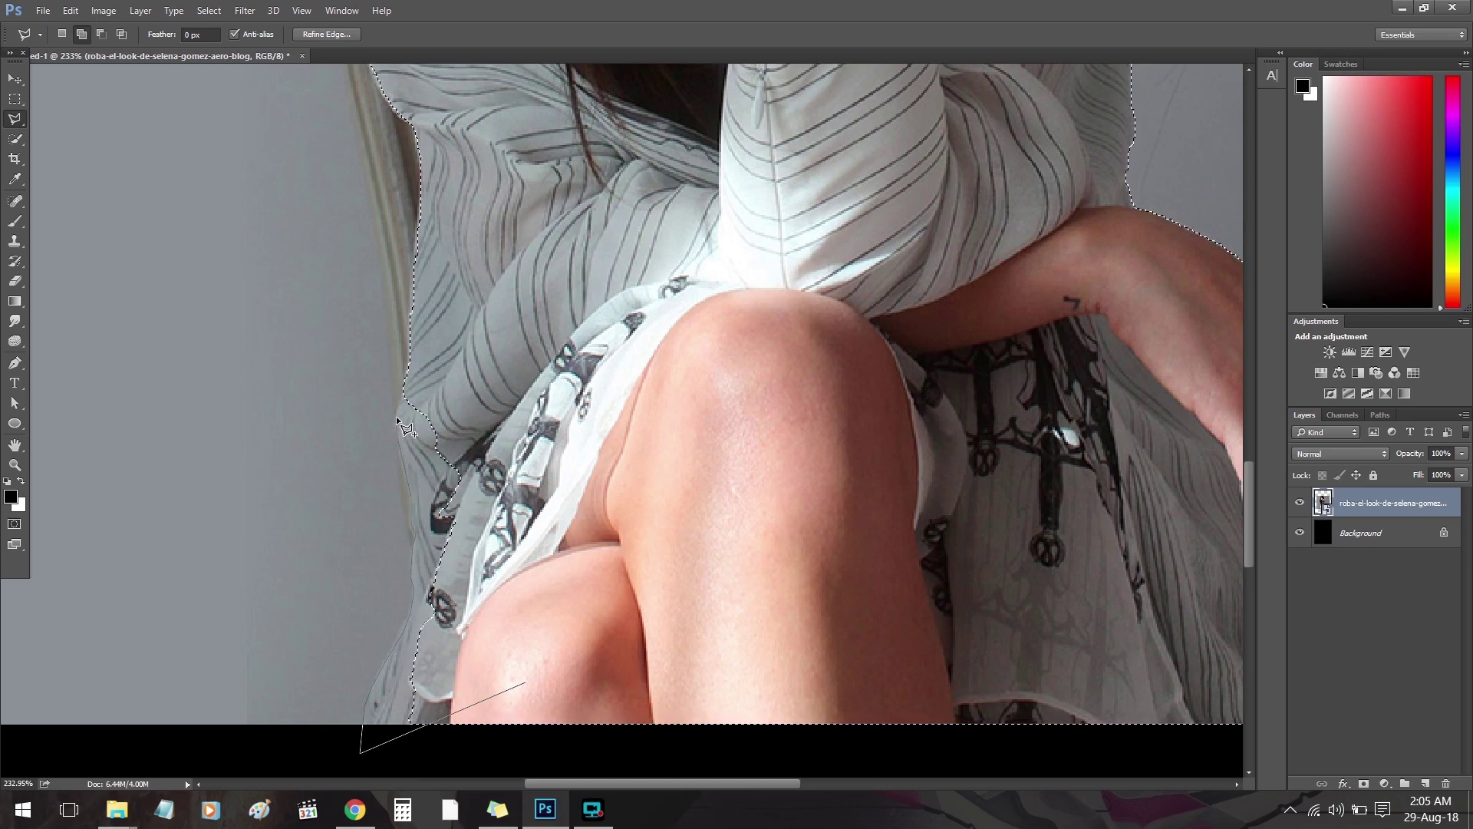
Close the Polygonal Lasso outline along the selection's bottom-left edge.
double_click(619, 555)
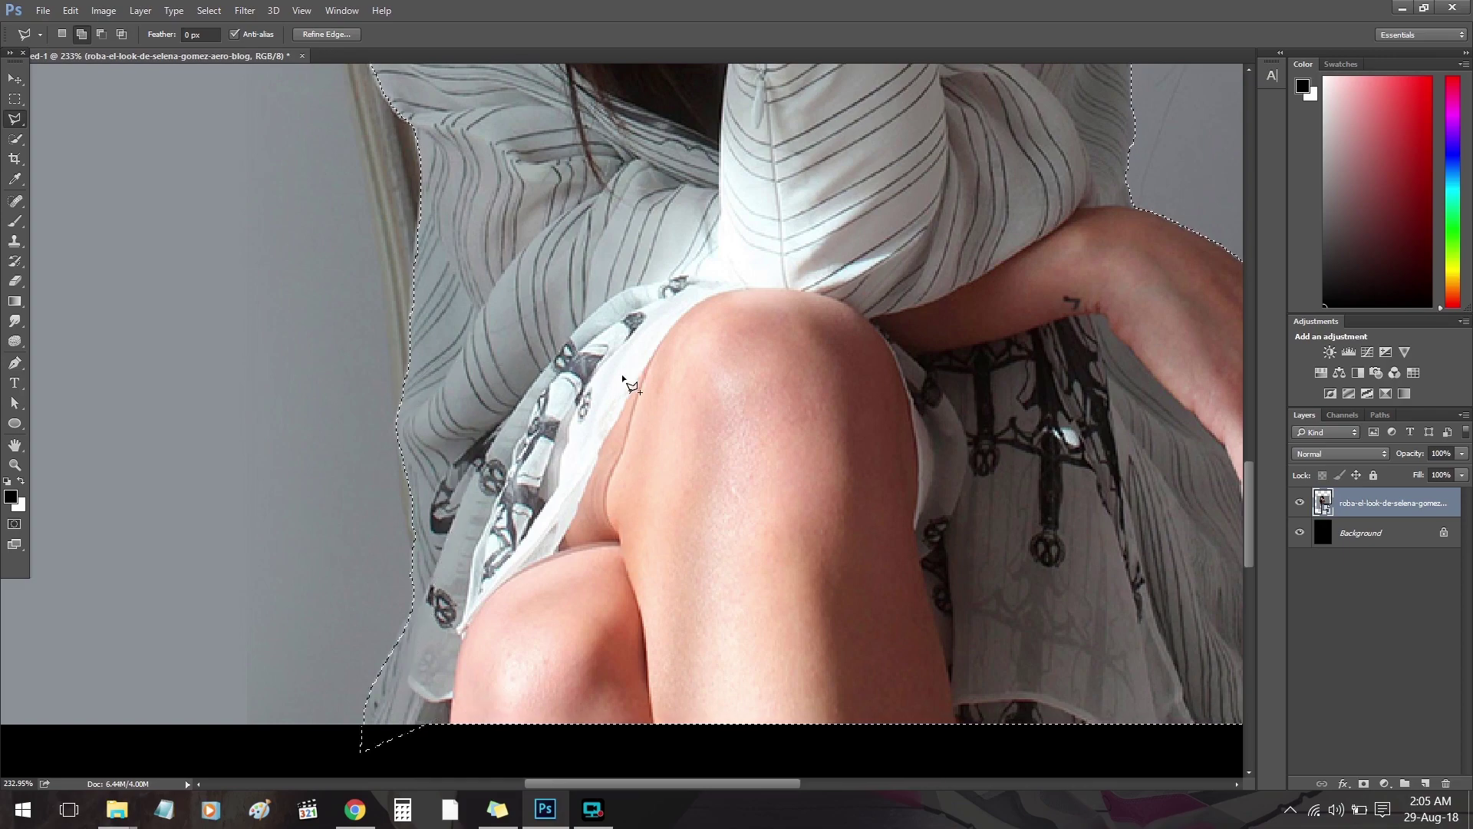
scroll(618, 555, "down", 2)
scroll(528, 354, "up", 5)
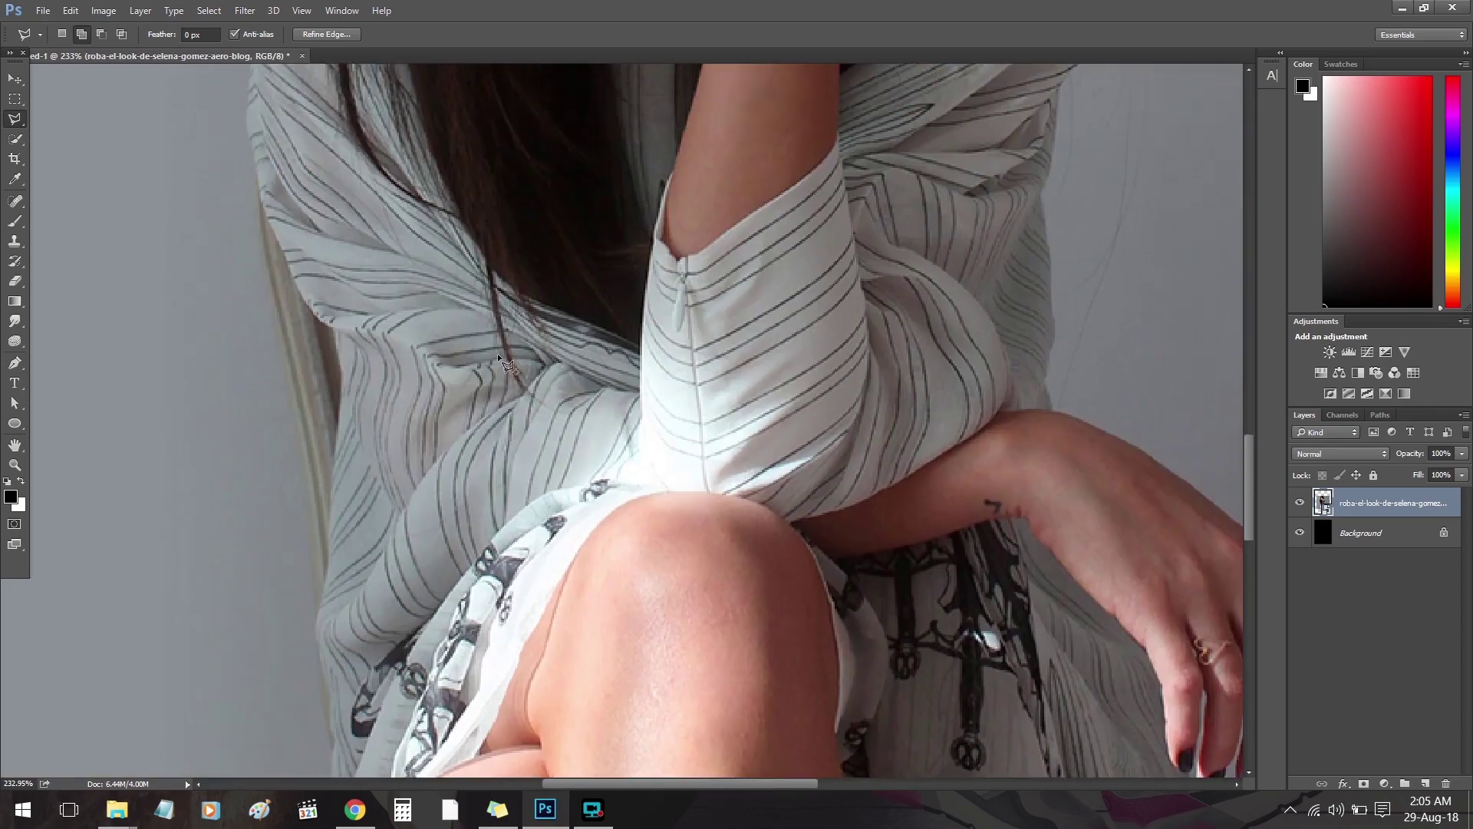
scroll(538, 338, "up", 5)
scroll(583, 307, "up", 5)
scroll(625, 285, "up", 3)
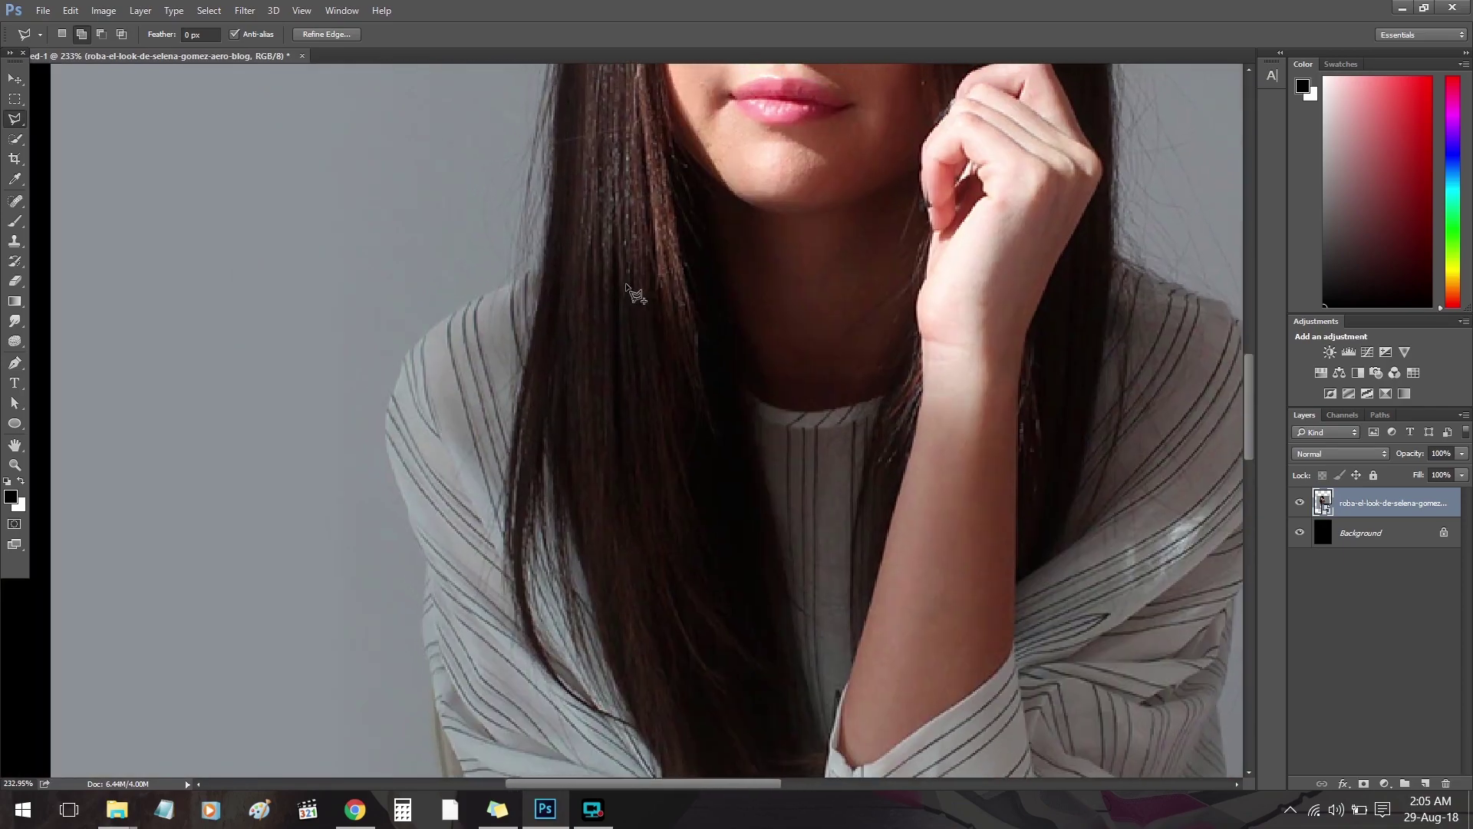
Trace a Polygonal Lasso outline along the hair and shoulder edge to tidy the selection.
left_click(542, 272)
left_click(485, 295)
left_click(448, 316)
left_click(413, 346)
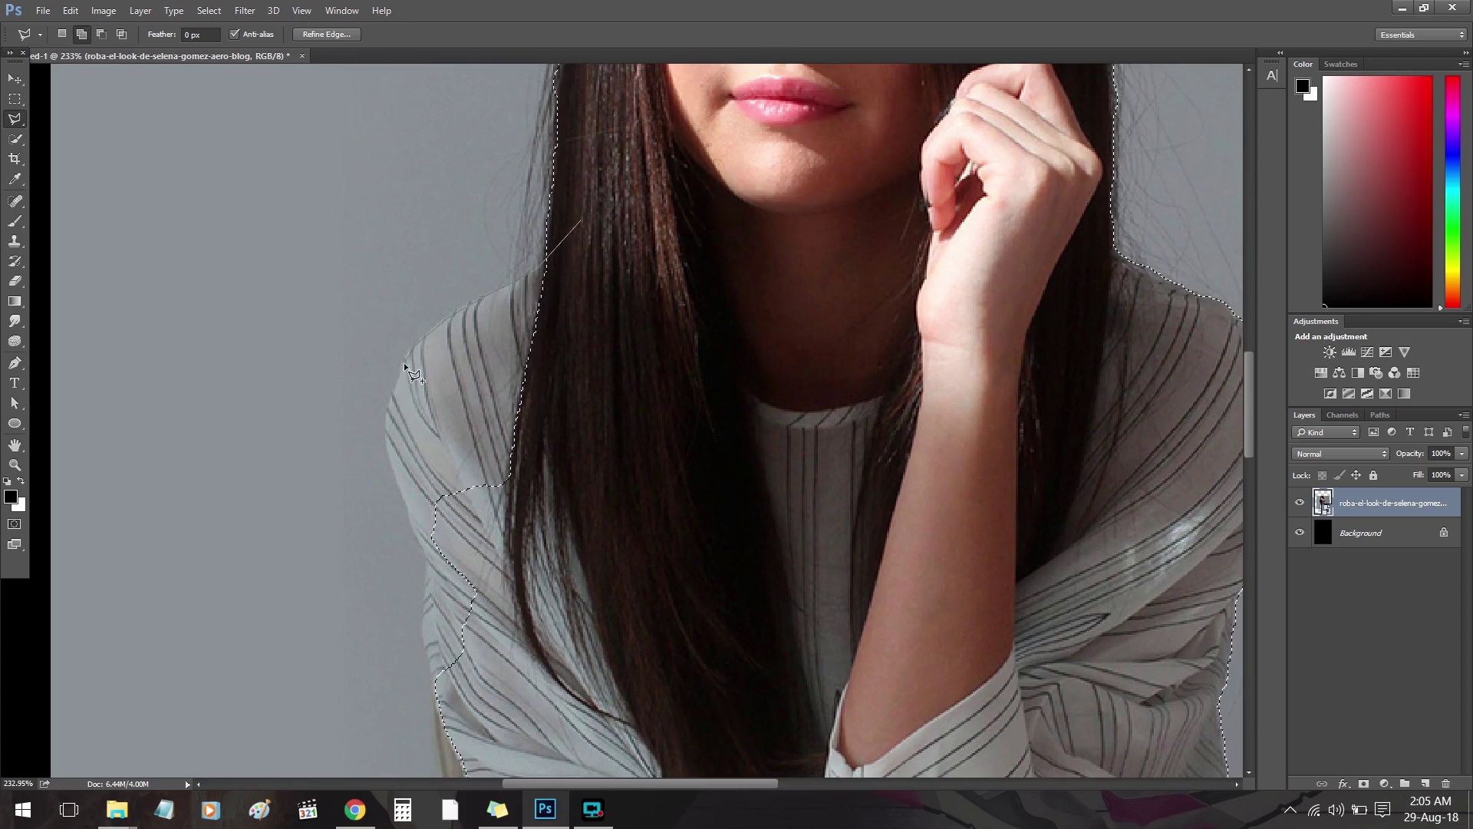
left_click(391, 399)
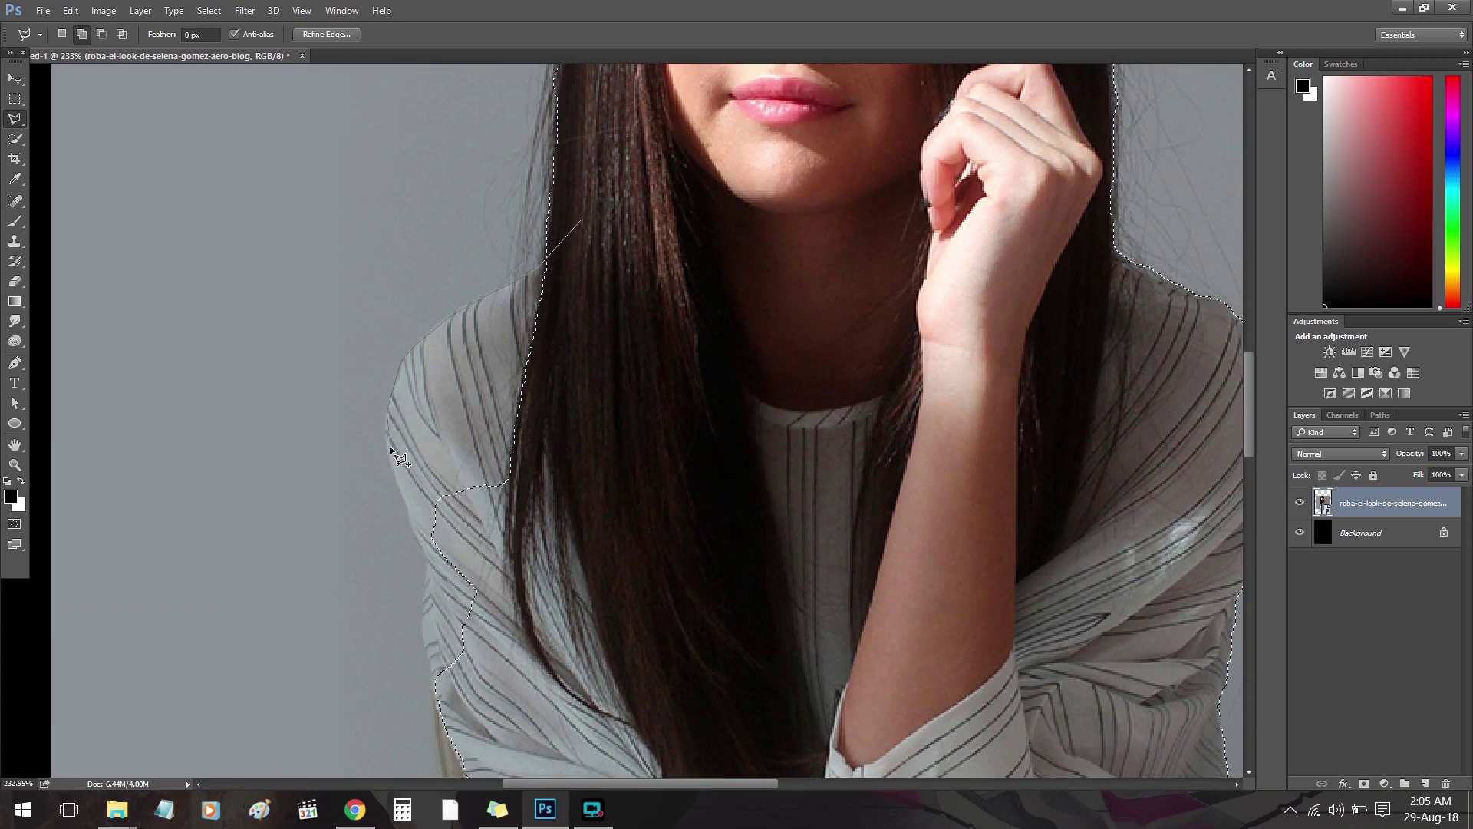
left_click(386, 442)
double_click(708, 265)
Zoom in on the fingers and correct the selection along the middle finger.
left_click_drag(637, 370, 505, 449)
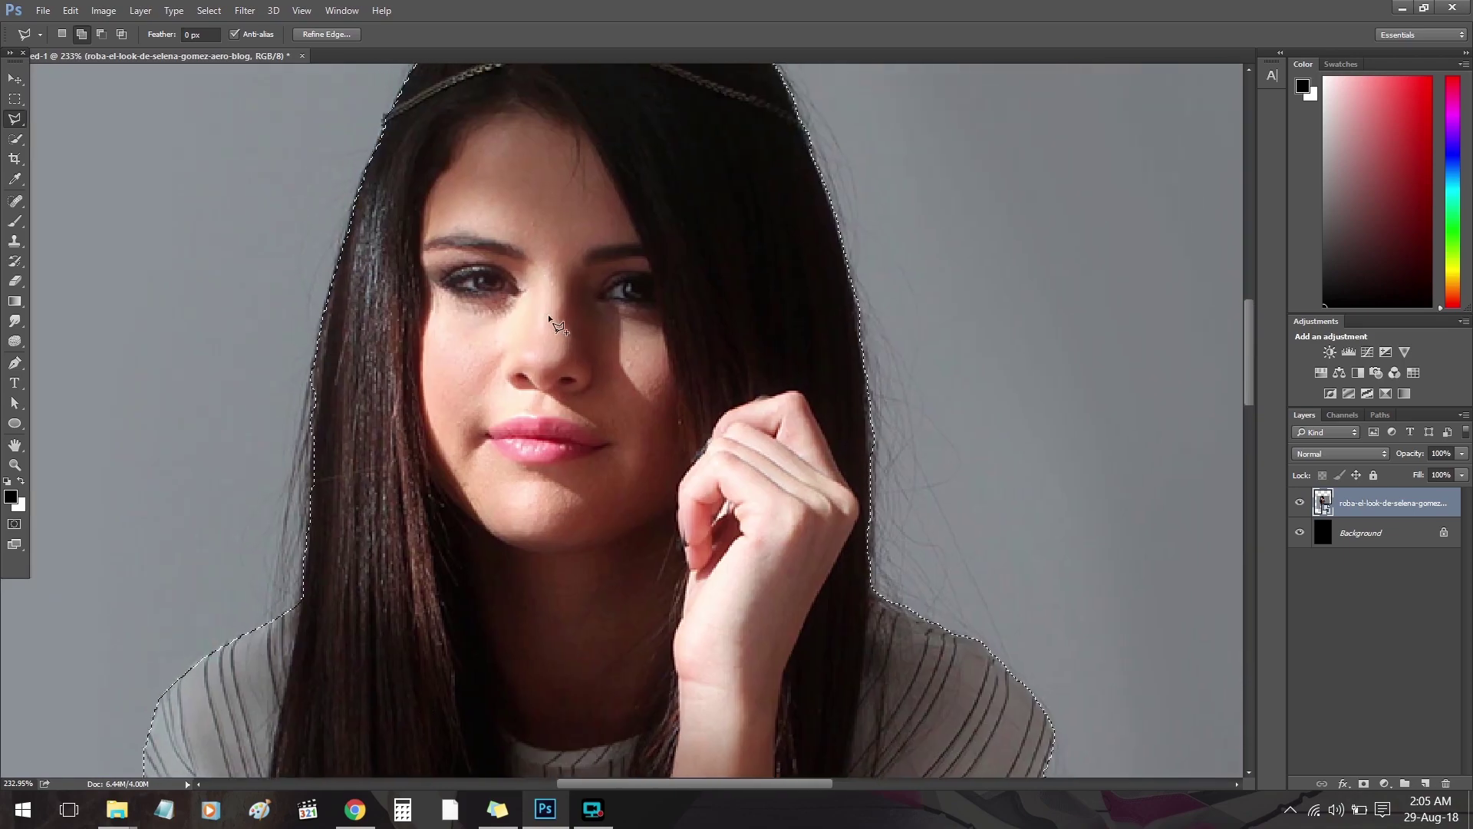
scroll(505, 449, "down", 5)
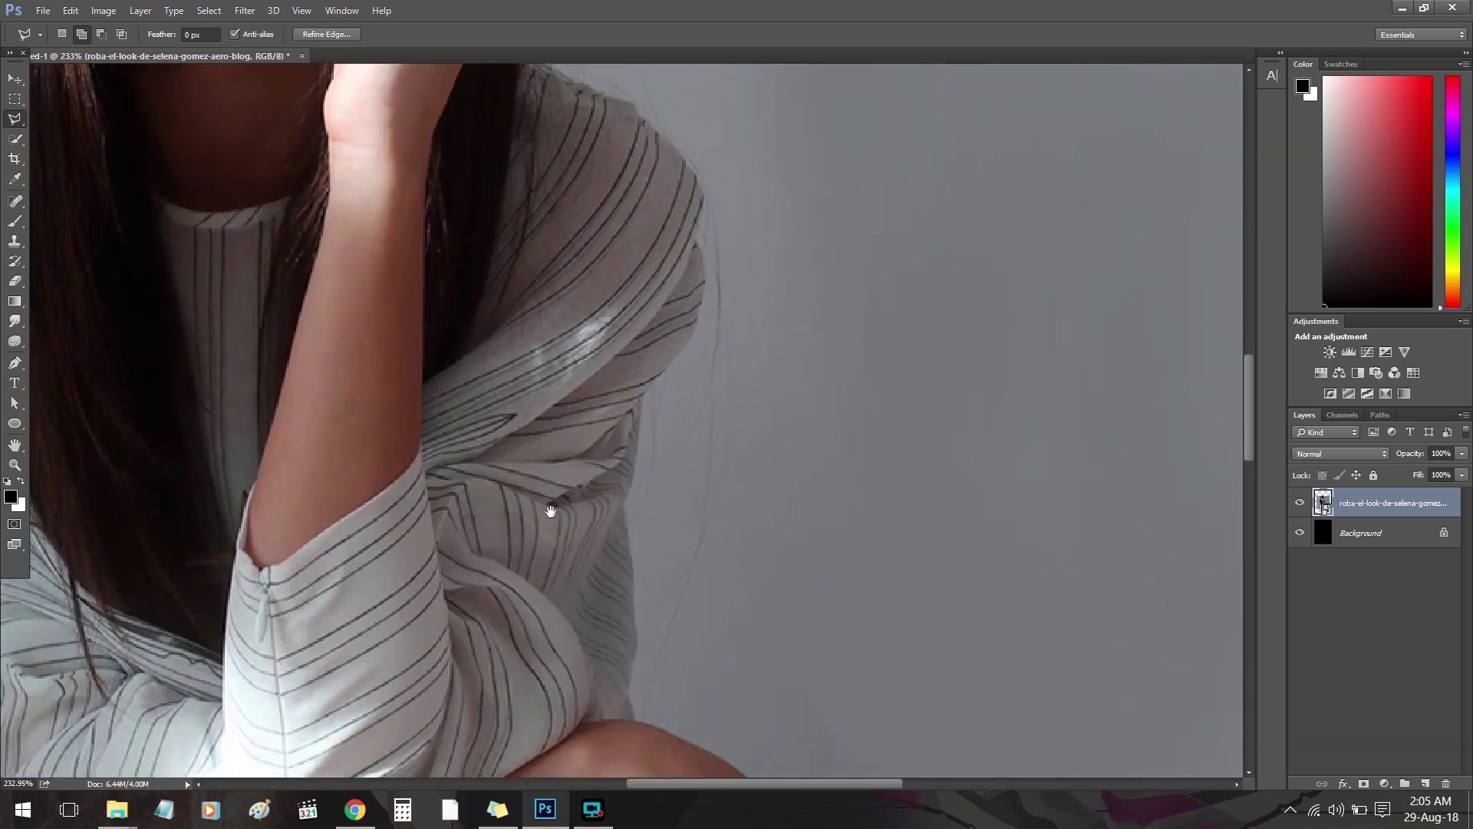
left_click_drag(546, 602, 536, 299)
key("z")
left_click_drag(727, 430, 767, 431)
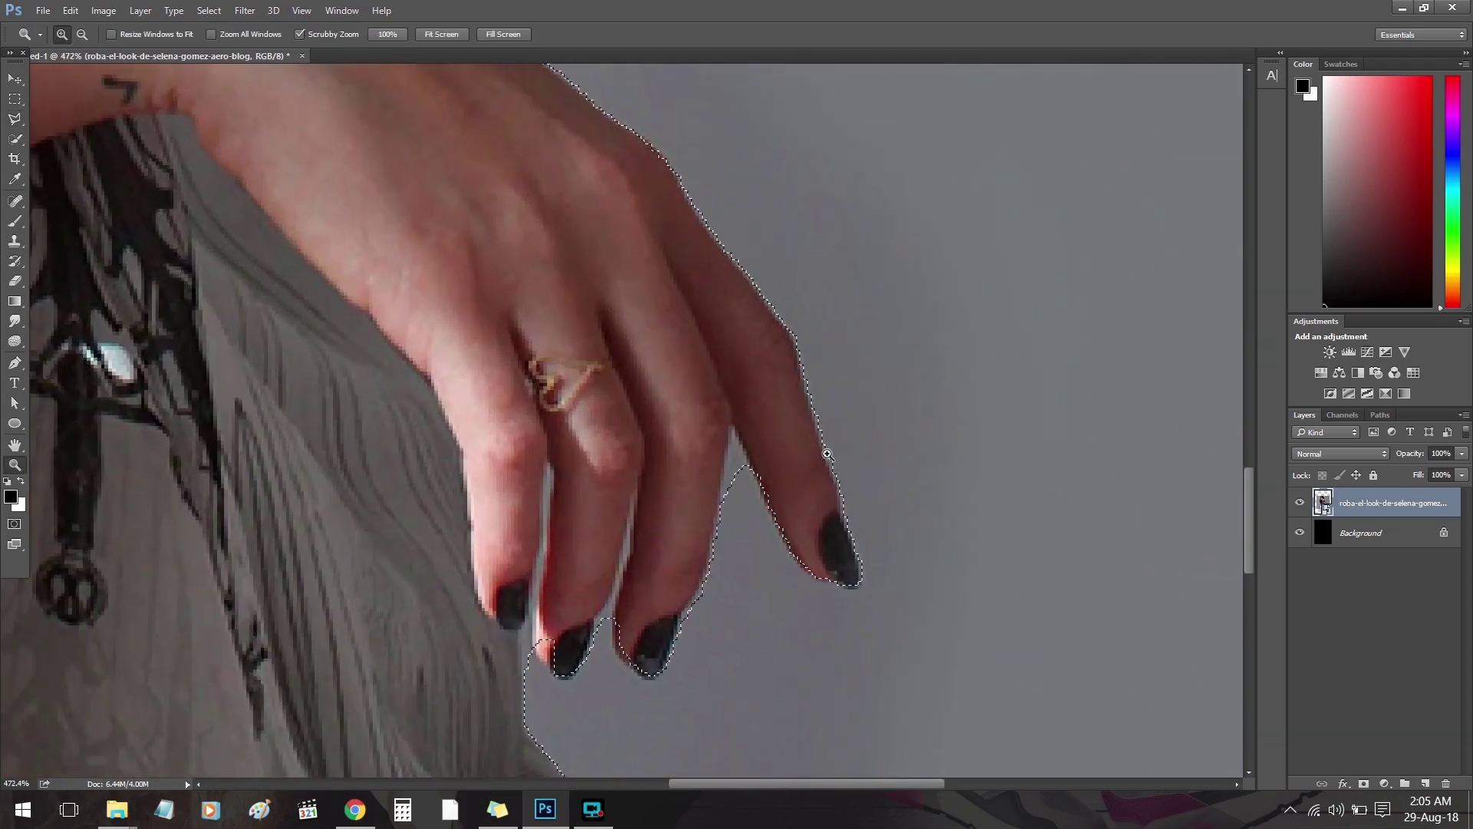
key("l")
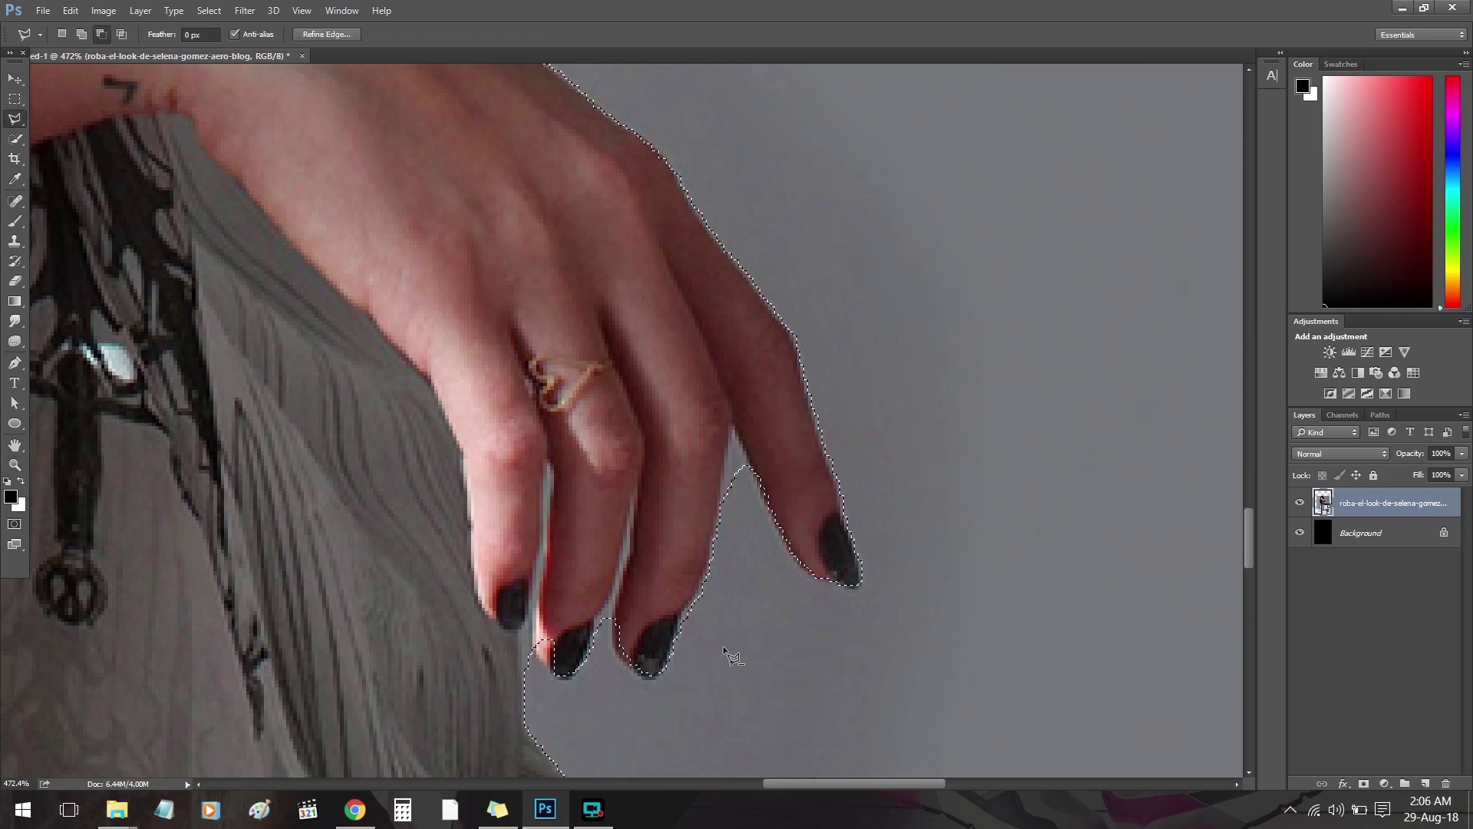
left_click(714, 674)
left_click(732, 430)
left_click(716, 675)
Refine the selection between the index and middle fingers and around the fingertip gap in Add mode.
left_click(611, 691)
left_click(606, 616)
left_click(611, 693)
left_click(82, 34)
left_click(613, 627)
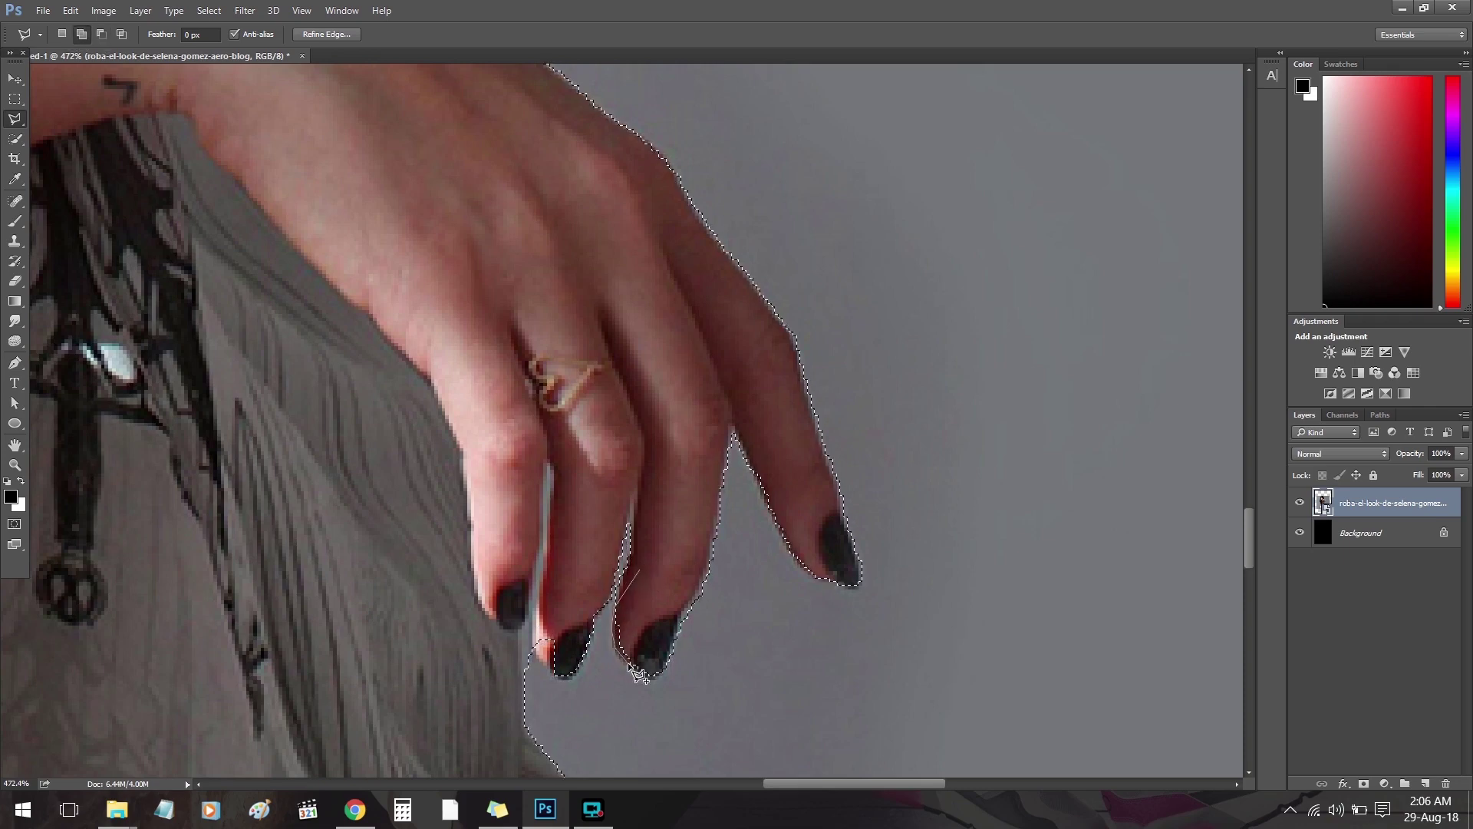
double_click(652, 587)
left_click(583, 550)
left_click(566, 677)
Close the outline around the figure and subtract the slanted bottom-left tail with a Rectangular Marquee.
key("ctrl+minus")
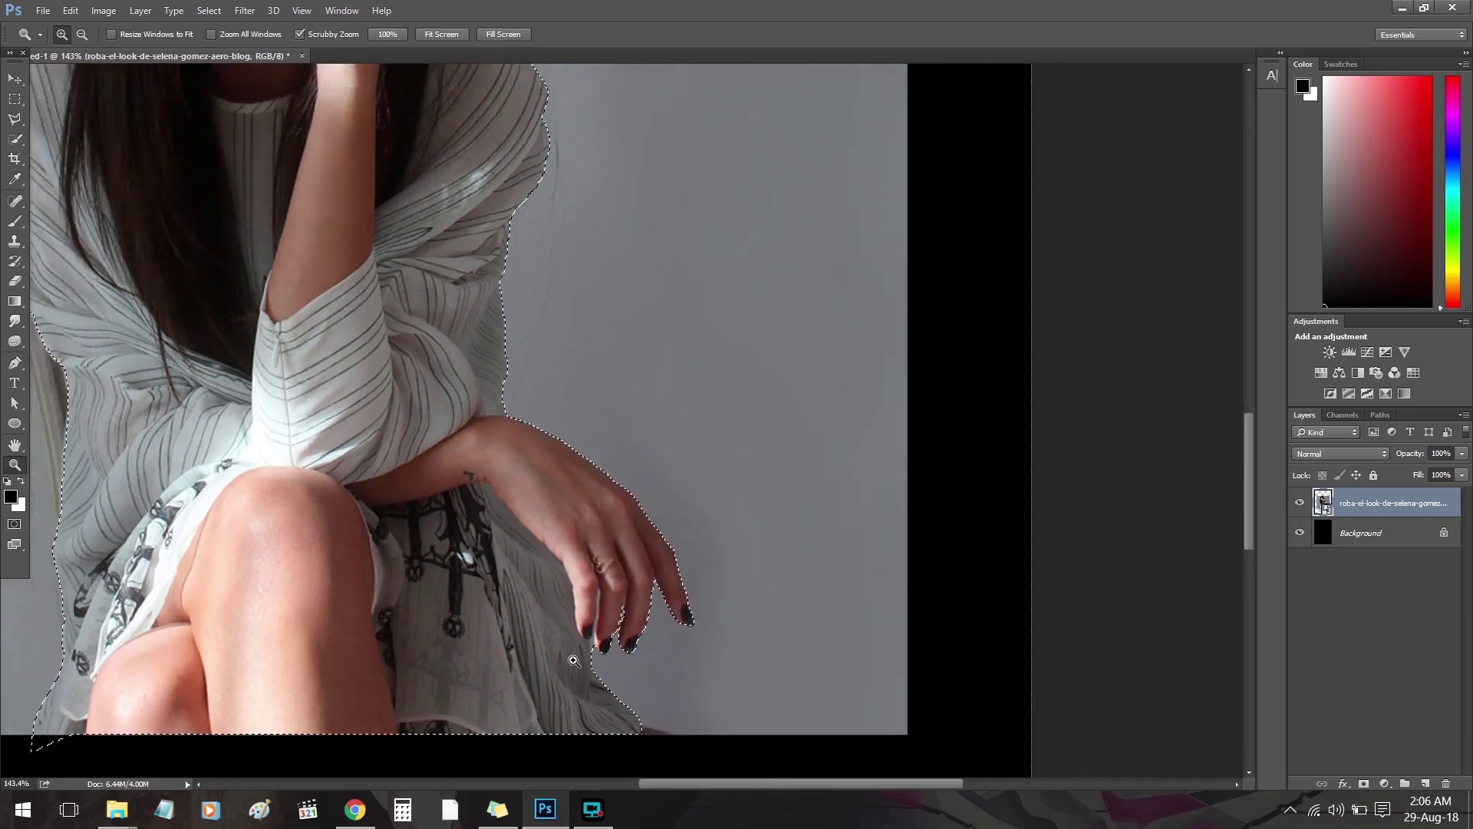
key("ctrl+0")
key("z")
left_click(417, 686)
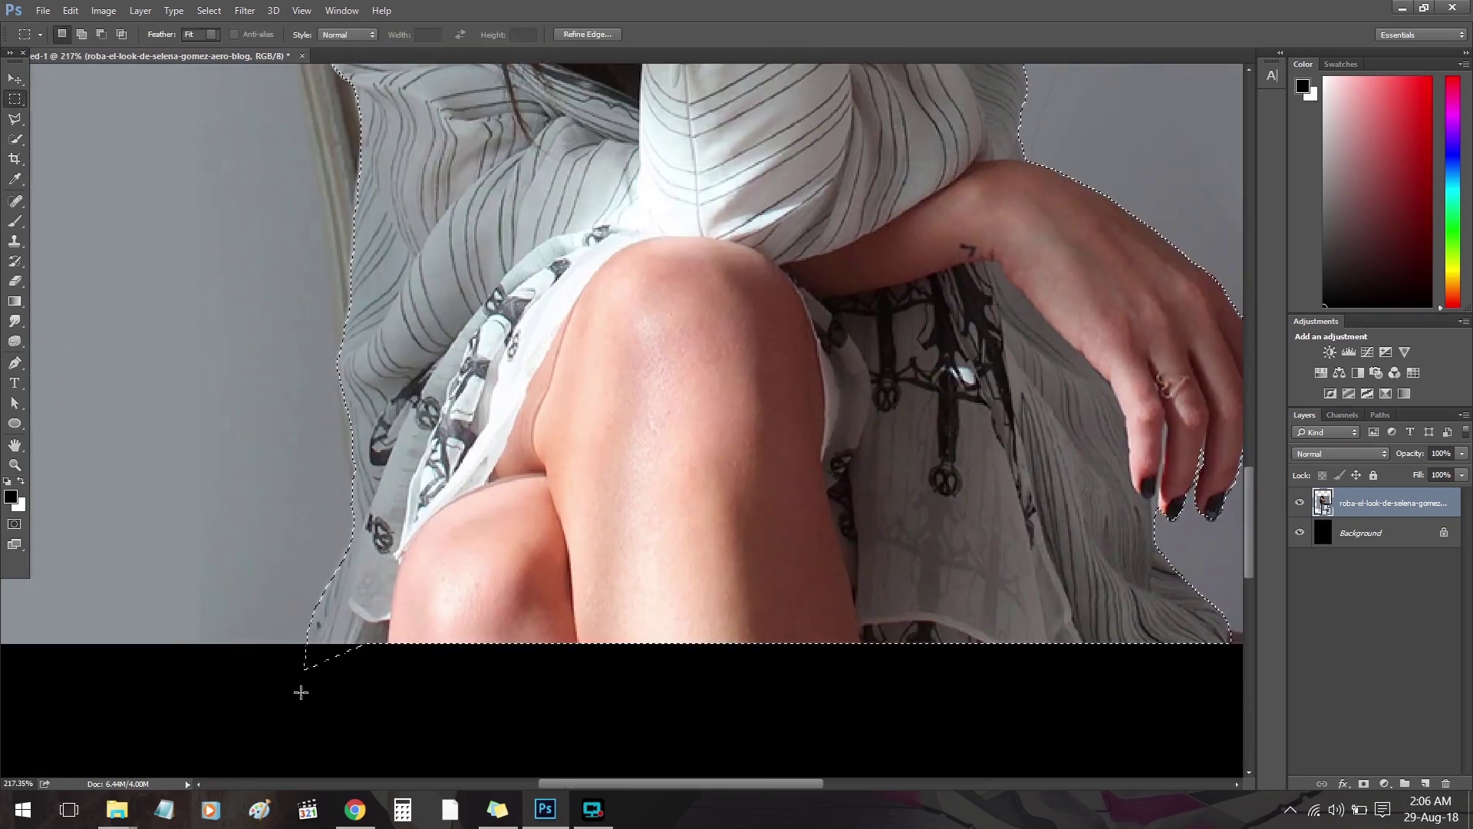
left_click(305, 667)
key("m")
left_click(101, 34)
left_click_drag(211, 725, 404, 641)
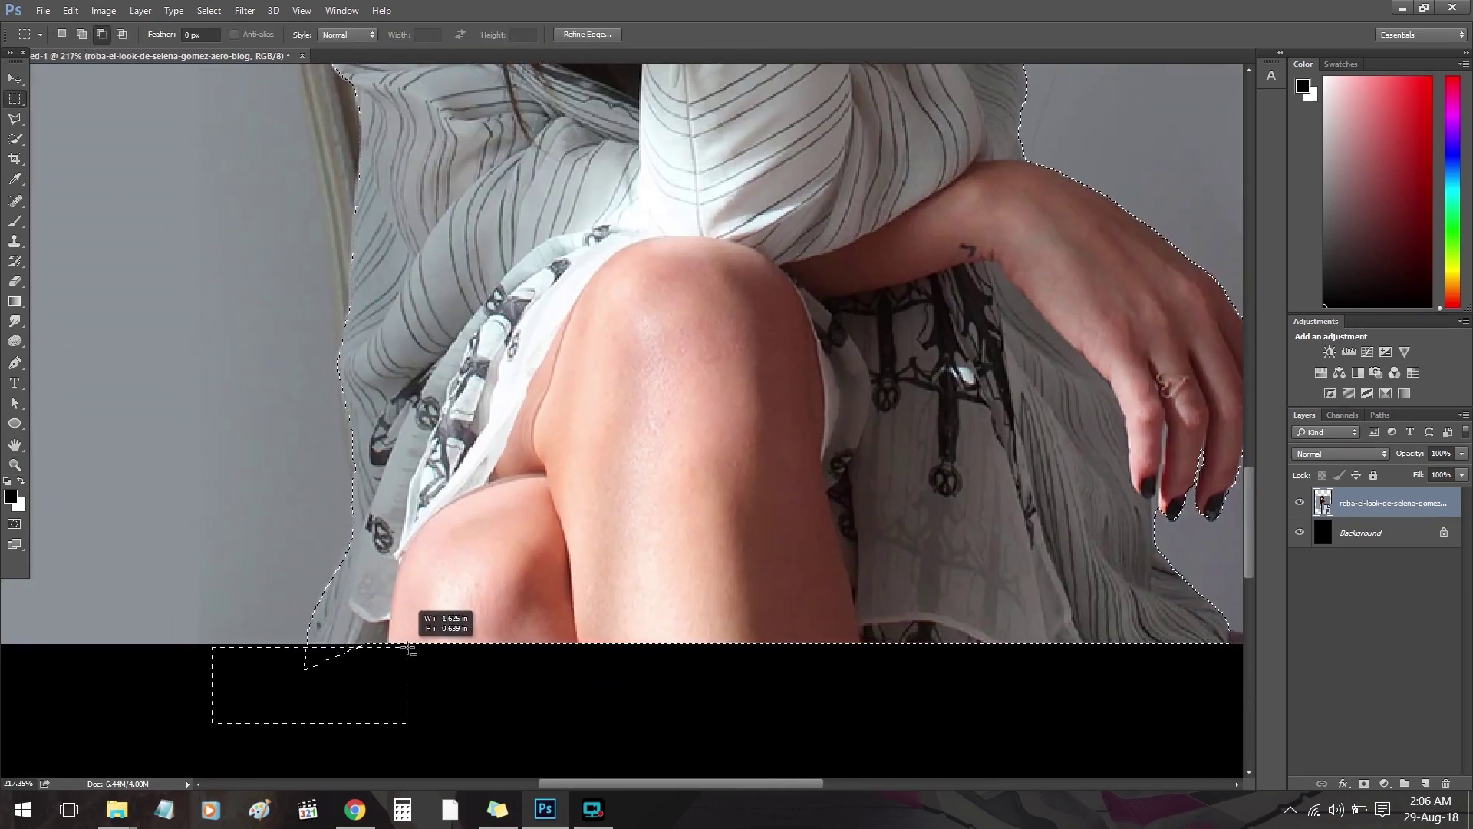
key("ctrl+0")
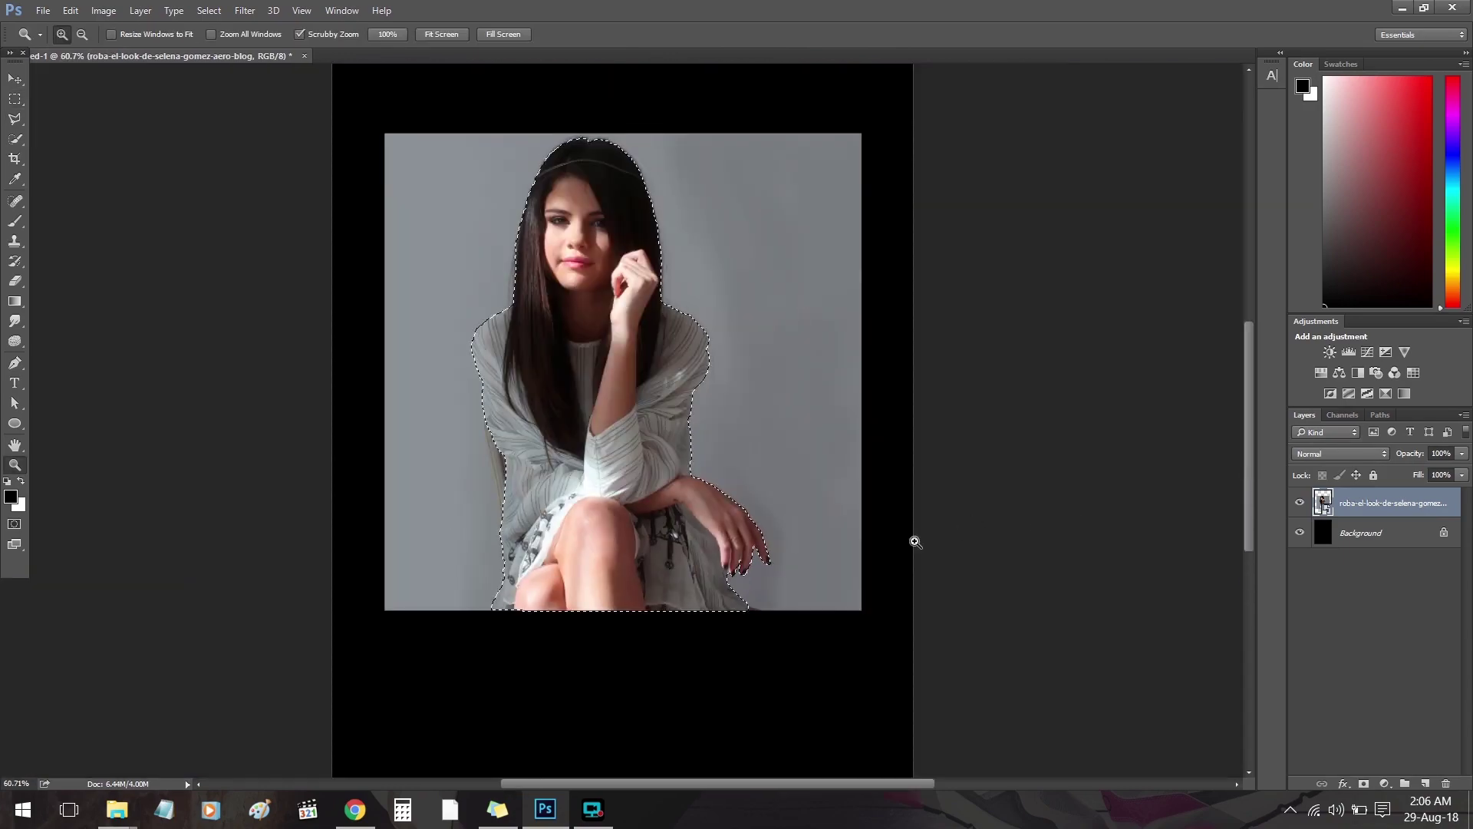
In Refine Edge, set Smooth to 29 and Contrast to 27.
key("w")
key("alt+ctrl+r")
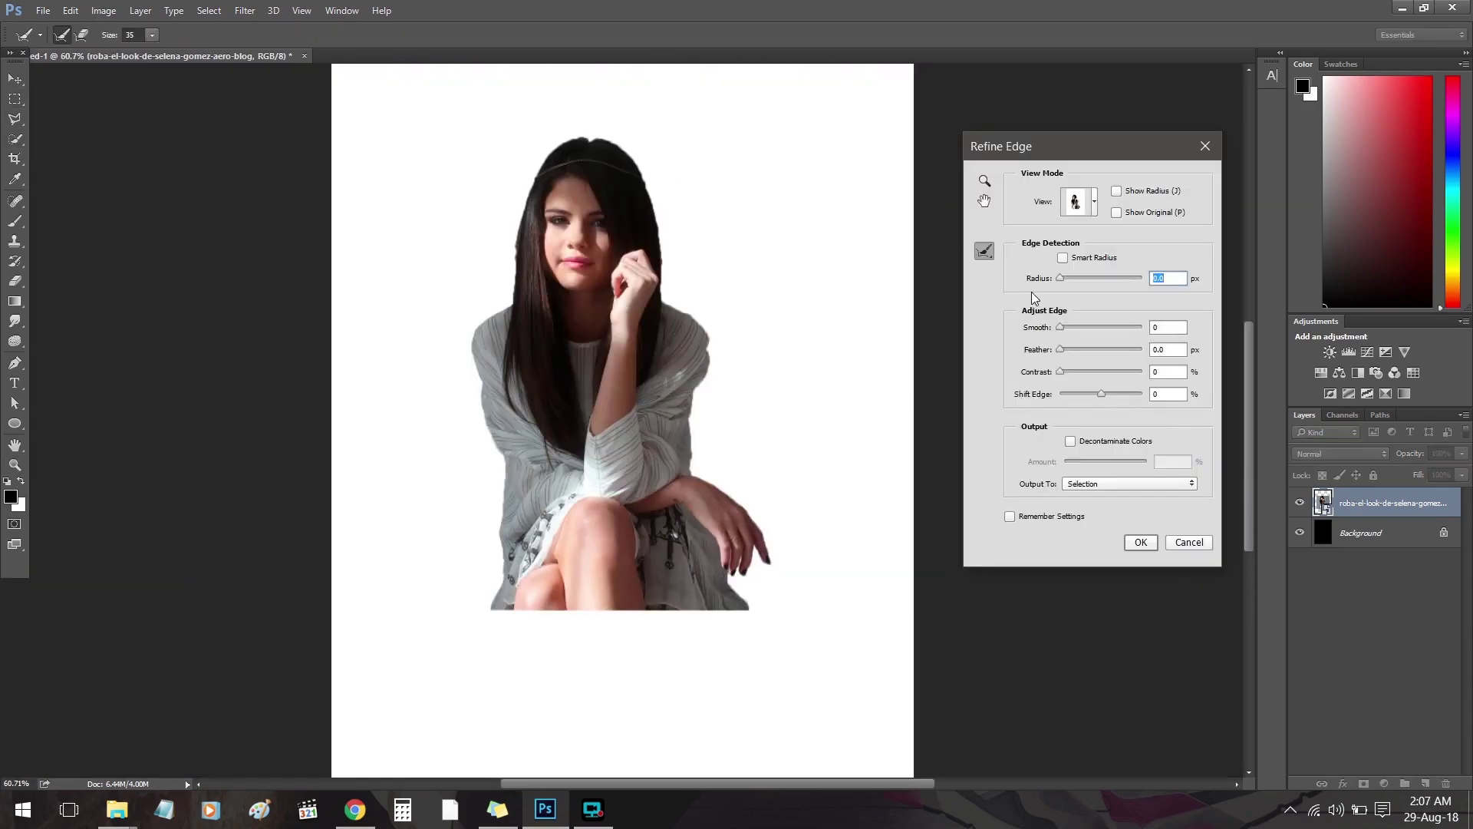
left_click_drag(1076, 327, 1085, 327)
key("z")
left_click_drag(576, 146, 660, 146)
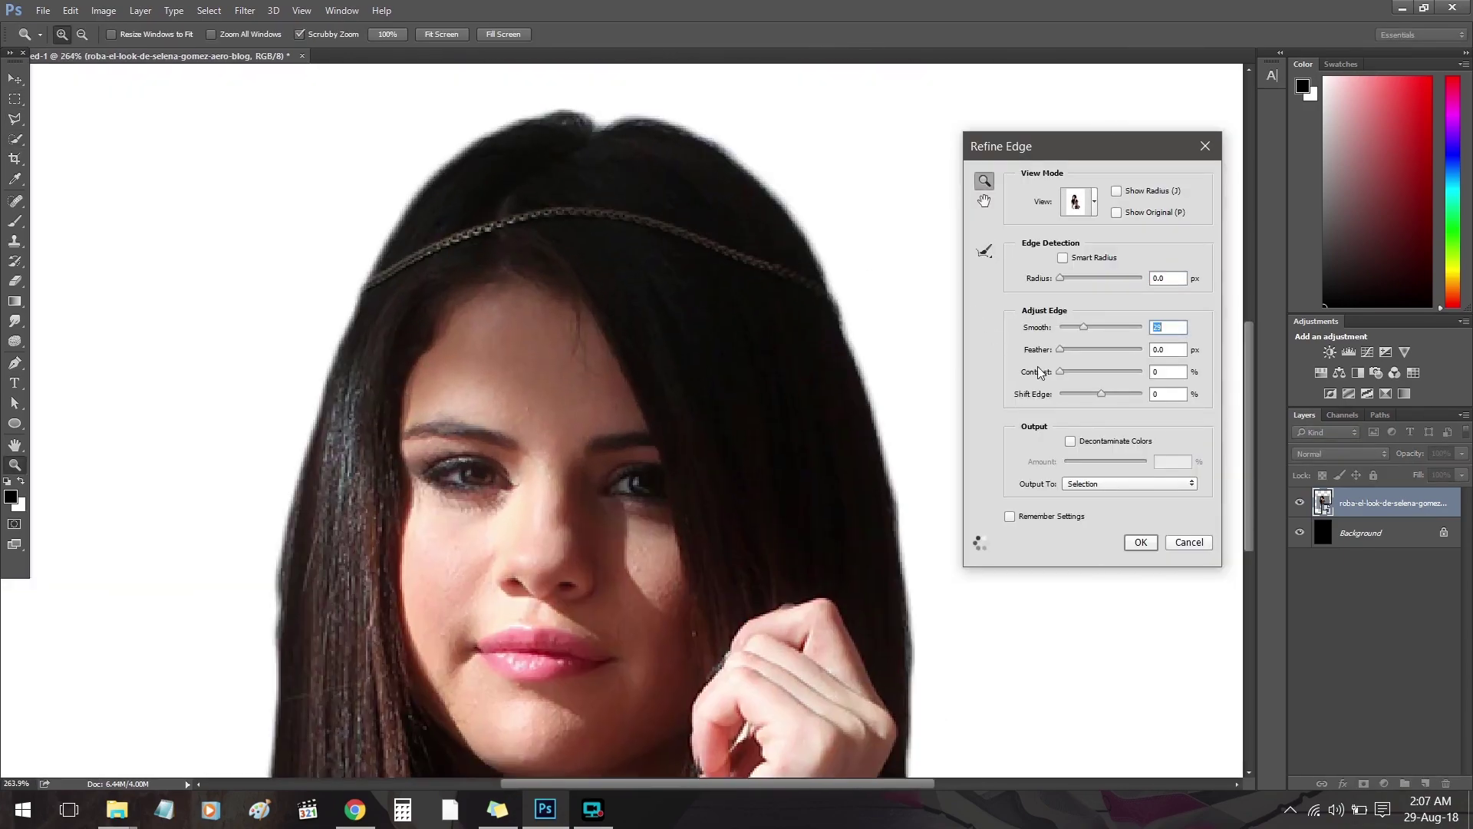
left_click(1082, 373)
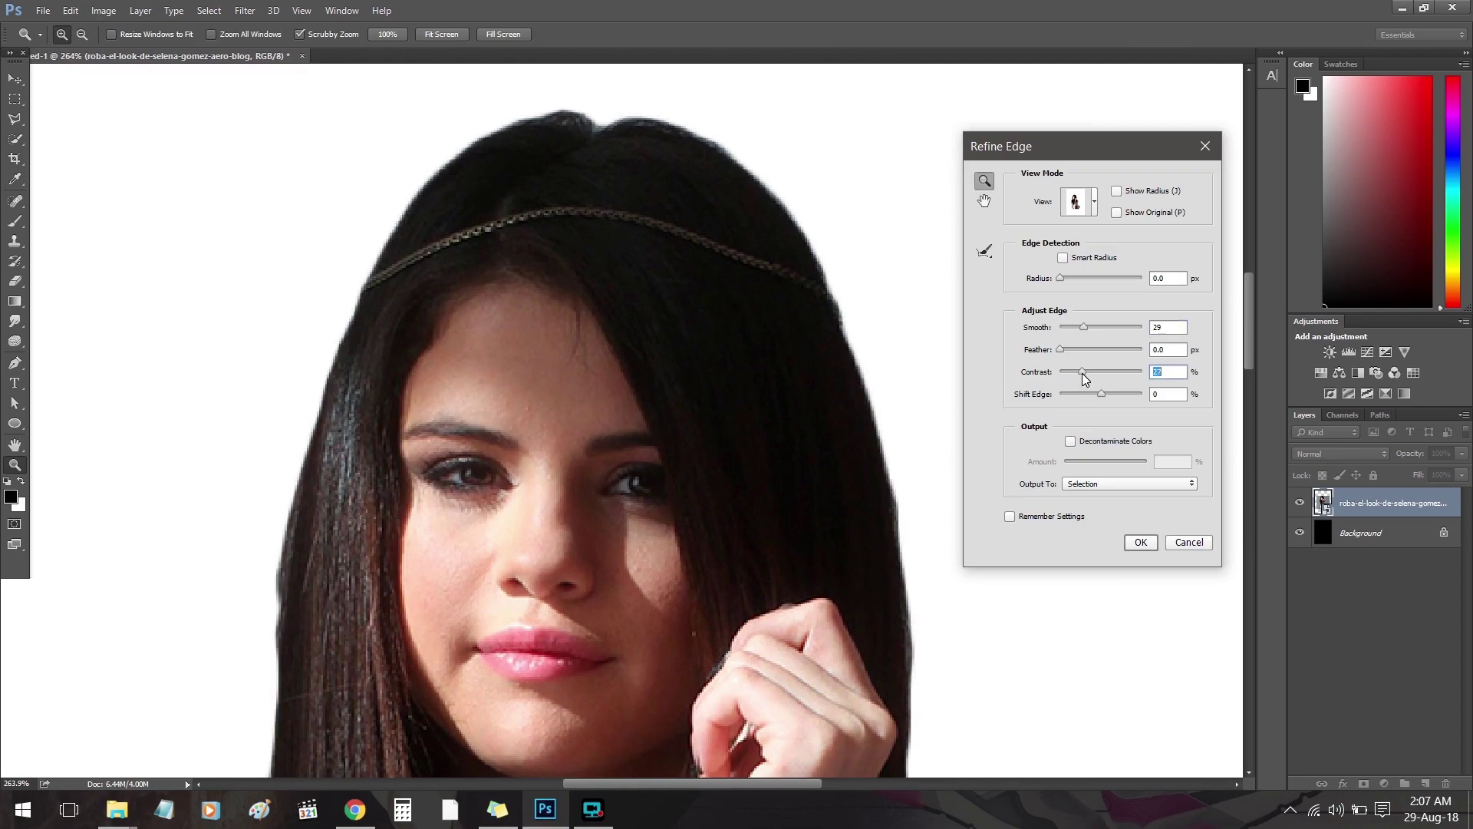
Shift the edge inward to about -31%, raise contrast further, and output to a new layer.
mouse_move(714, 591)
left_mouse_down()
mouse_move(643, 496)
mouse_move(625, 527)
left_mouse_up()
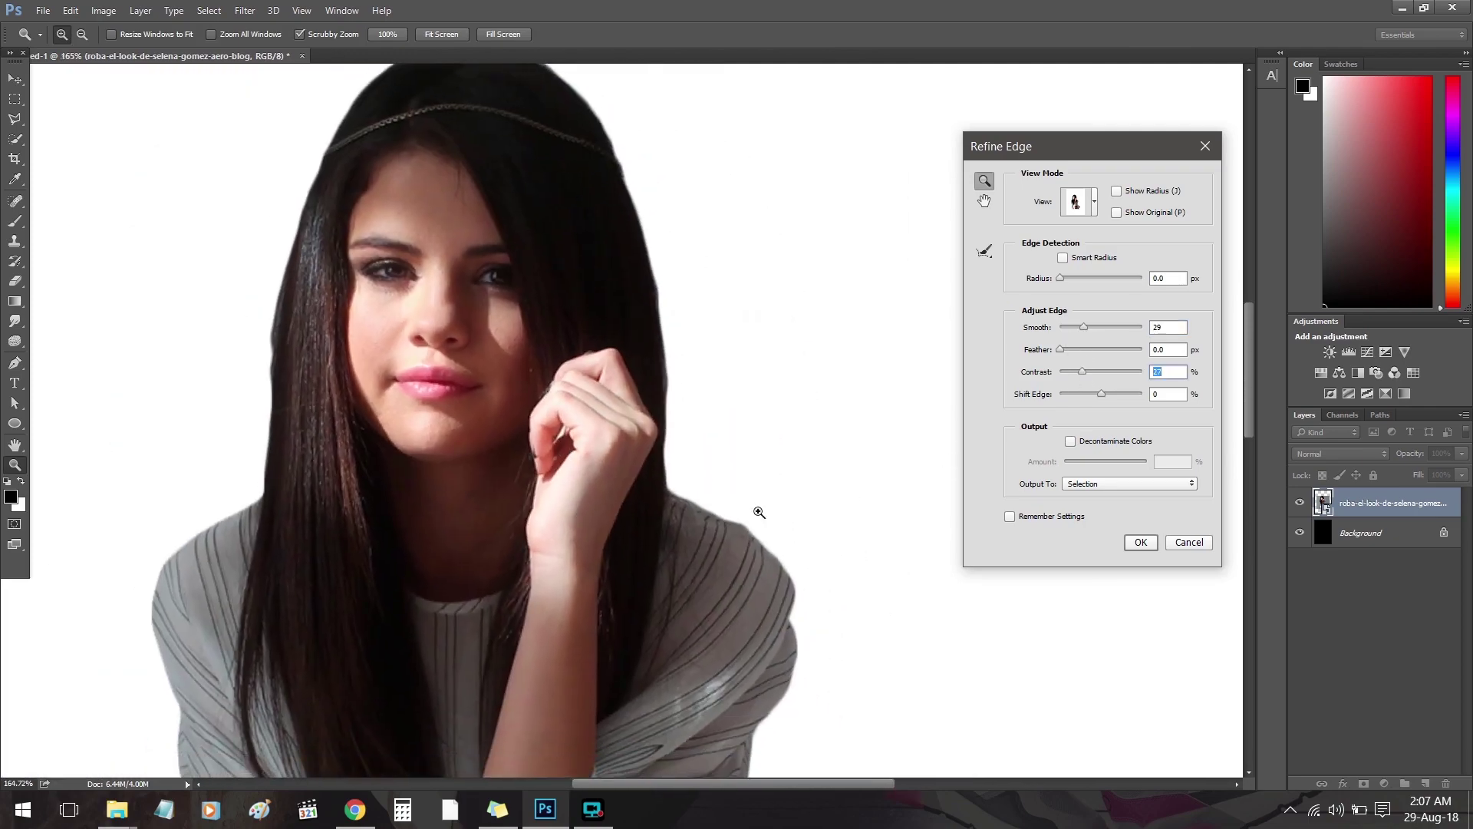
mouse_move(756, 509)
left_mouse_down()
mouse_move(590, 425)
mouse_move(460, 729)
left_mouse_up()
left_click_drag(499, 345, 491, 652)
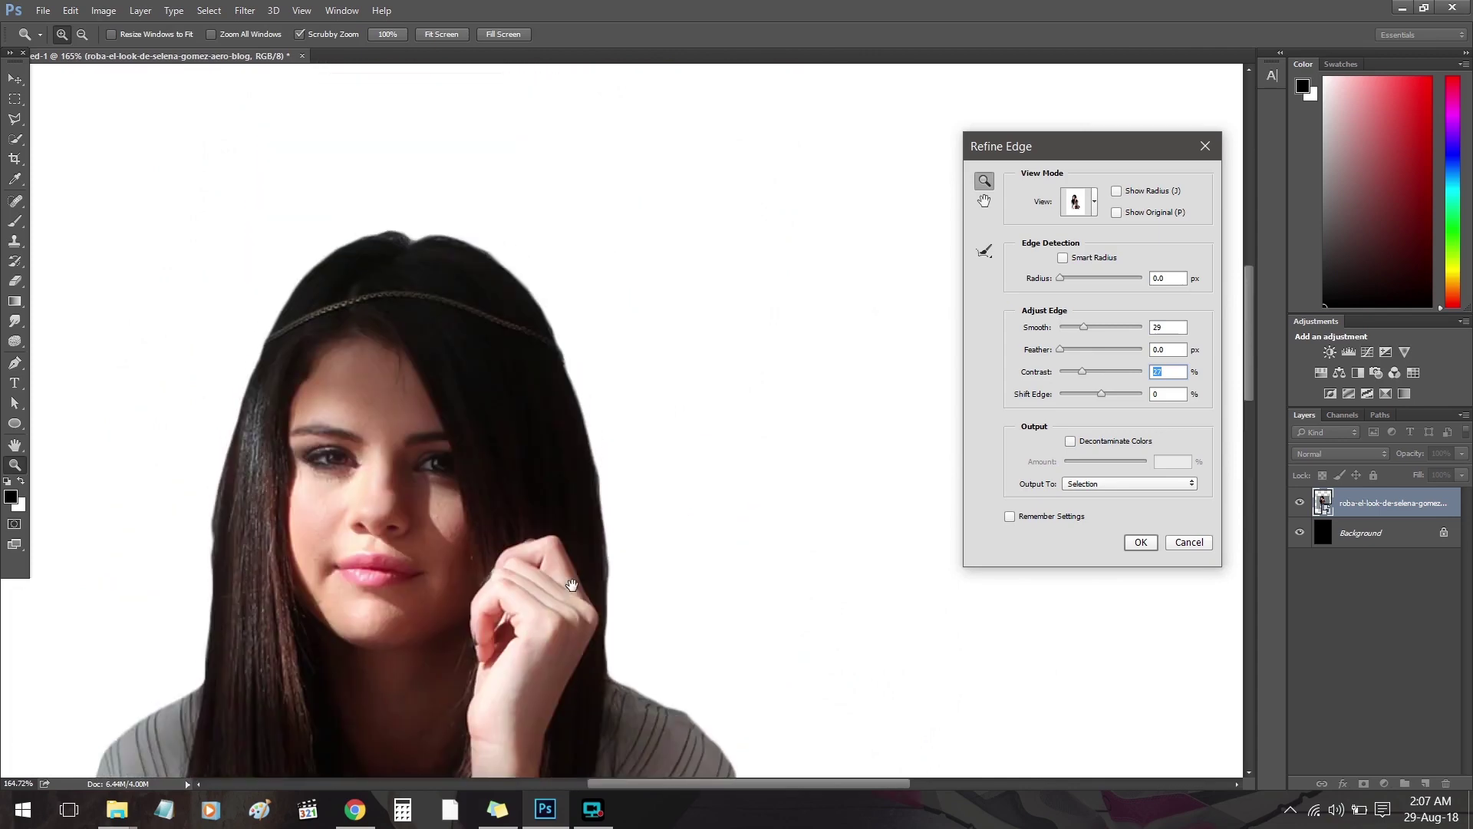
left_click_drag(1102, 394, 1090, 376)
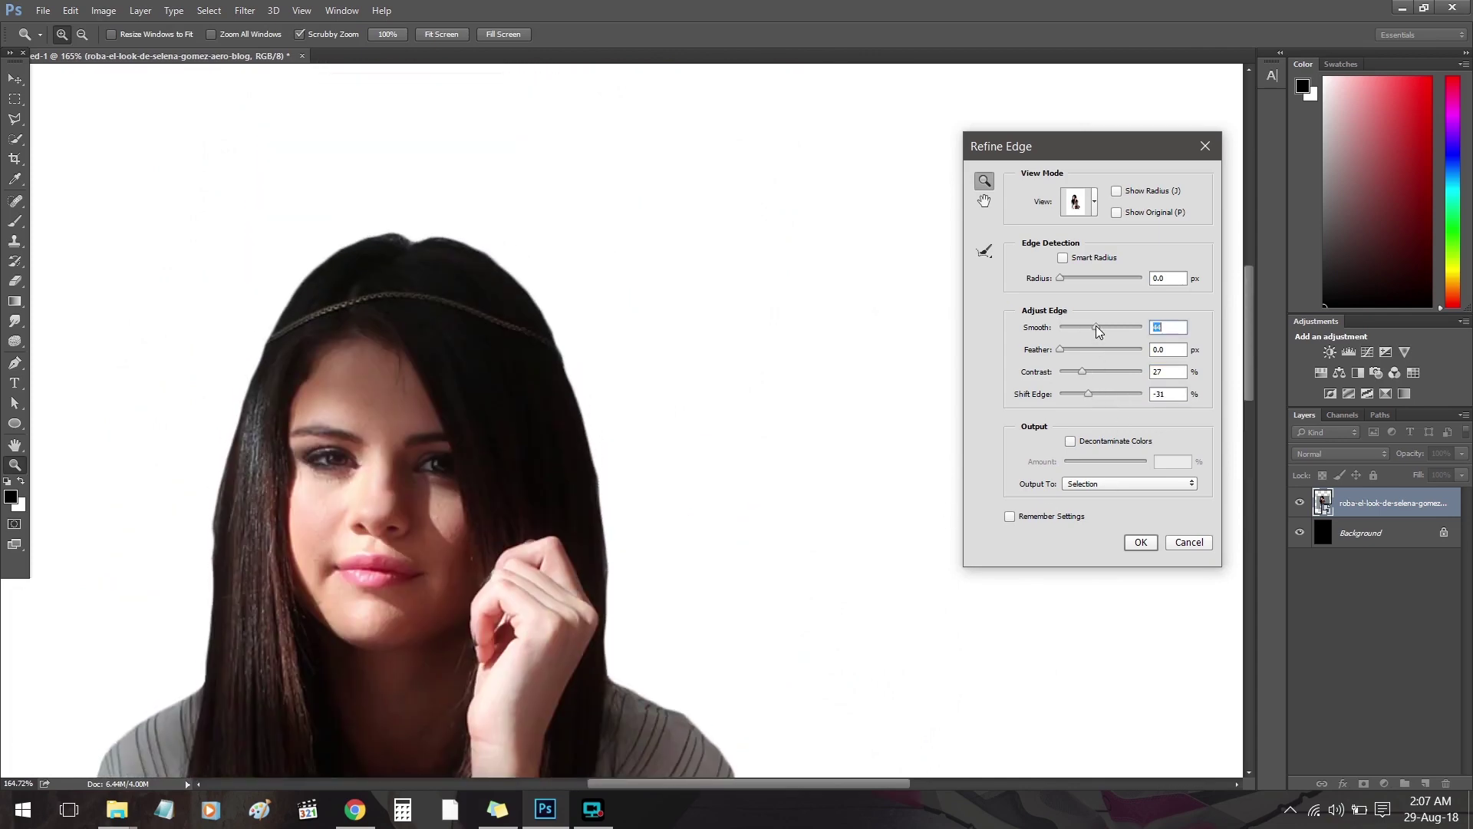
left_click_drag(491, 580, 550, 296)
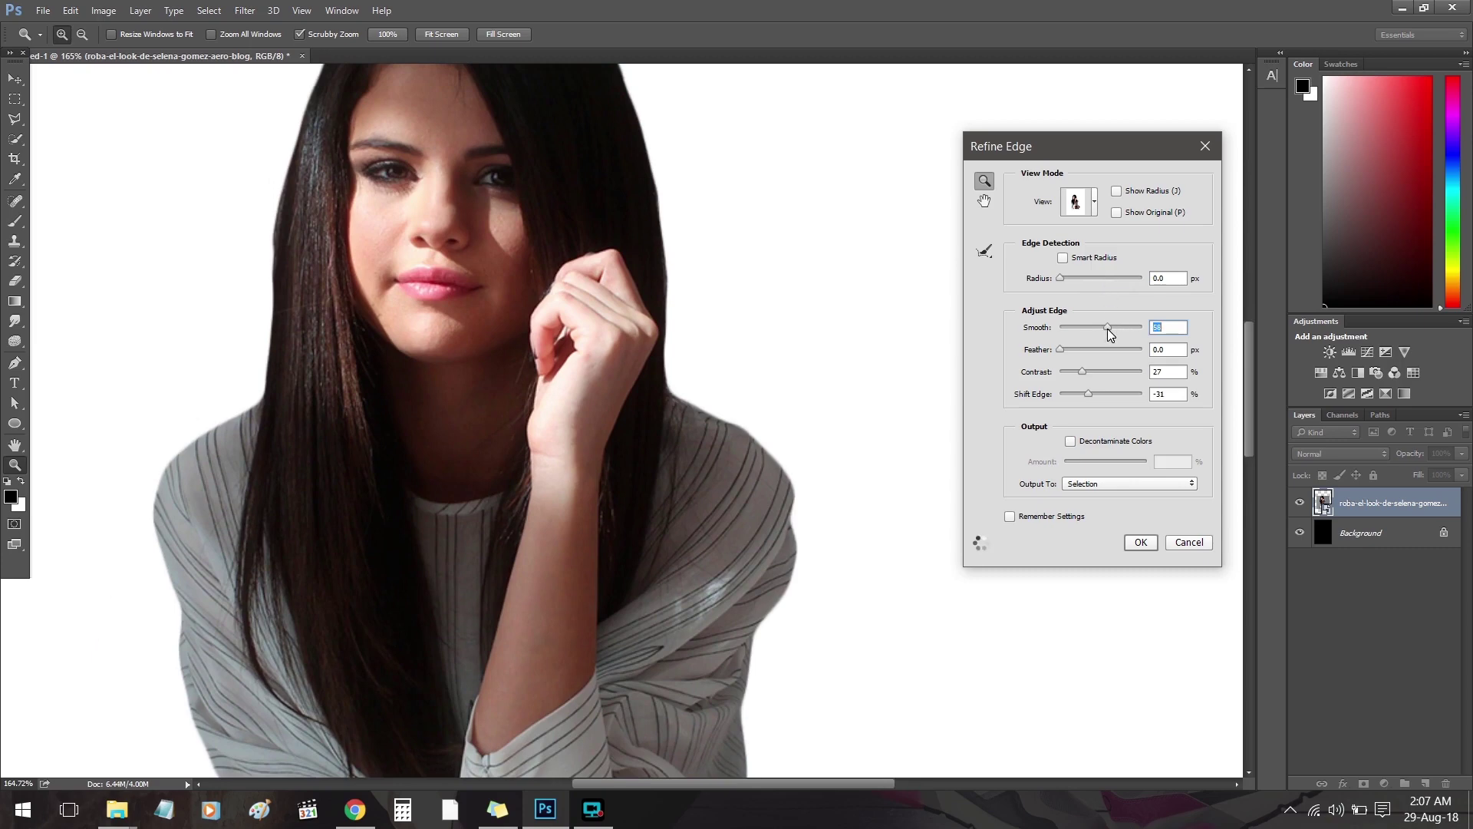
left_click_drag(1083, 371, 1109, 373)
left_click(1141, 542)
Scale the cut-out portrait up to about 236% and move it up and left.
key("ctrl+j")
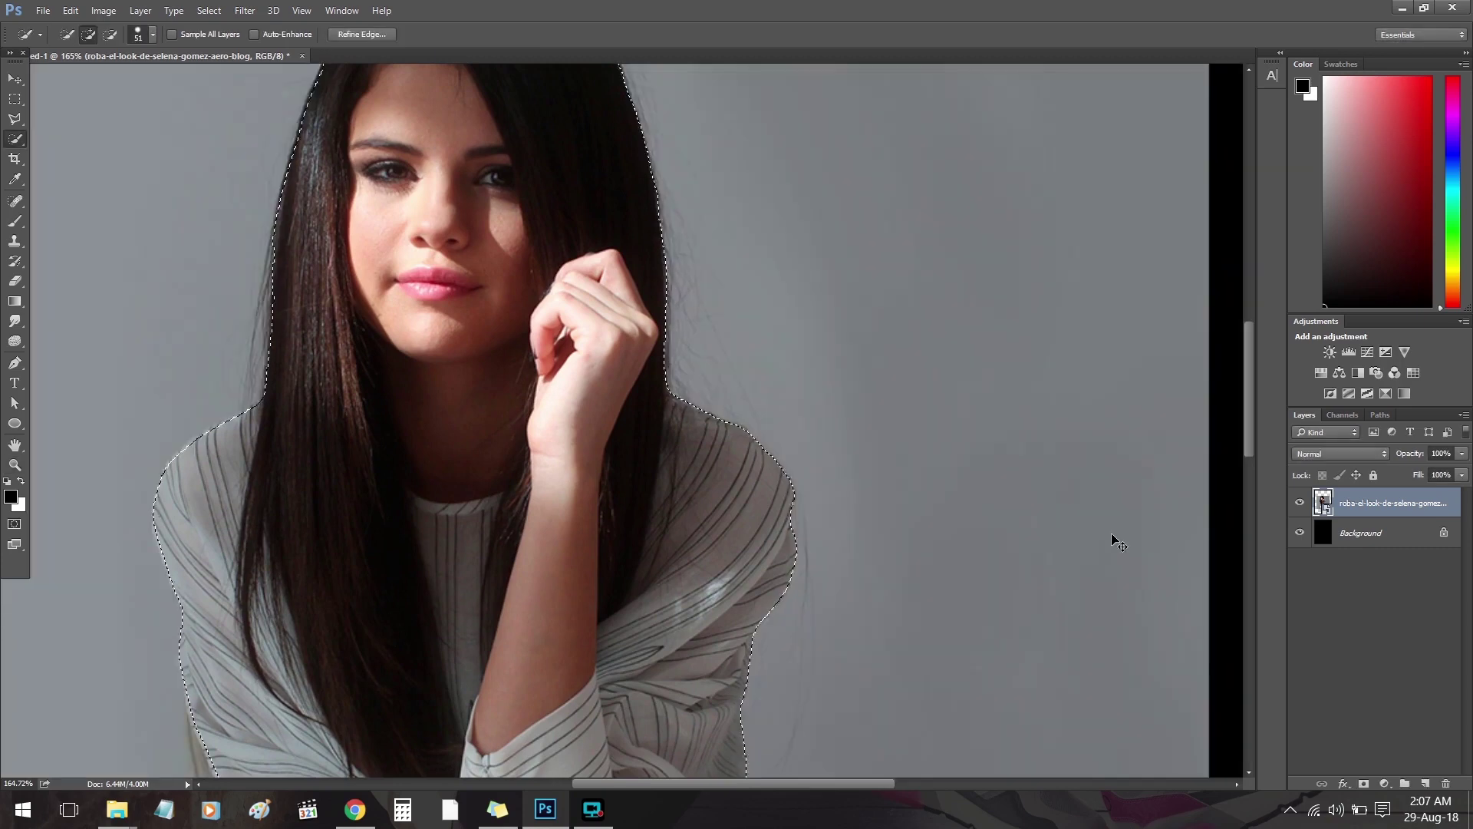
key("super")
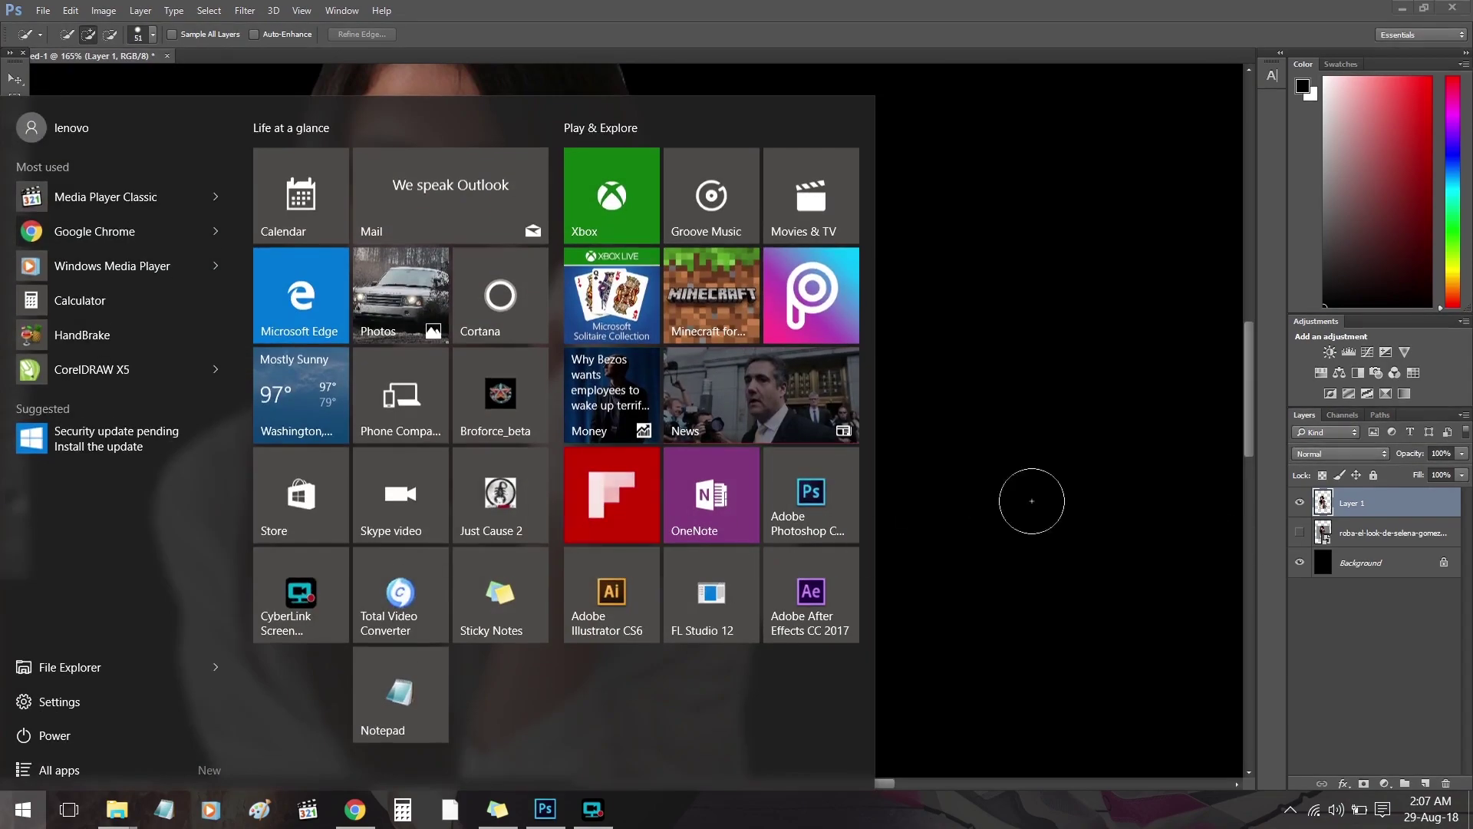
key("super")
key("z")
scroll(653, 540, "down", 3)
scroll(654, 540, "down", 2)
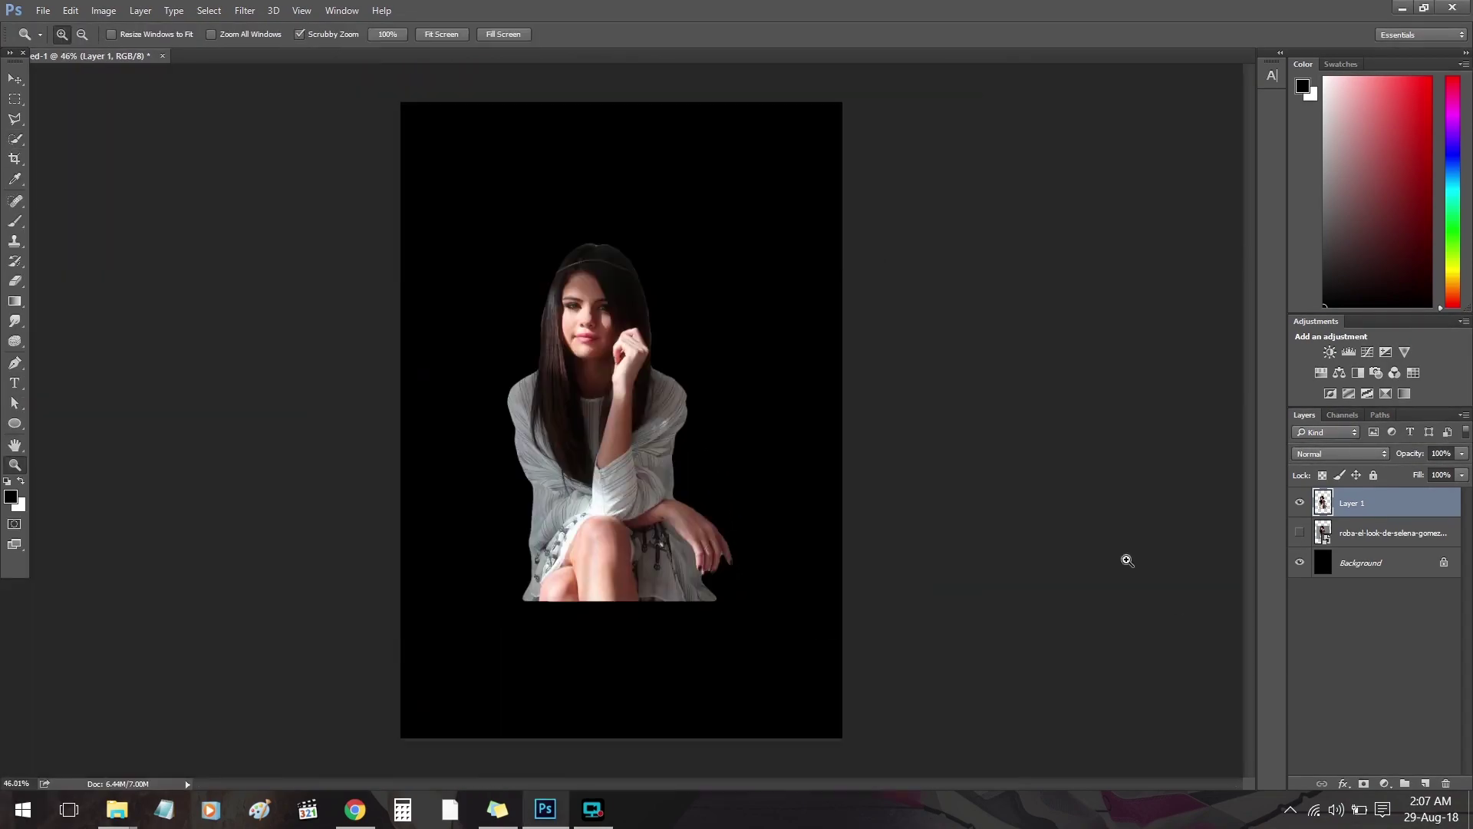
key("ctrl+t")
left_click_drag(538, 416, 583, 476)
left_click_drag(591, 526, 855, 756)
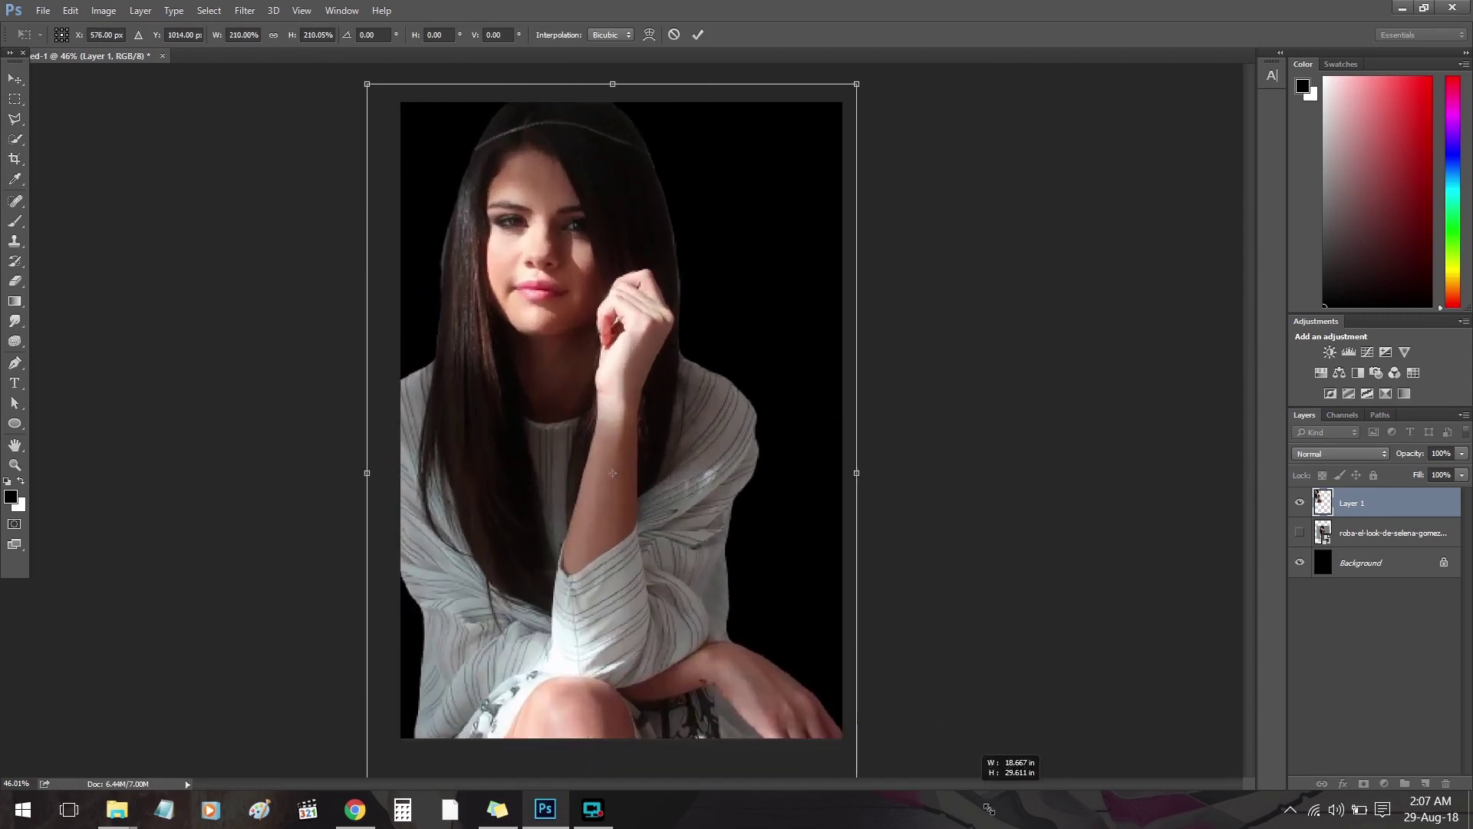
mouse_move(690, 461)
left_mouse_down()
mouse_move(755, 529)
mouse_move(731, 450)
left_mouse_up()
key("Return")
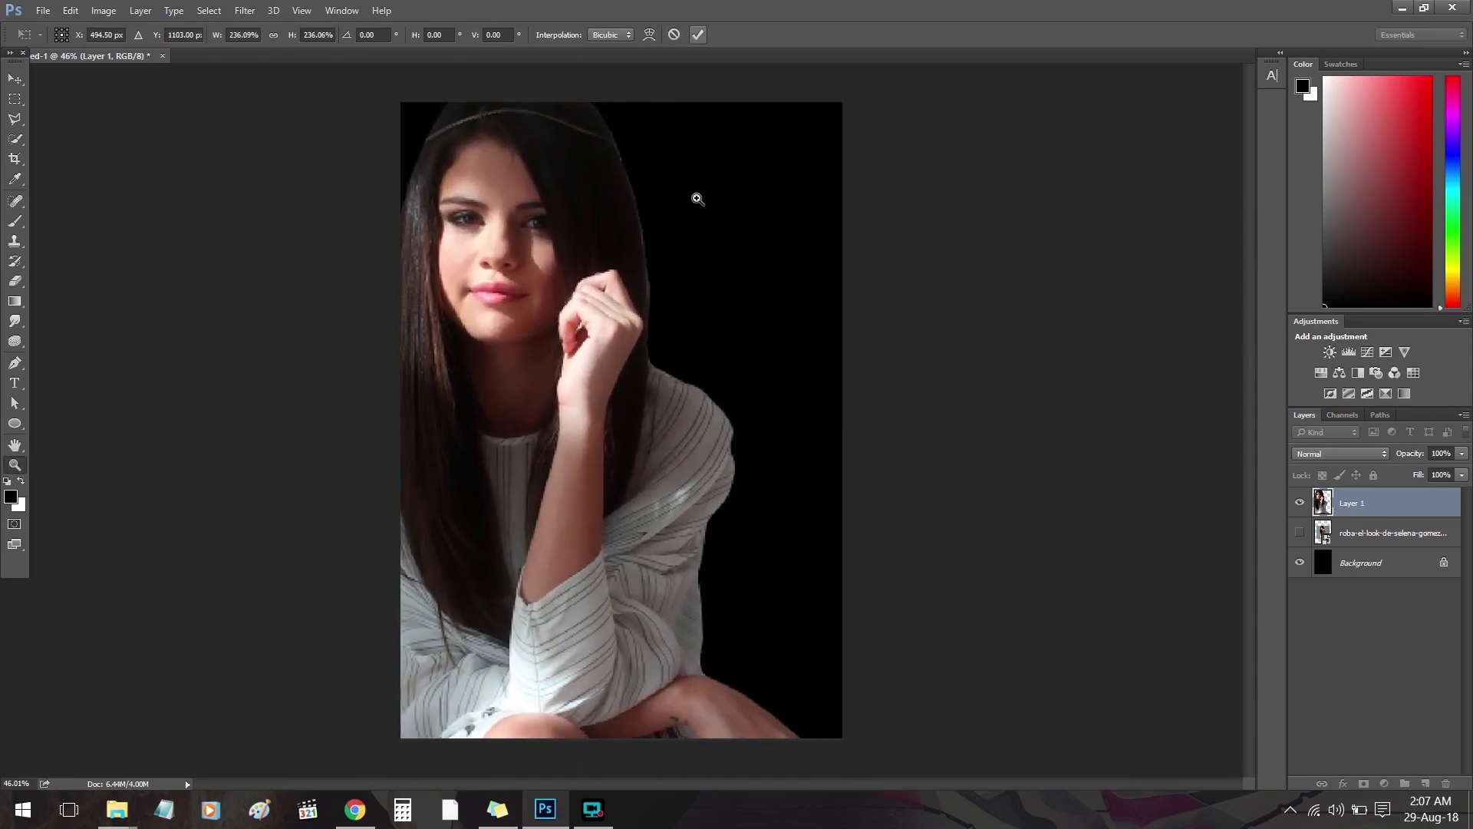
Re-transform the portrait to about 90% size and move it to fill the lower poster.
left_click_drag(708, 527, 681, 519)
key("ctrl+t")
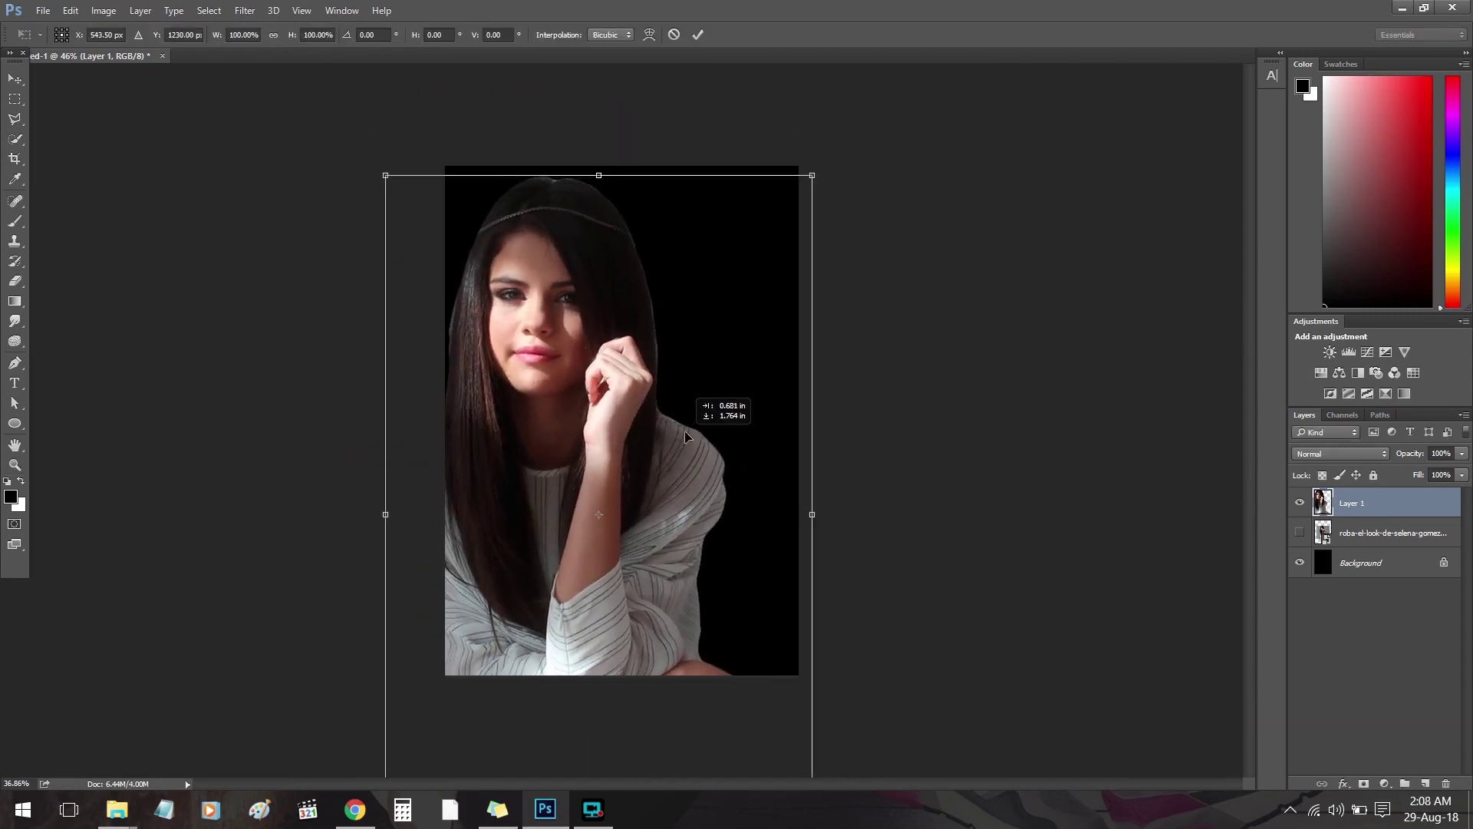
left_click_drag(684, 431, 698, 459)
left_click_drag(809, 165, 841, 138)
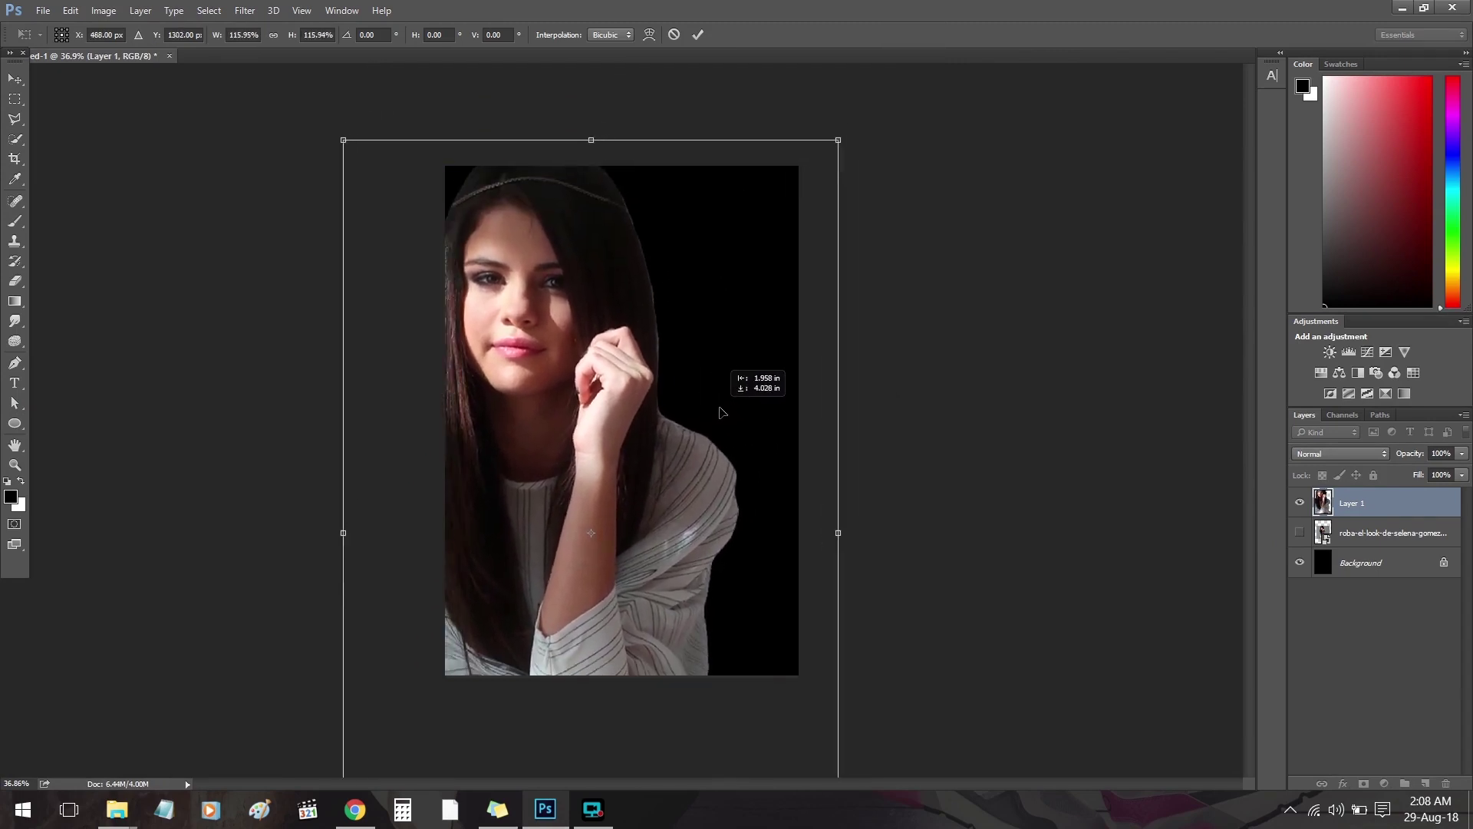
left_click_drag(732, 415, 729, 412)
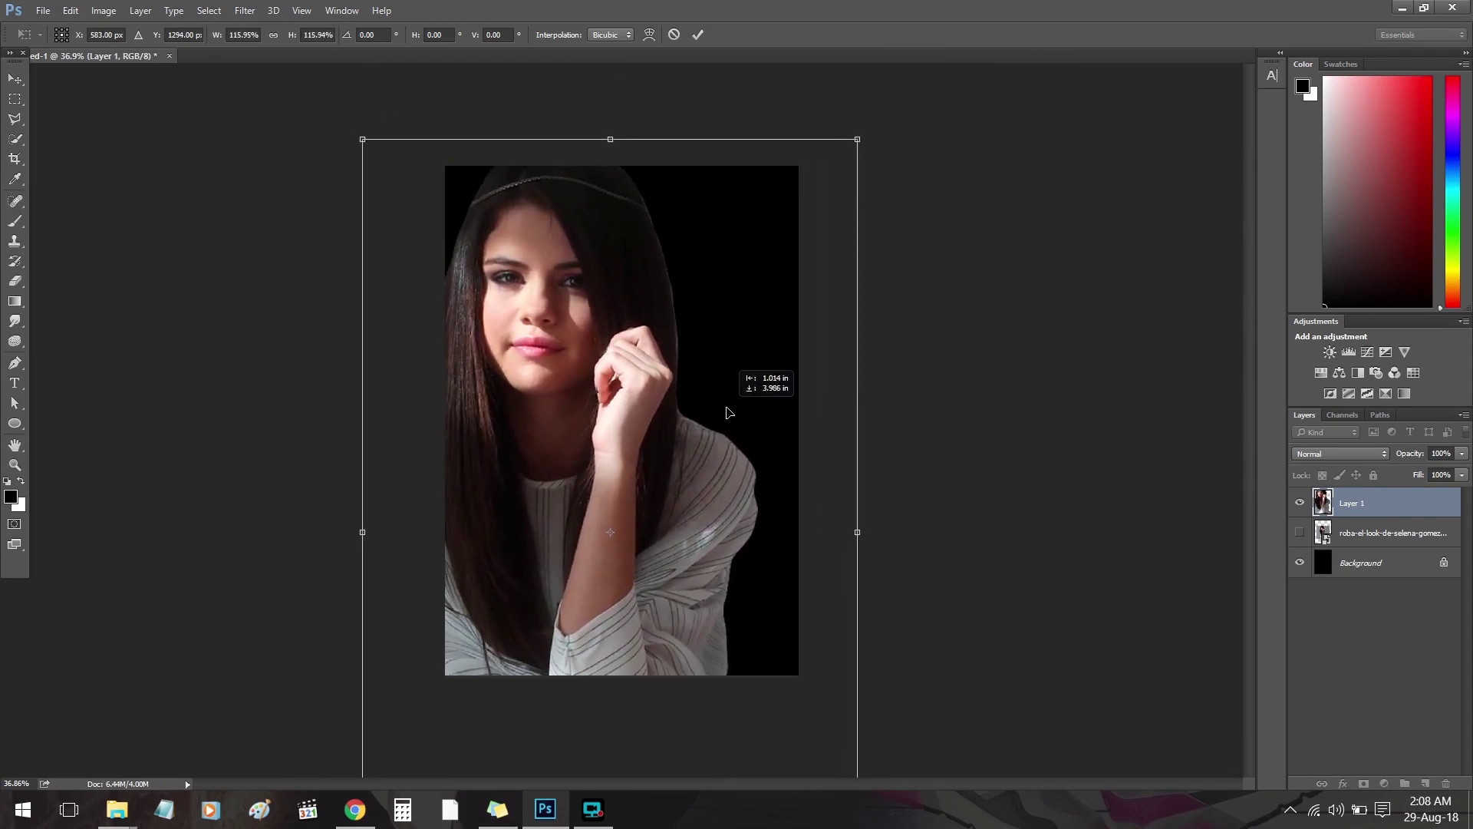
left_click_drag(858, 138, 747, 313)
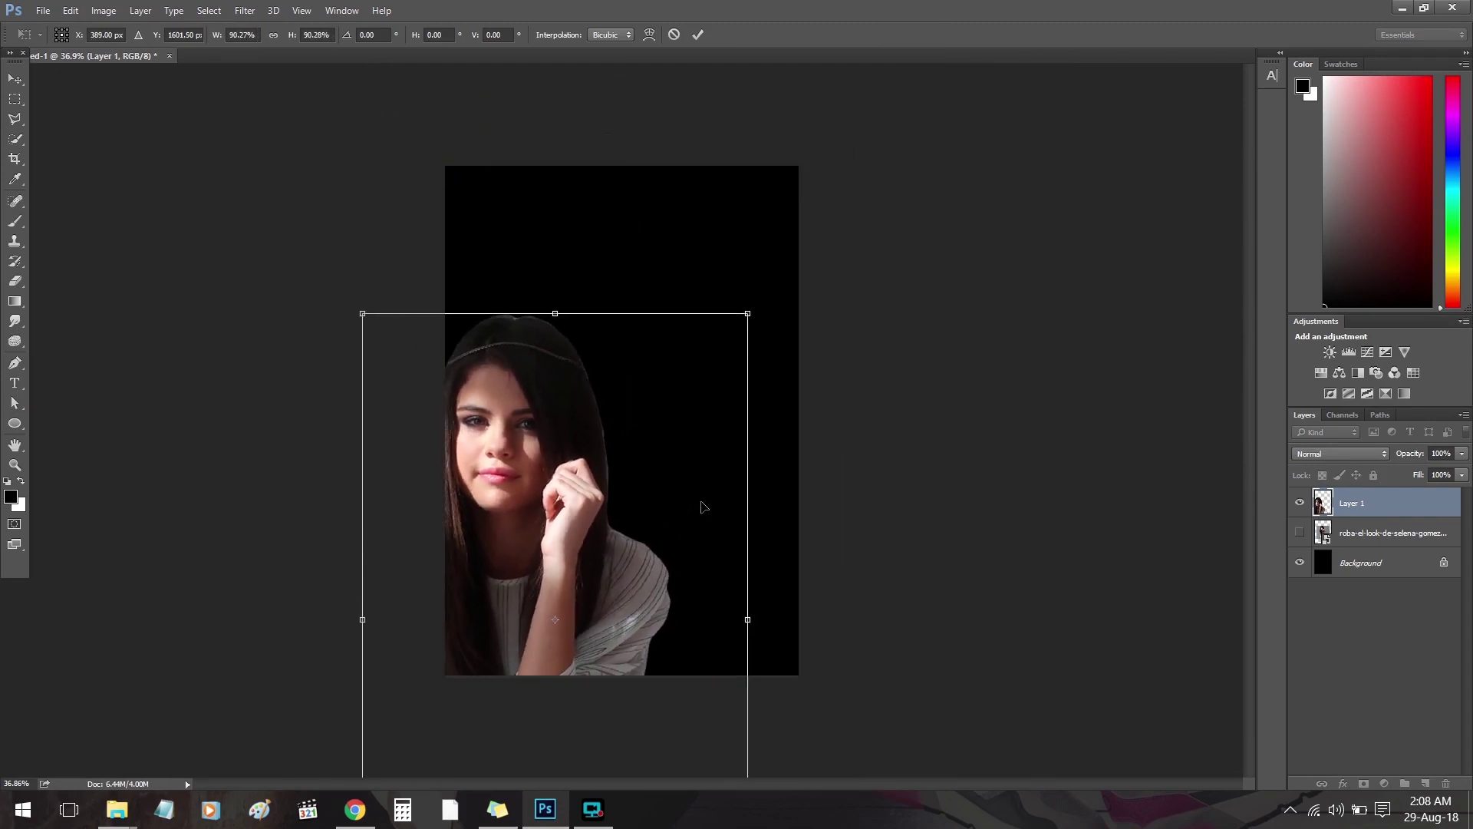
left_click_drag(703, 506, 731, 357)
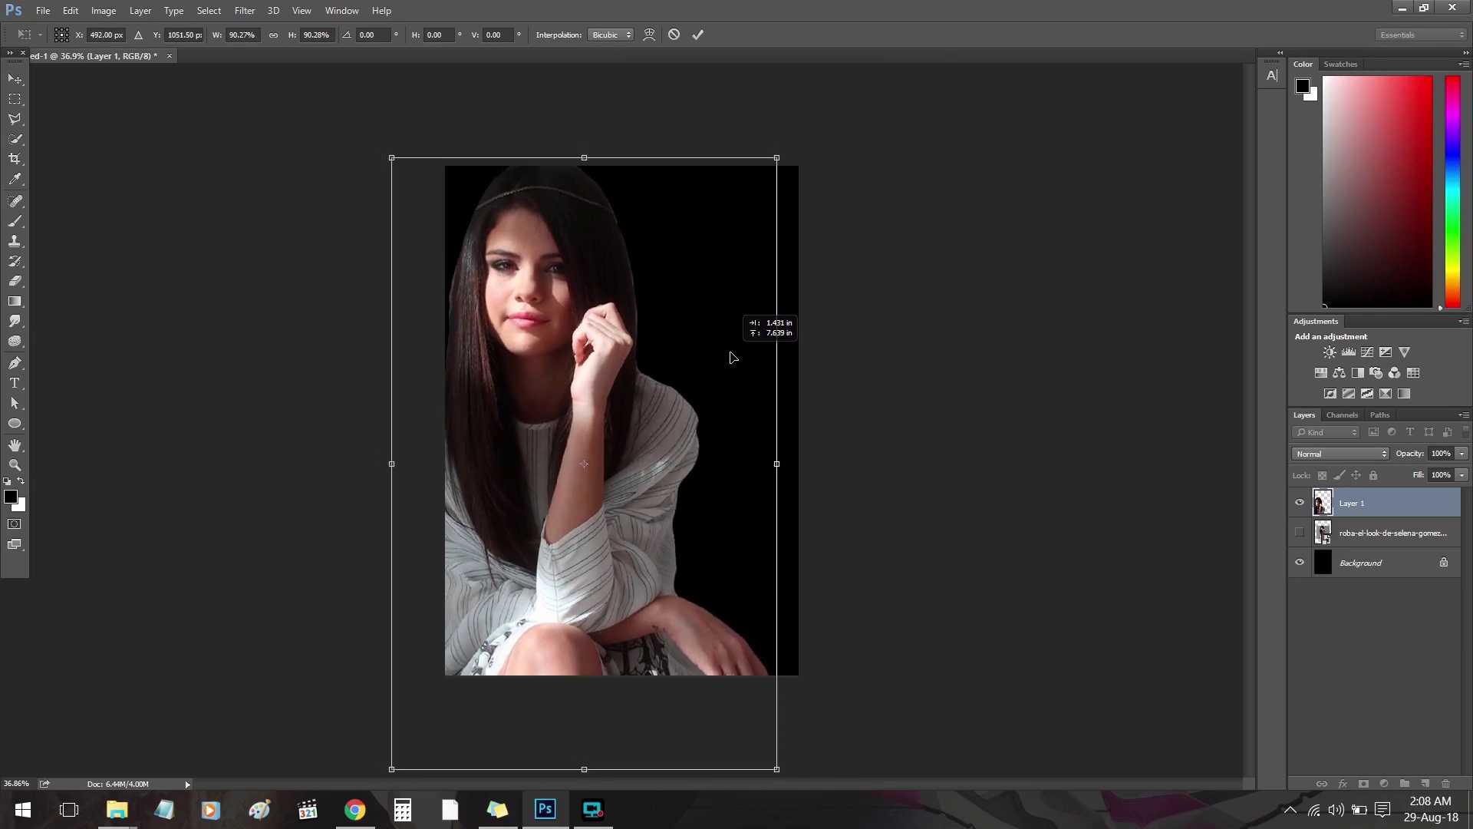
left_click(698, 35)
Choose a plain round brush preset and size it to about 297 px.
key("z")
left_click_drag(683, 294, 716, 511)
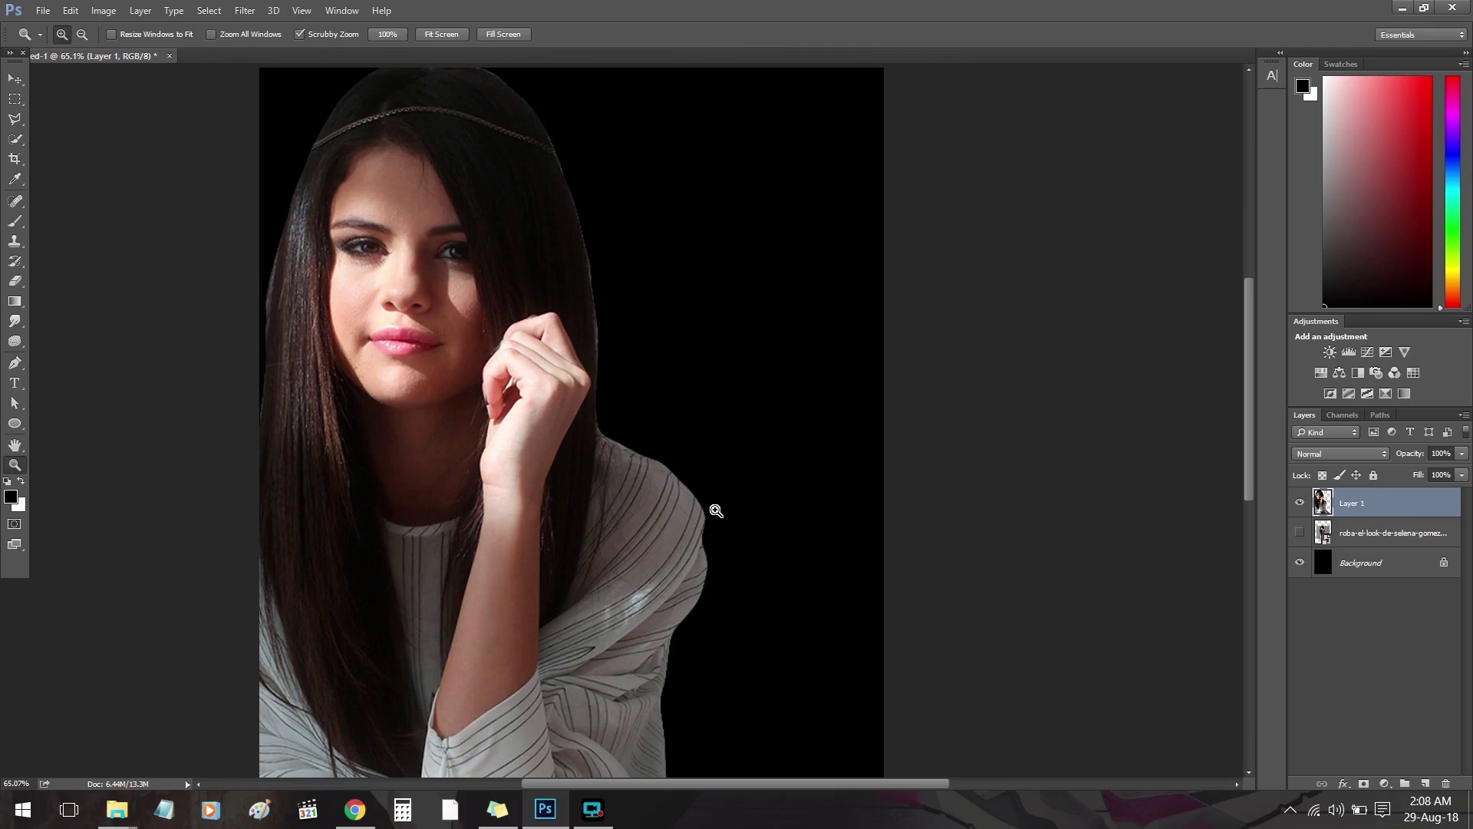
scroll(737, 552, "up", 5)
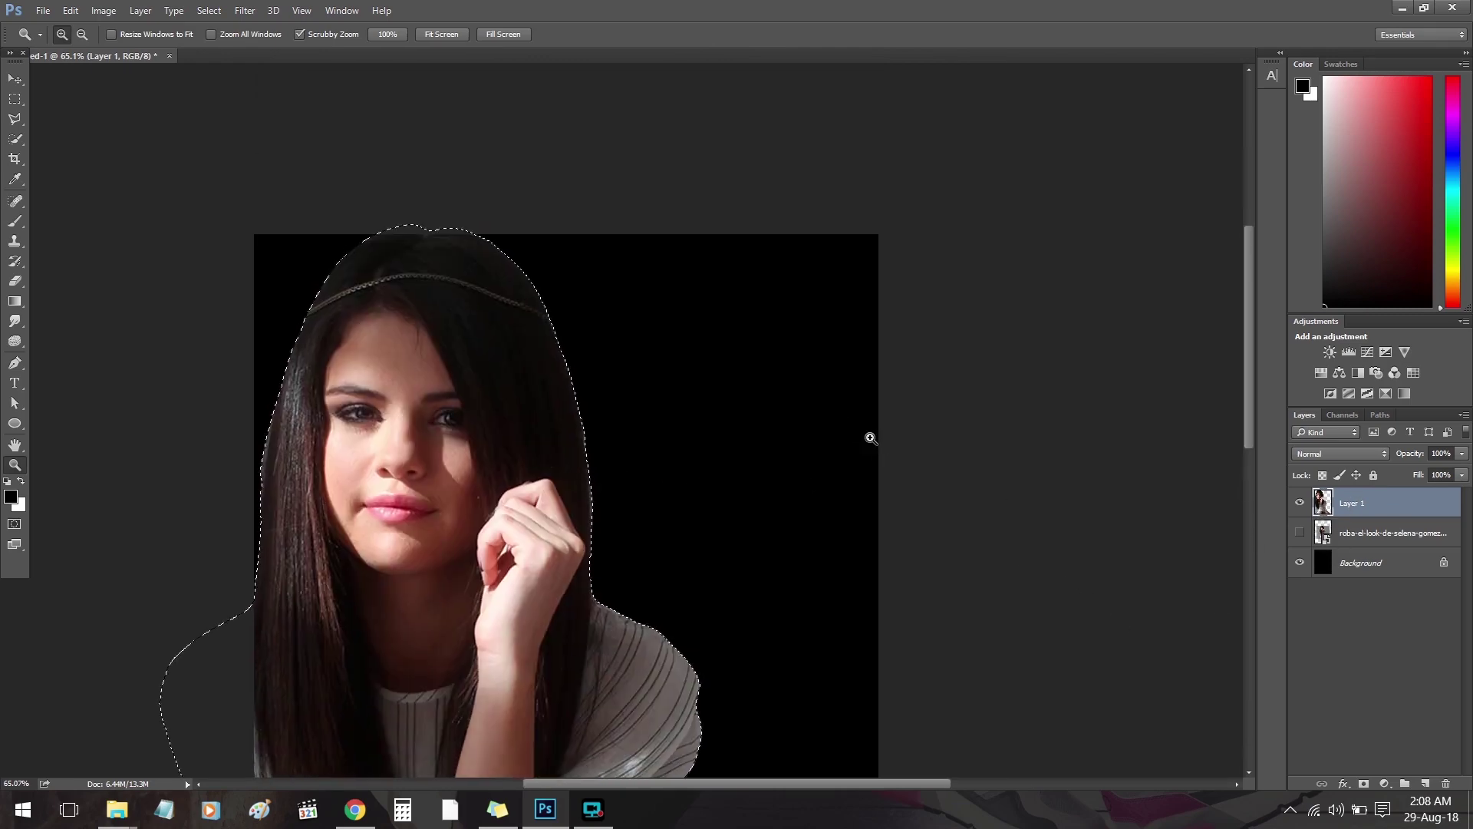
key("b")
right_click(606, 431)
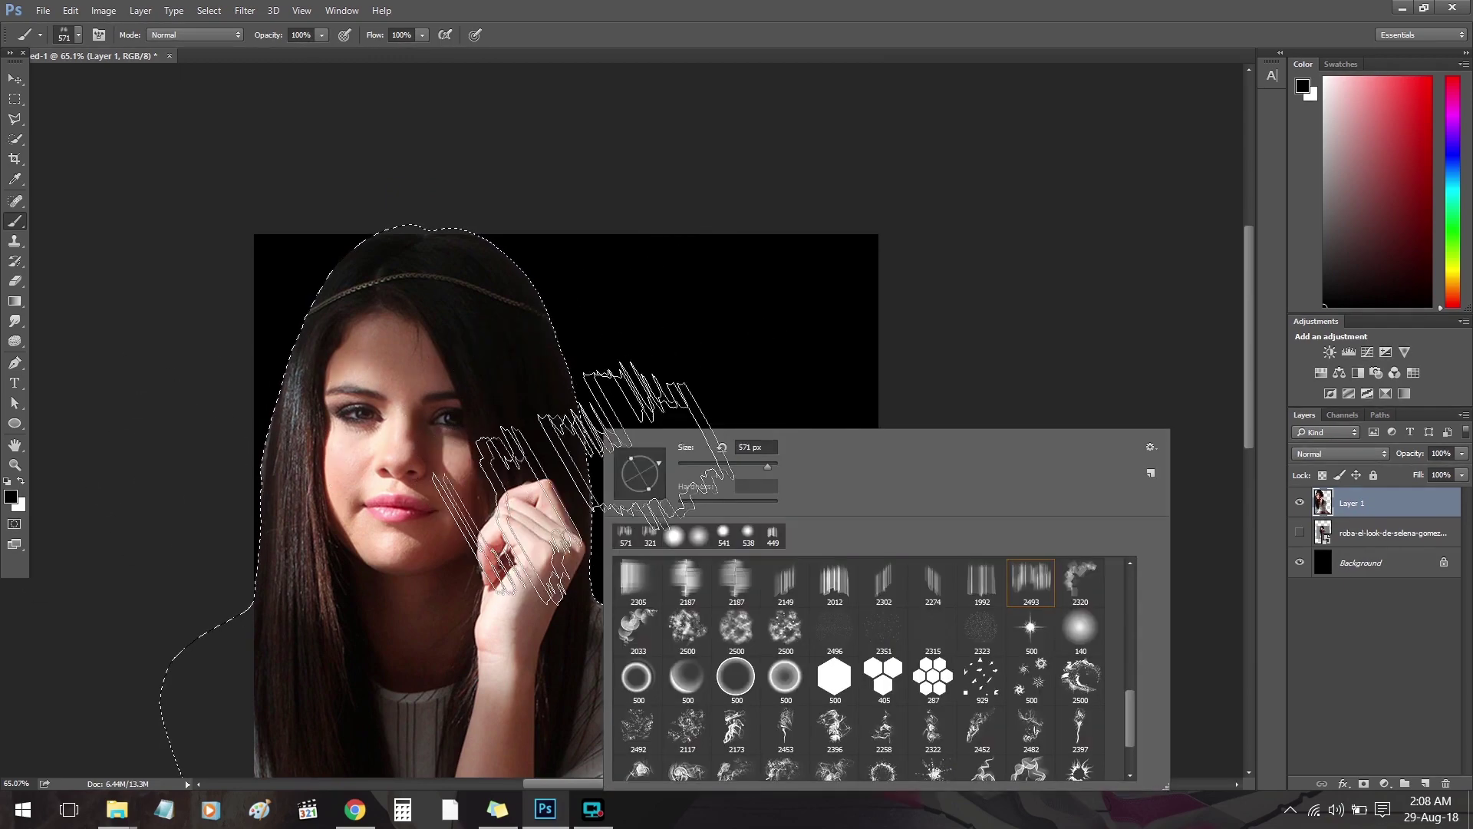
left_click(723, 531)
key("Return")
key("bracketleft")
key("bracketleft")
key("bracketleft")
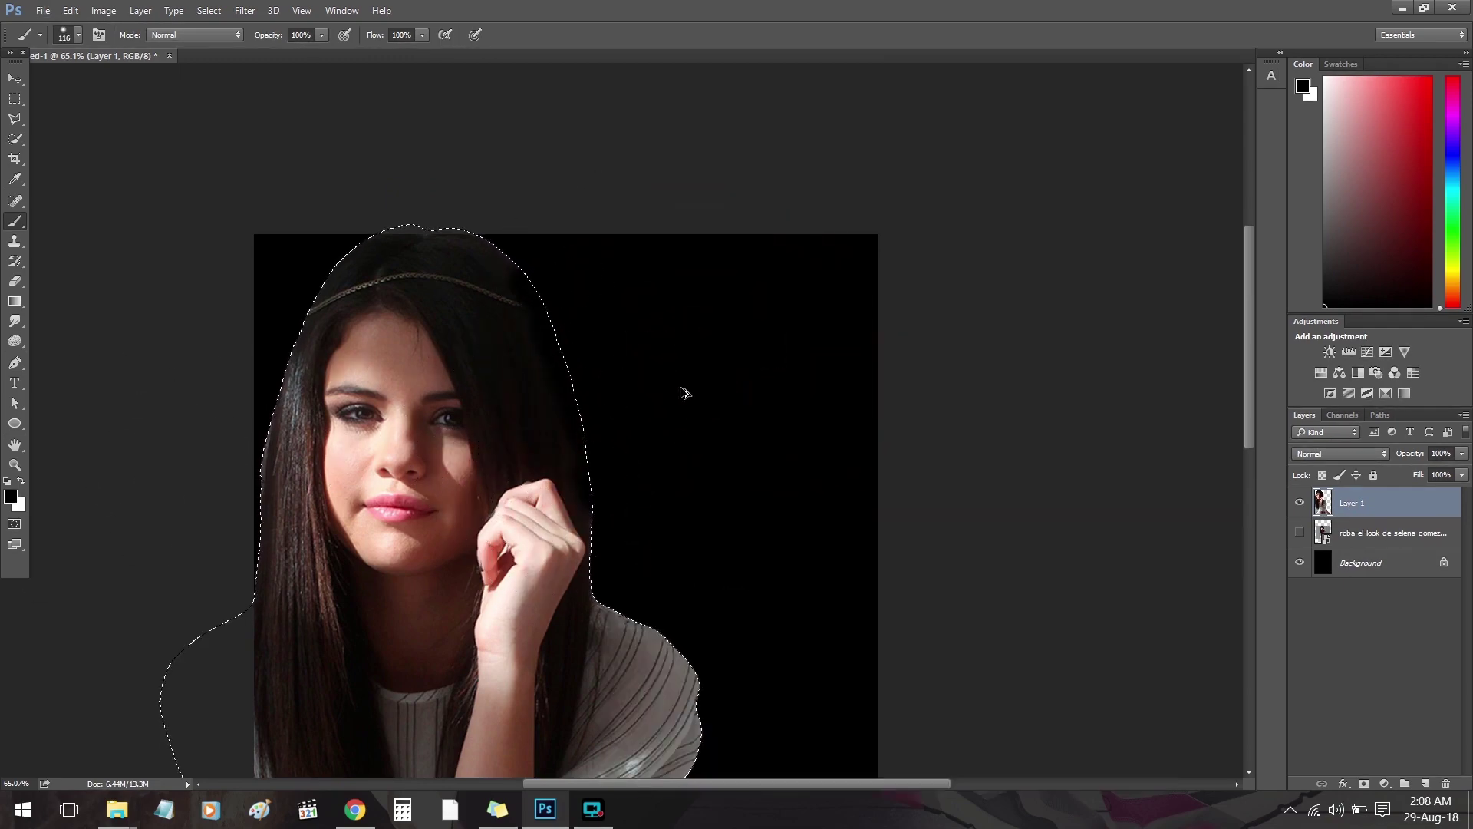
right_click(716, 409, "alt")
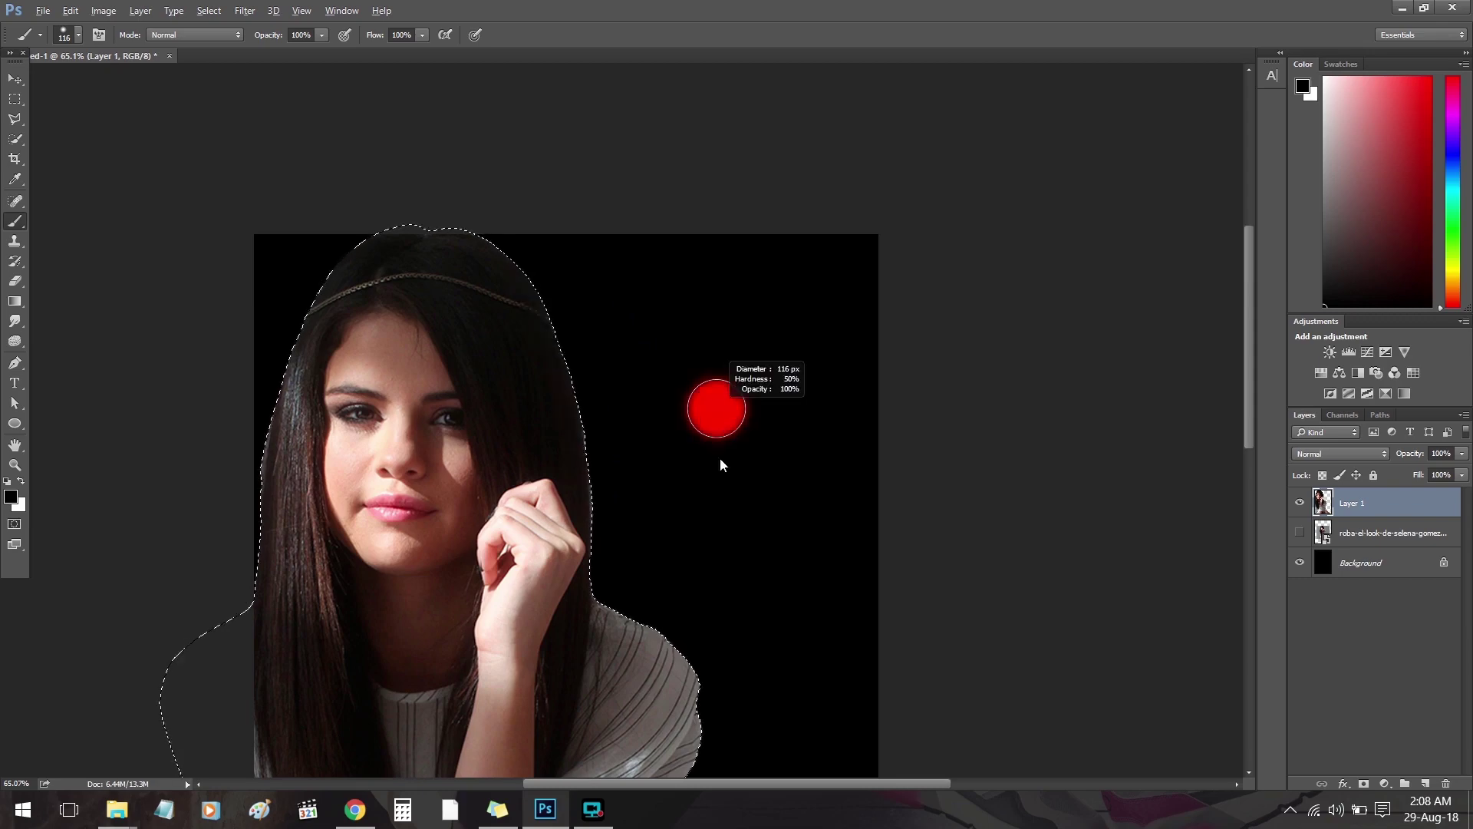
right_click(592, 263)
right_click(592, 302, "alt")
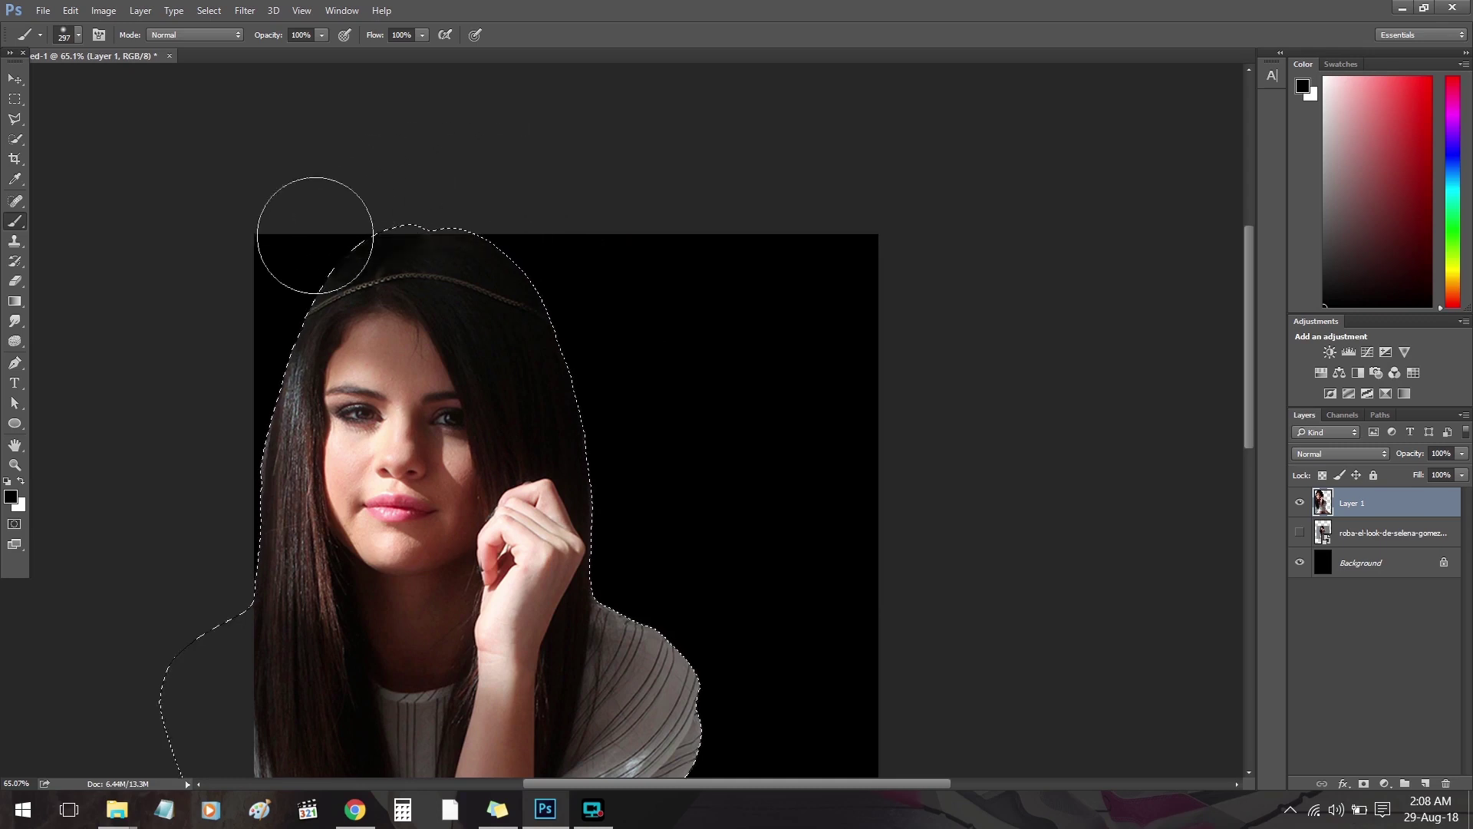
Deselect the figure, try a black stroke over the hair's right edge, then undo it.
scroll(612, 319, "down", 1)
key("ctrl+d")
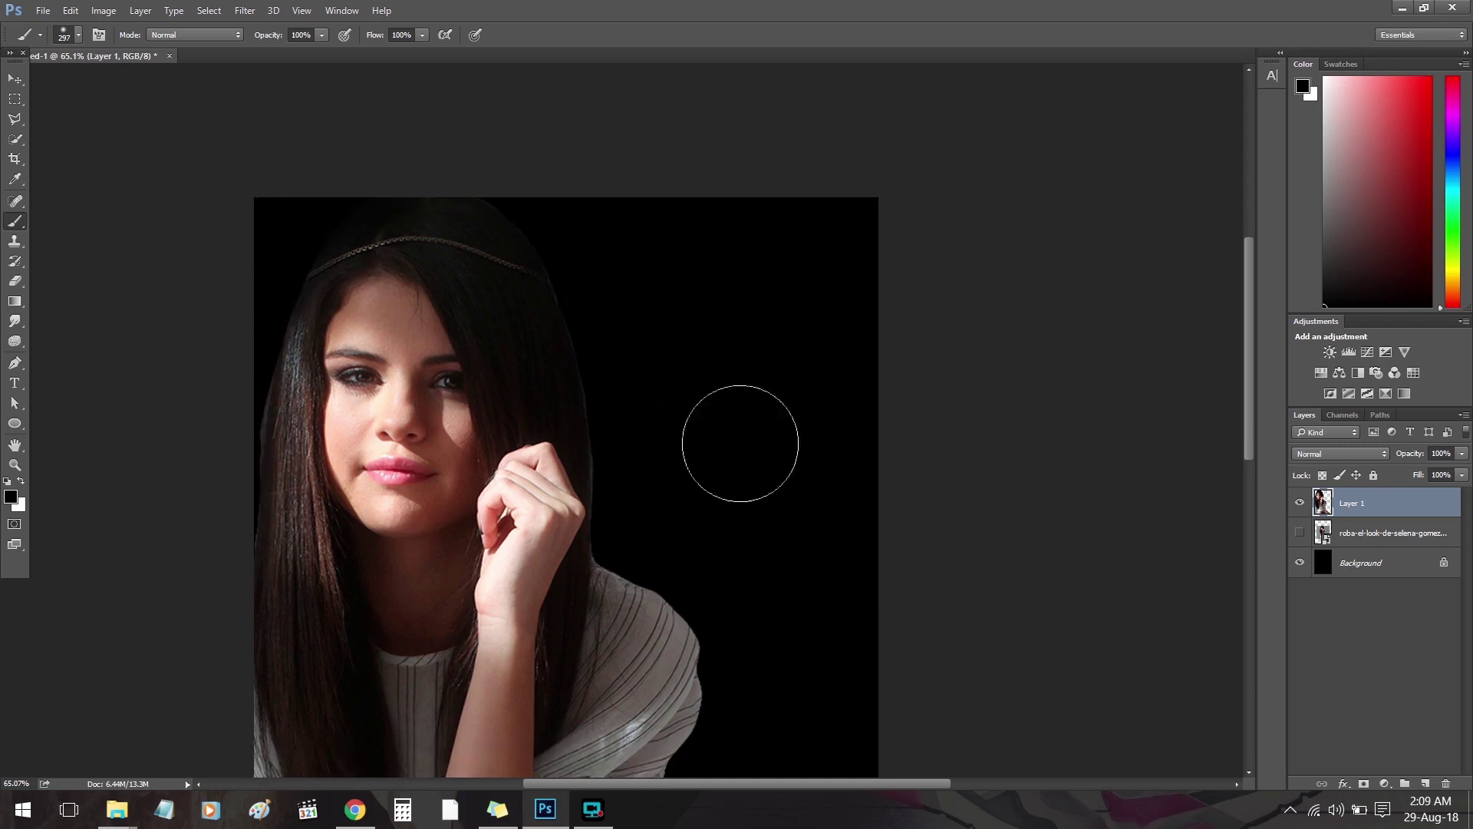
left_click_drag(642, 477, 641, 353)
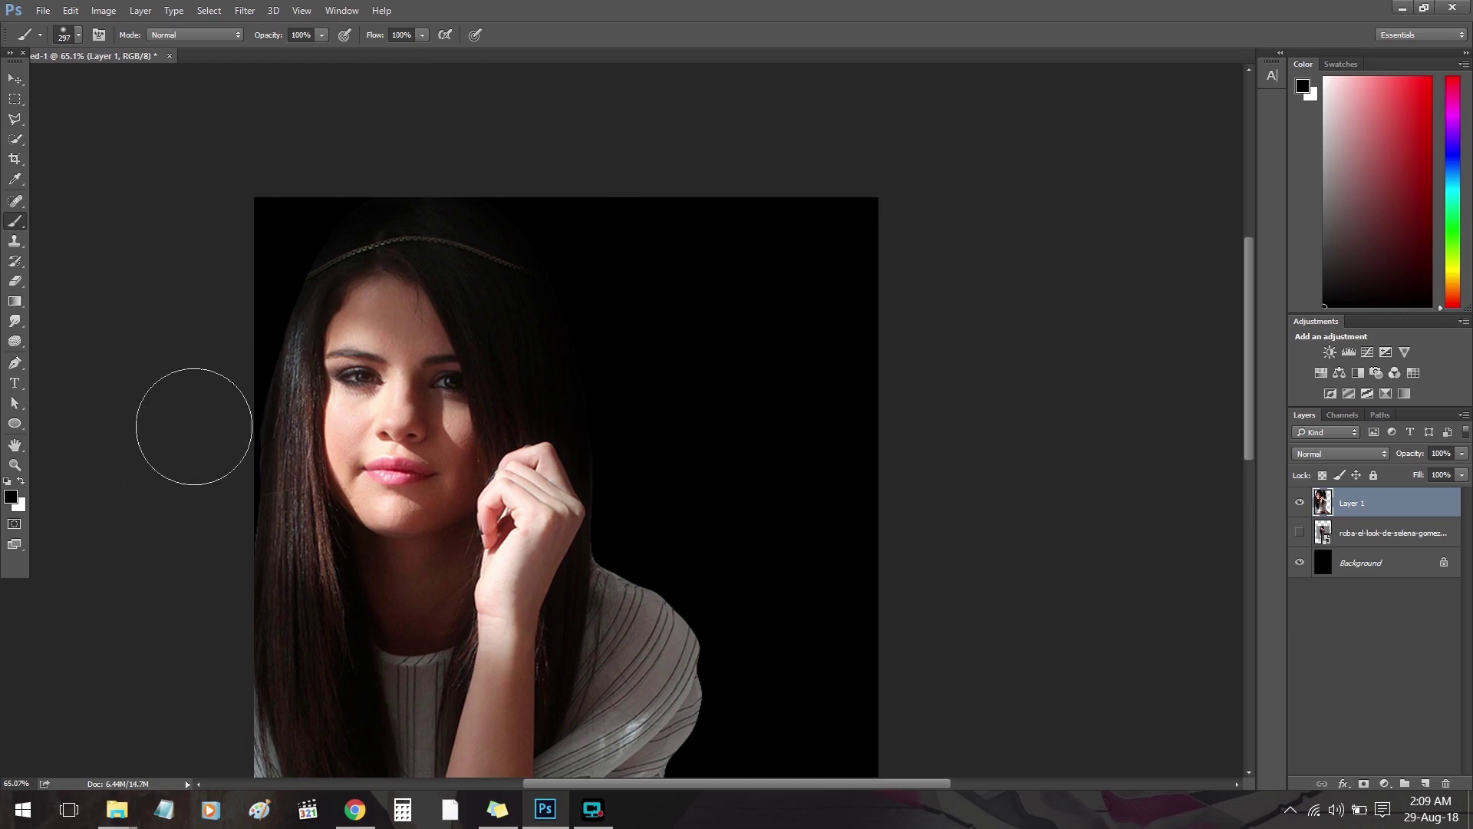
key("ctrl+alt+z")
key("ctrl+alt+z")
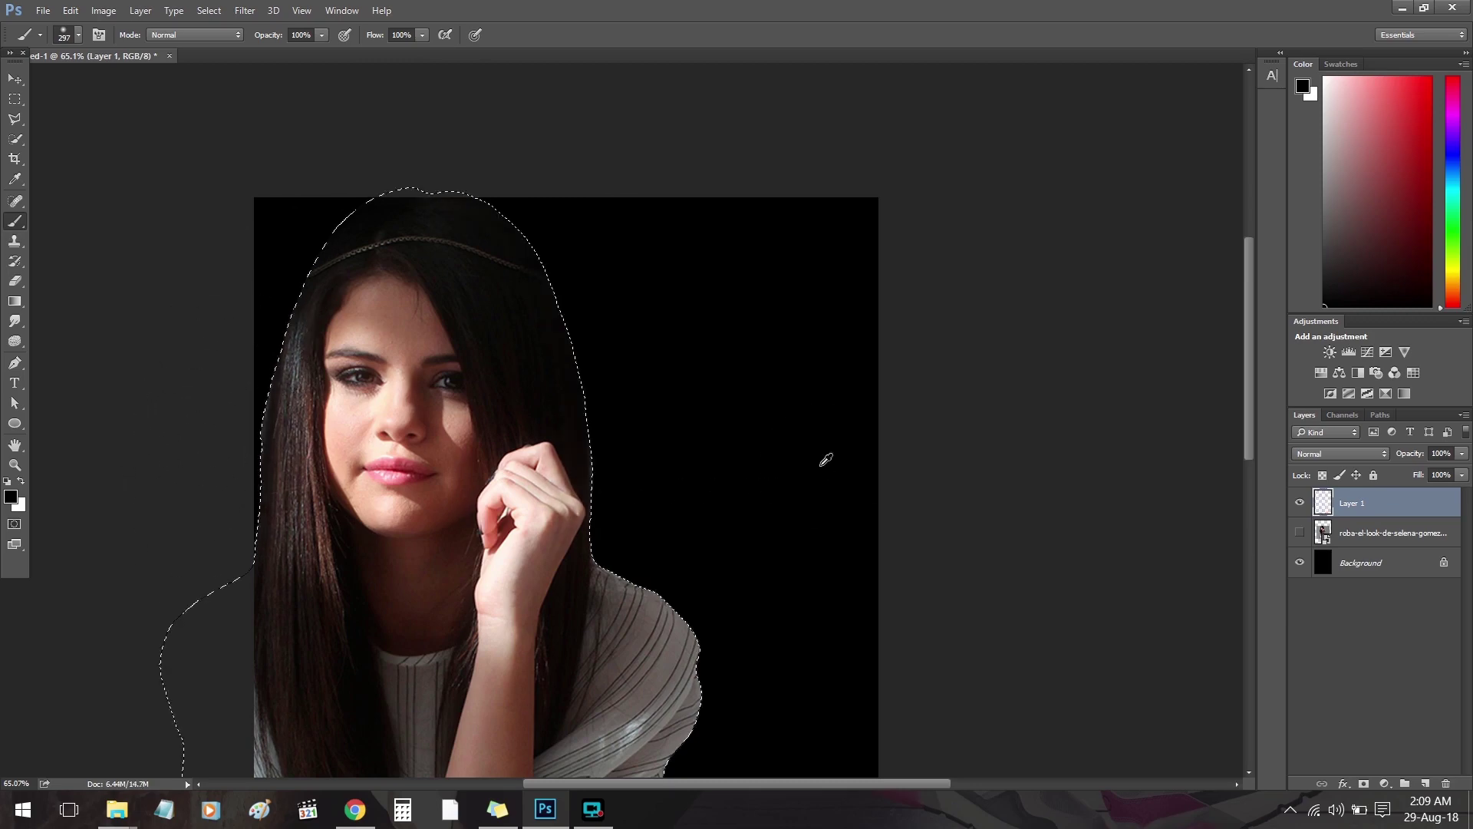
key("ctrl+d")
Add a new Layer 2 above the portrait and re-dock the floated document window.
key("z")
left_click_drag(819, 470, 714, 454)
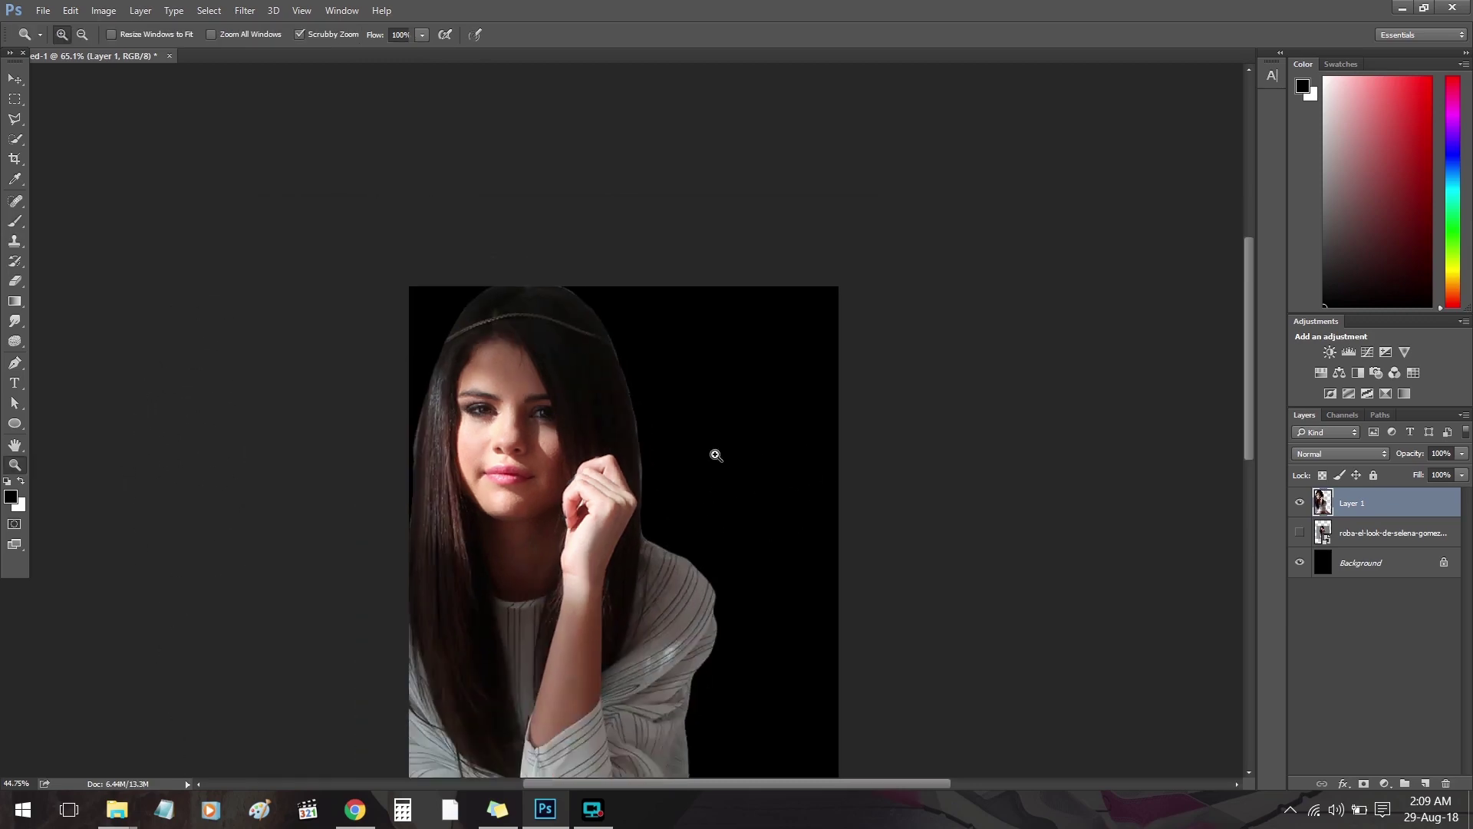
left_click(1425, 783)
left_click_drag(667, 183, 675, 181)
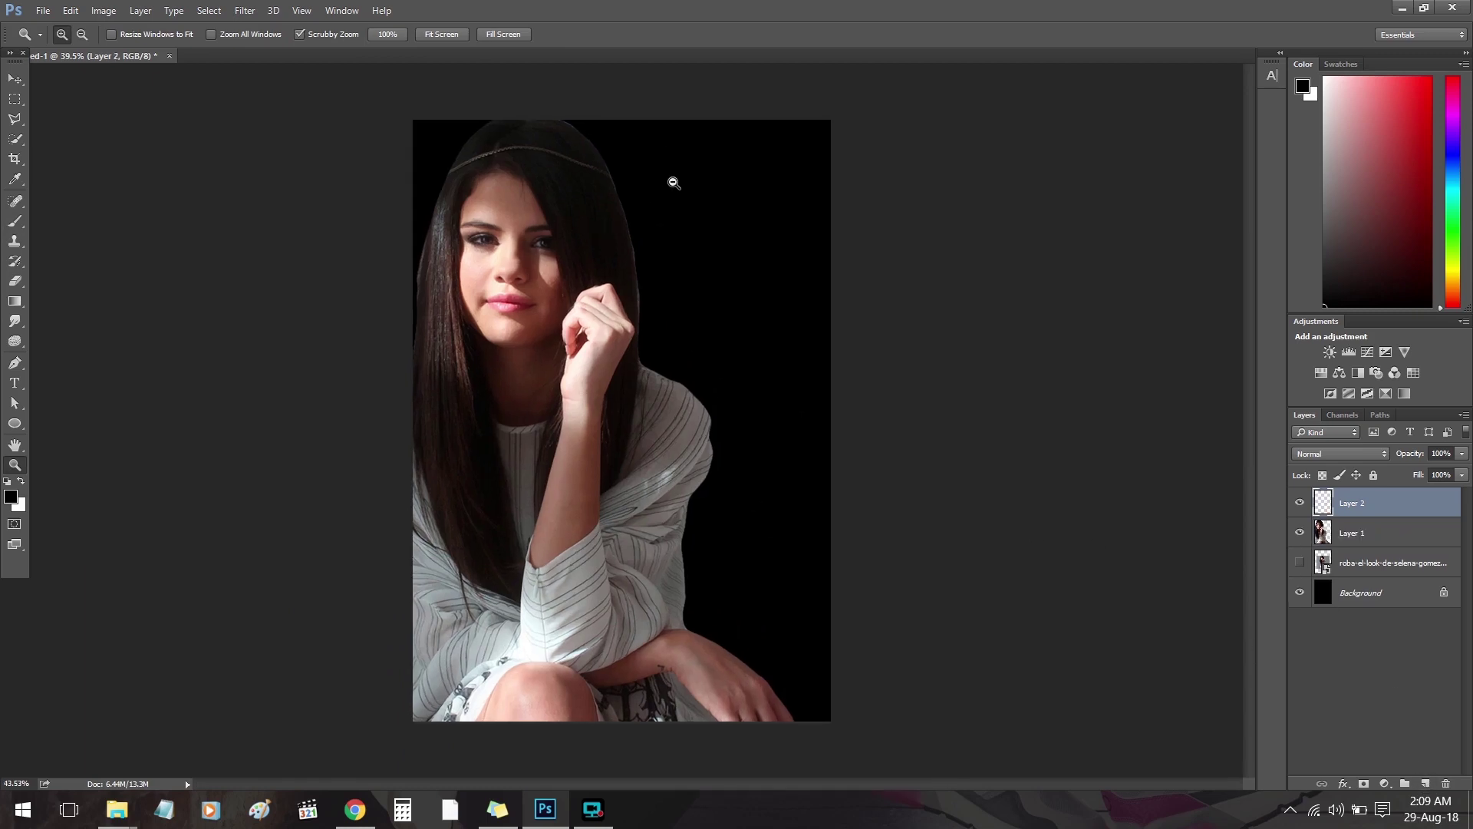
key("b")
right_click(729, 176, "alt")
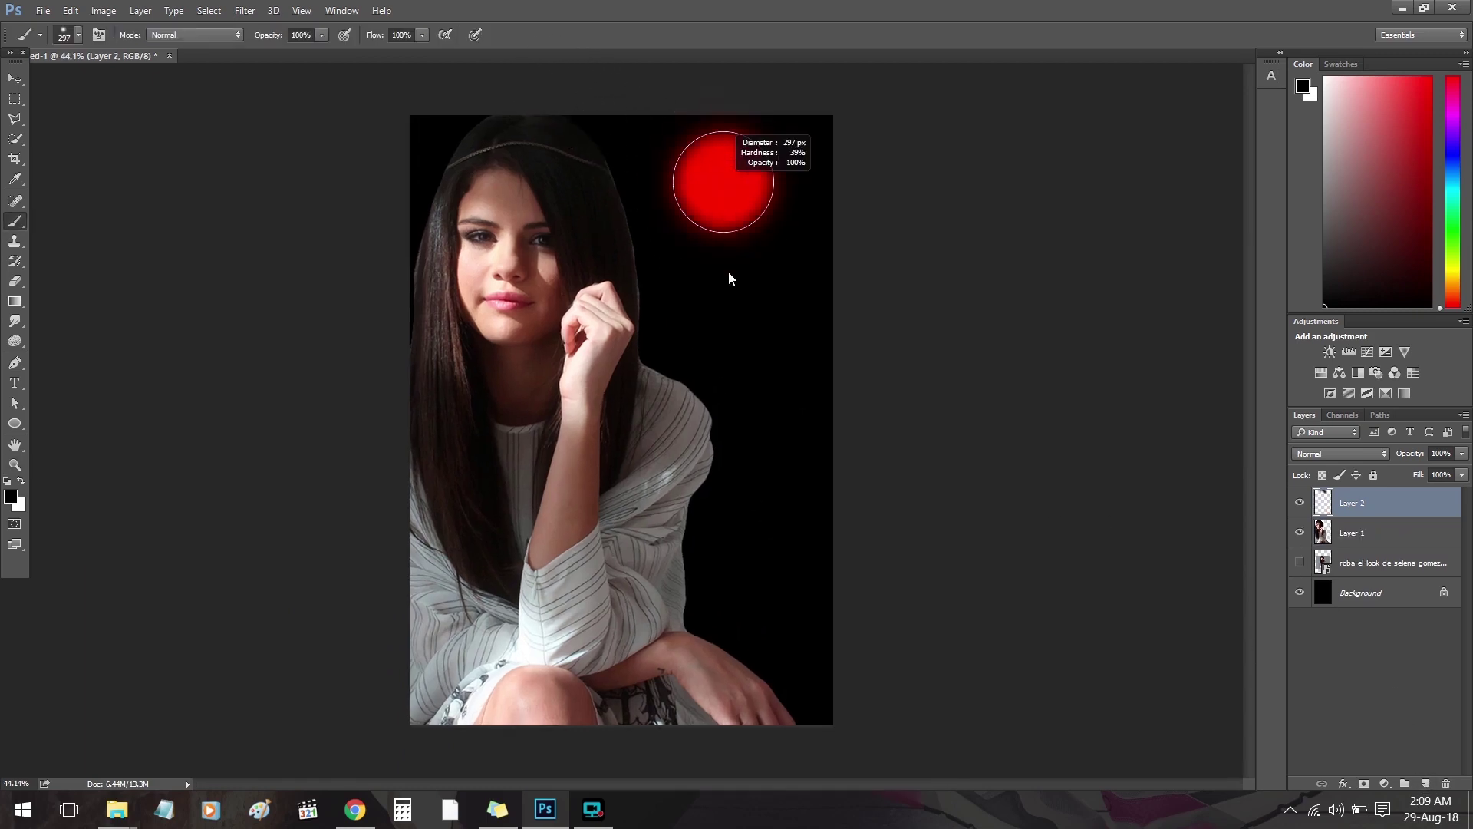
left_click_drag(619, 63, 417, 59)
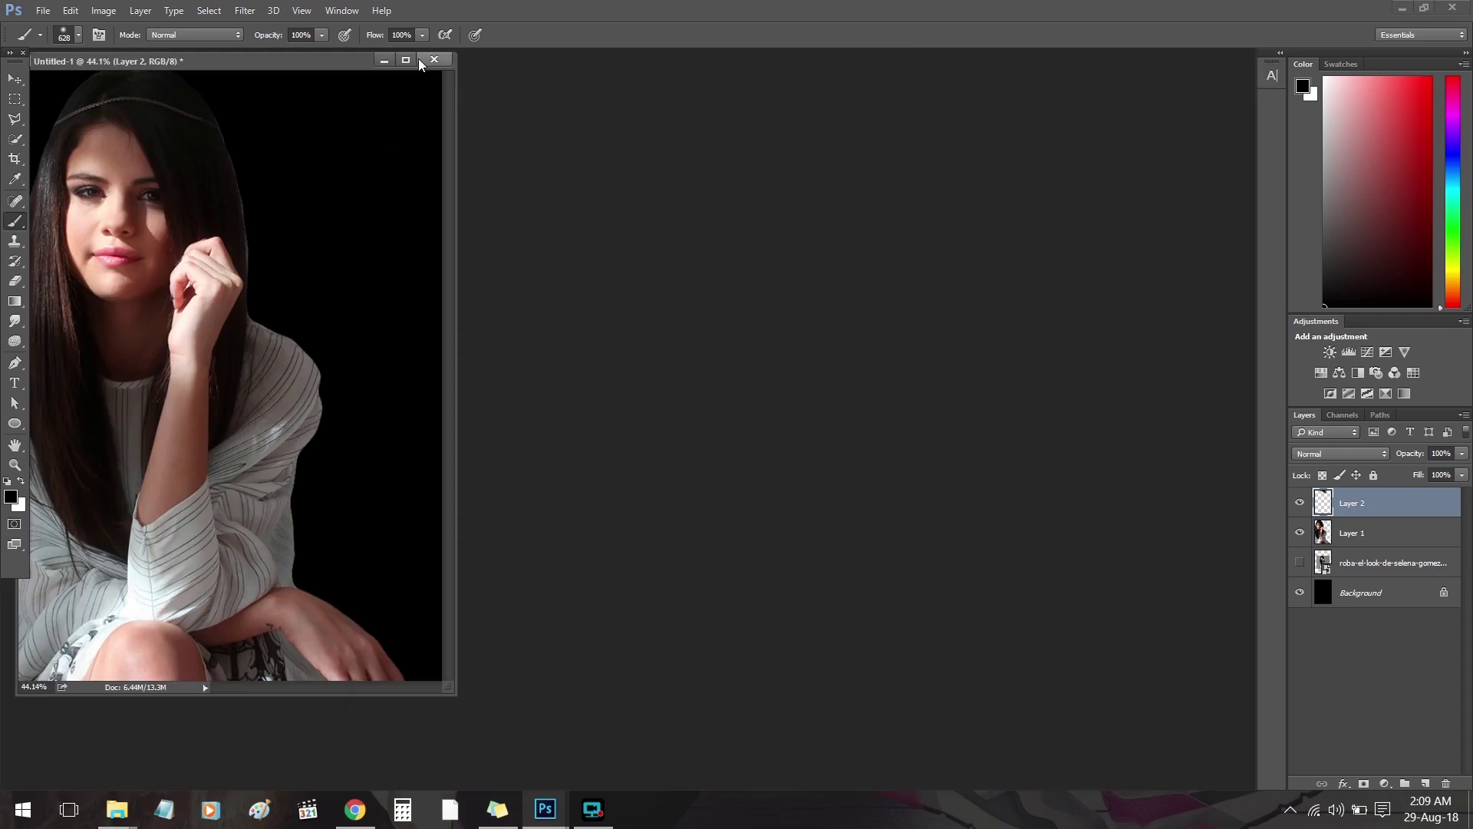
left_click(417, 58)
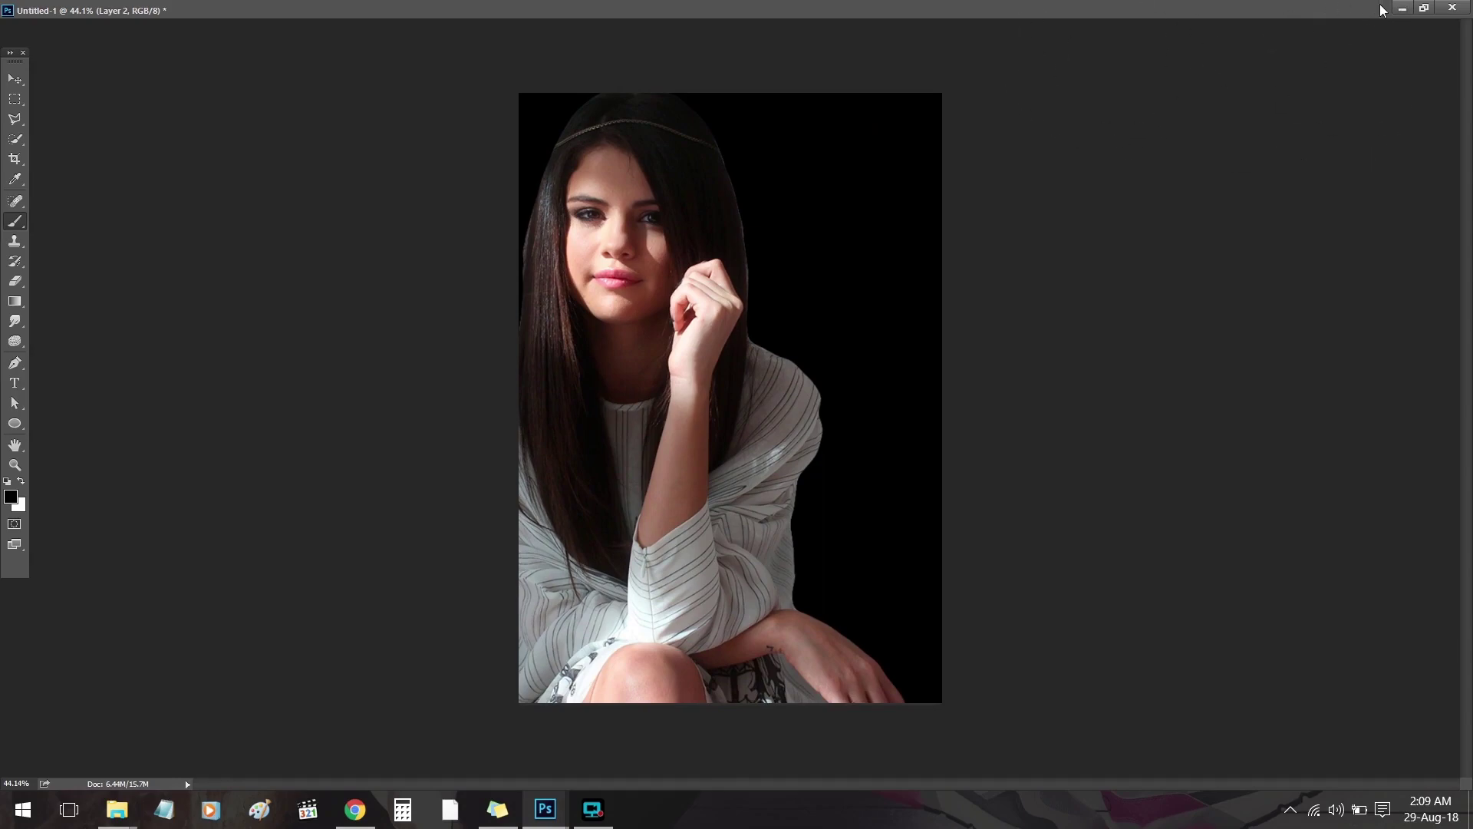
left_click(1403, 7)
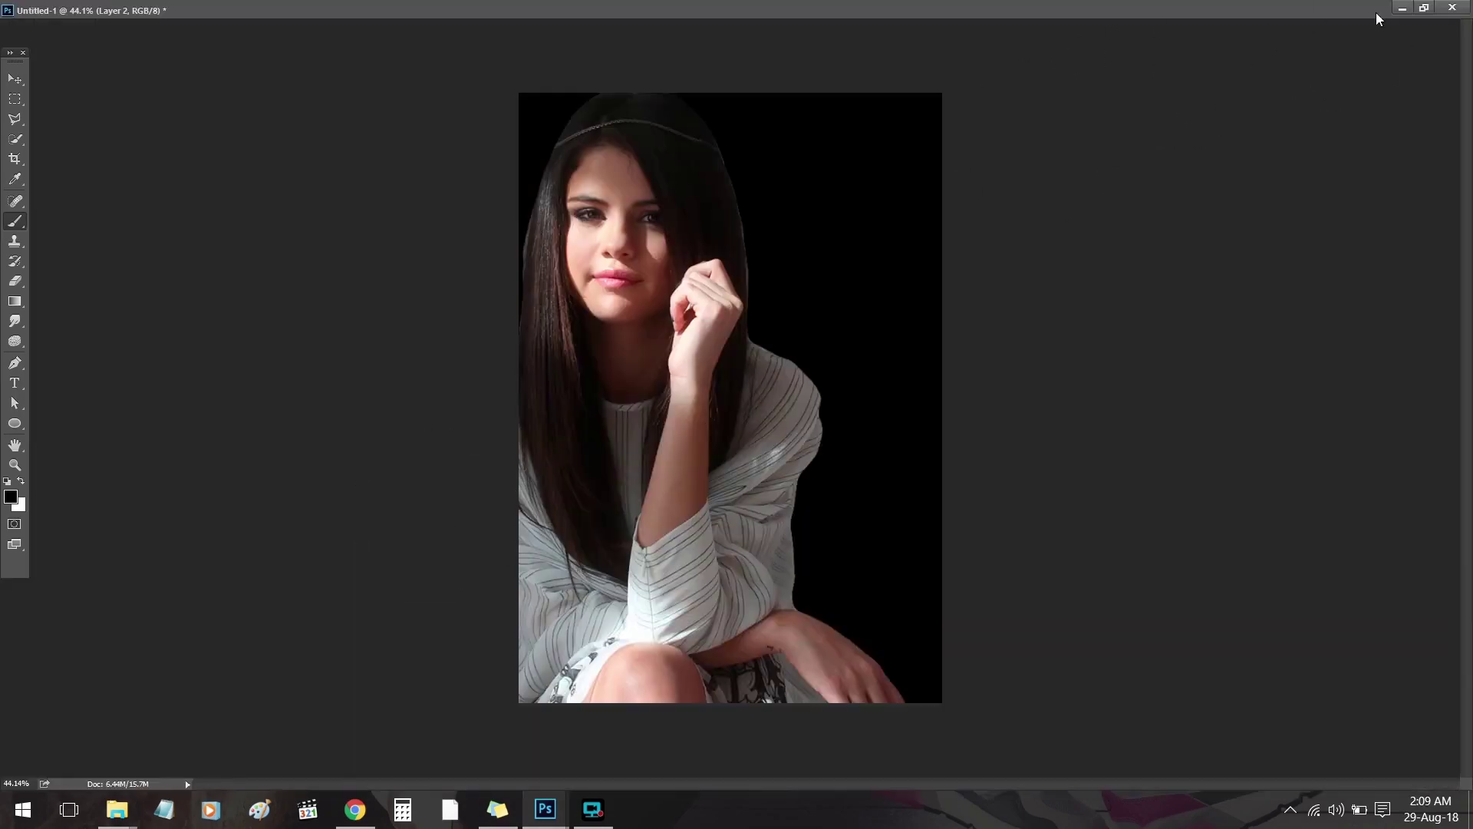
left_click(1425, 8)
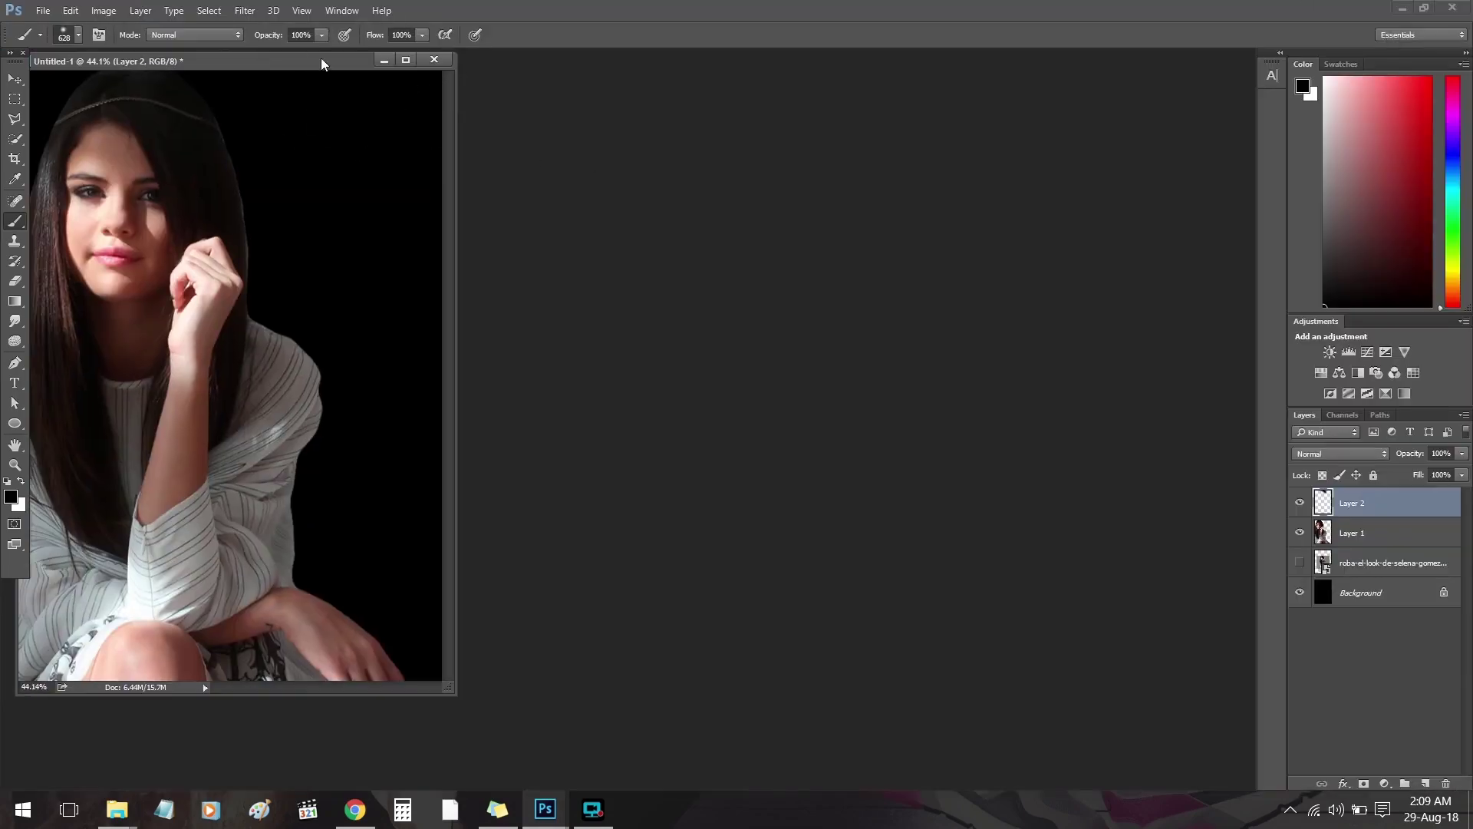
left_click_drag(321, 63, 270, 51)
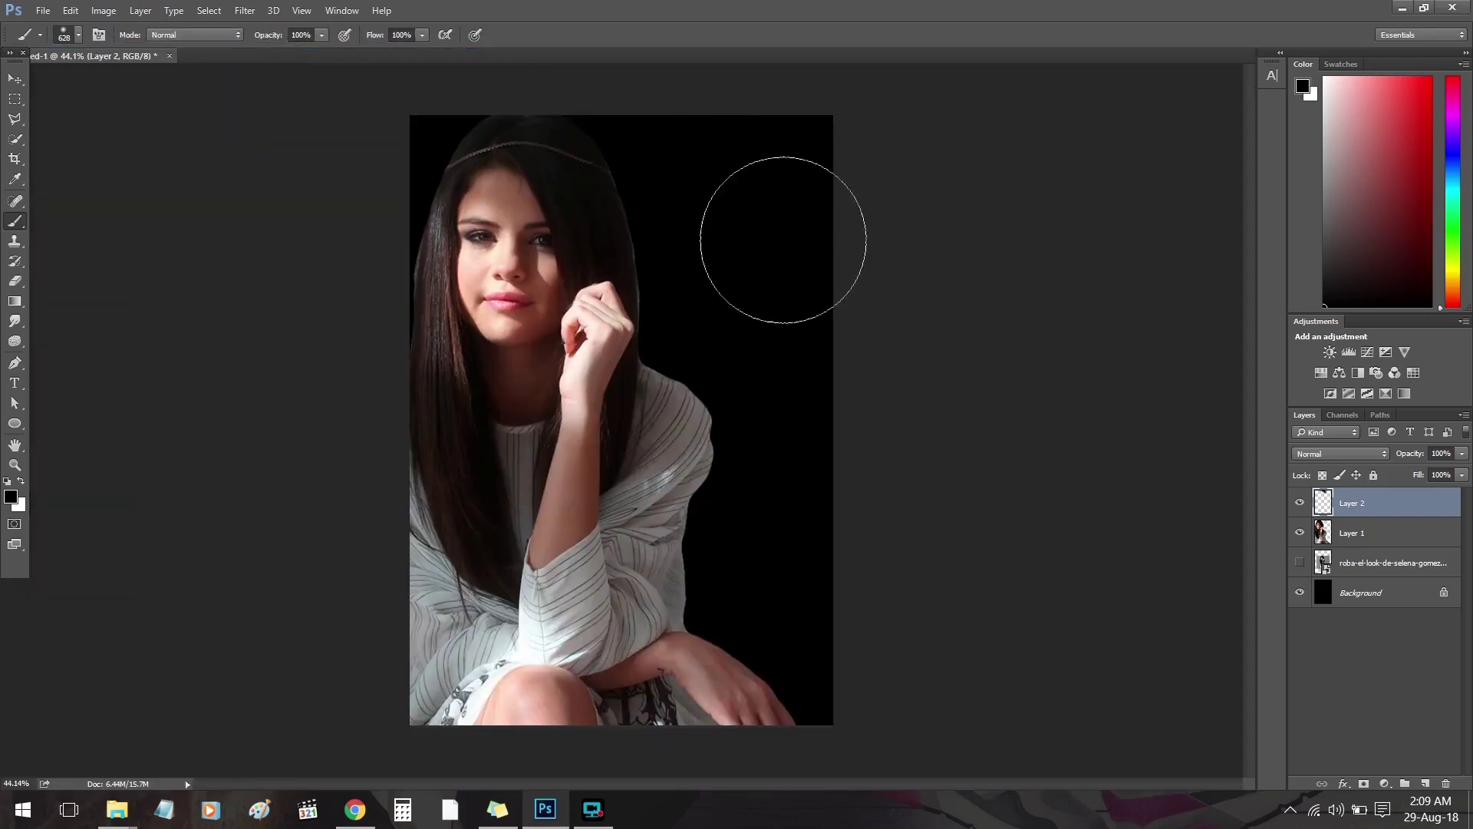
Paint black over the hair, shoulder and lower-arm edges, undoing strokes that hid the shirt and knee.
left_click_drag(743, 217, 755, 416)
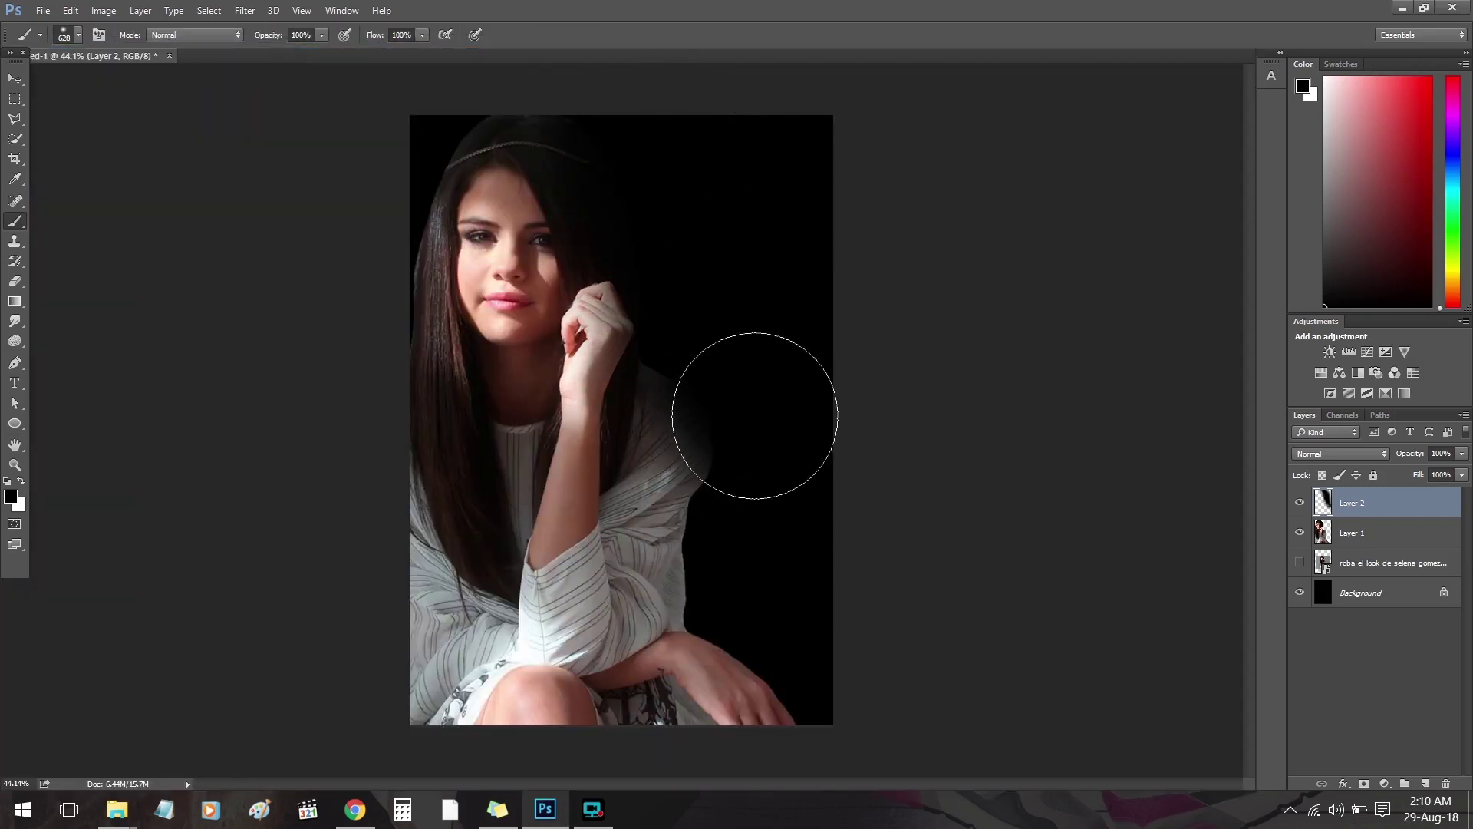
mouse_move(781, 593)
left_mouse_down()
mouse_move(770, 550)
mouse_move(740, 730)
mouse_move(723, 606)
mouse_move(390, 721)
mouse_move(630, 768)
mouse_move(487, 767)
left_mouse_up()
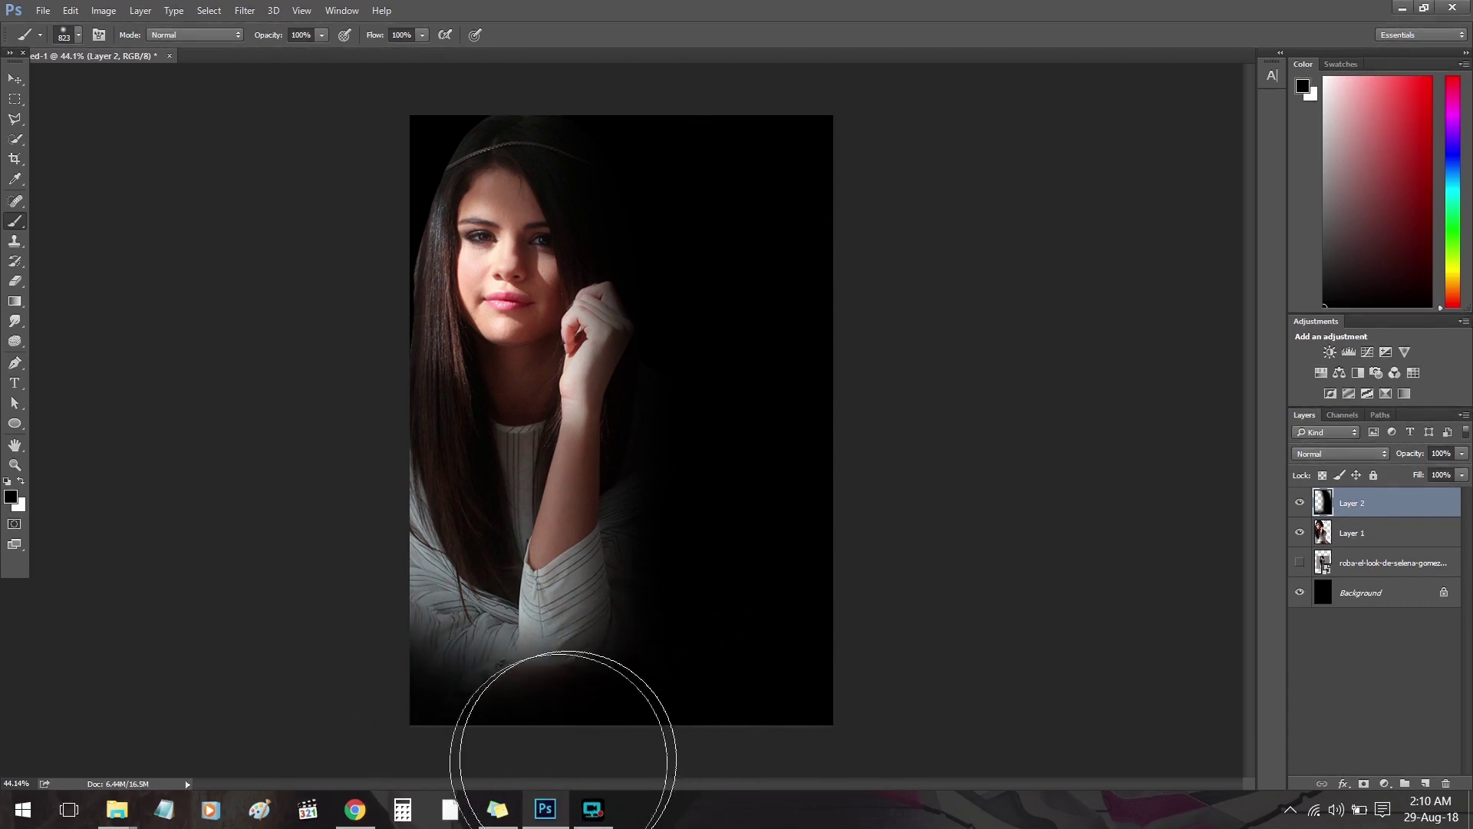
mouse_move(560, 739)
left_mouse_down()
mouse_move(576, 716)
mouse_move(477, 749)
mouse_move(614, 683)
left_mouse_up()
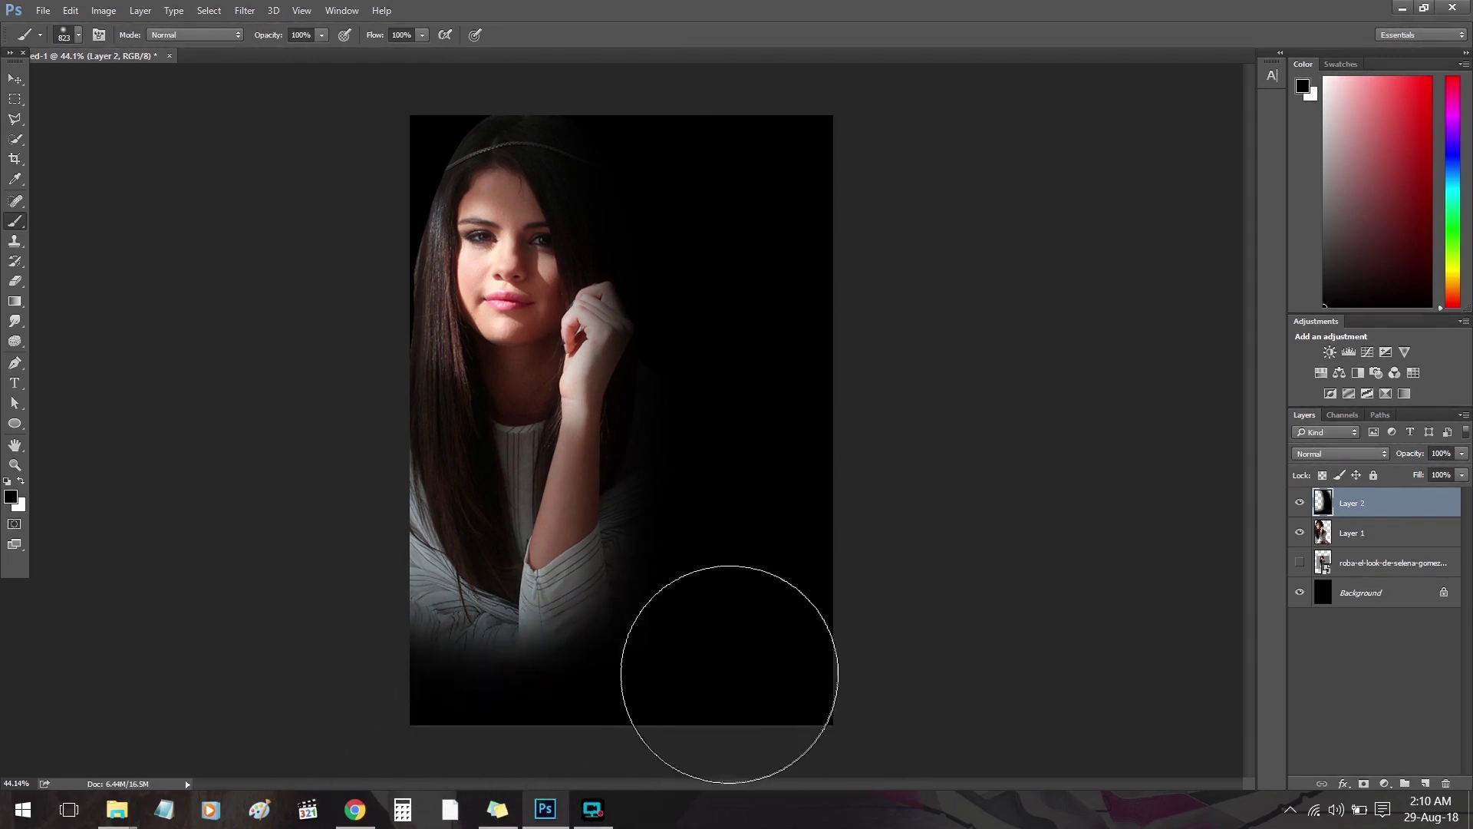
key("ctrl+alt+z")
key("ctrl+alt+z")
key("ctrl+alt+z")
key("ctrl+alt+z")
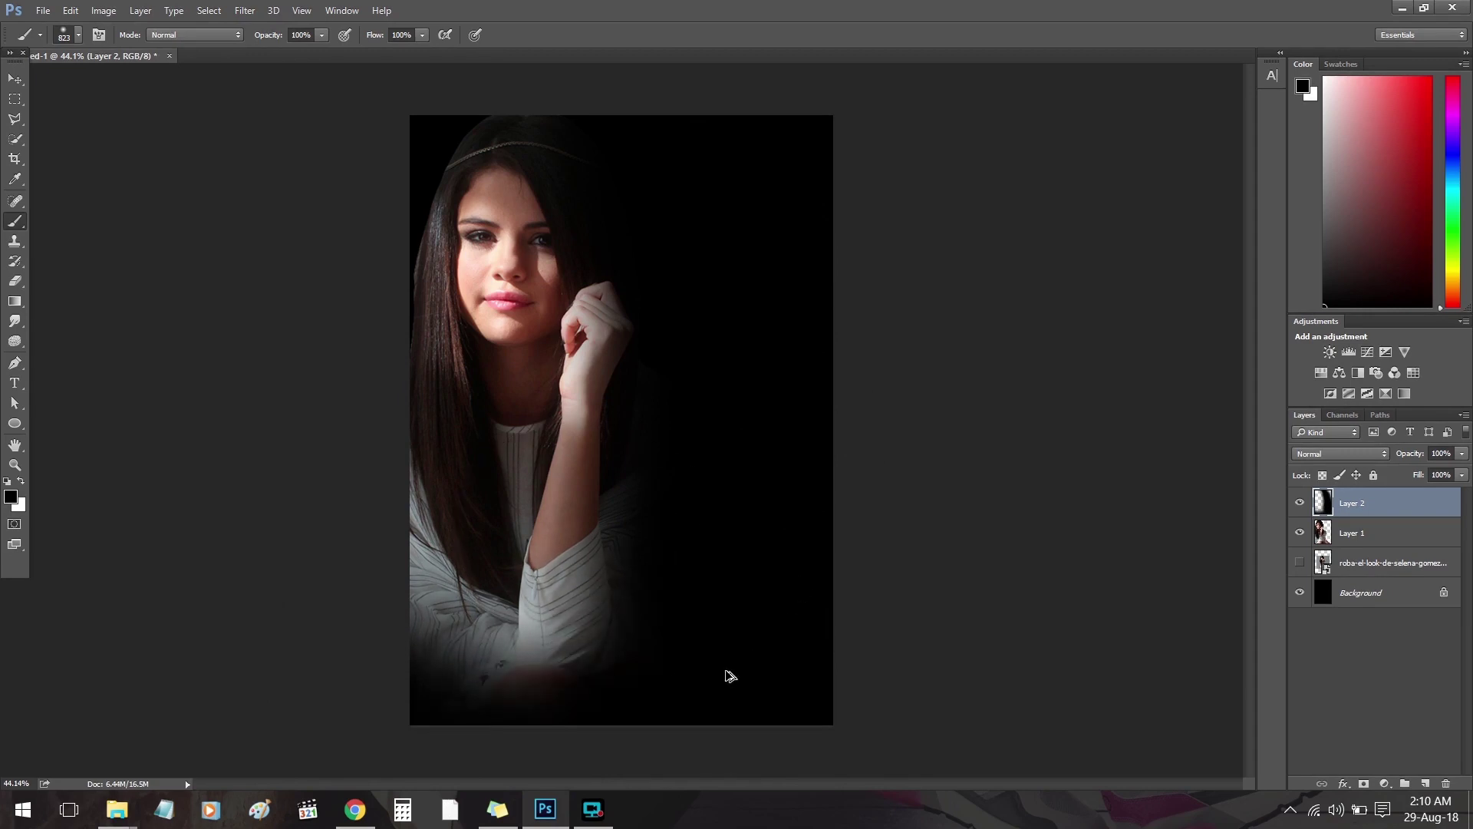
key("ctrl+alt+z")
key("ctrl+alt+z")
key("ctrl+alt+z")
key("ctrl+alt+z")
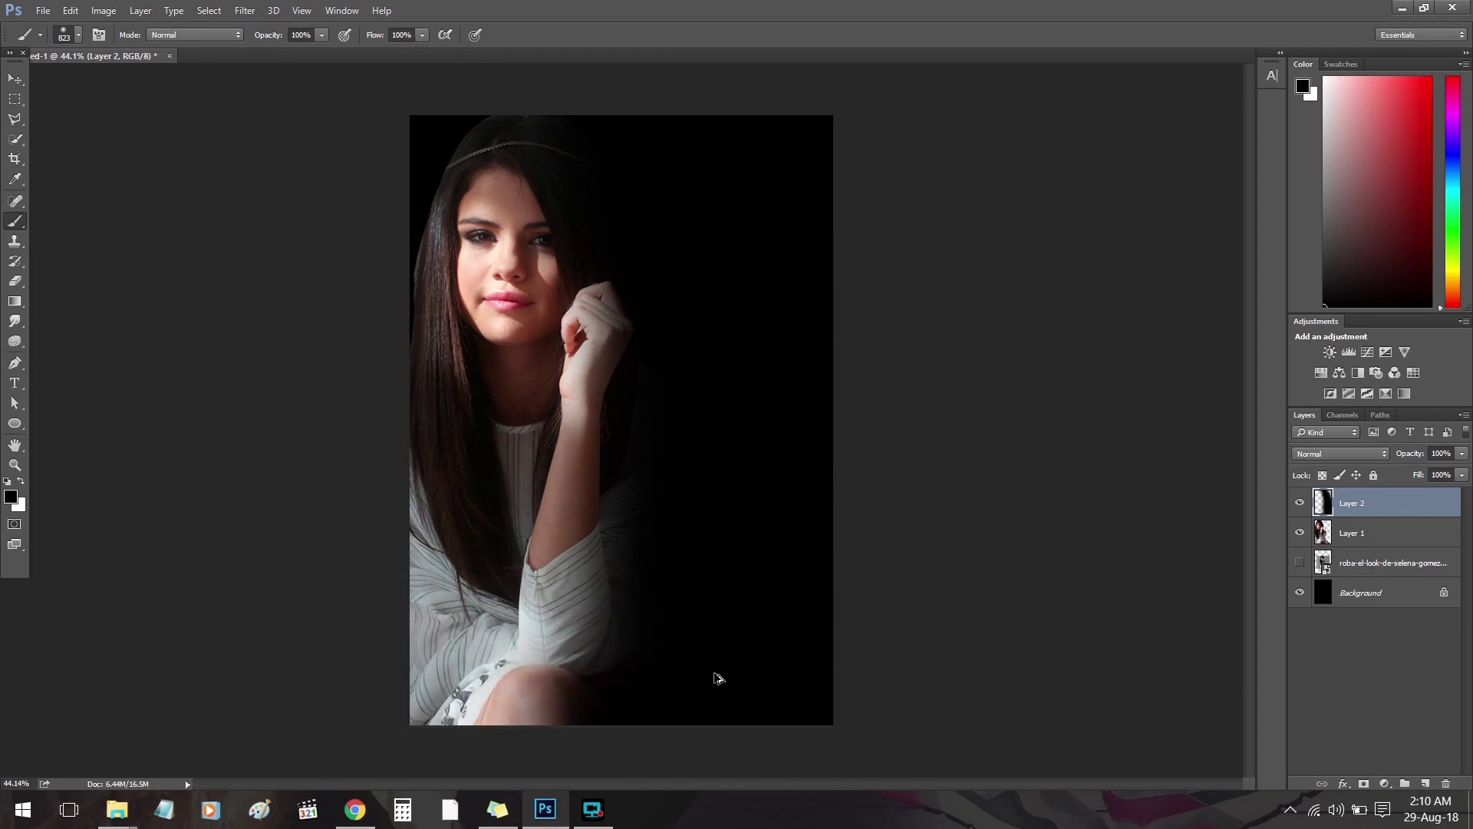
key("ctrl+alt+z")
left_click(14, 79)
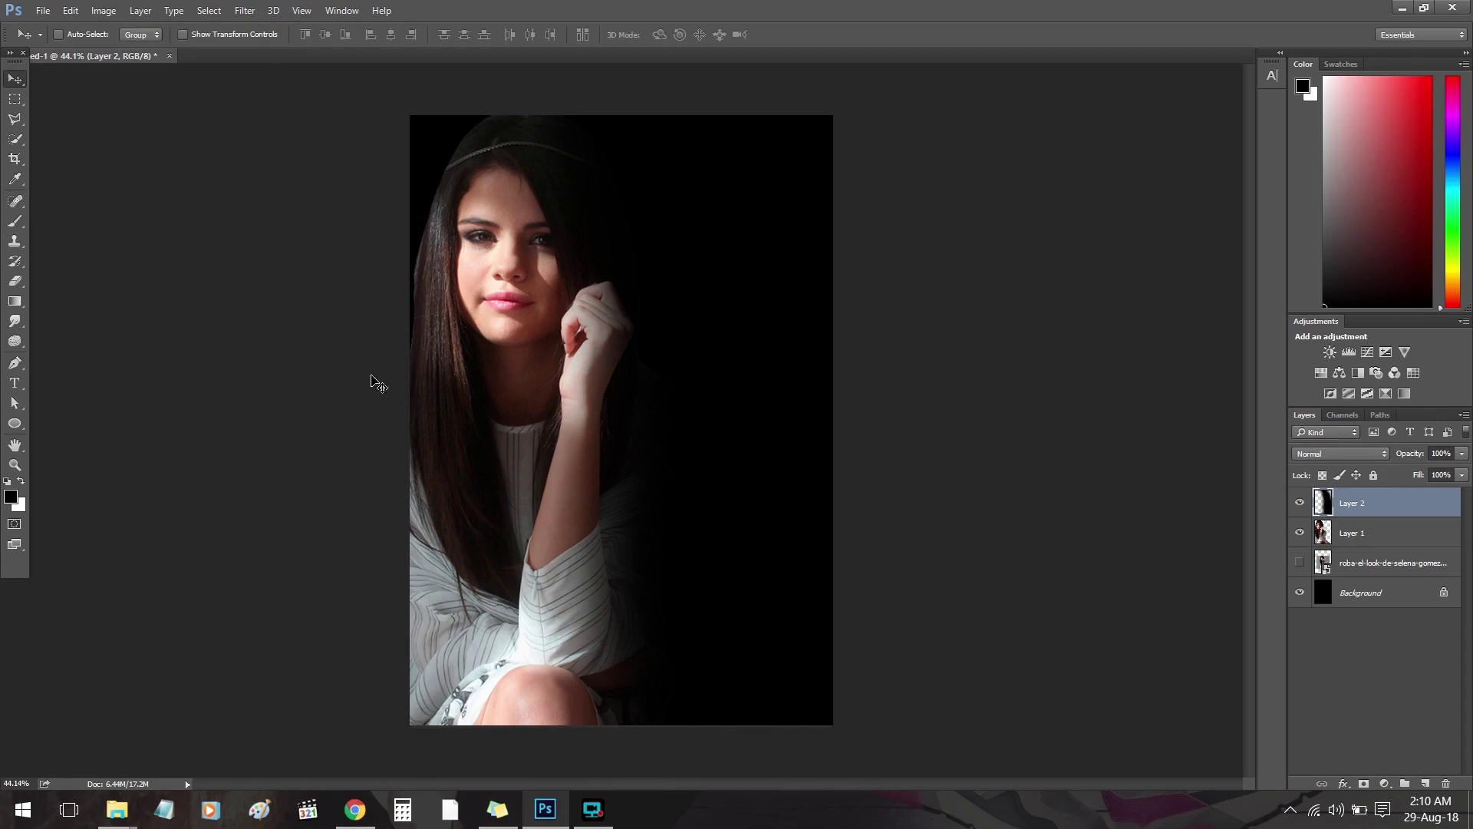
Darken the portrait's left hair edge with a 170 px black brush while zoomed in, then zoom back out.
mouse_move(477, 112)
left_mouse_down()
mouse_move(513, 151)
mouse_move(622, 432)
mouse_move(991, 497)
left_mouse_up()
key("b")
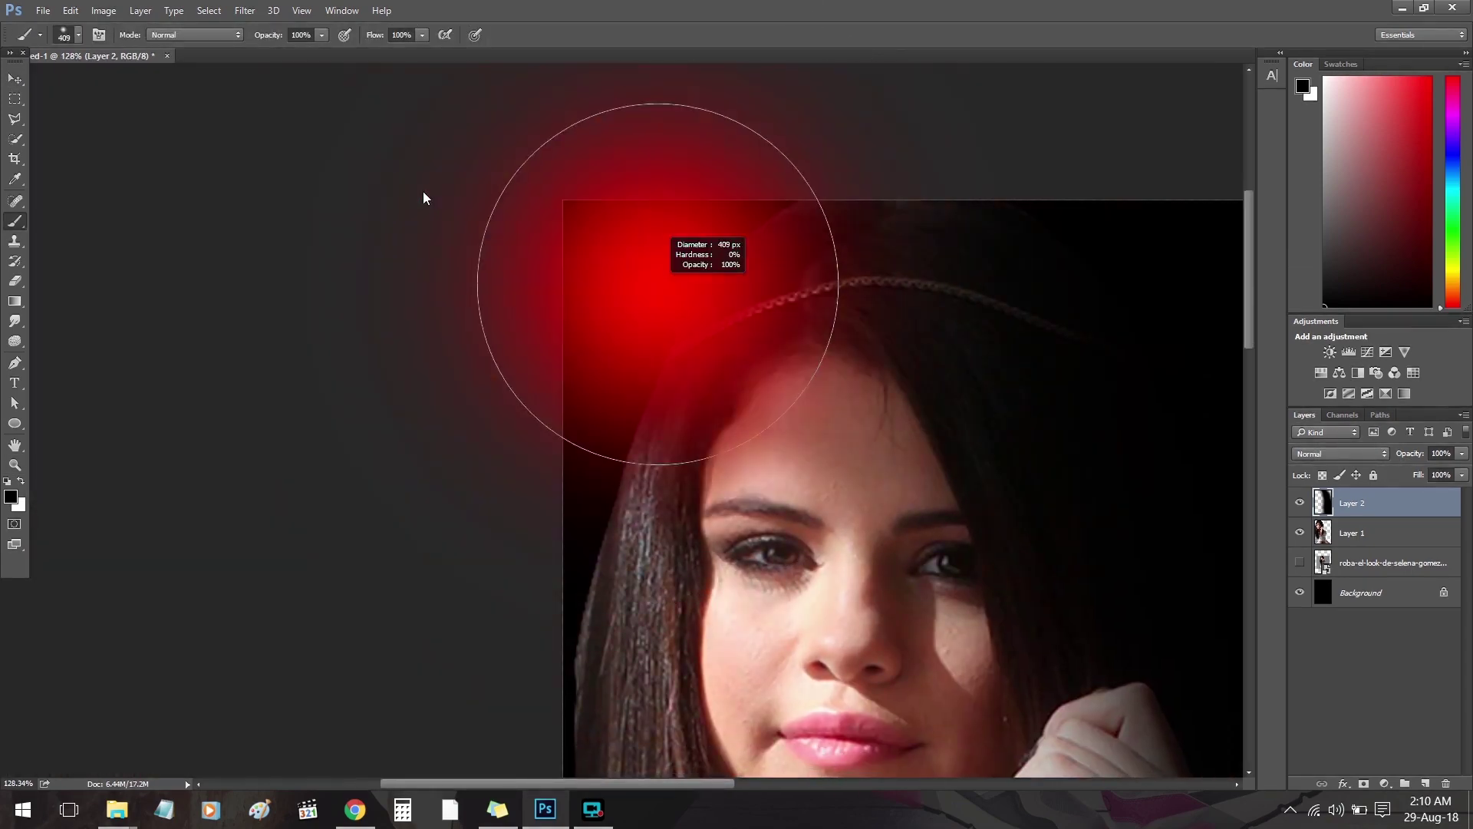
left_click_drag(634, 163, 702, 204)
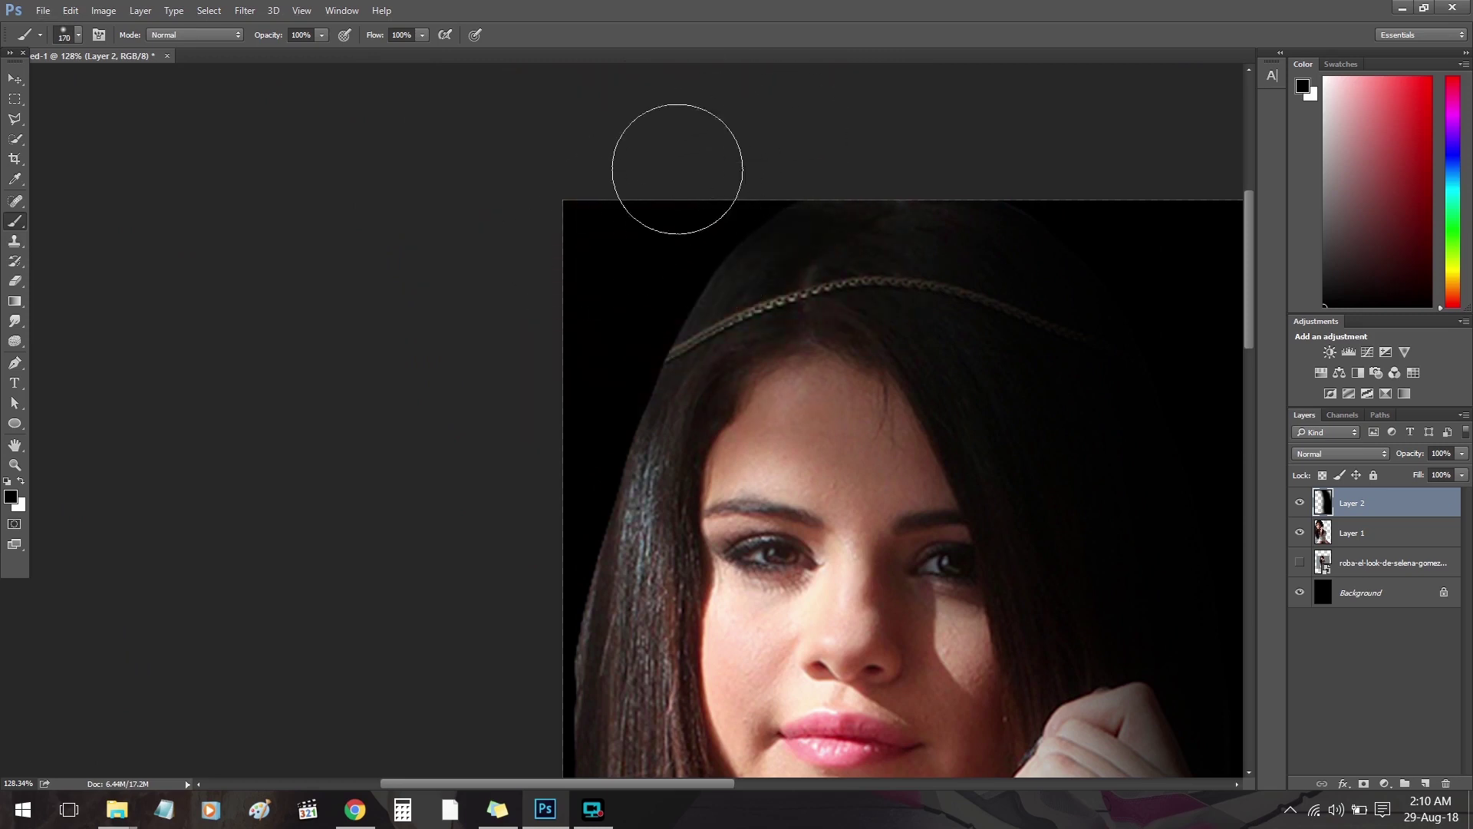
left_click_drag(625, 286, 474, 674)
left_click_drag(560, 421, 513, 595)
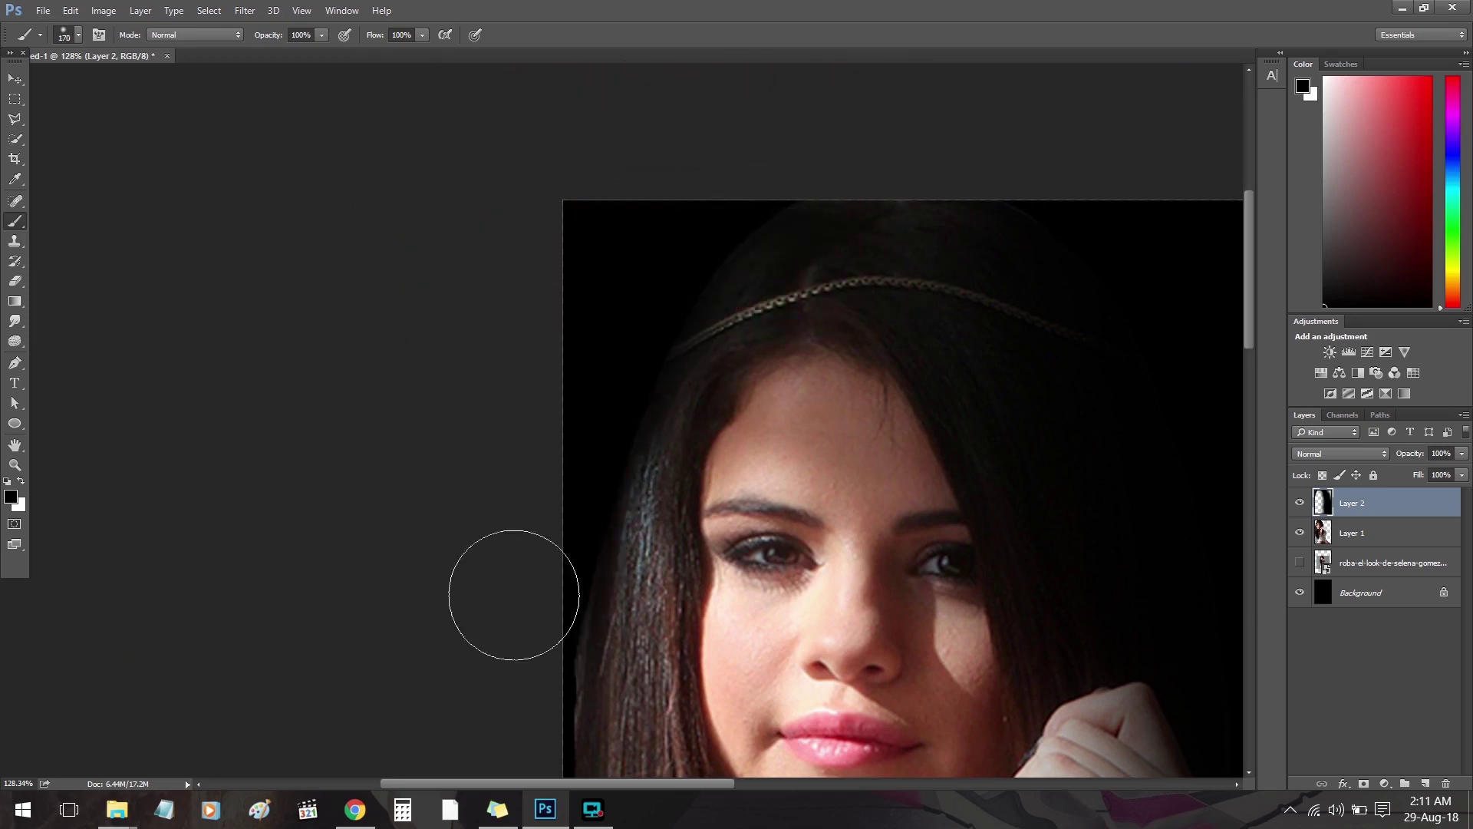
left_click_drag(617, 393, 341, 228)
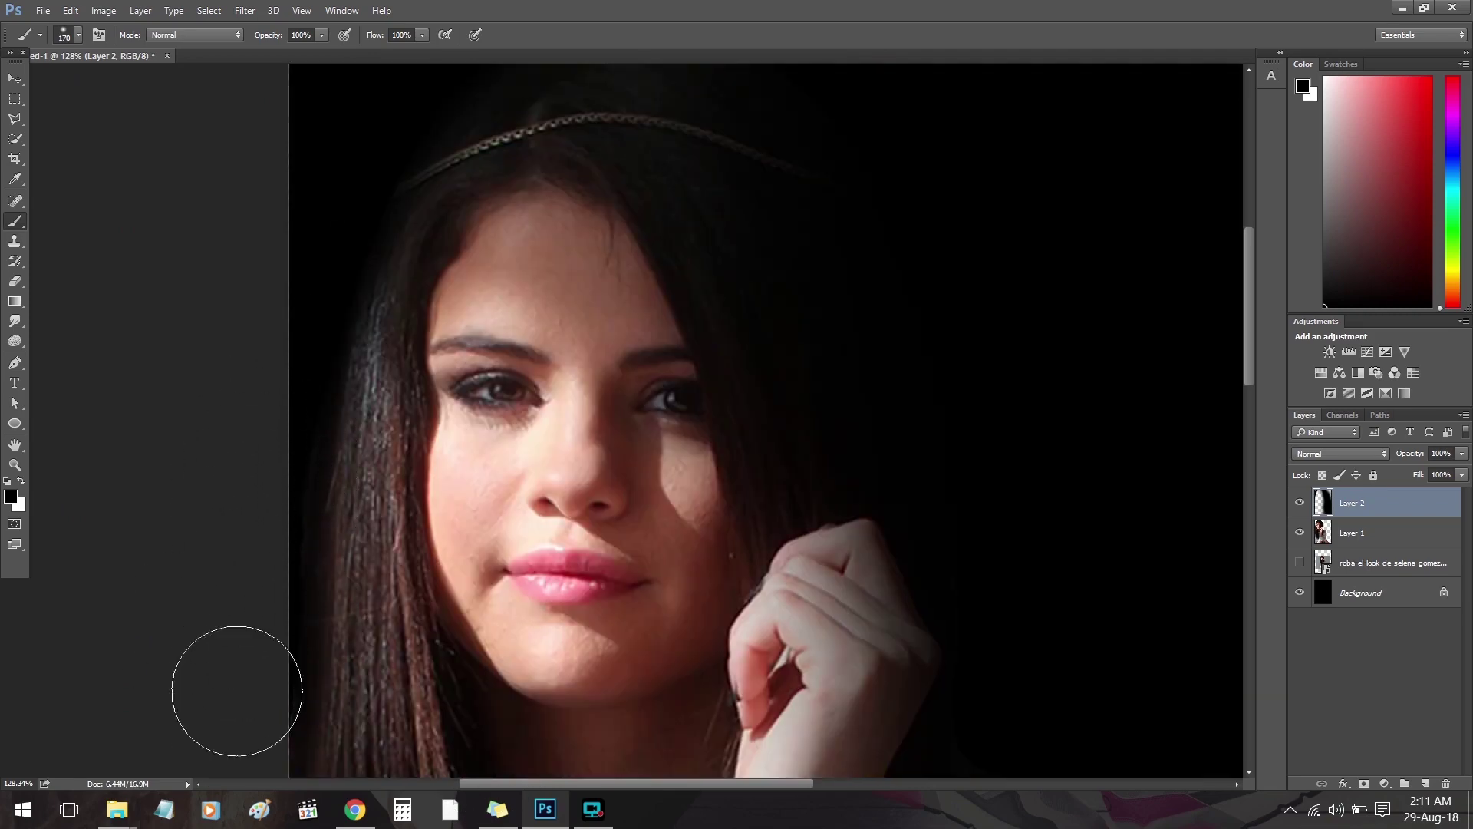
left_click_drag(438, 576, 420, 492)
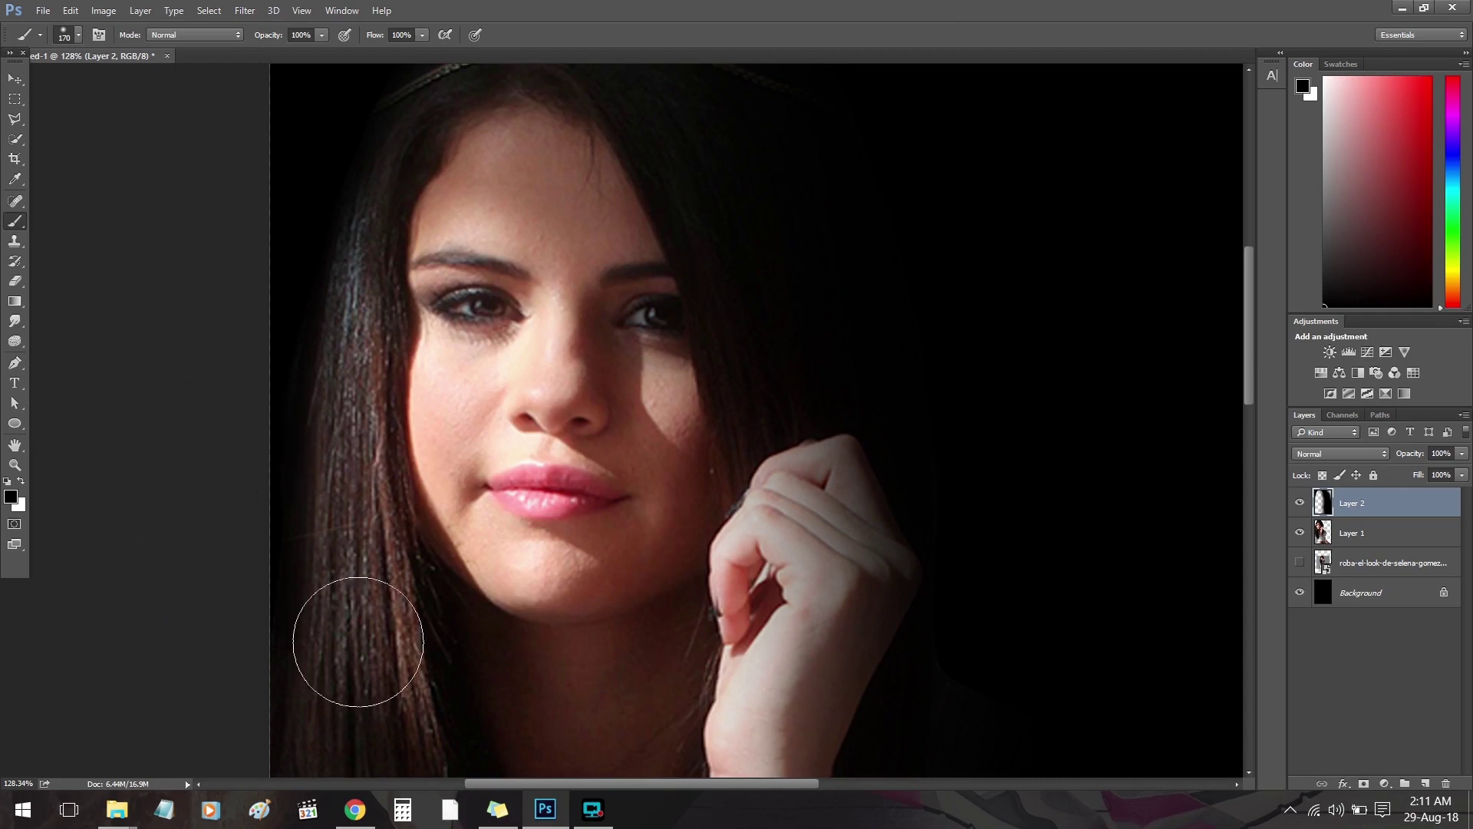
key("z")
scroll(532, 568, "down", 5)
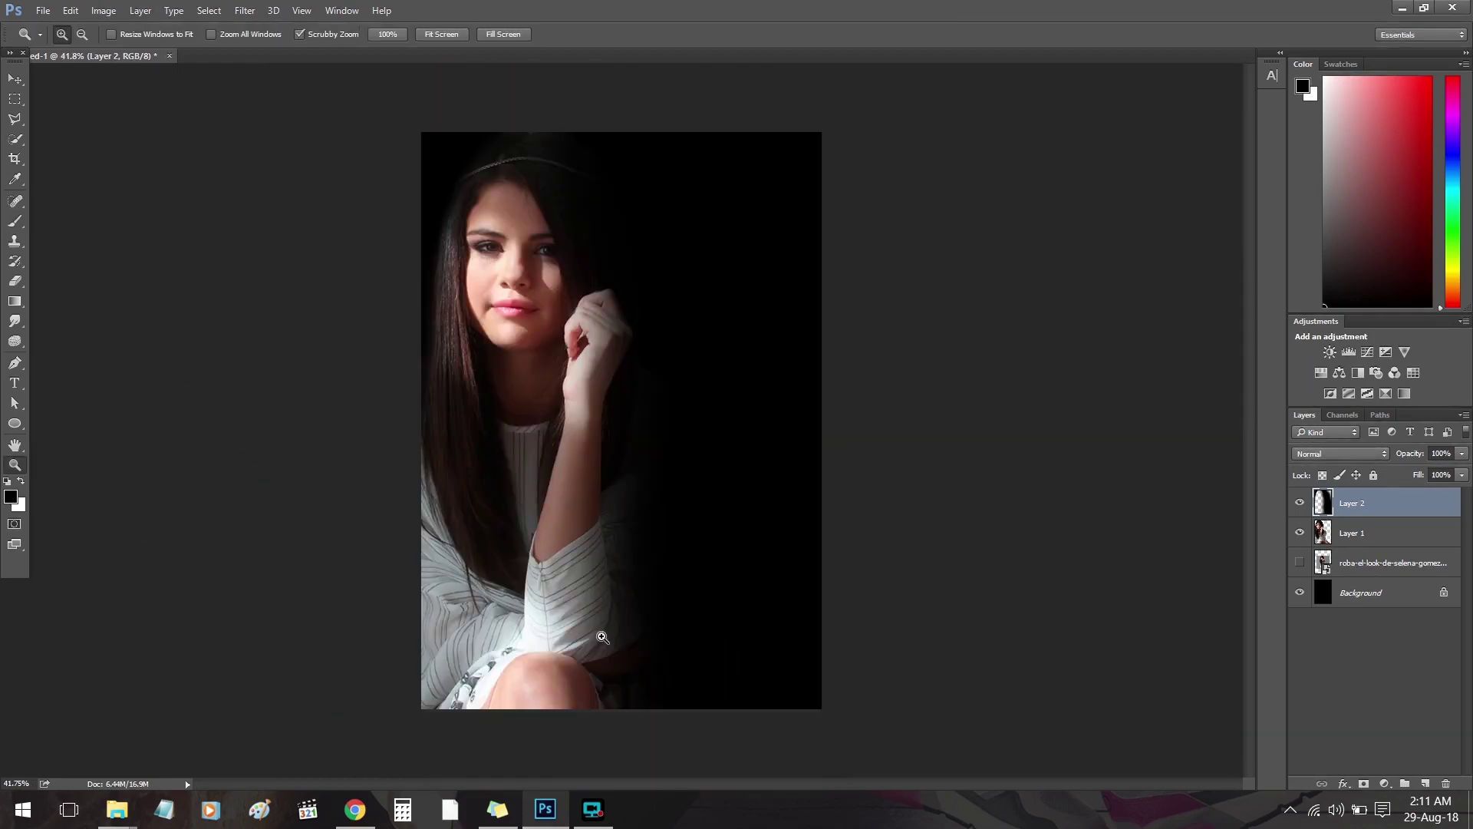
Open Poster_05.psd from the Posters folder on The Artist (E:) drive in Photoshop.
left_click(16, 80)
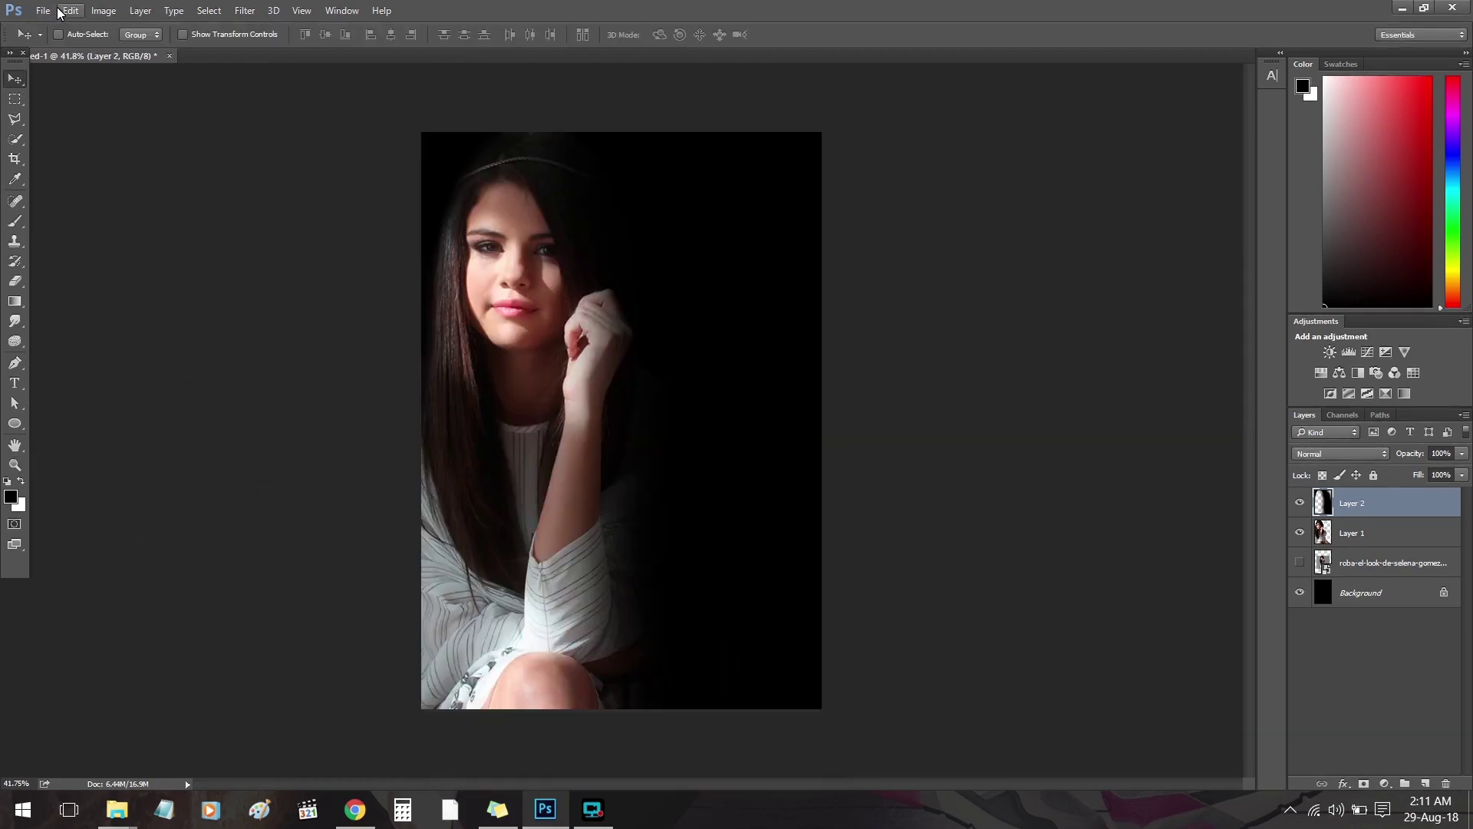
left_click(112, 813)
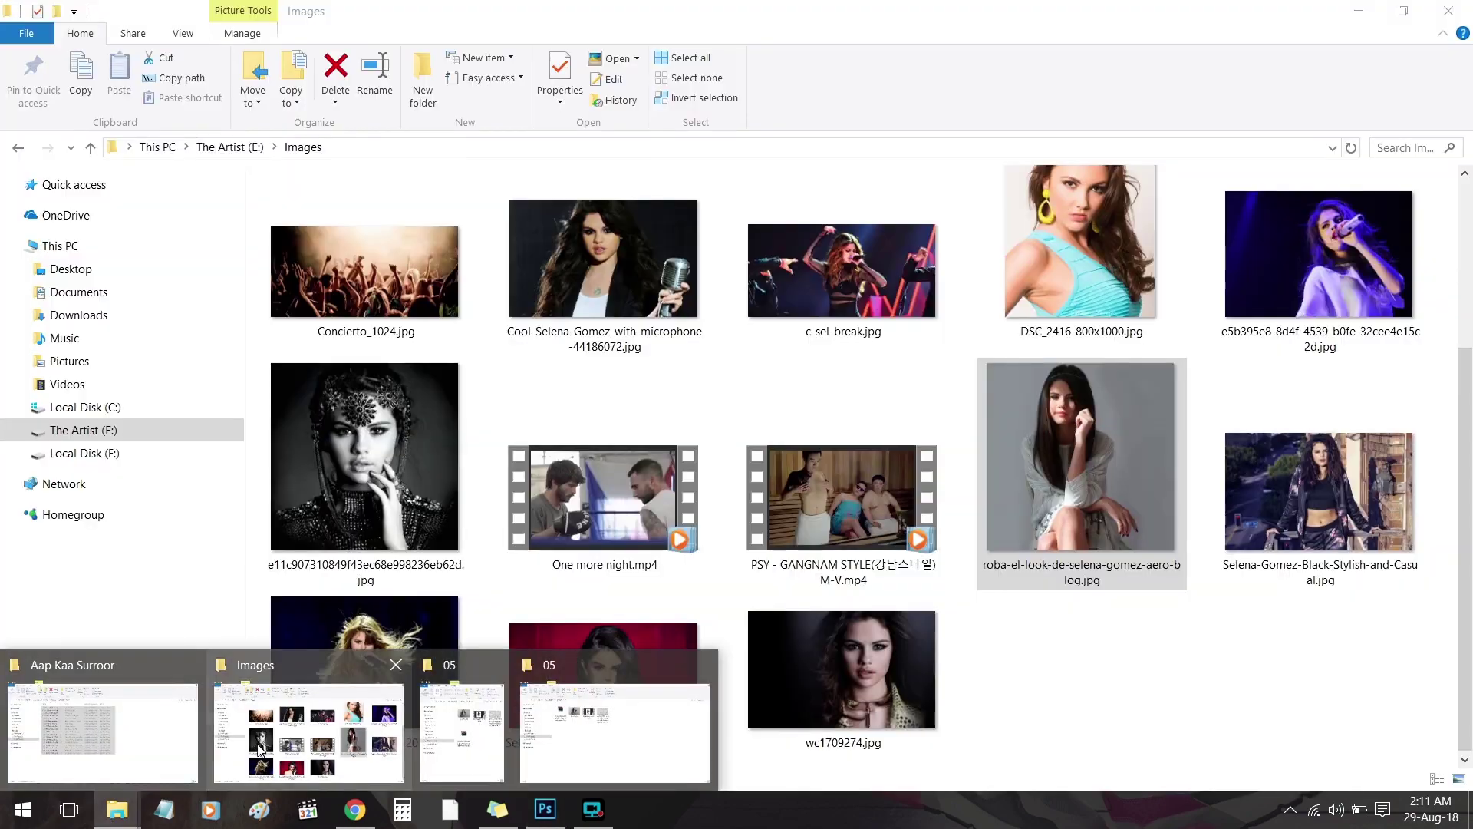
left_click(312, 739)
key("alt+Up")
double_click(338, 318)
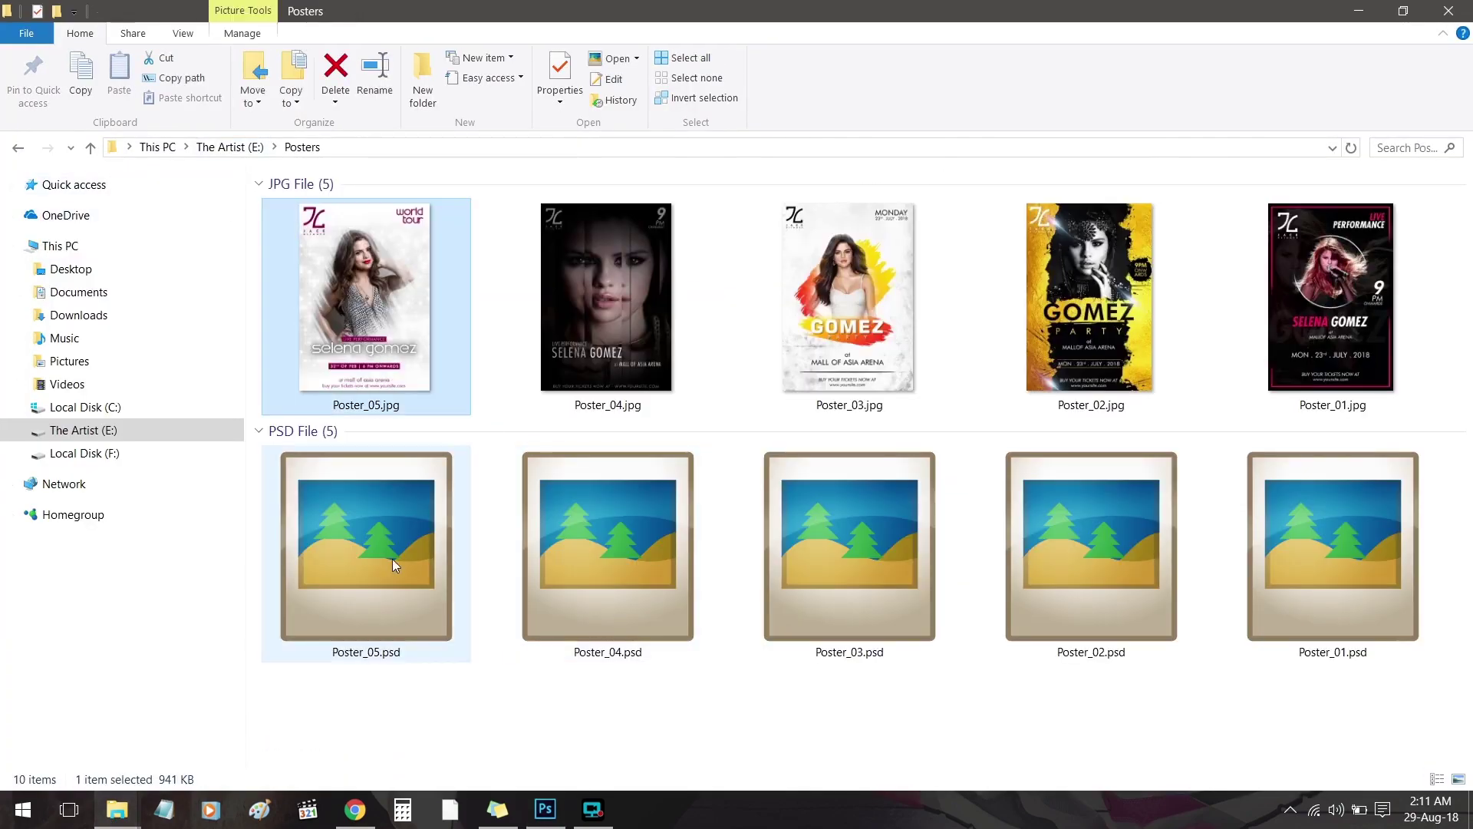
left_click_drag(372, 581, 449, 66)
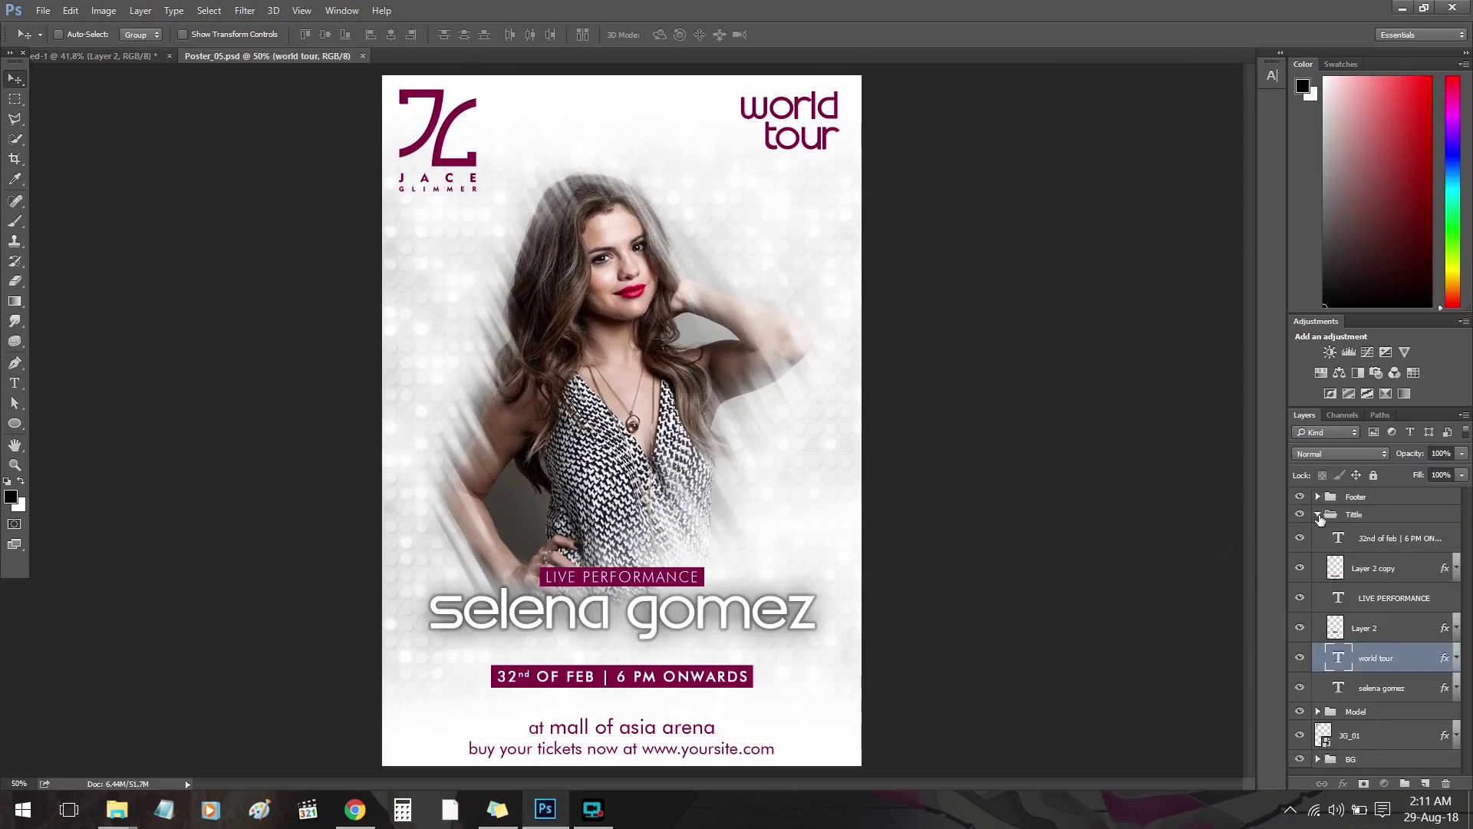
Copy the JG_01 logo layer from Poster_05 into the dark portrait document.
left_click(1319, 518)
left_click(1350, 556)
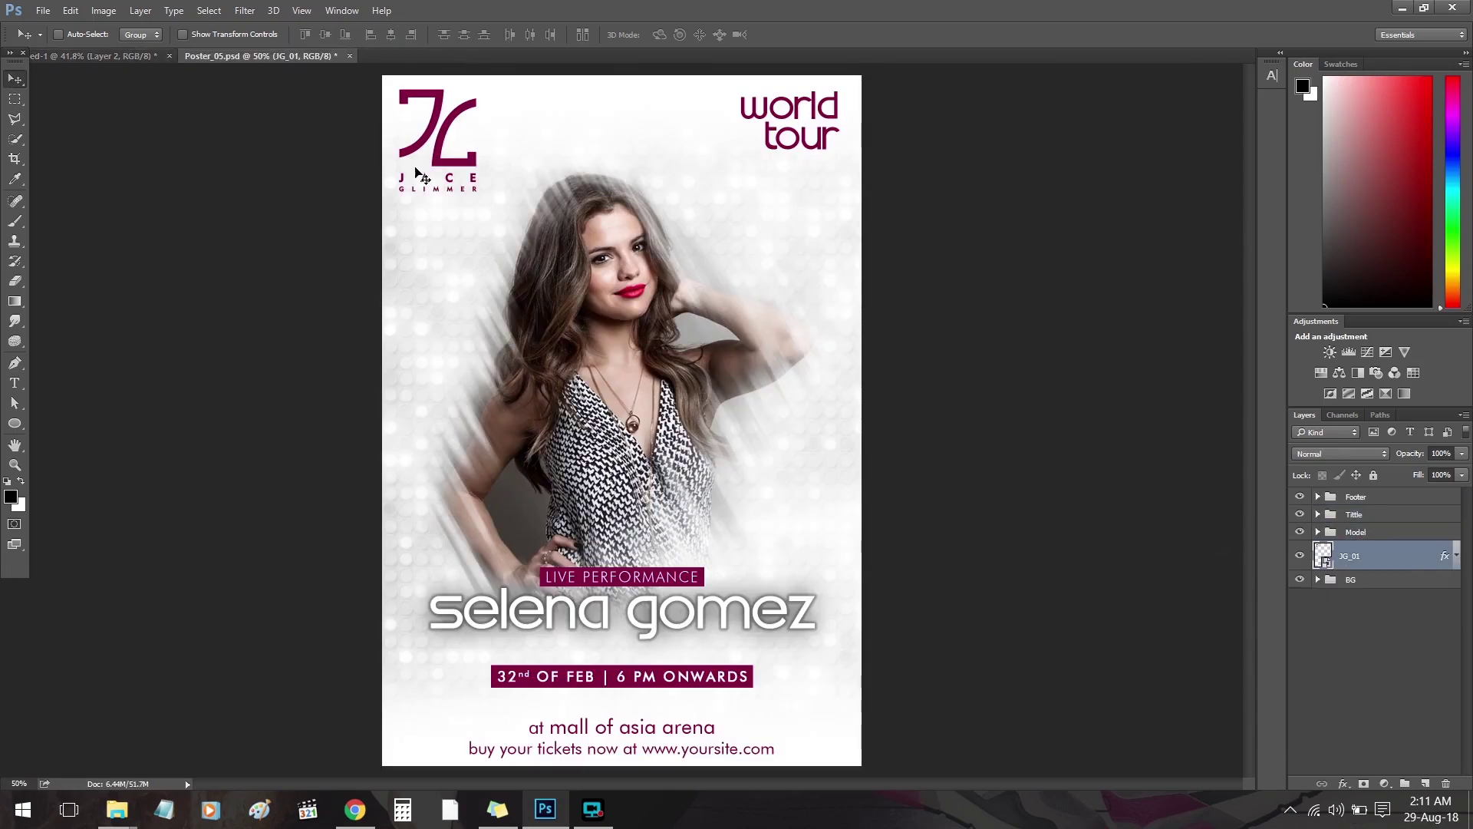
left_click_drag(421, 176, 666, 214)
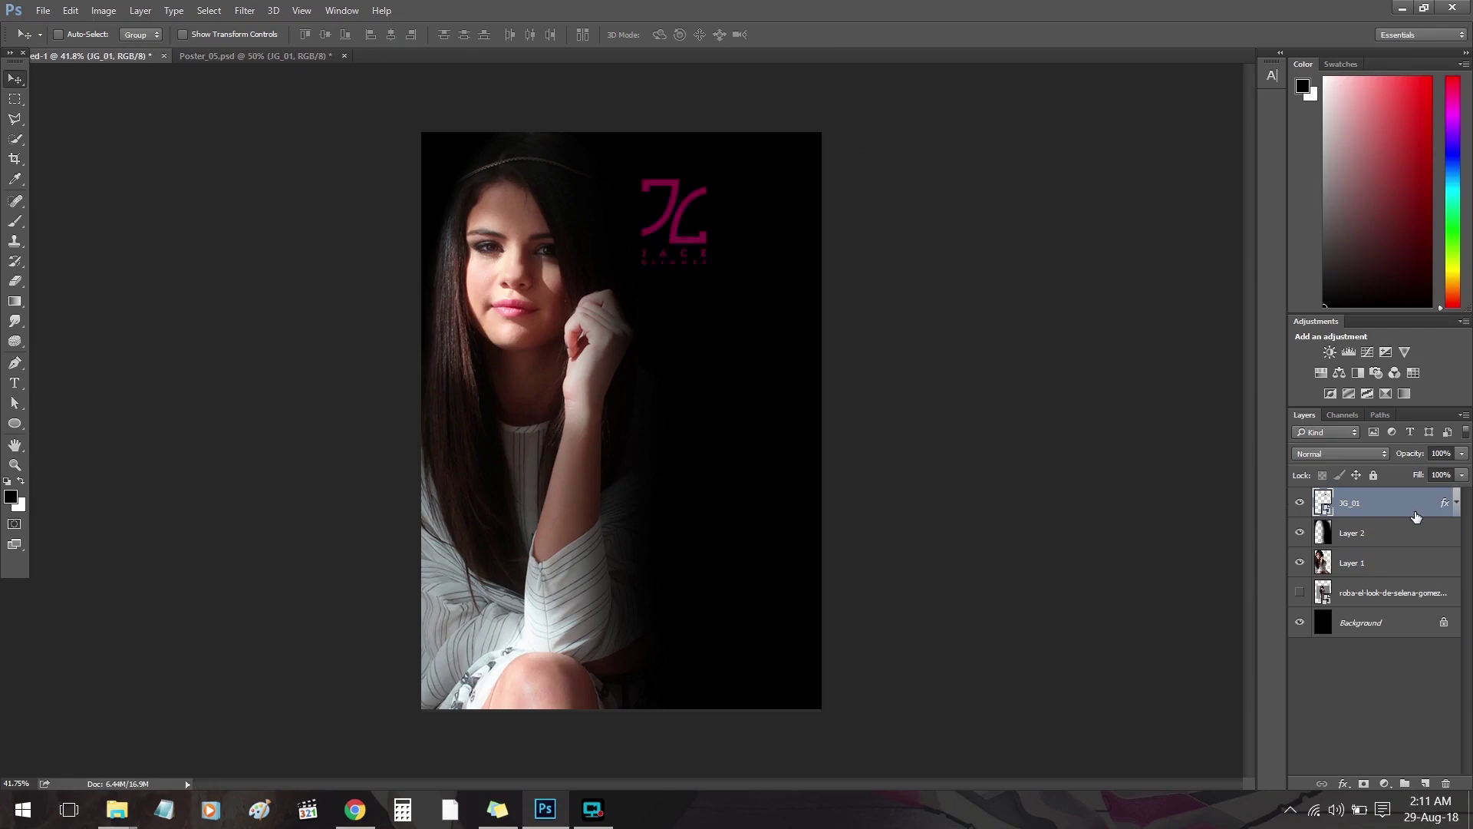
Give the logo a pale peach fcdac4 Color Overlay sampled from the face.
double_click(1389, 503)
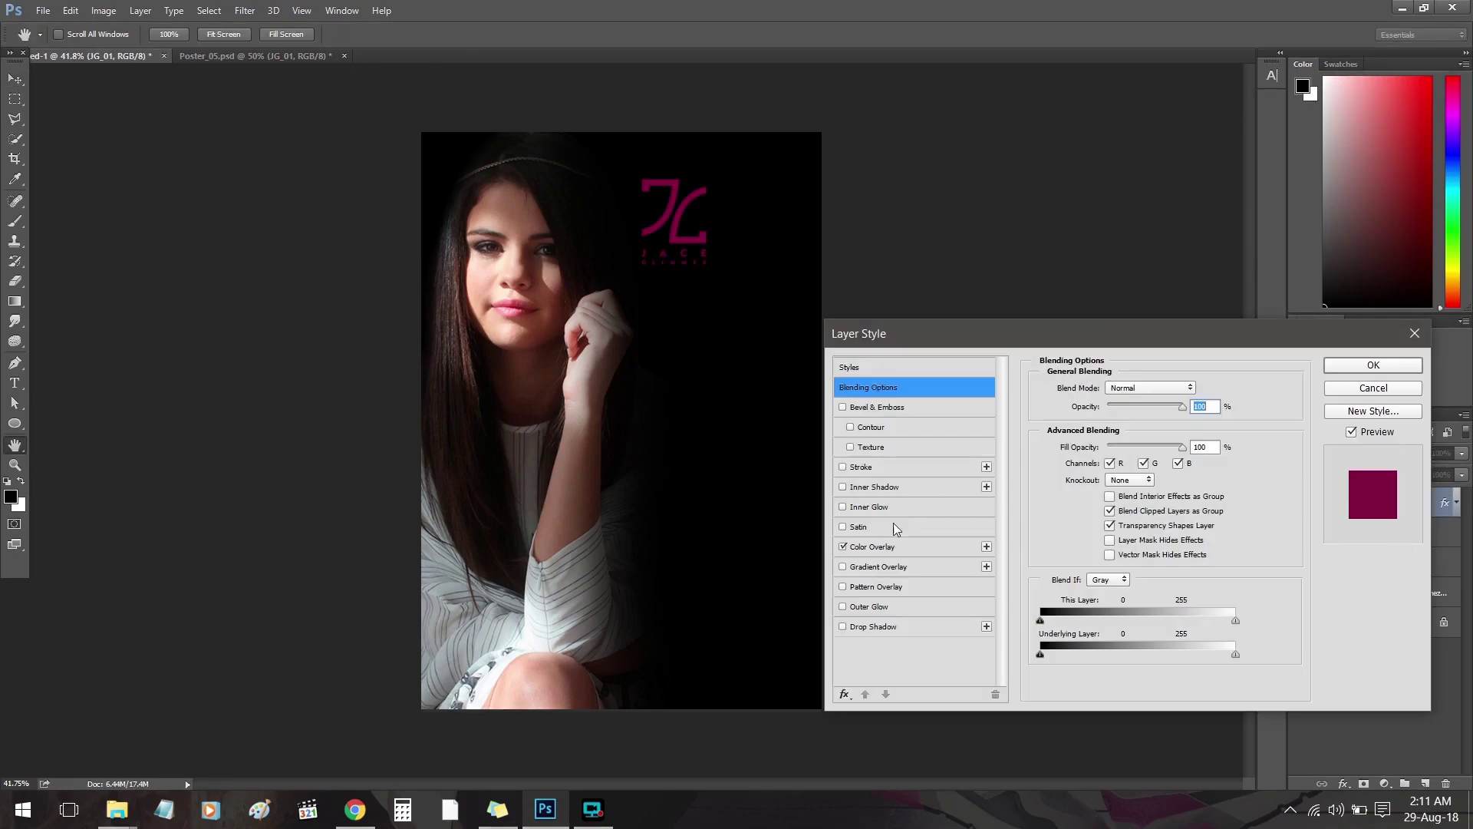
left_click(875, 554)
left_click(1202, 385)
left_click(495, 307)
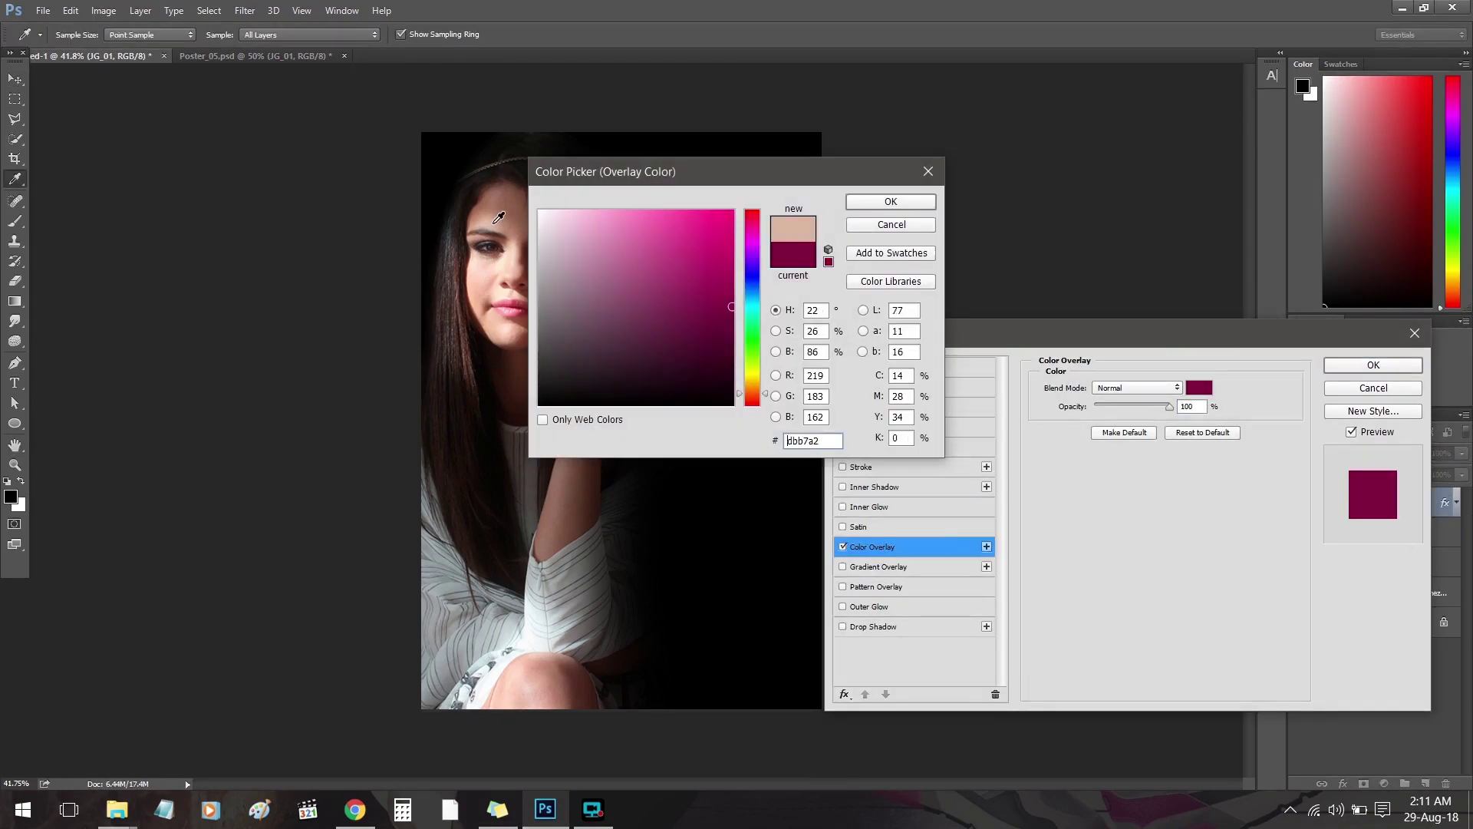
left_click_drag(664, 161, 962, 328)
left_click(515, 250)
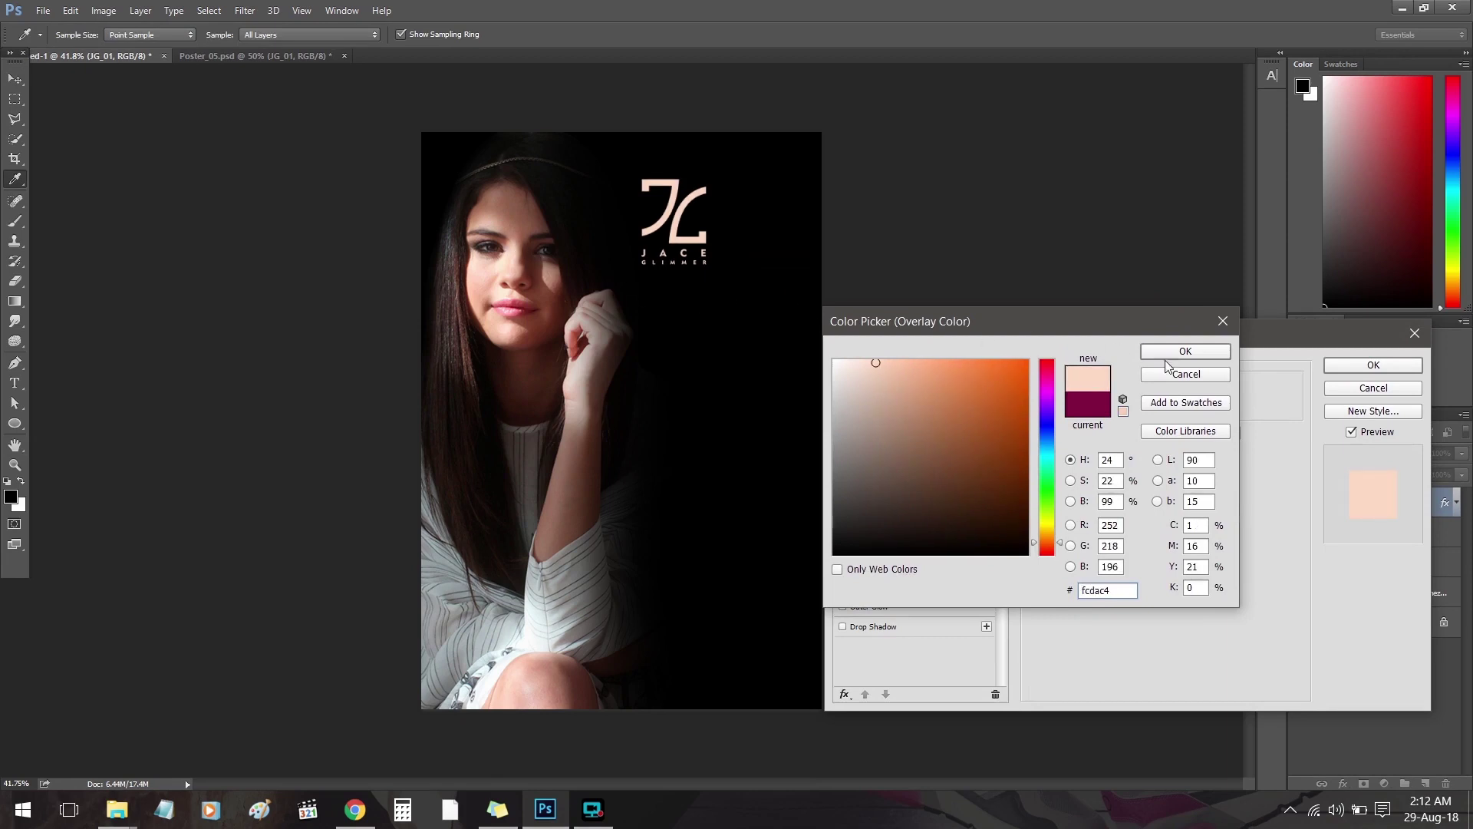
left_click(1167, 356)
left_click(1385, 366)
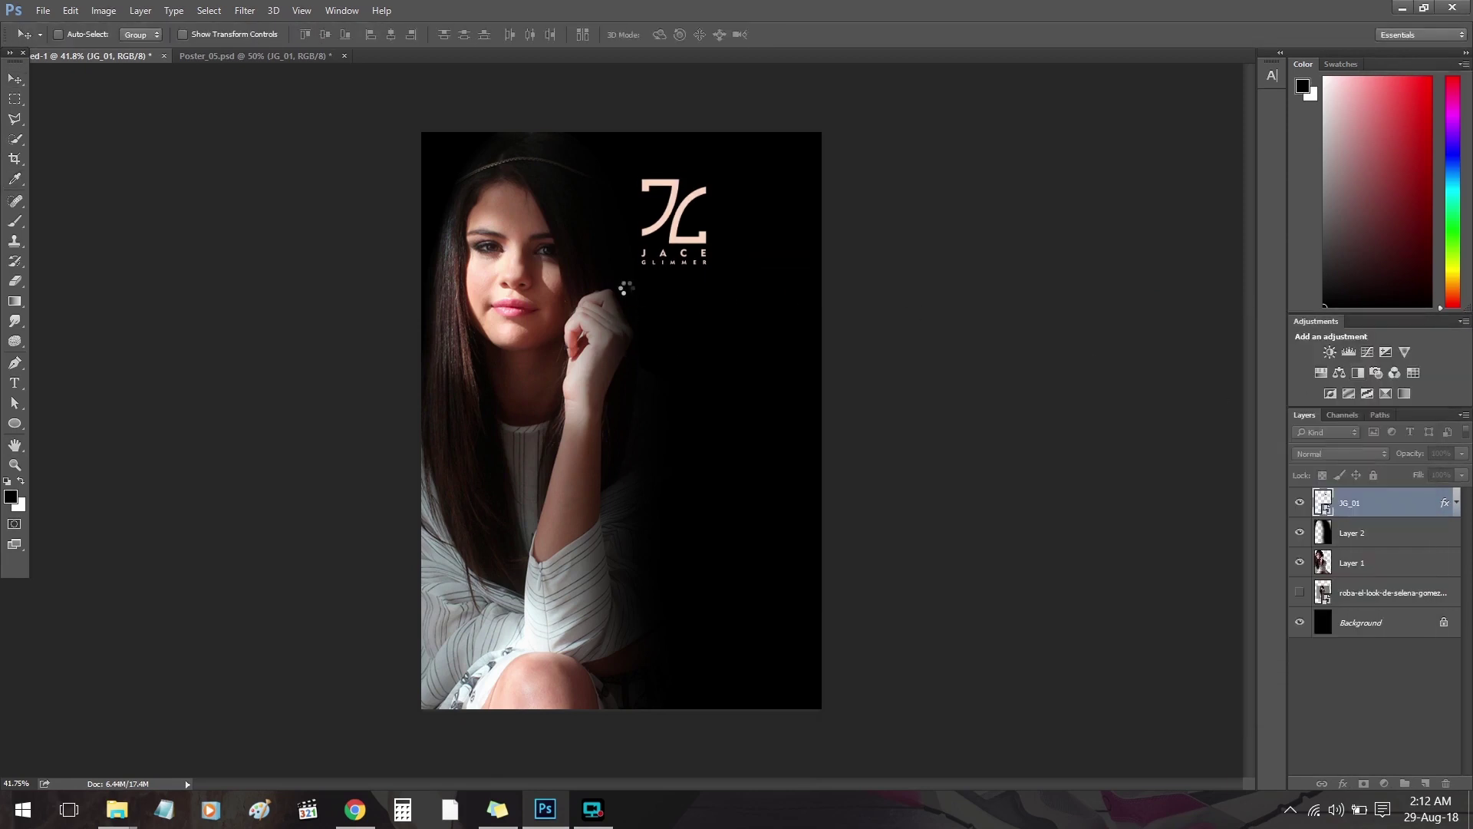
key("ctrl+t")
Scale the peach logo to about 67% and centre it horizontally at the top.
left_click_drag(640, 265, 783, 209)
key("Return")
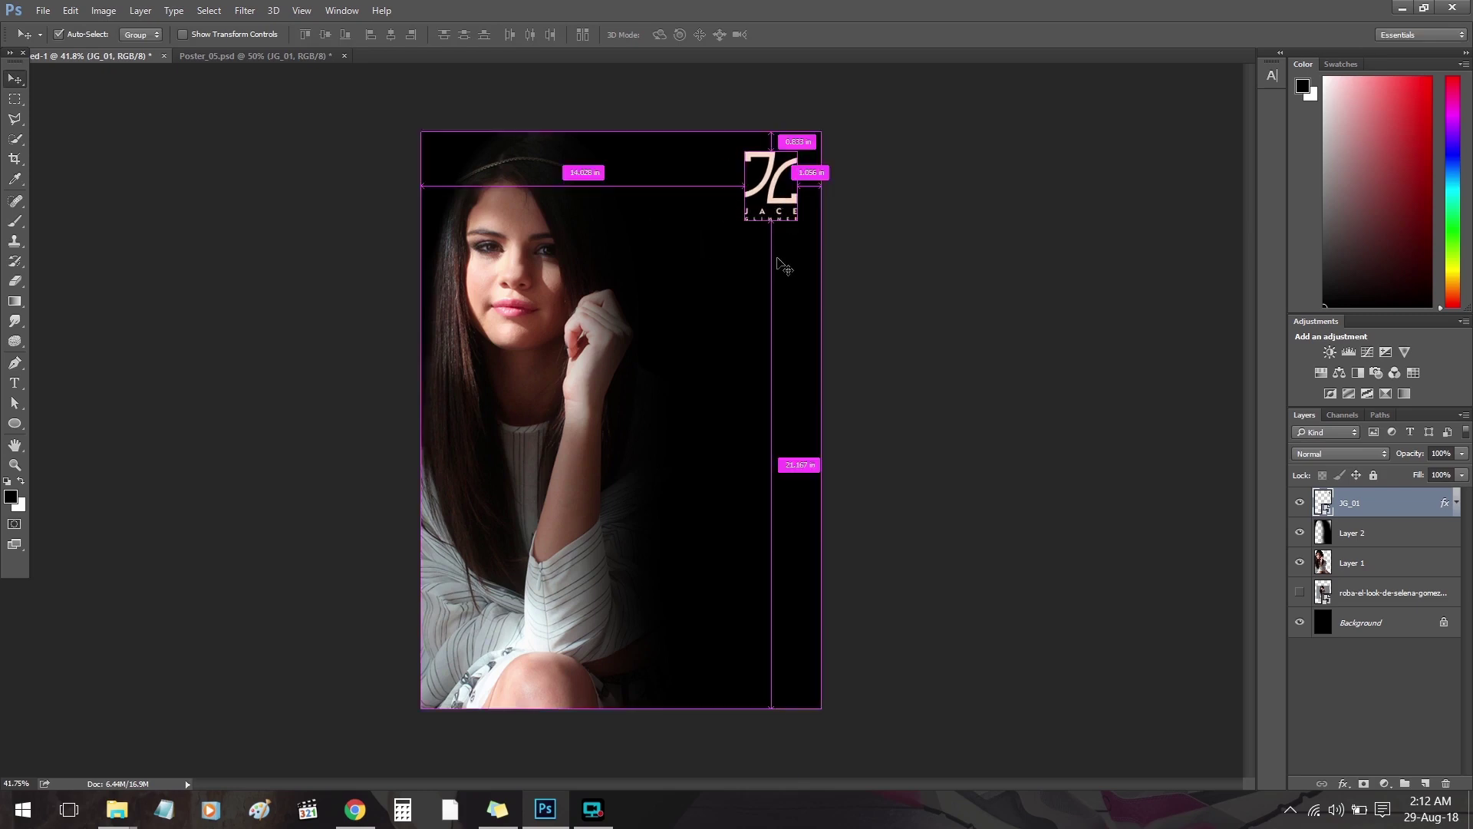
key("ctrl+t")
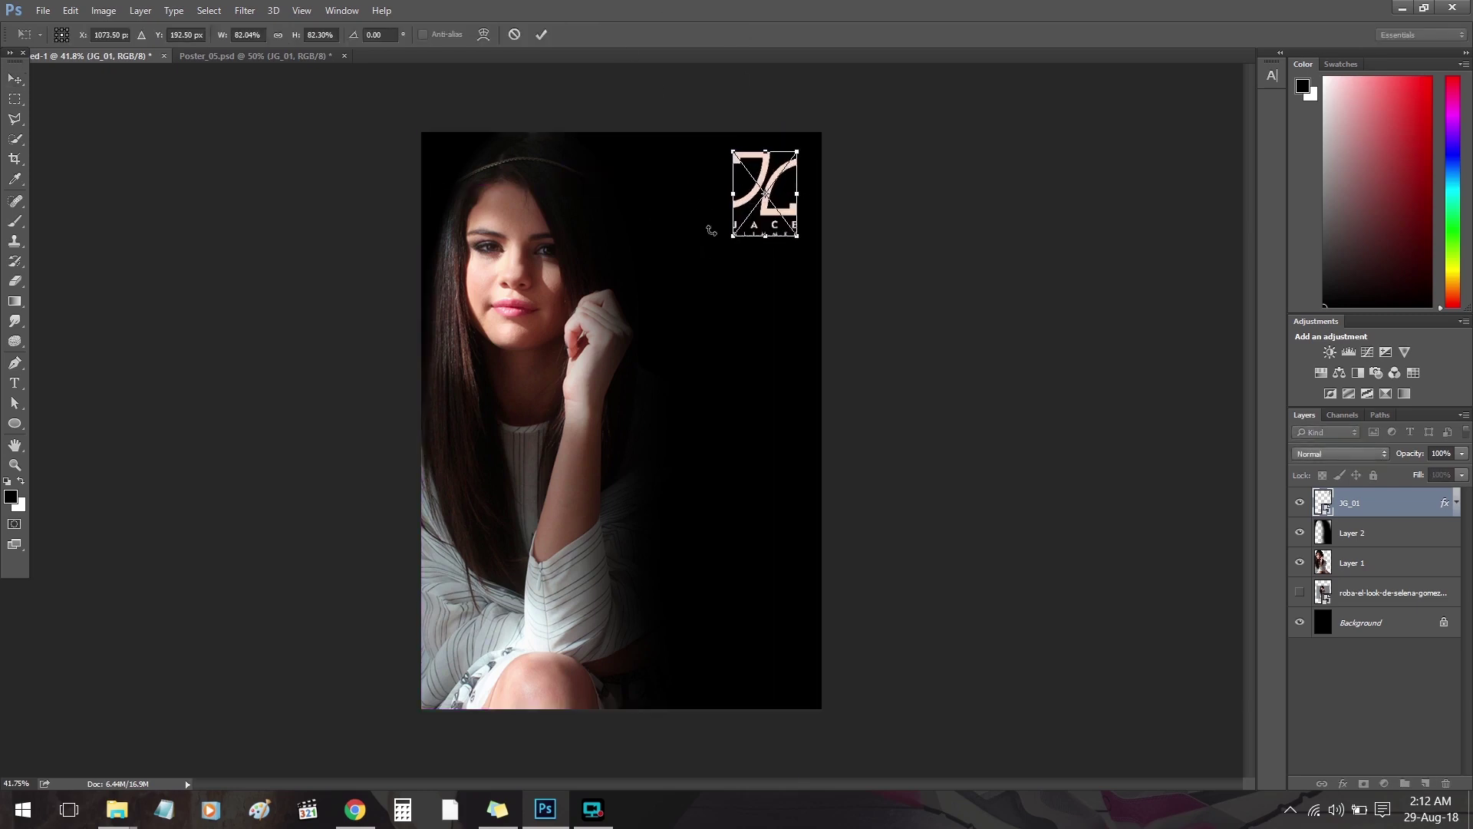
left_click(541, 35)
key("ctrl+a")
left_click(390, 34)
key("ctrl")
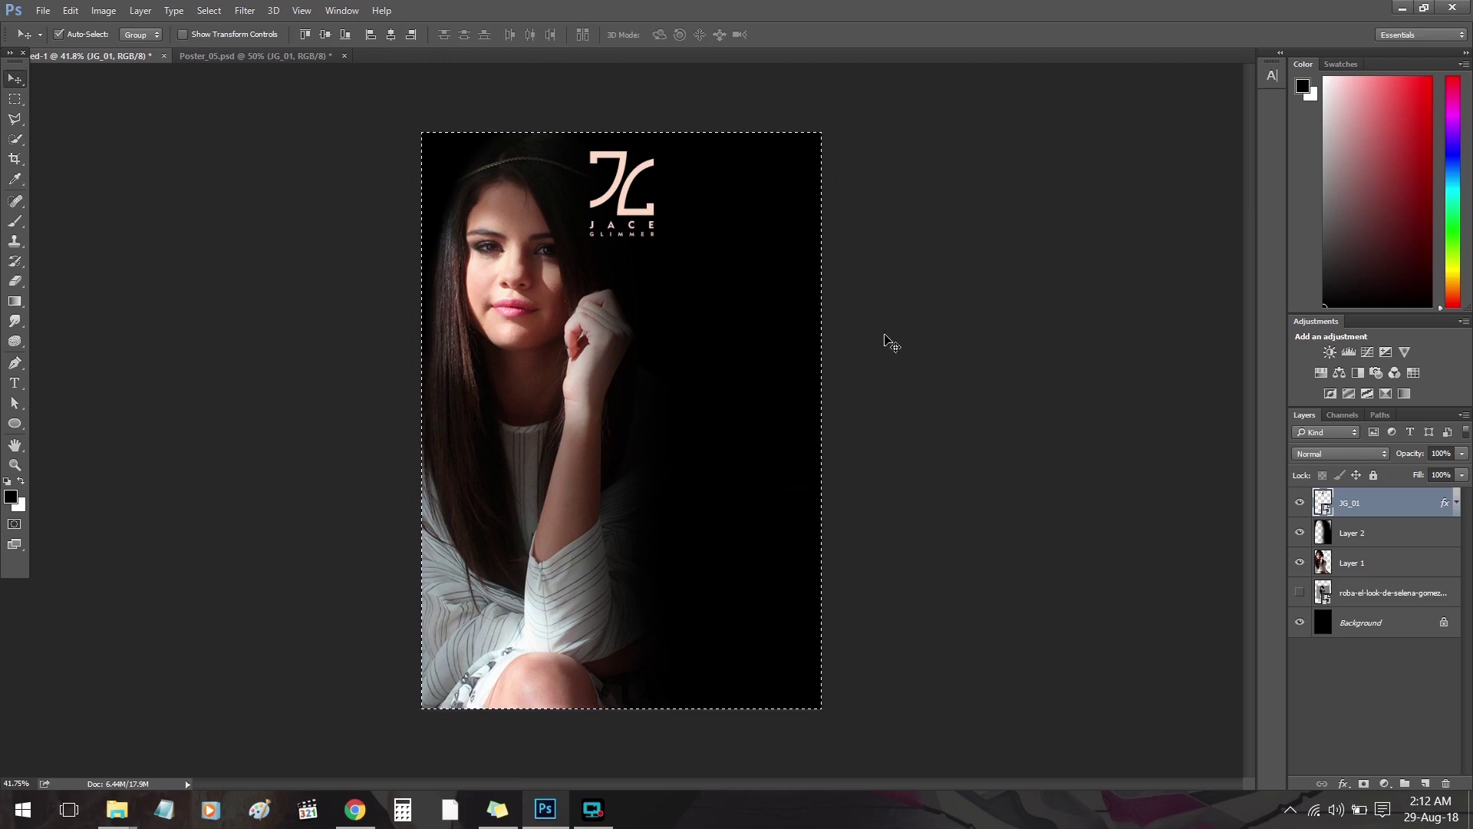
Rescale the logo to about 84% and commit the transform.
key("ctrl+t")
mouse_move(655, 236)
left_mouse_down()
mouse_move(661, 222)
mouse_move(788, 240)
left_mouse_up()
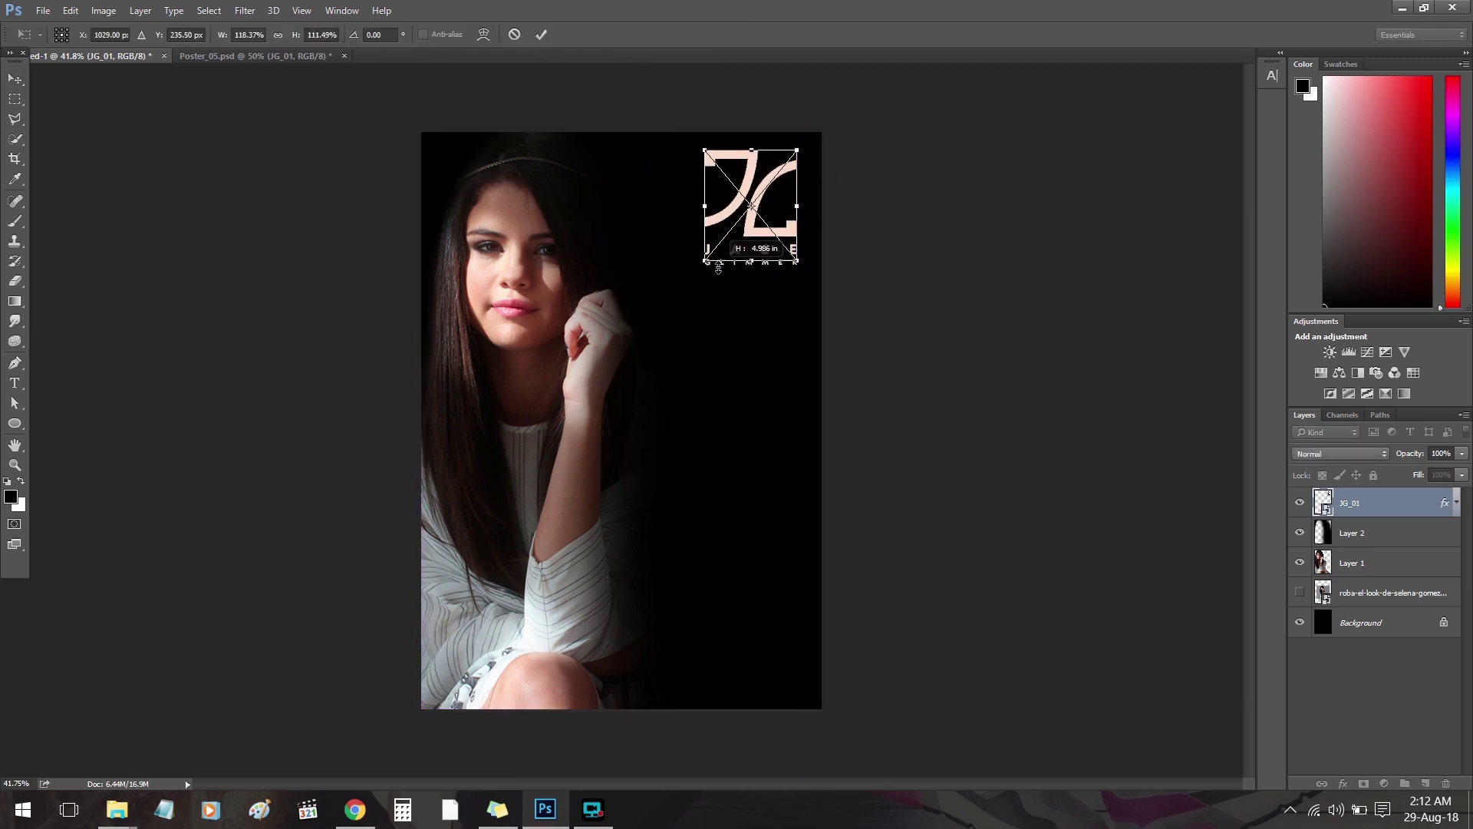
left_click_drag(699, 277, 731, 237)
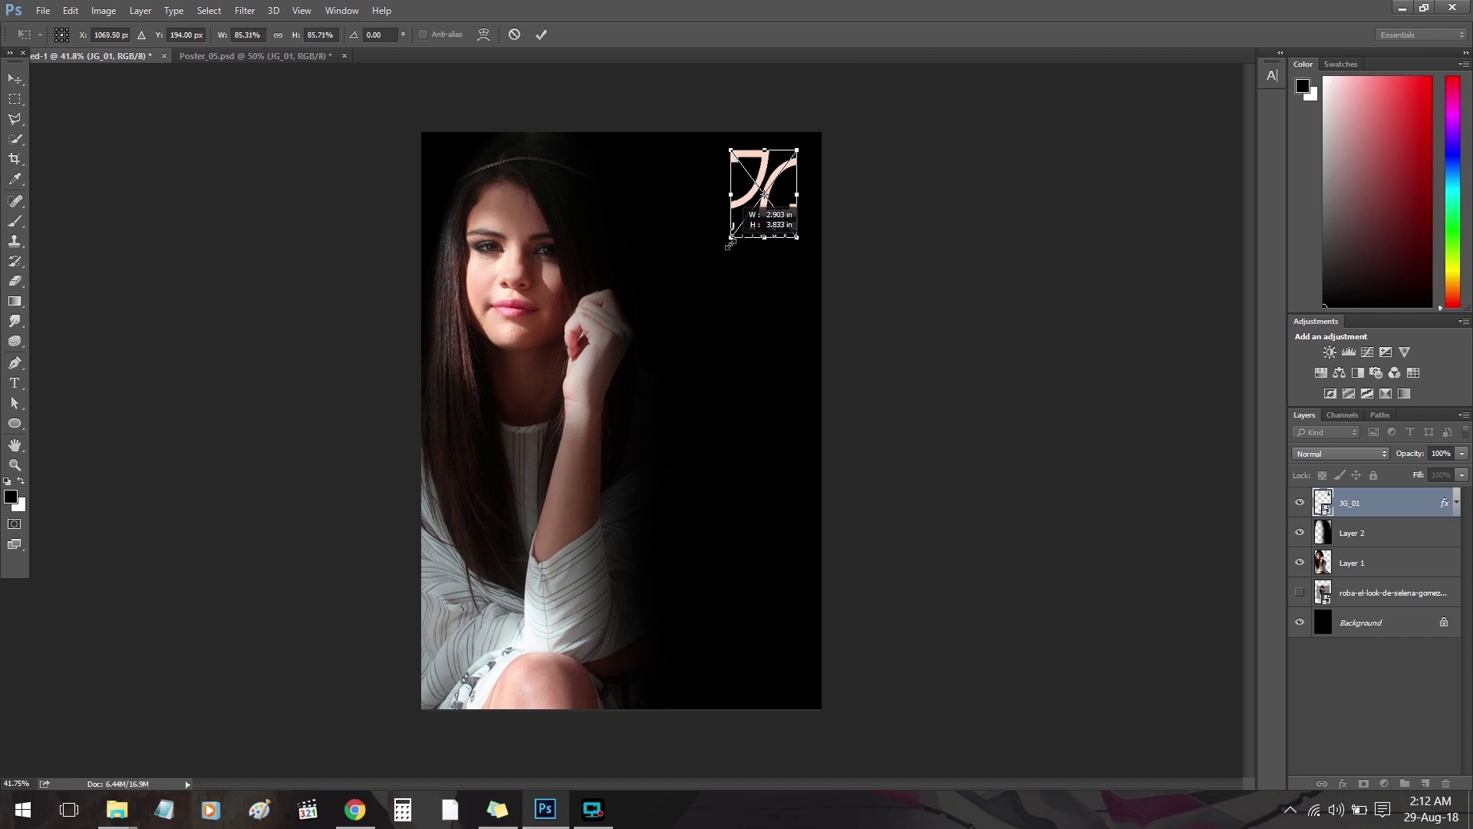
left_click(541, 34)
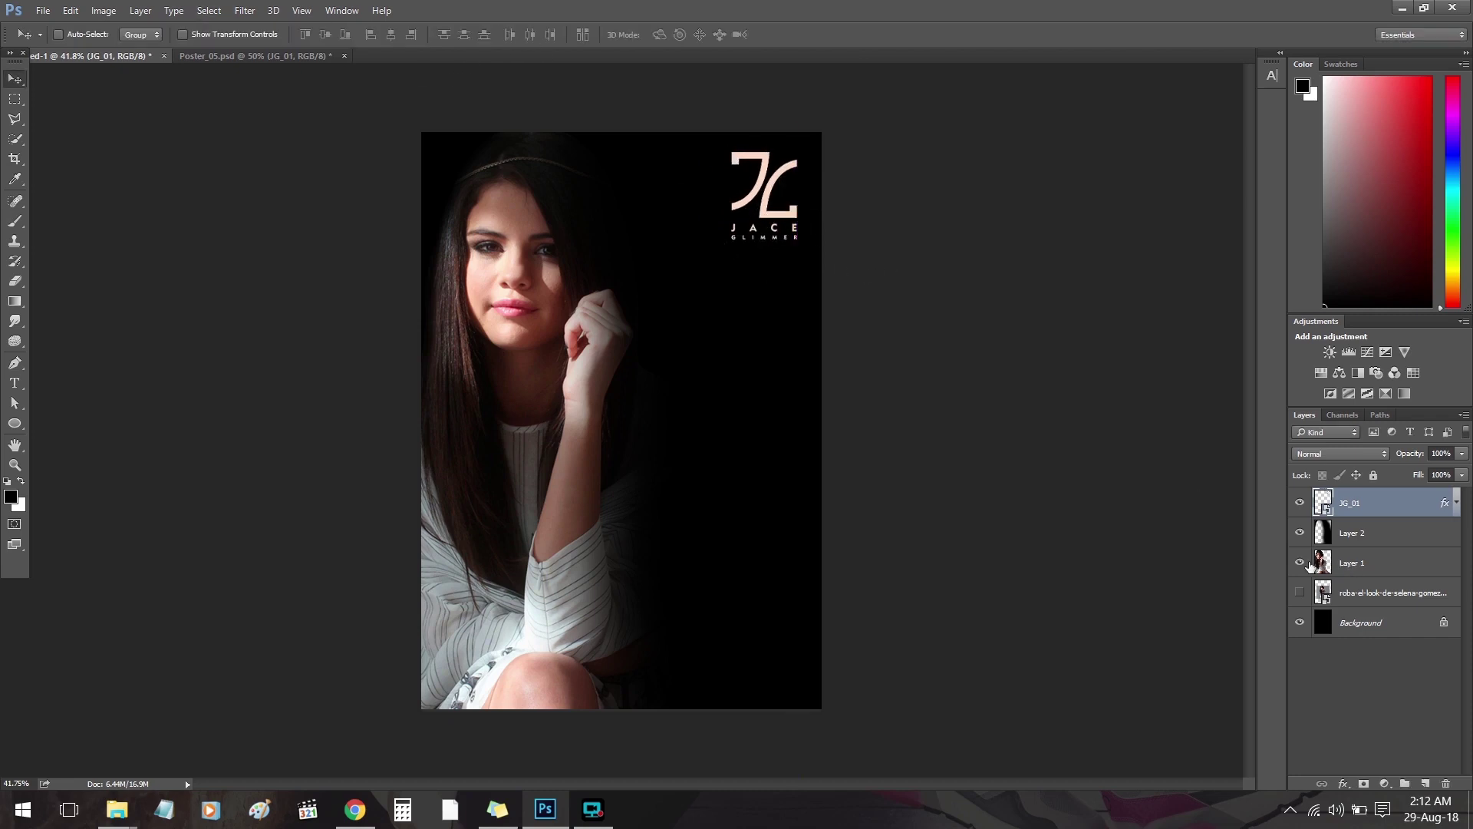
left_click(1311, 566)
Copy Poster_05's Tittle group into the dark portrait, stack it on top and place it mid-poster.
key("z")
left_click(230, 56)
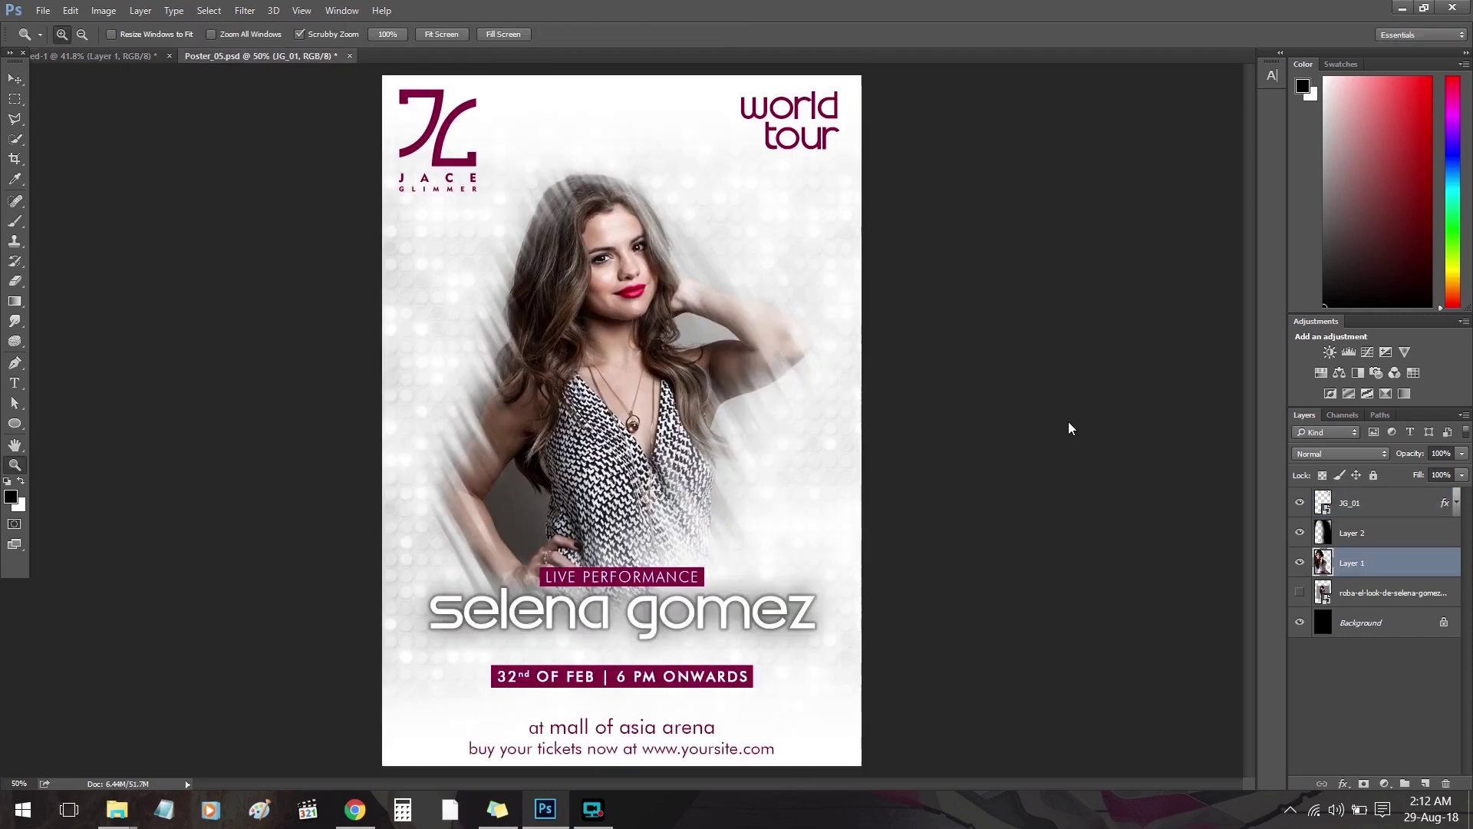
left_click(1336, 514)
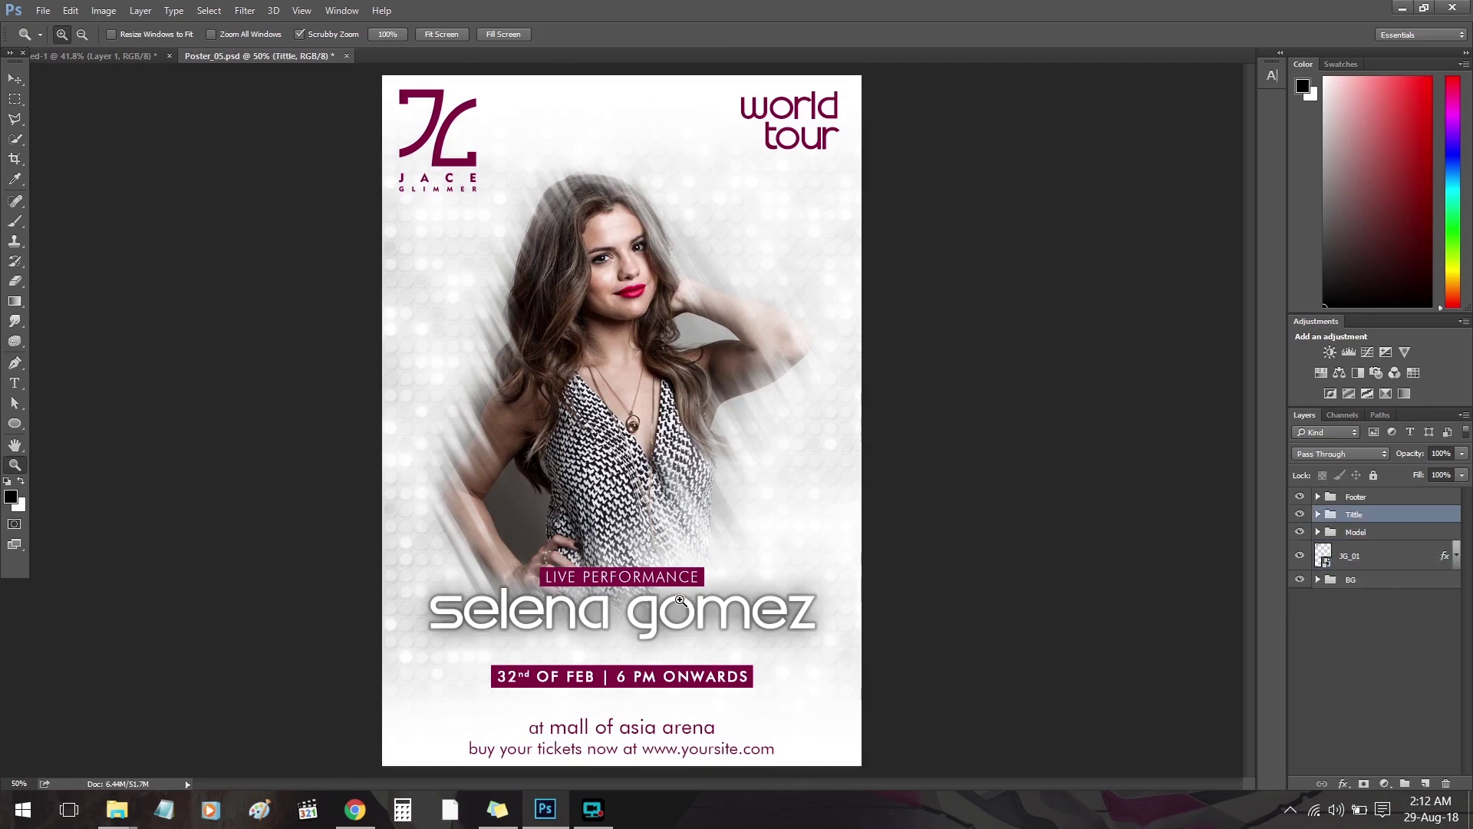
left_click_drag(680, 599, 713, 600)
key("v")
mouse_move(552, 583)
left_mouse_down()
mouse_move(162, 96)
mouse_move(704, 510)
left_mouse_up()
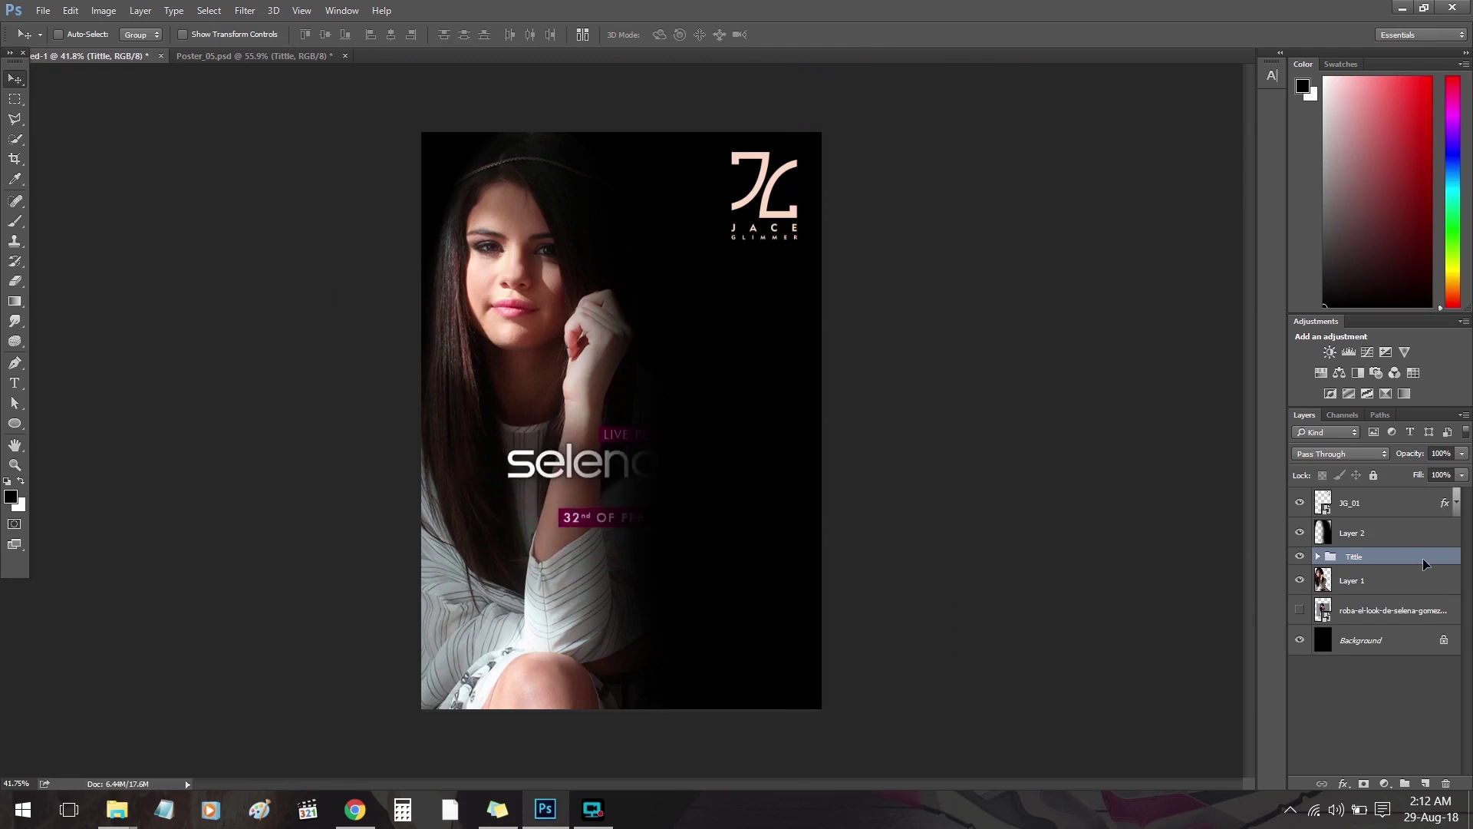
left_click_drag(1424, 561, 1320, 512)
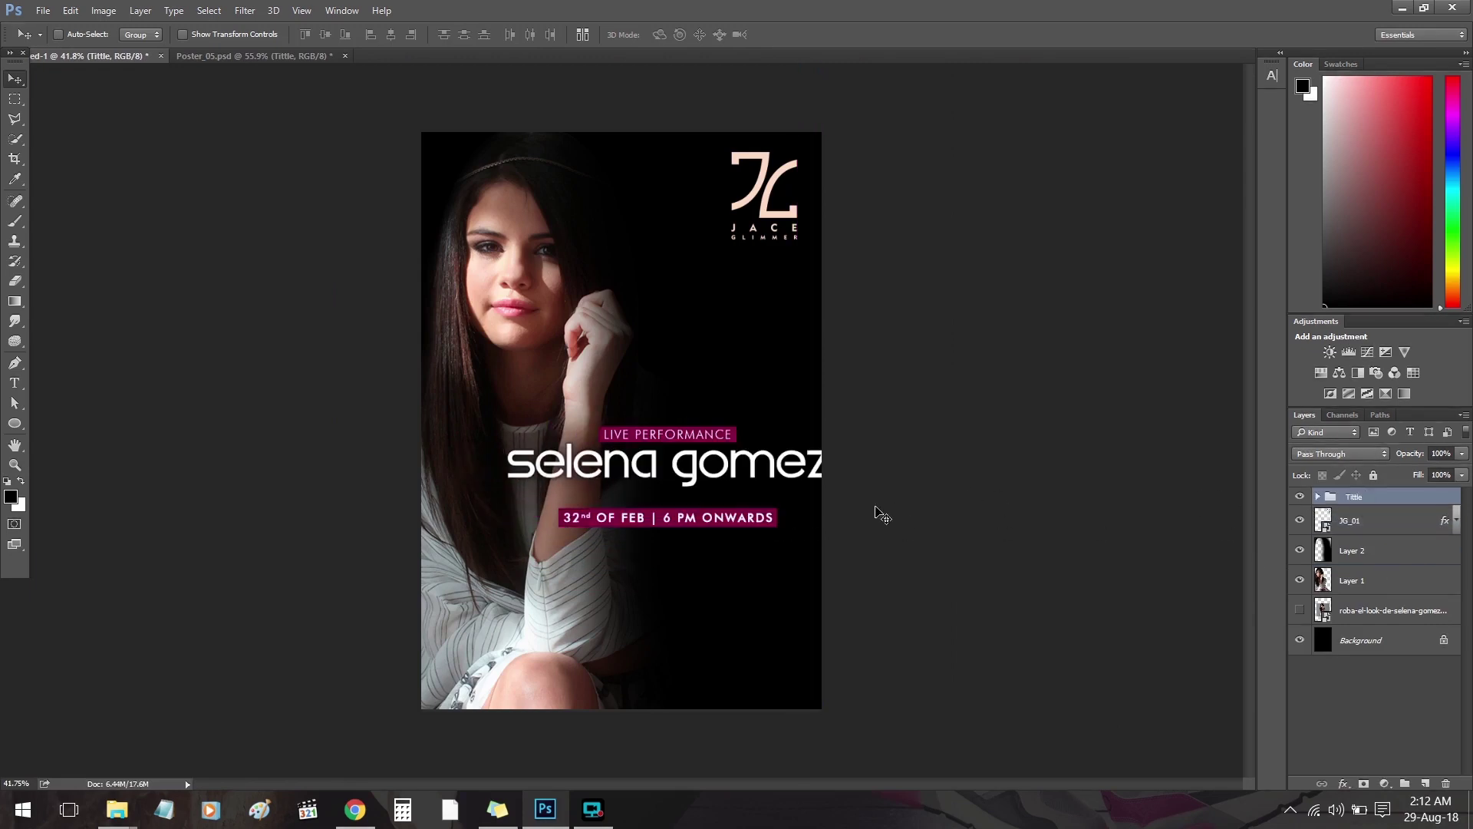
left_click_drag(730, 495, 693, 430)
key("z")
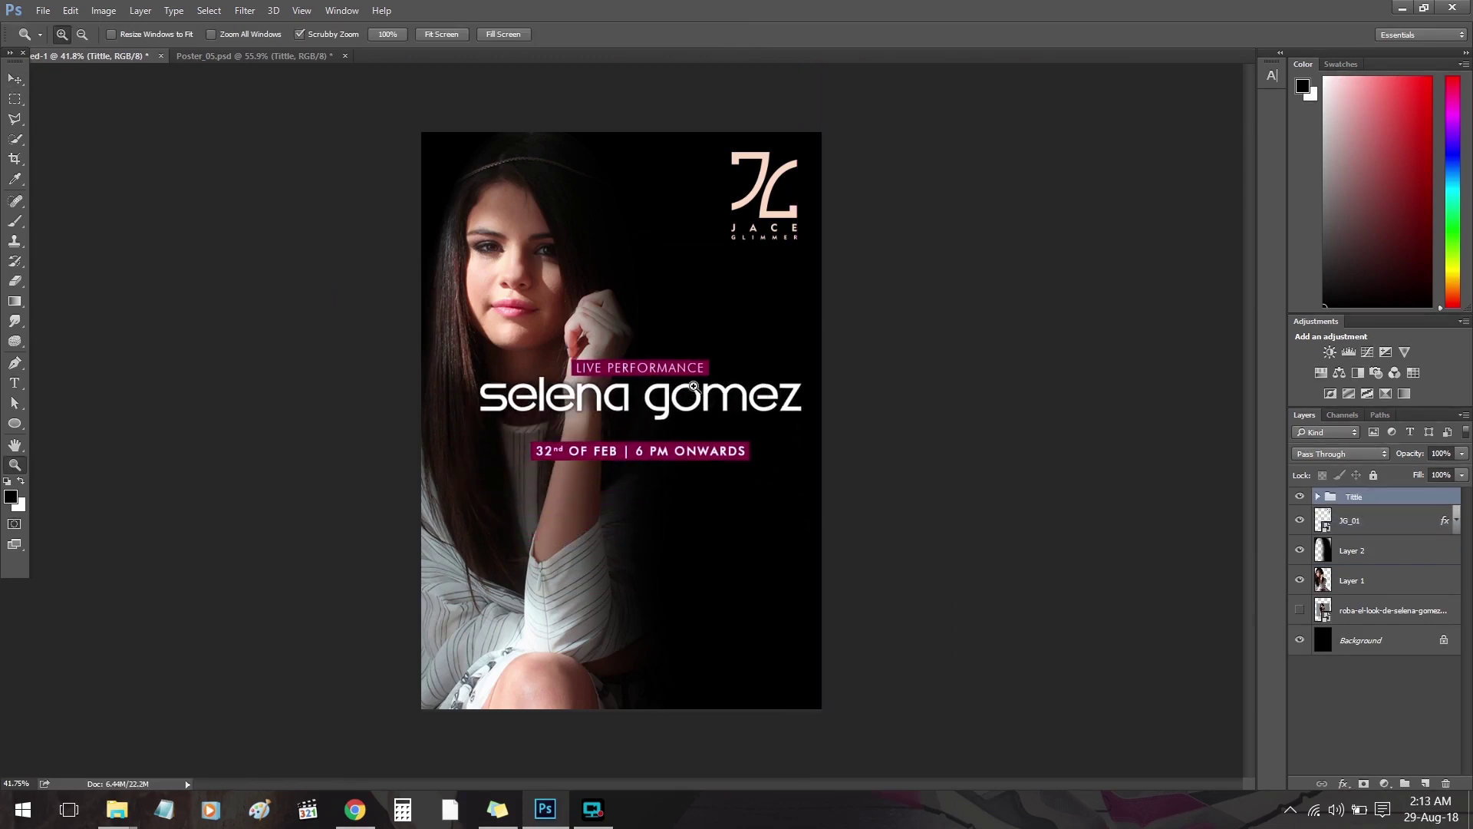
left_click_drag(684, 543, 737, 543)
left_click(1319, 496)
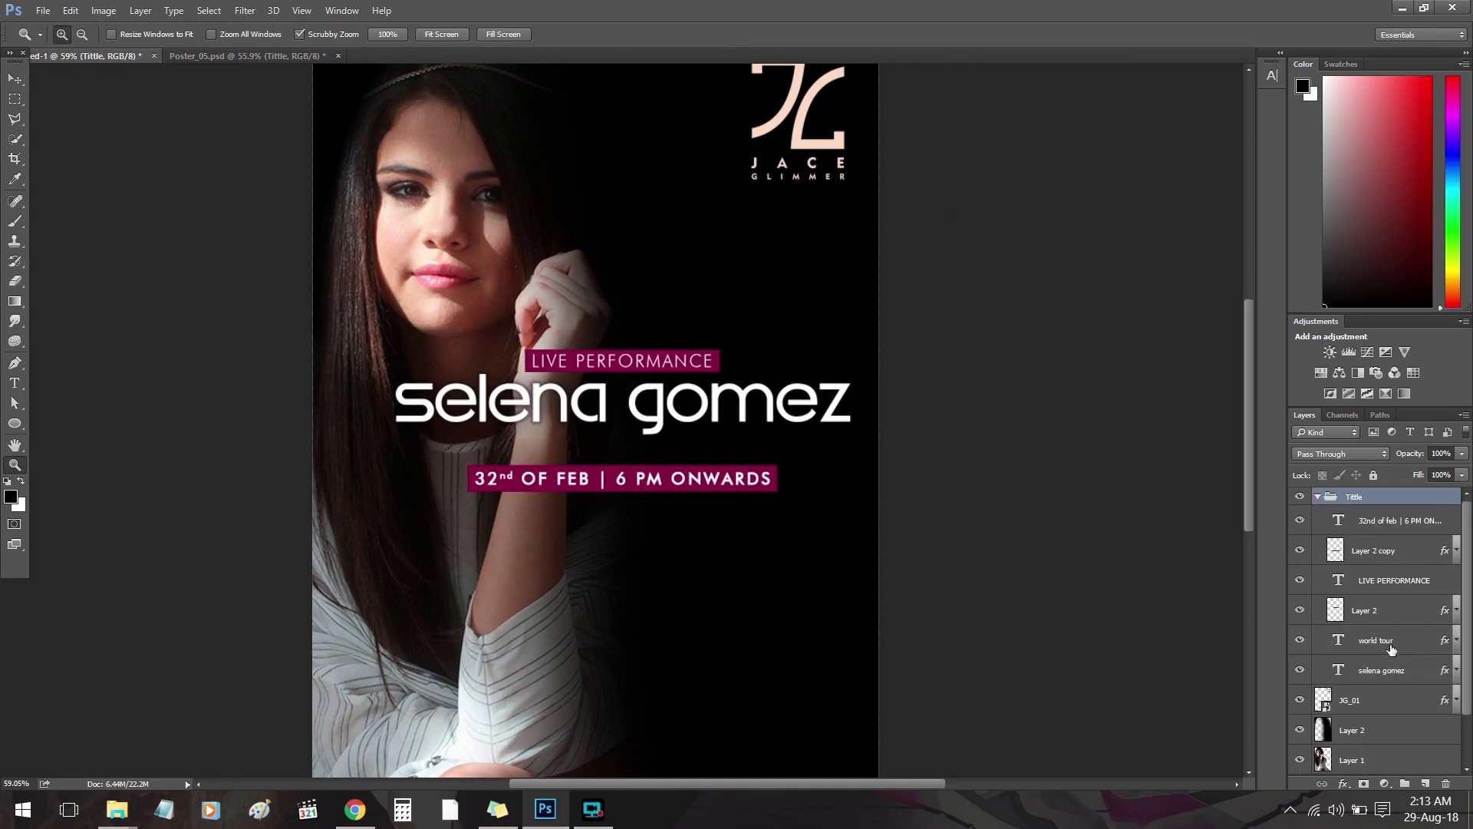
Set the selena gomez text in Road Rage Regular, broken onto two lines.
left_click(1393, 671)
type("tc")
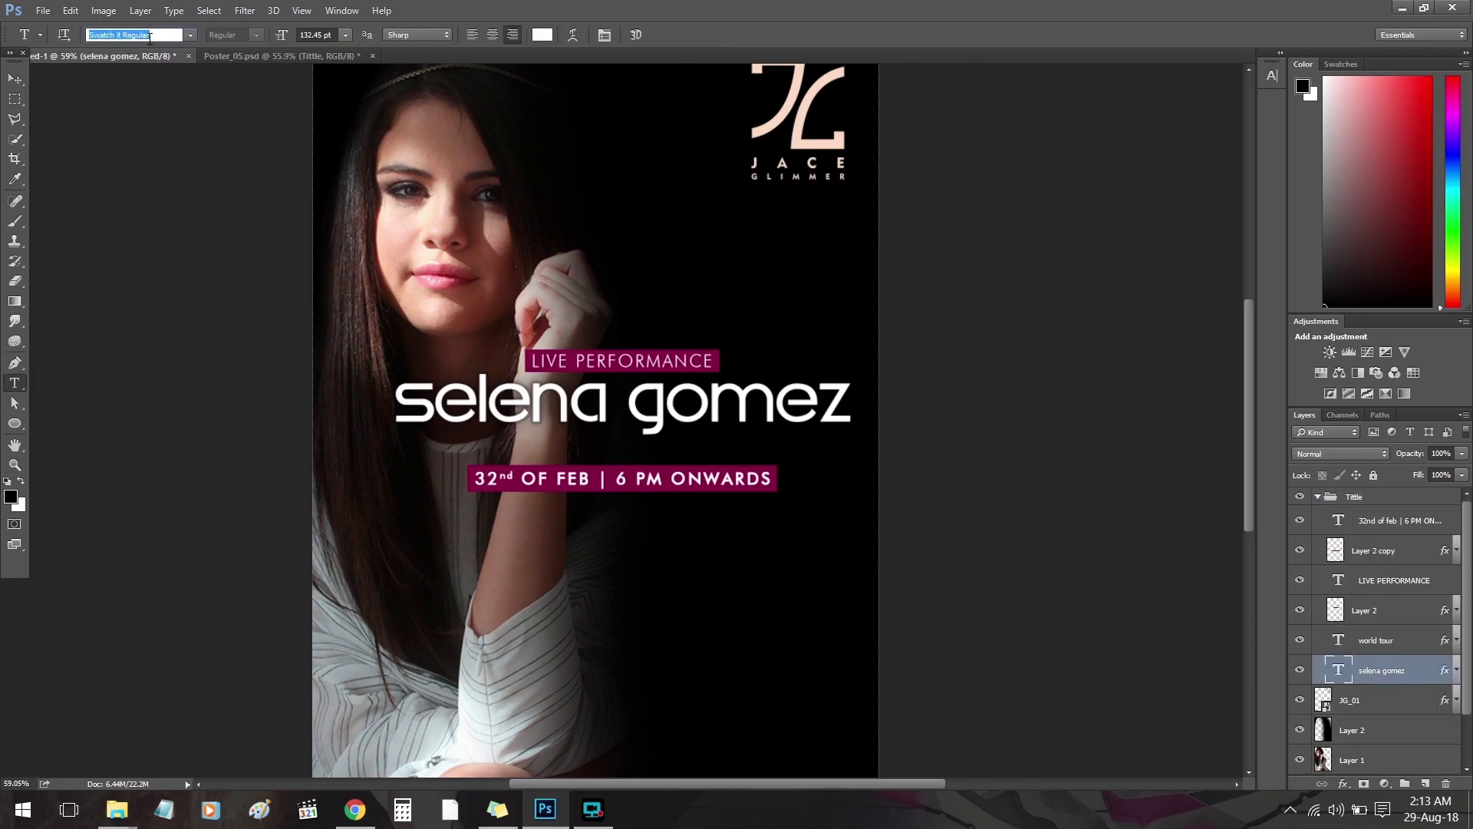
type("hit")
key("Return")
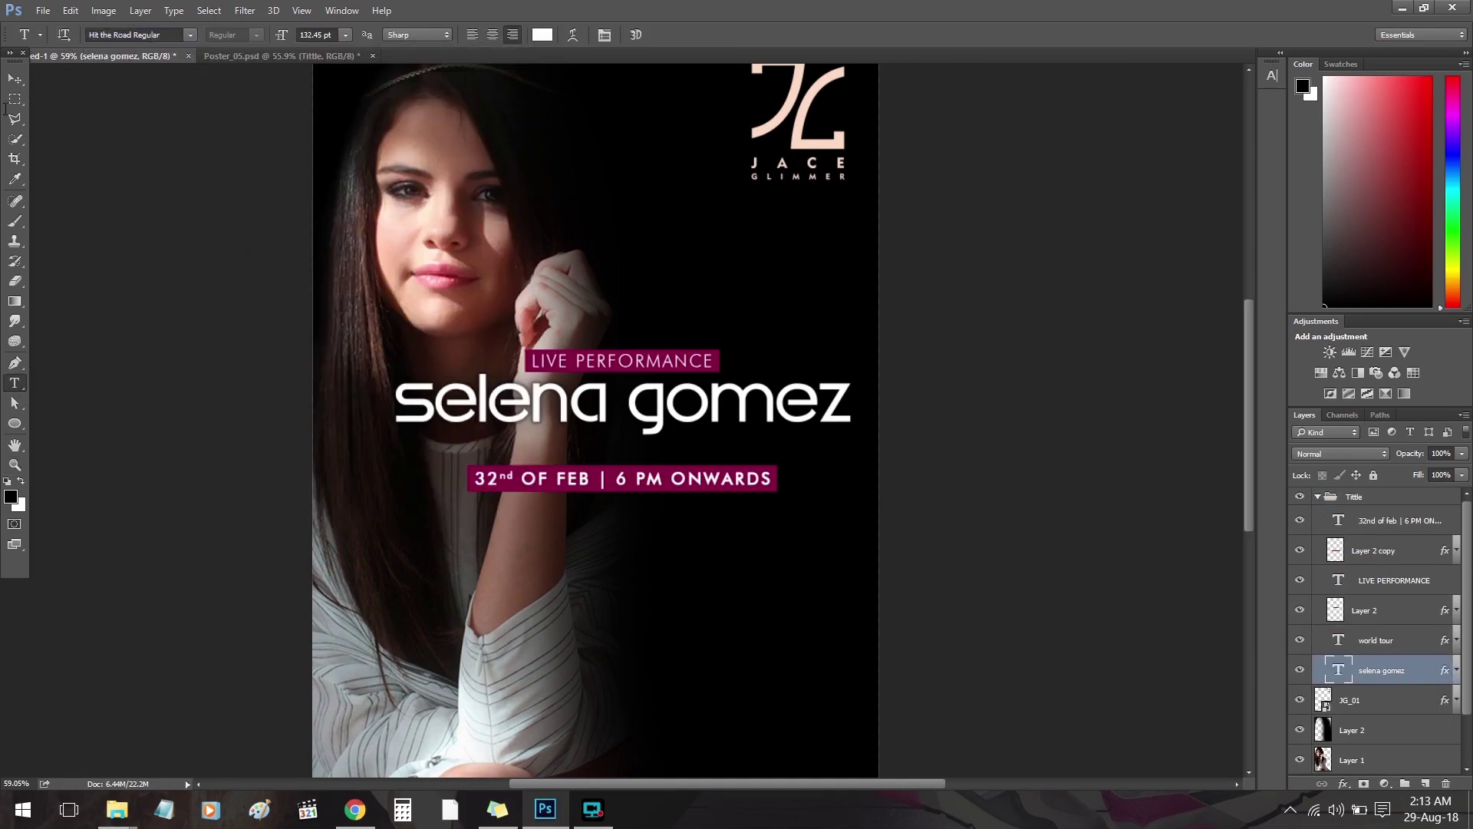
left_click(14, 79)
key("t")
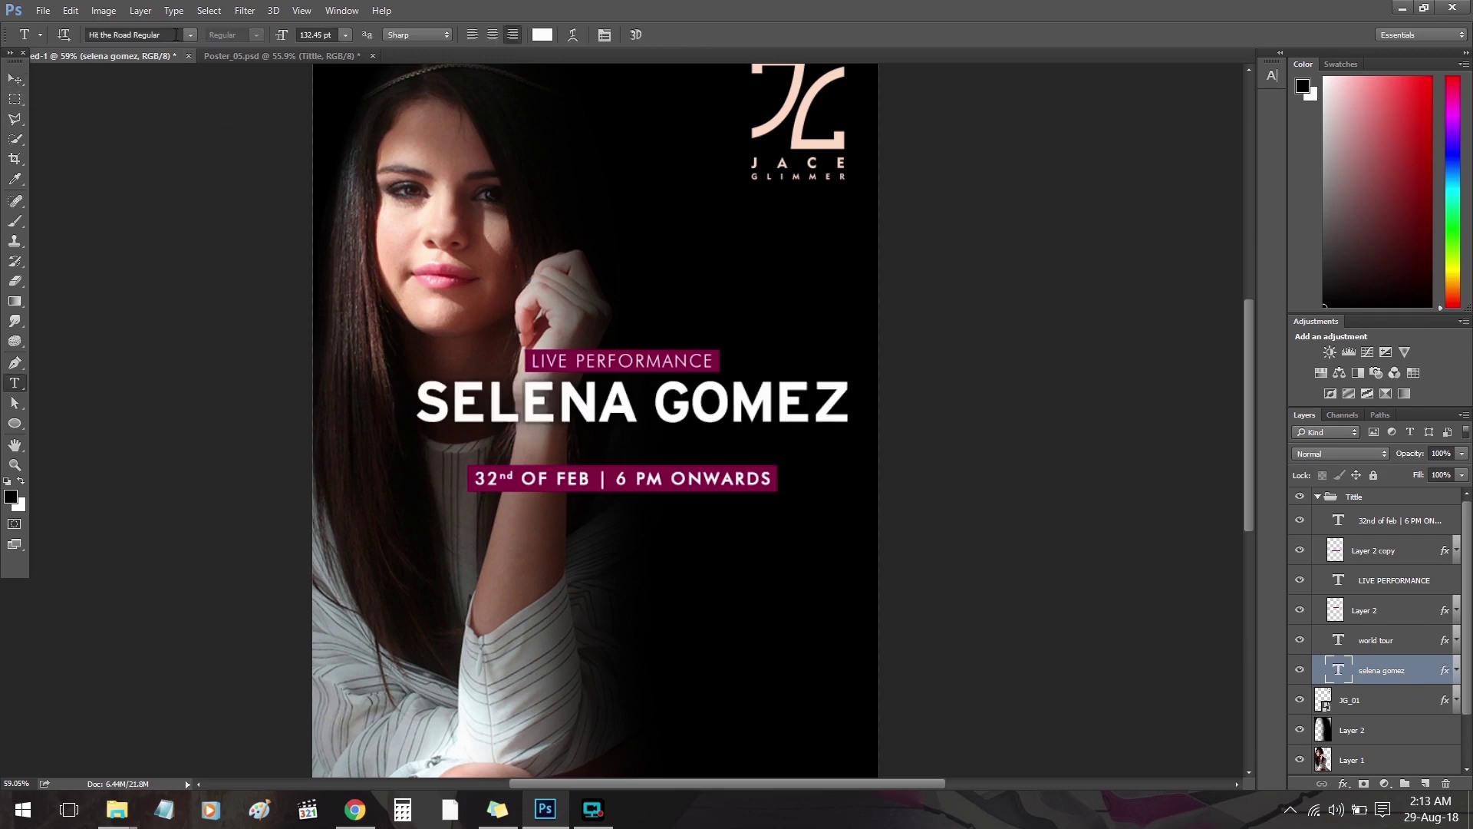
left_click(175, 35)
type("road")
left_click(316, 161)
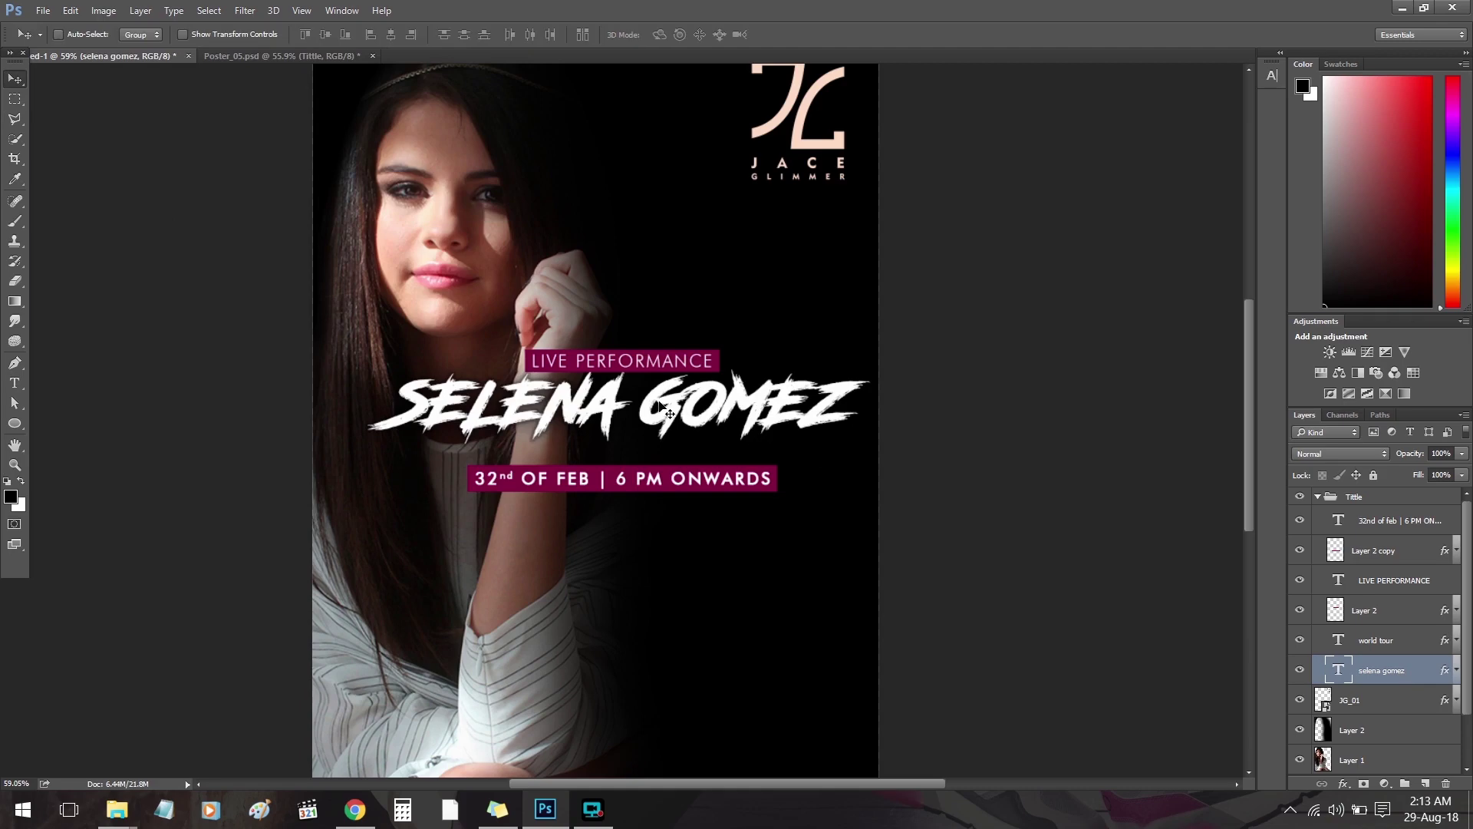
key("Return")
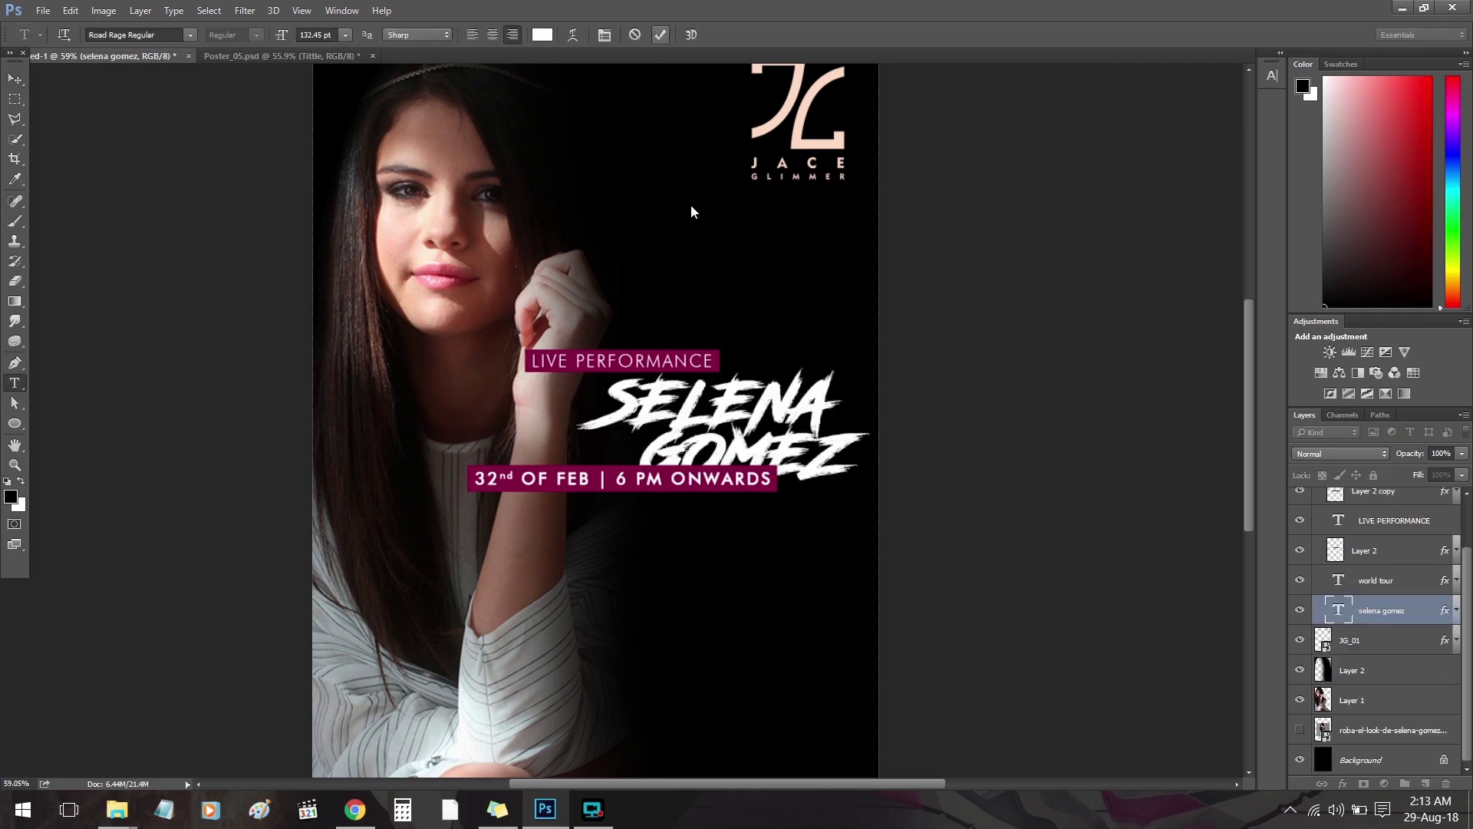
key("ctrl+Return")
Move SELENA GOMEZ up and enlarge it with Free Transform.
key("v")
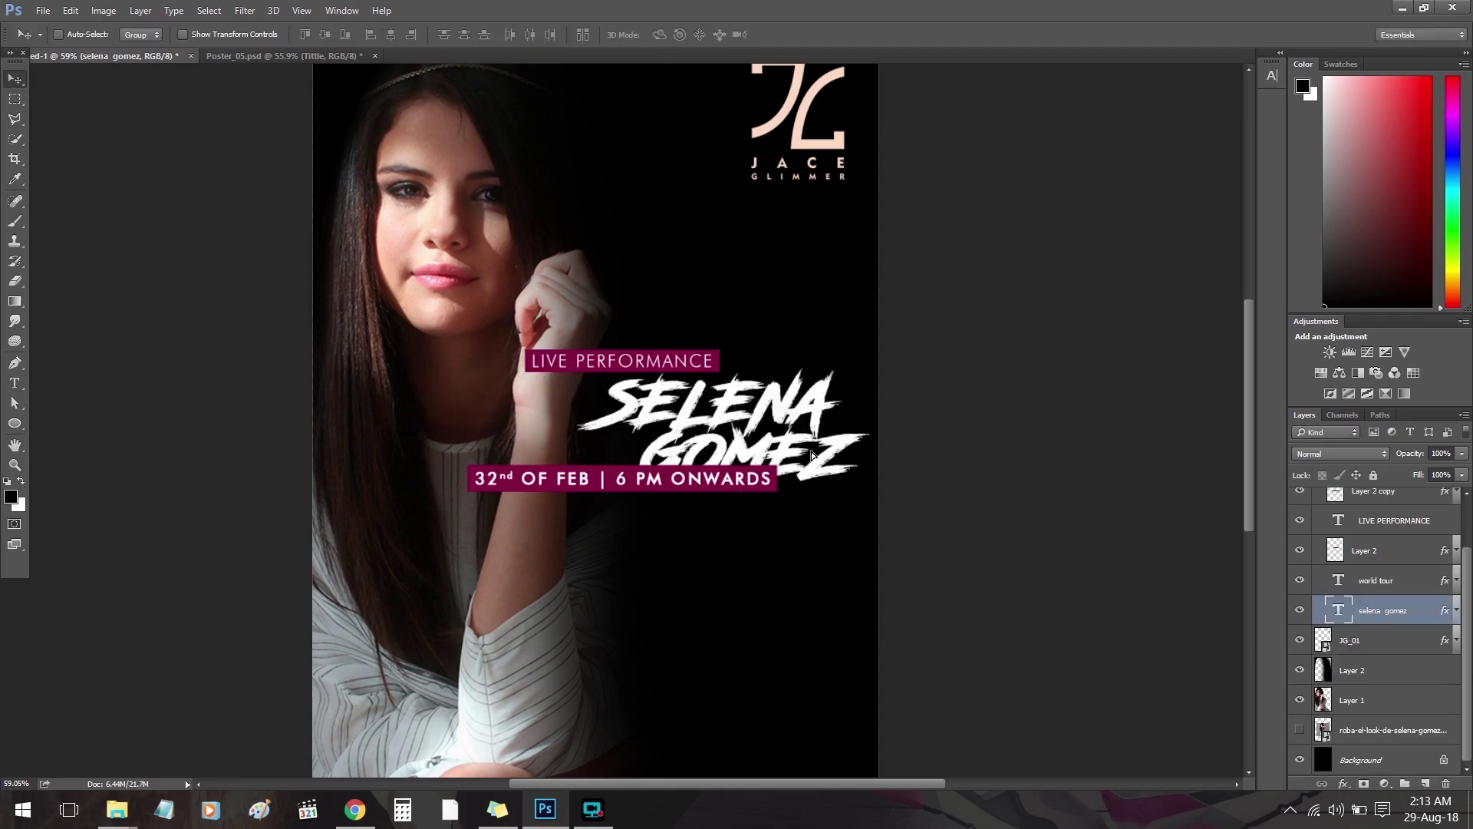
left_click_drag(812, 454, 819, 397)
key("ctrl+t")
left_click_drag(854, 301, 868, 292)
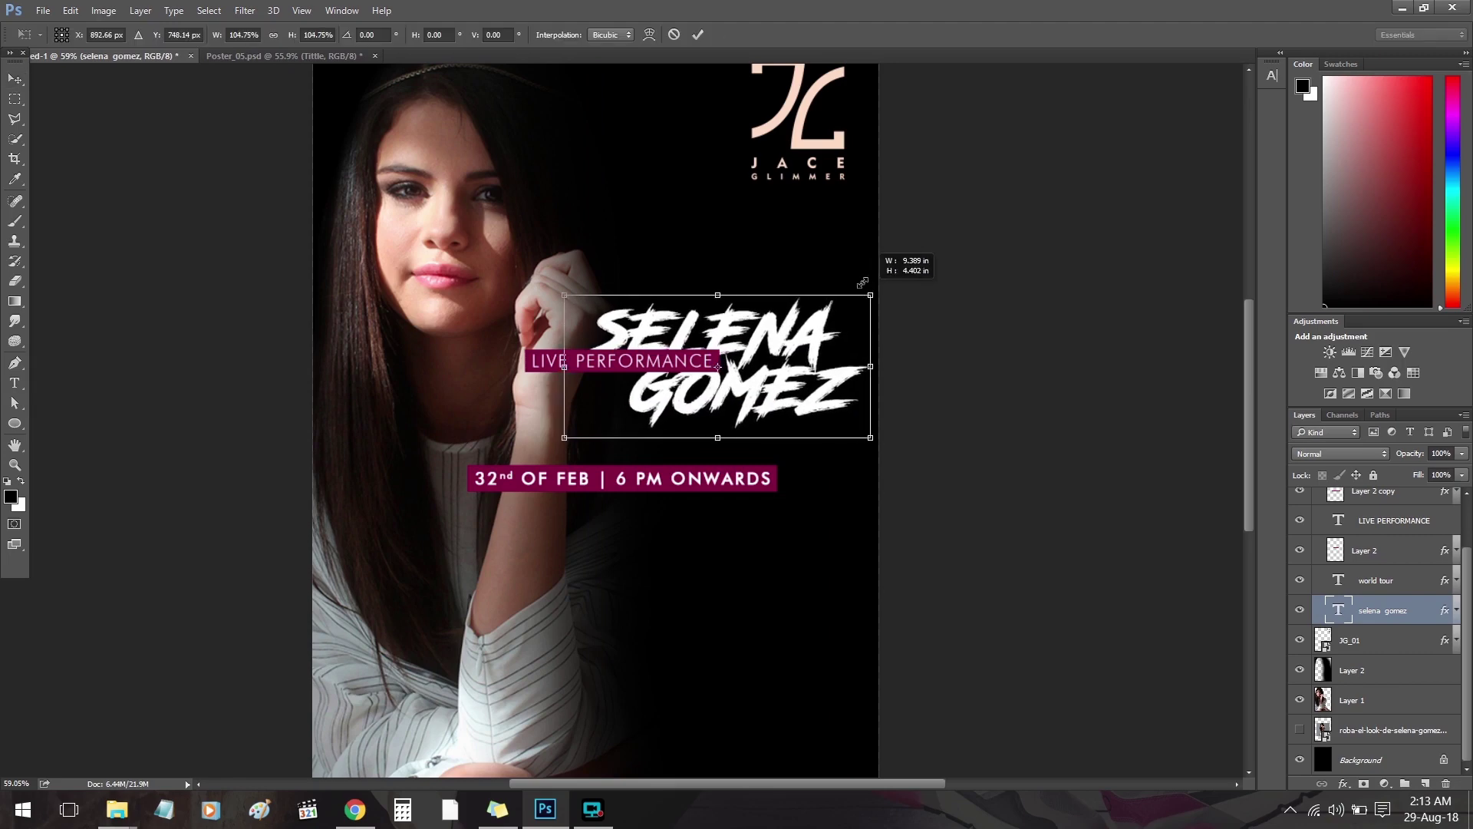
left_click(698, 35)
left_click_drag(788, 379, 786, 351)
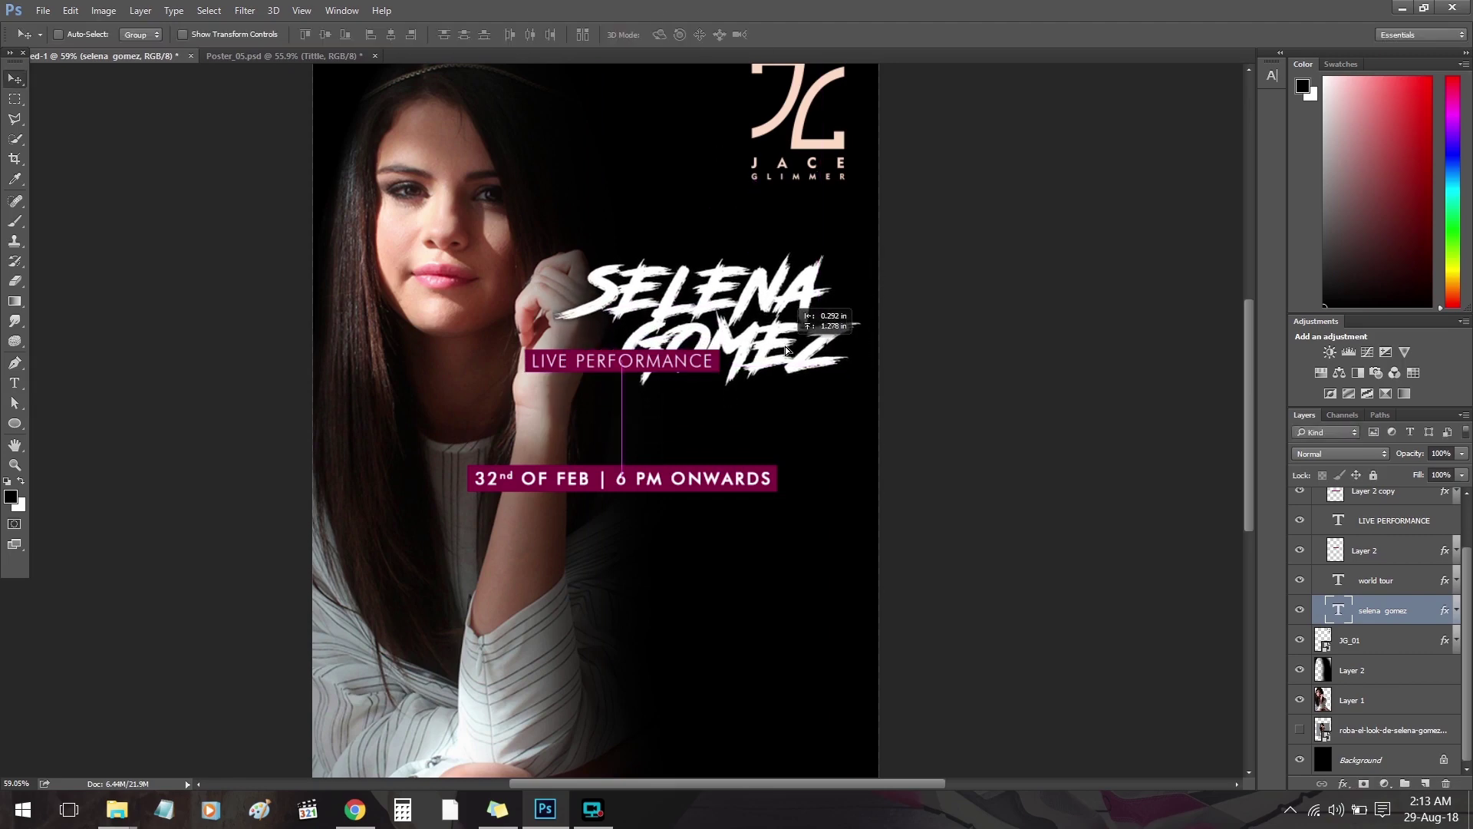
key("ctrl+z")
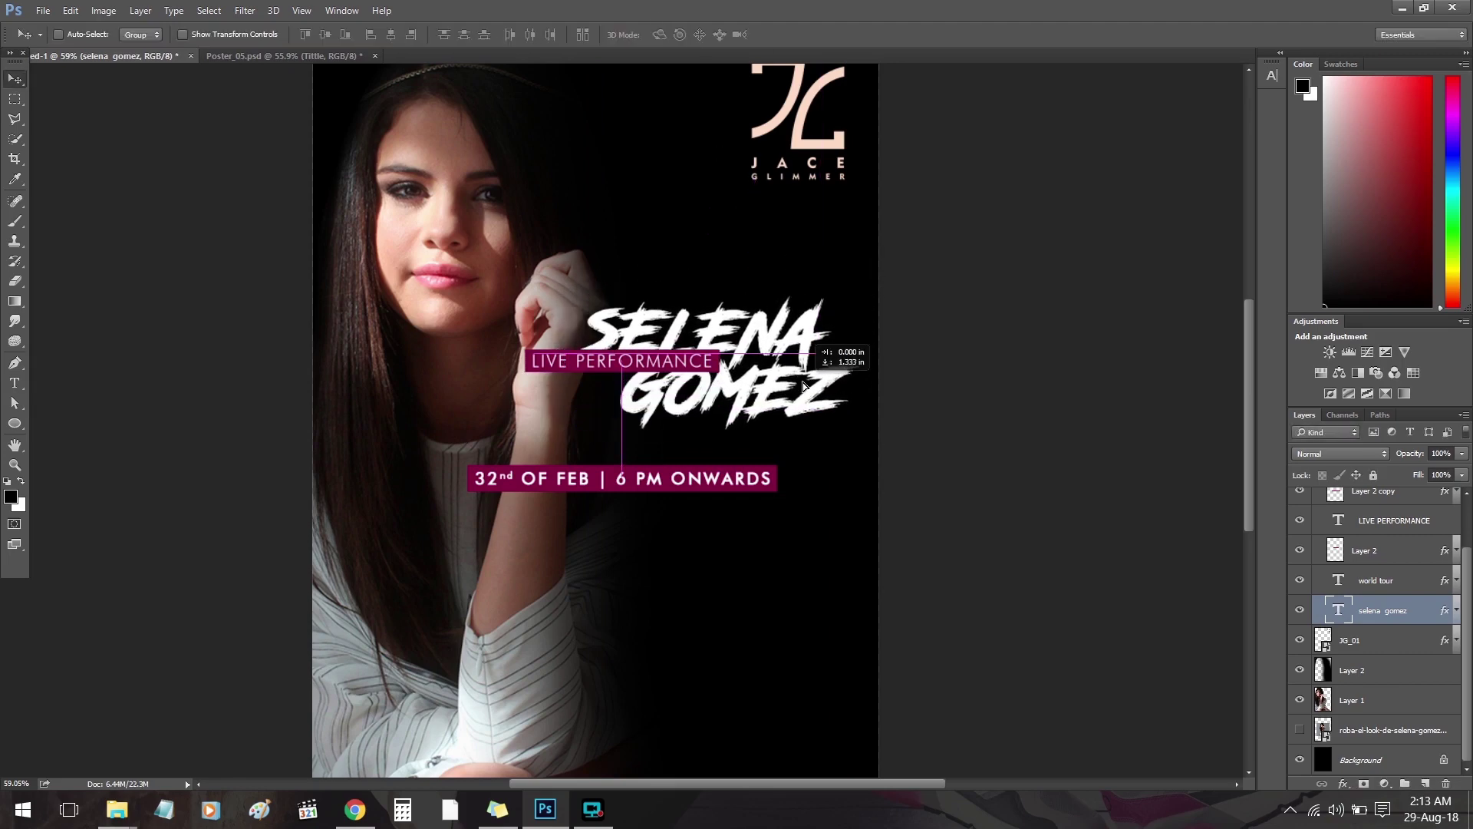
left_click(1374, 557)
Delete the purple box and set LIVE PERFORMANCE in Futura Hv BT Heavy, right-aligned above the name.
key("Delete")
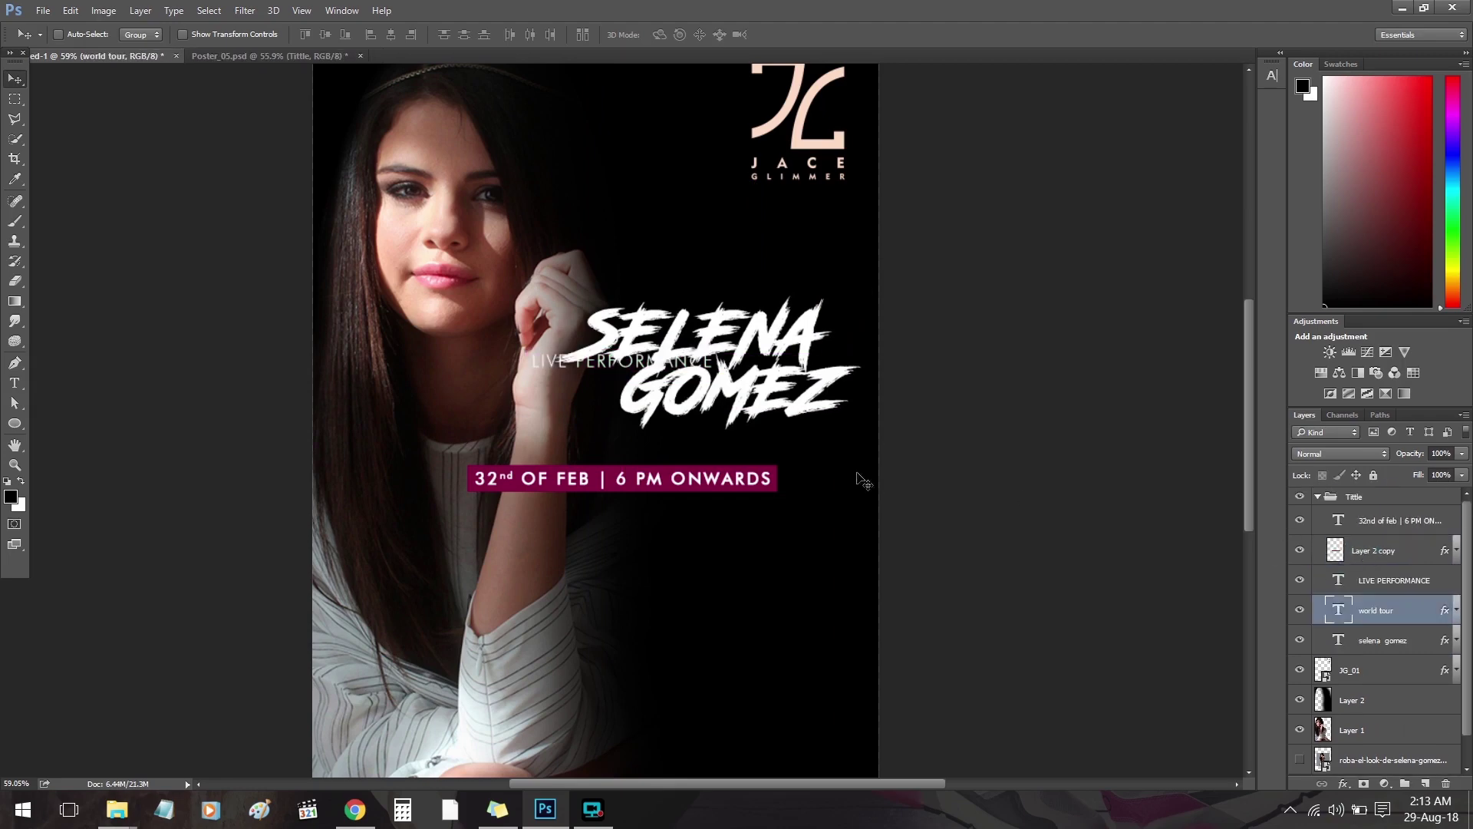
left_click_drag(703, 384, 806, 301)
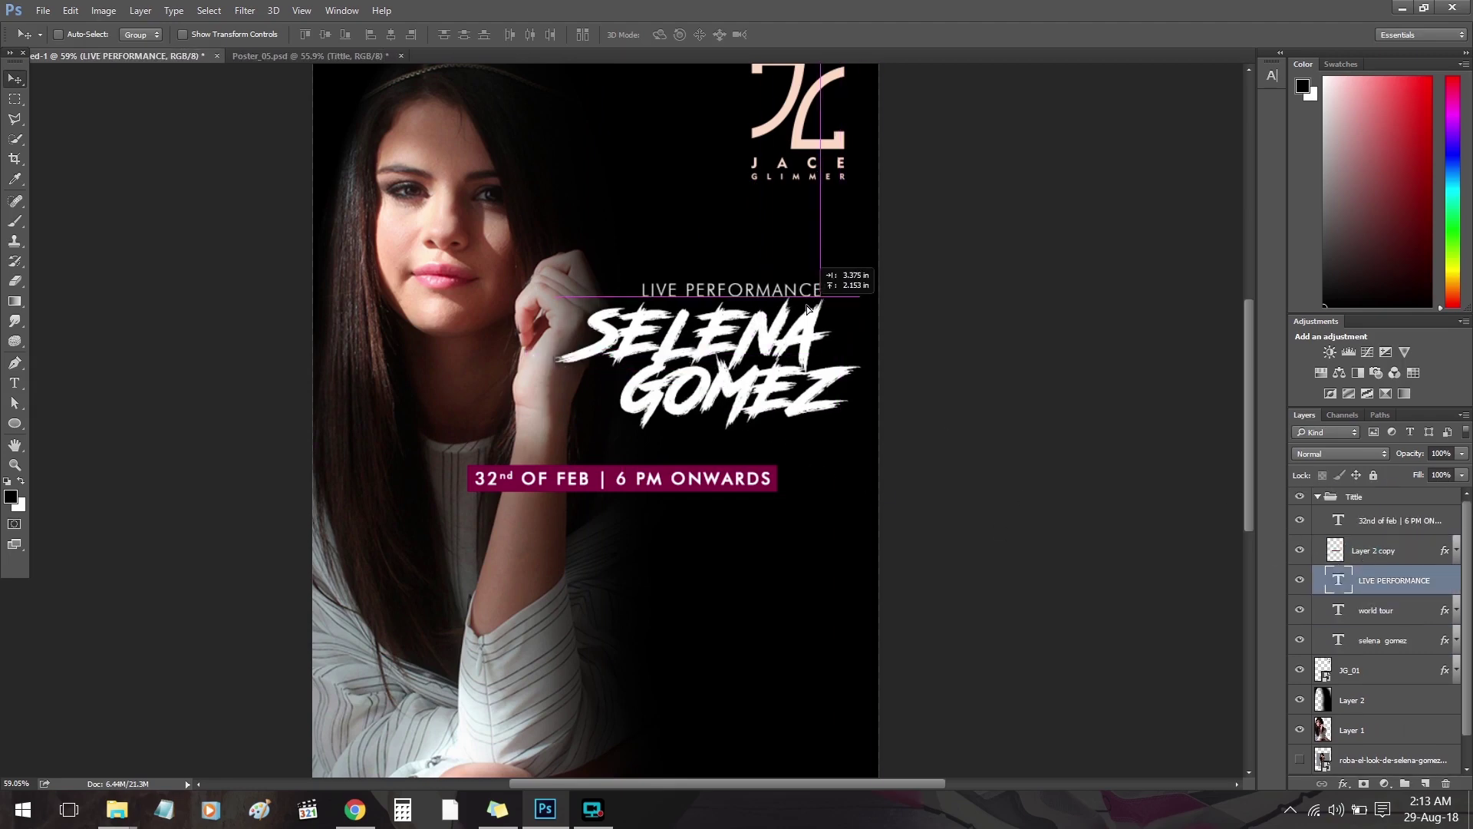
key("t")
left_click(118, 36)
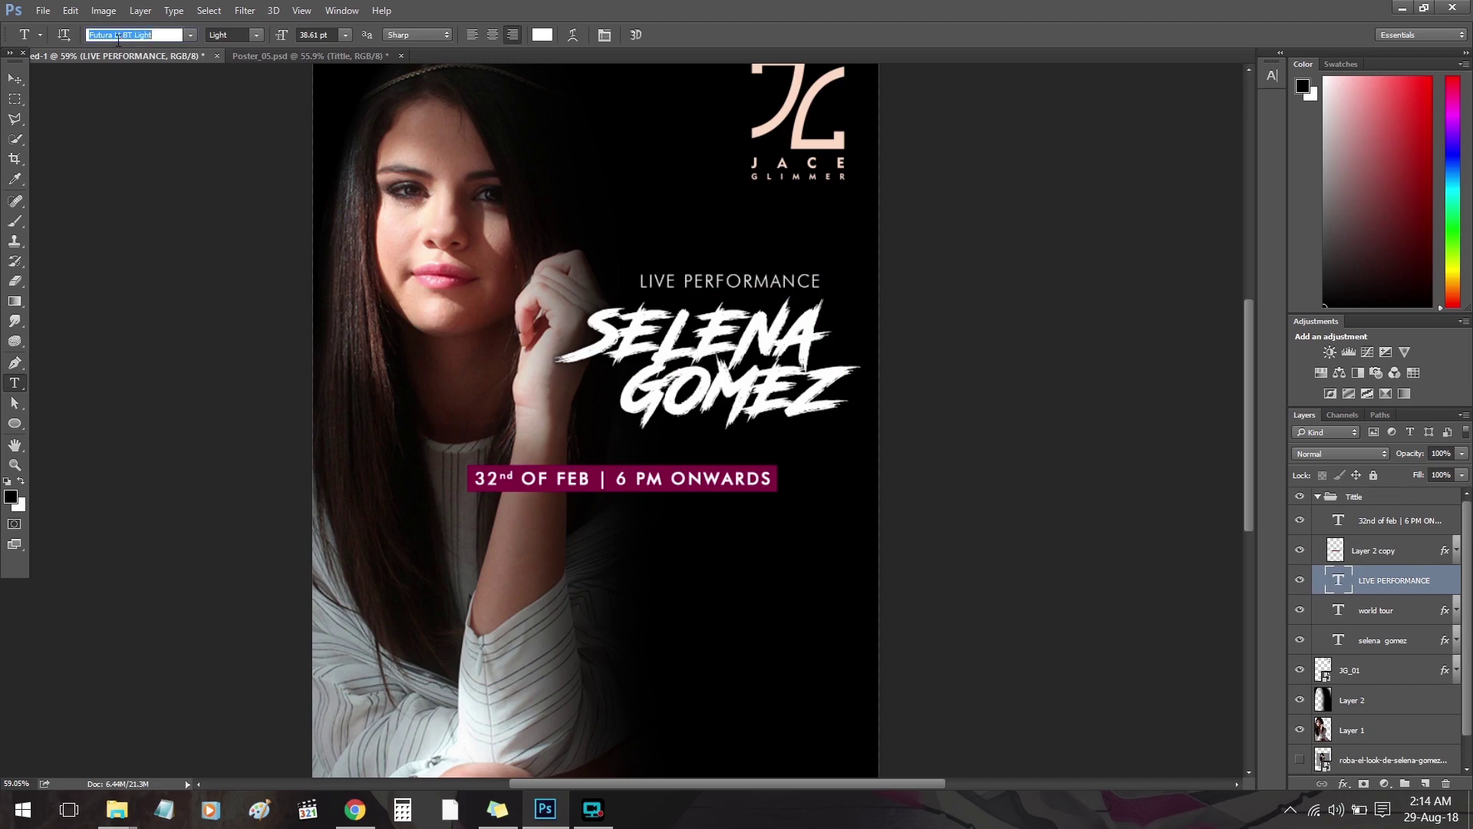
type("futur")
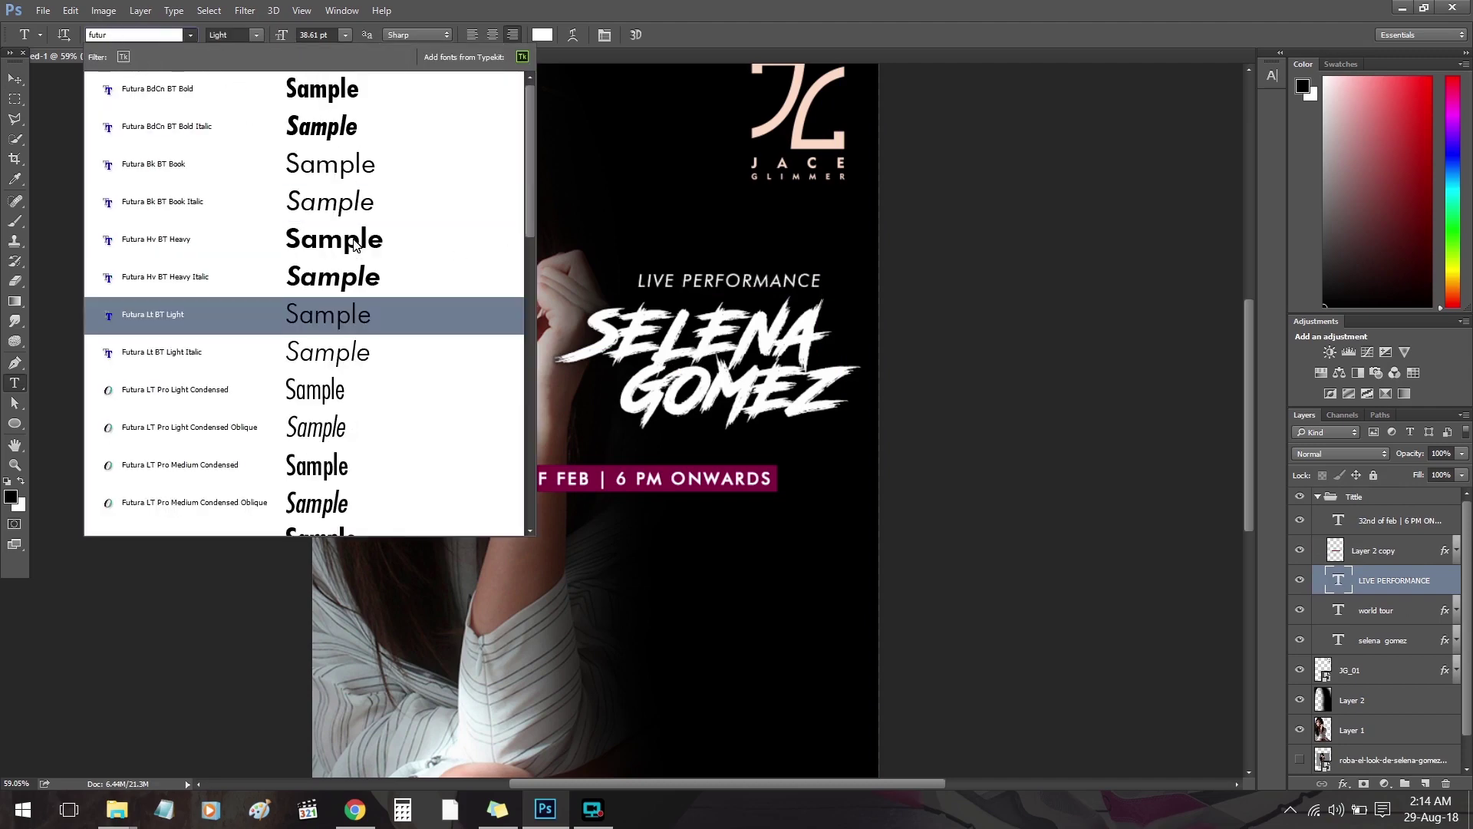
left_click(358, 241)
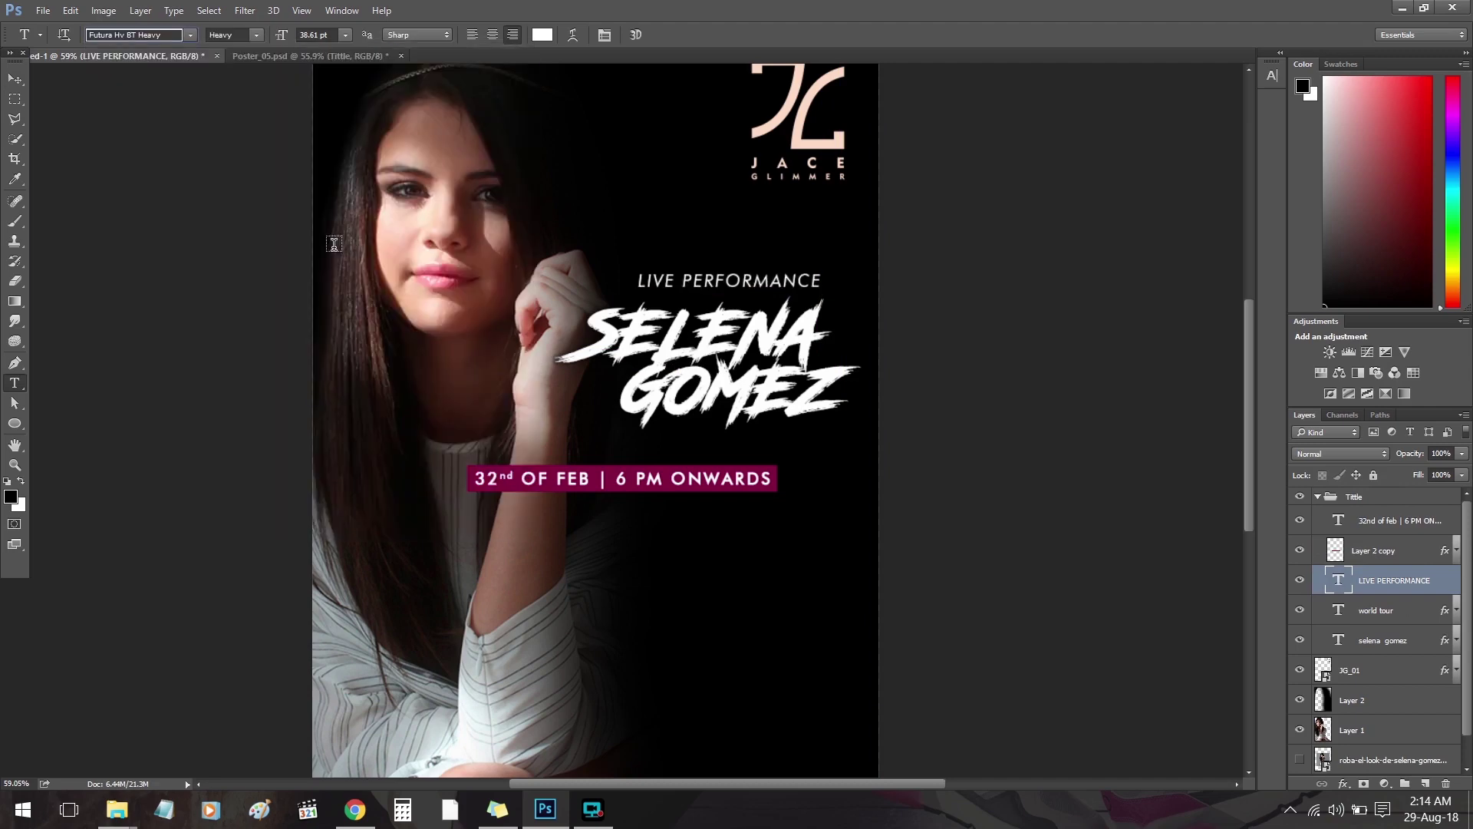
left_click(15, 79)
left_click_drag(794, 290, 813, 287)
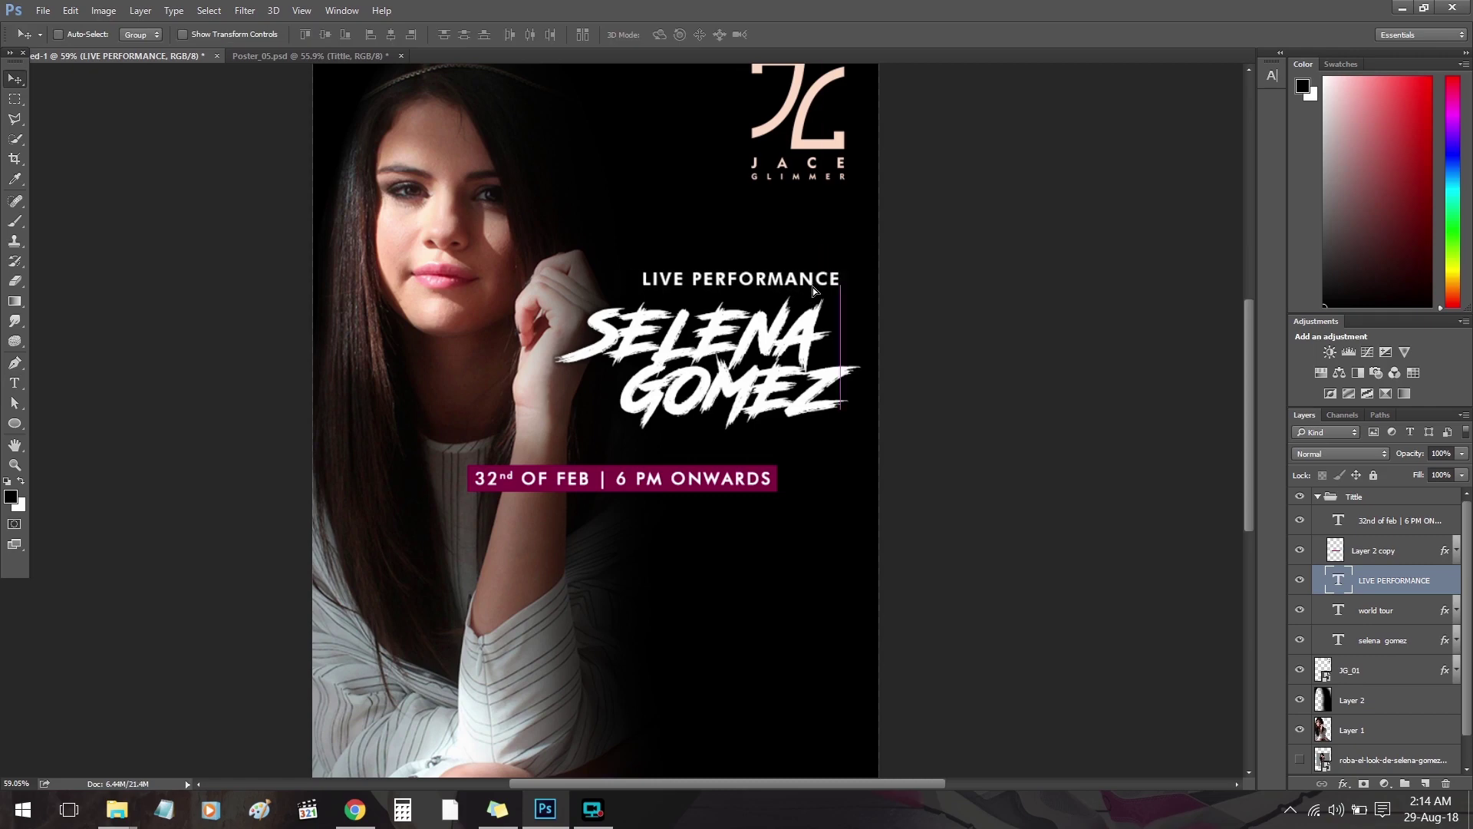
Delete the purple bar behind the date, shift the date down-right, and remove empty Layer 3.
left_click(1374, 551)
key("Delete")
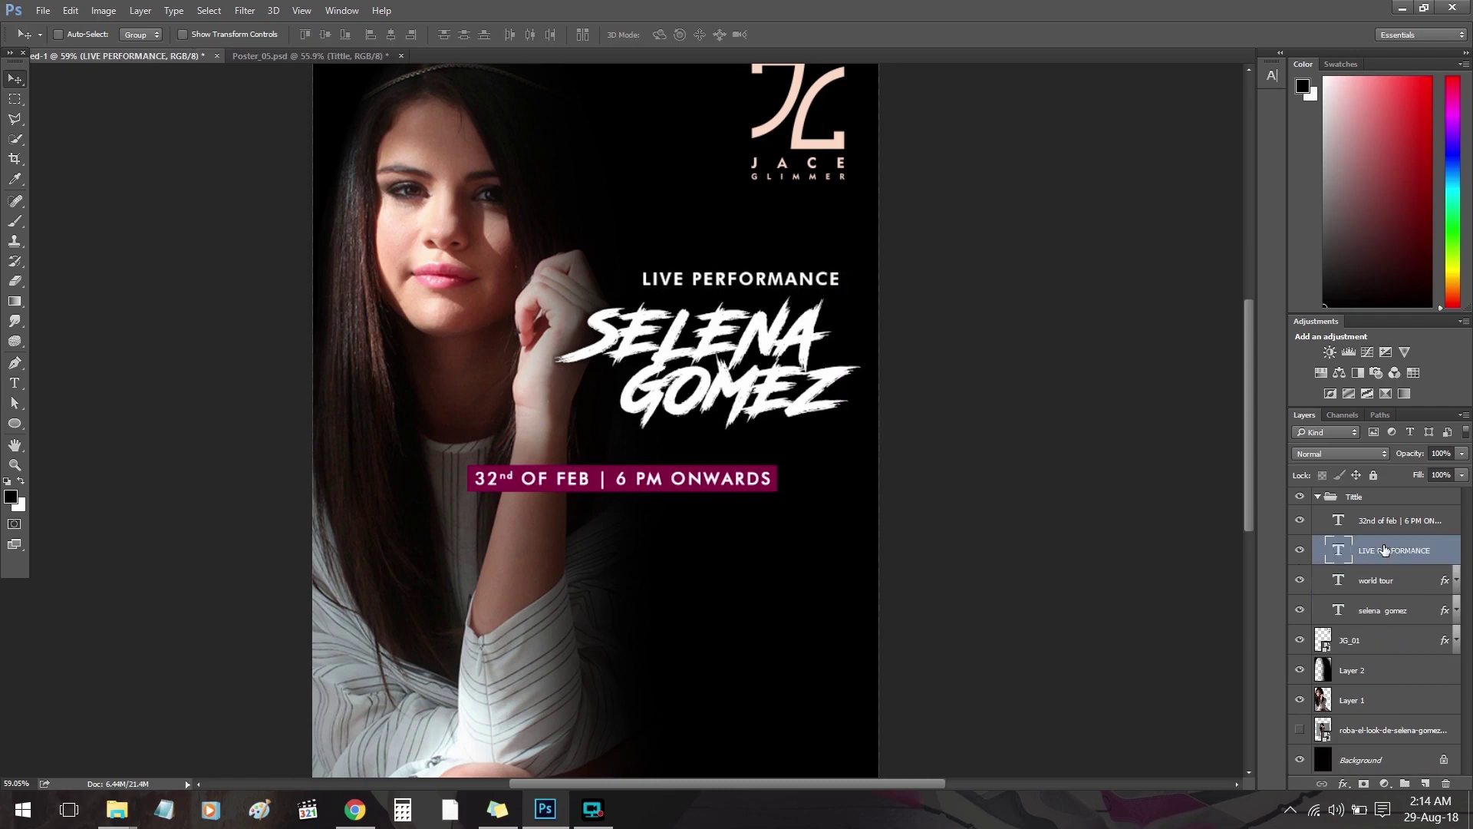
left_click(1381, 520)
left_click_drag(732, 488, 799, 508)
key("t")
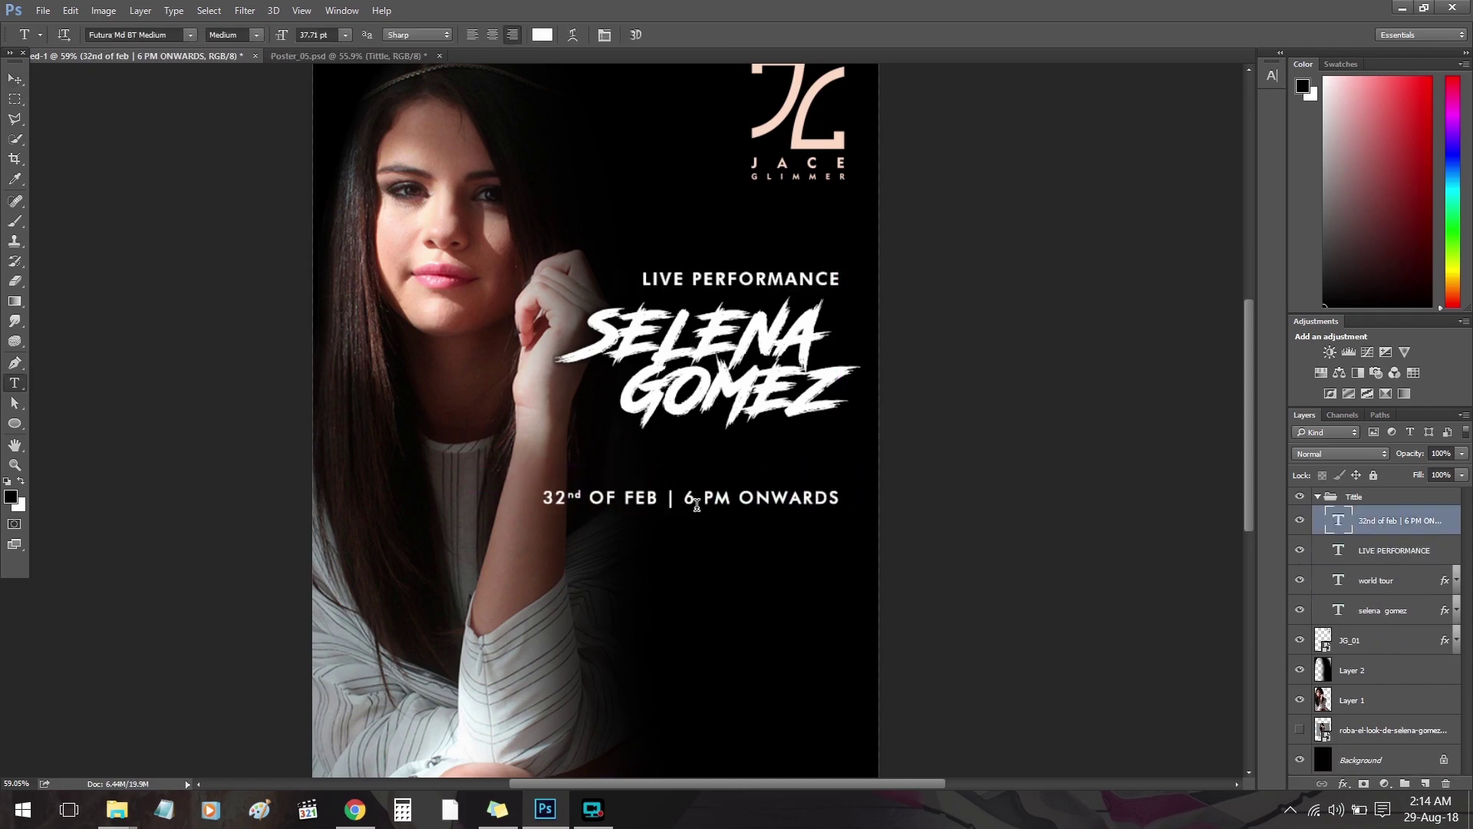
left_click(687, 504)
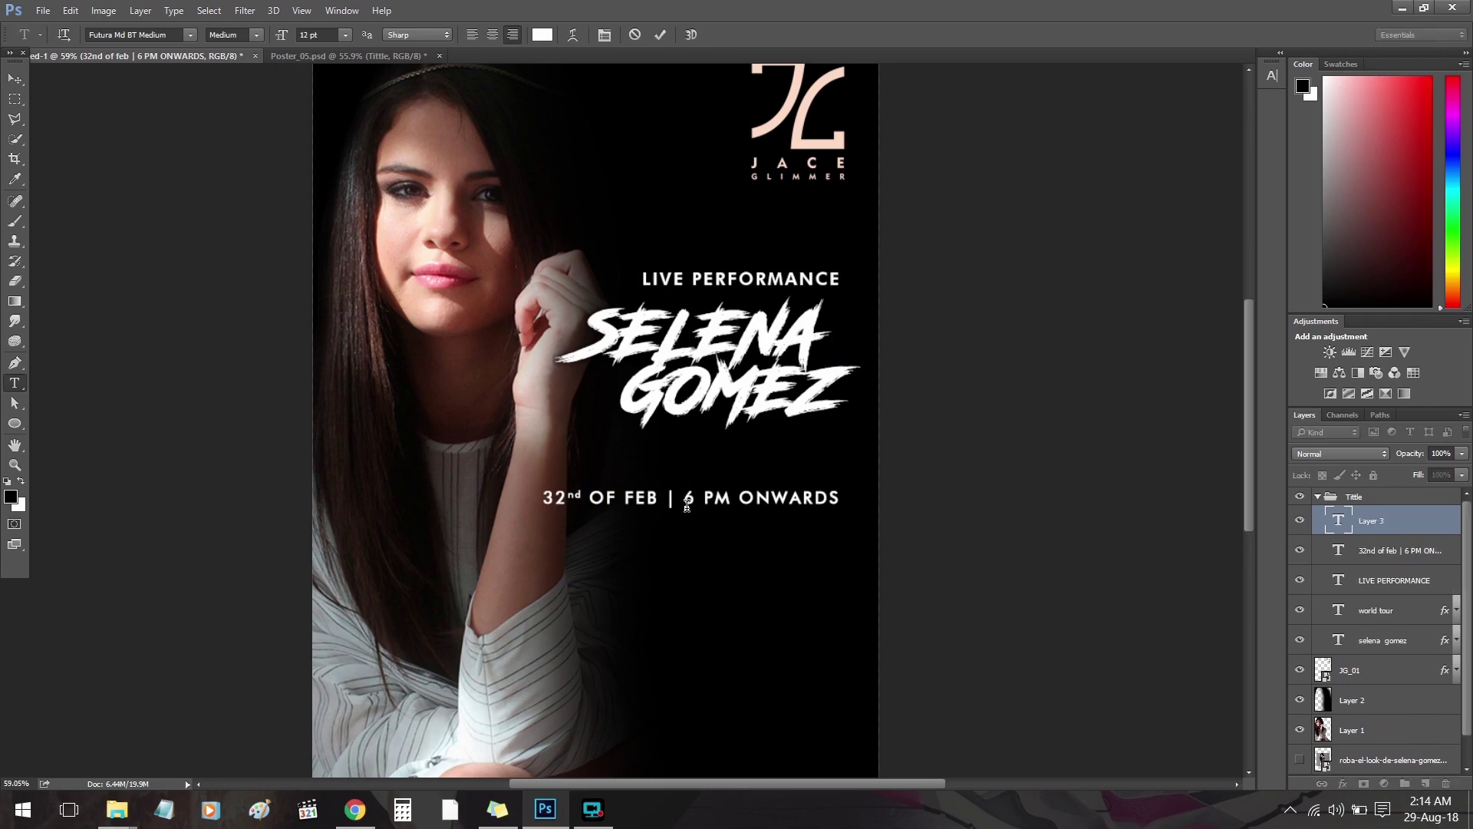
left_click(25, 77)
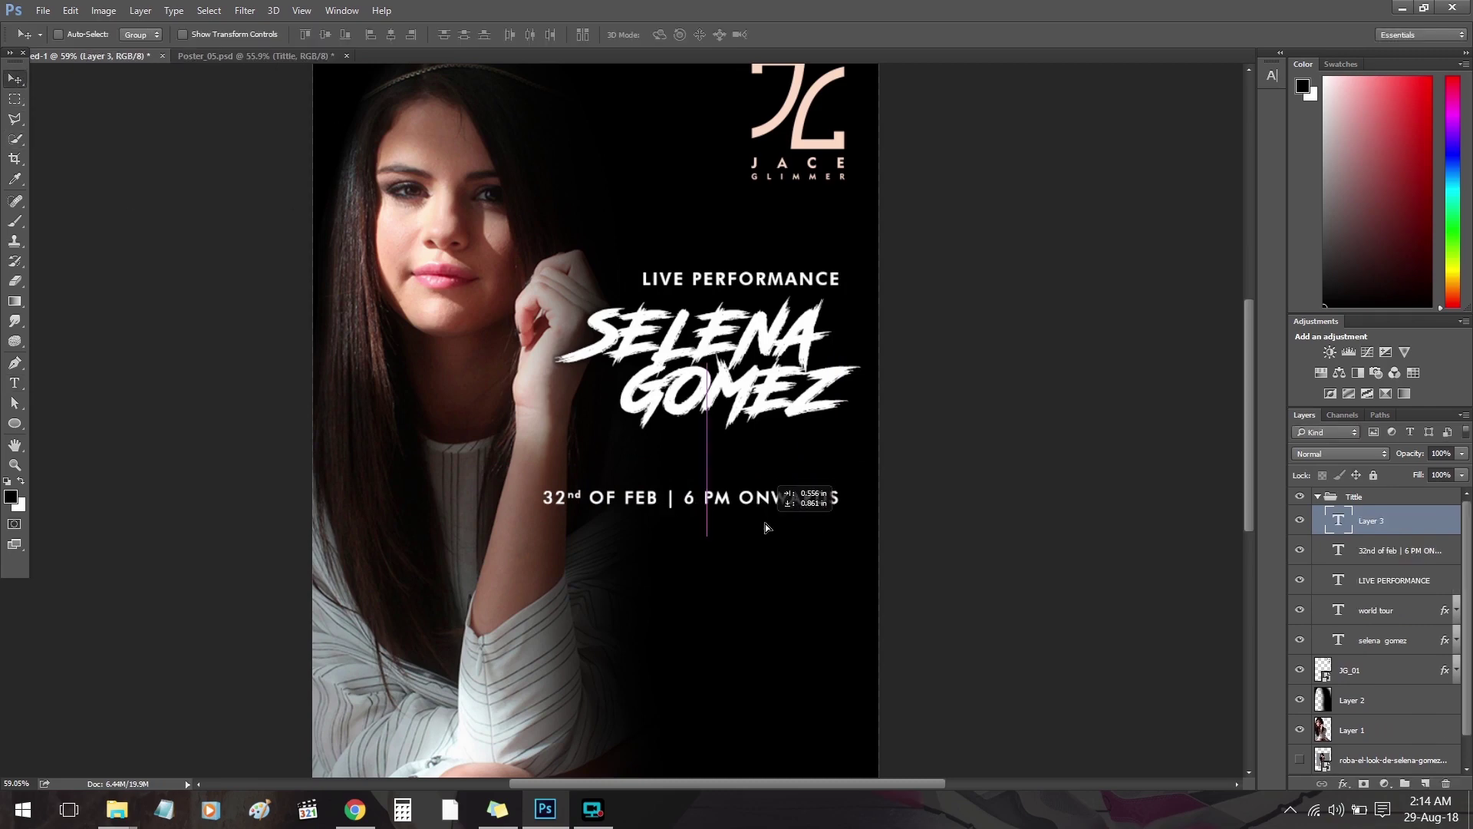
mouse_move(1385, 525)
left_mouse_down()
mouse_move(1452, 760)
mouse_move(1368, 525)
left_mouse_up()
Split the date text onto two lines with increased line spacing.
key("ctrl+alt+z")
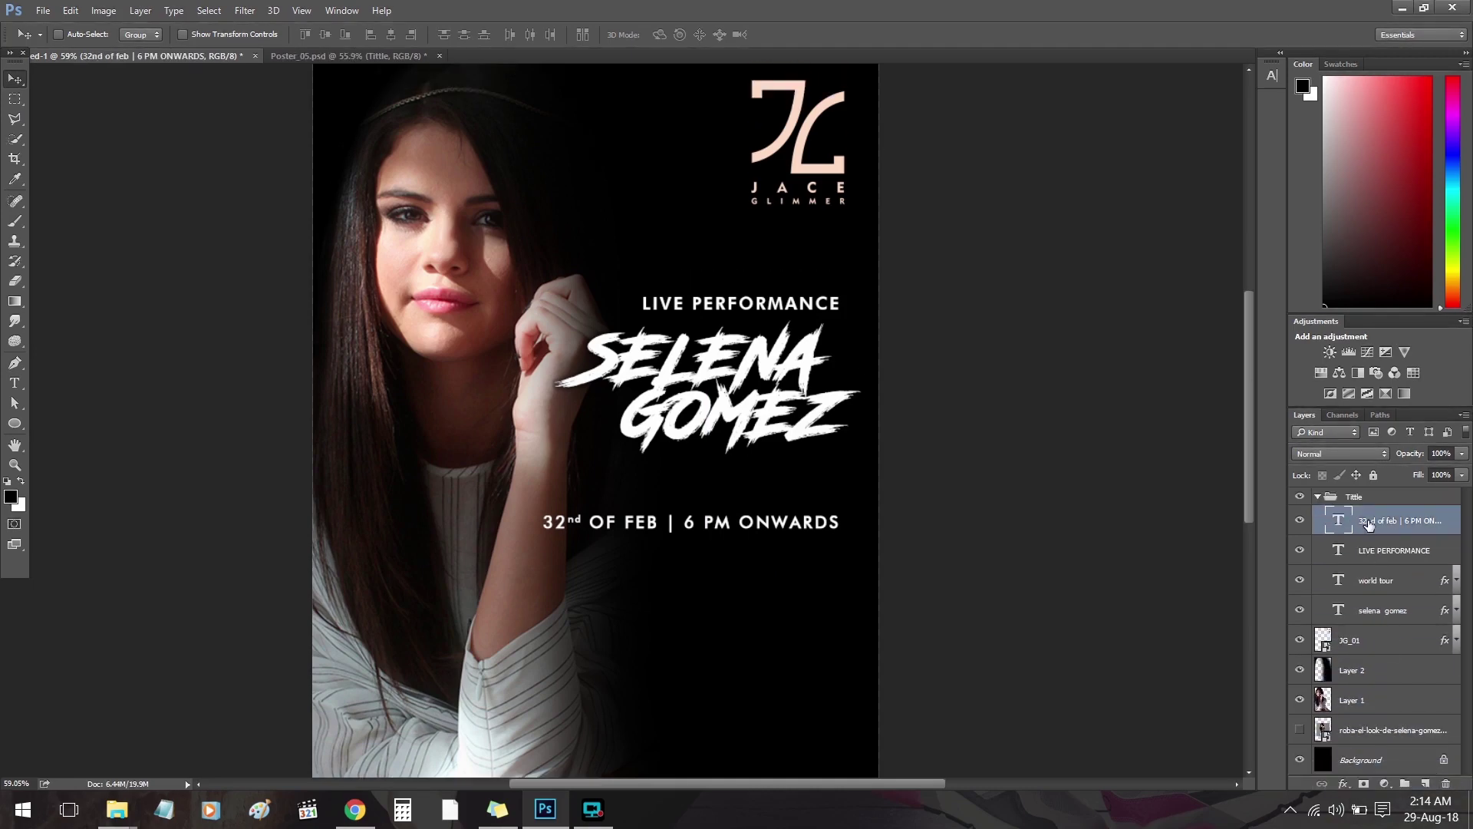
key("t")
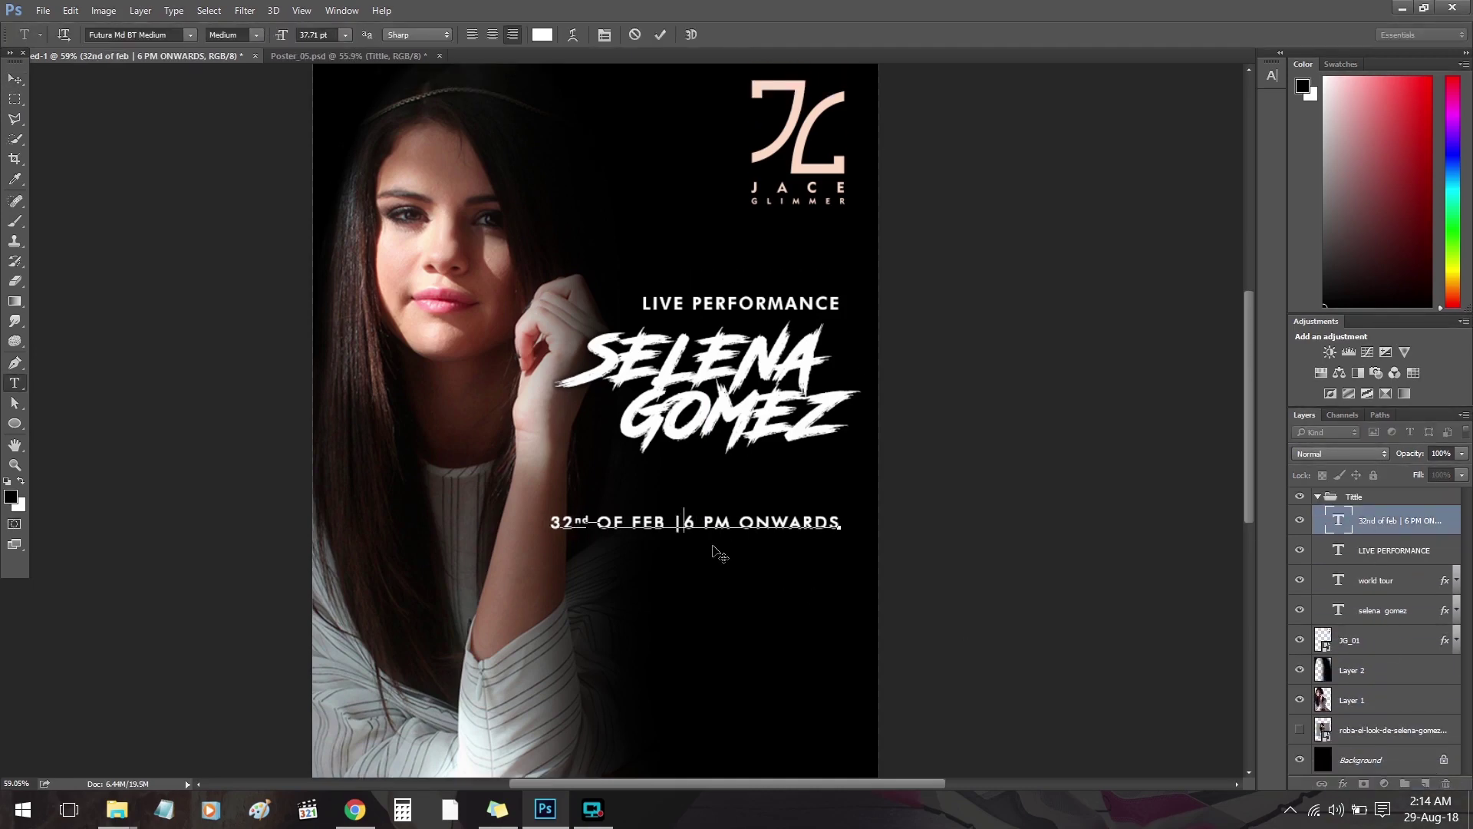
key("Return")
key("ctrl+a")
left_click(1273, 75)
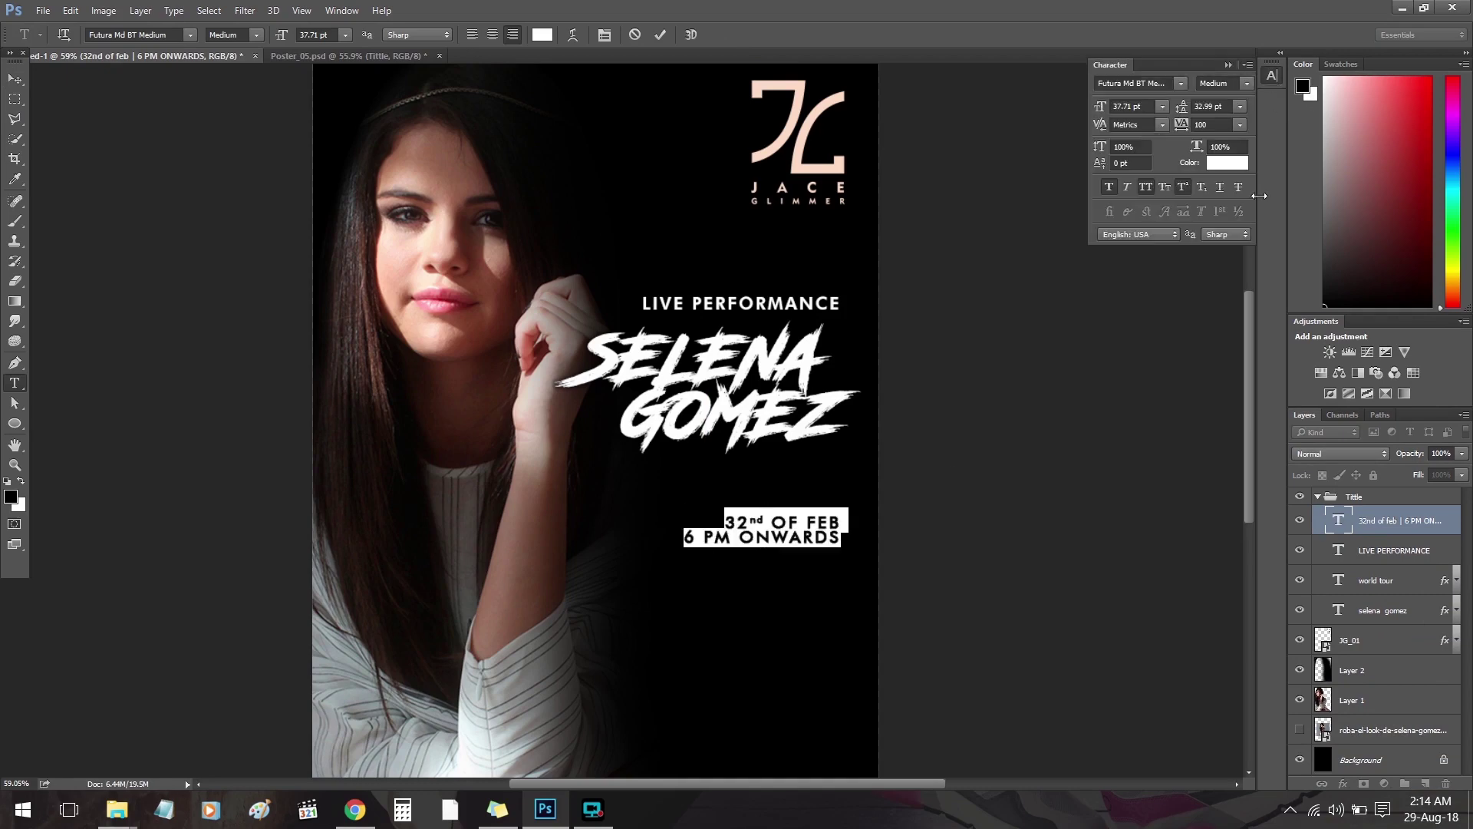
left_click(1220, 106)
key("shift+Up")
key("shift+Up")
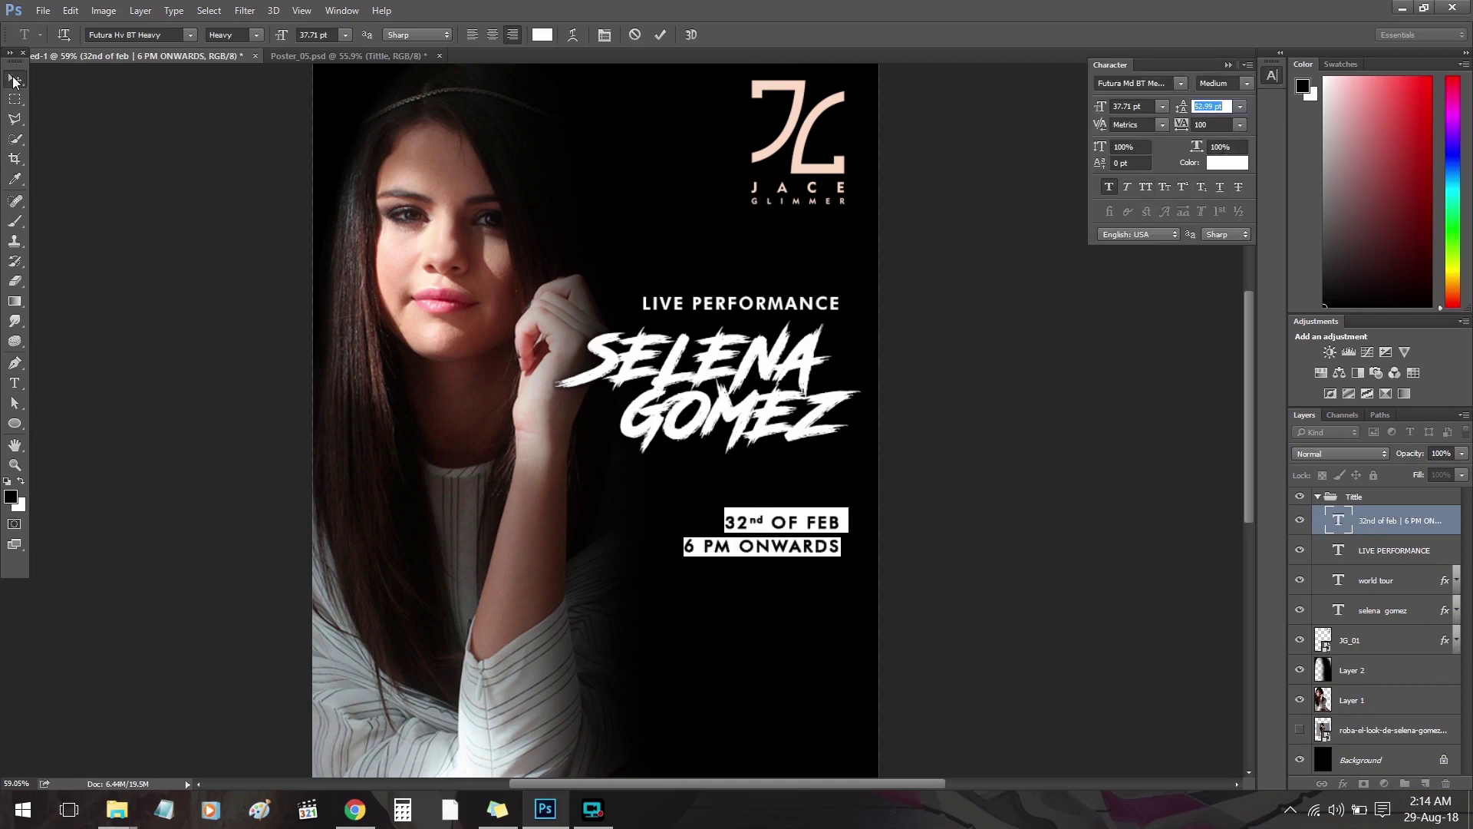
left_click(14, 79)
Enlarge the two-line date, align it right under the title, and move its layer below the name.
left_click(1273, 75)
left_click_drag(759, 546, 647, 567)
key("ctrl+t")
key("Return")
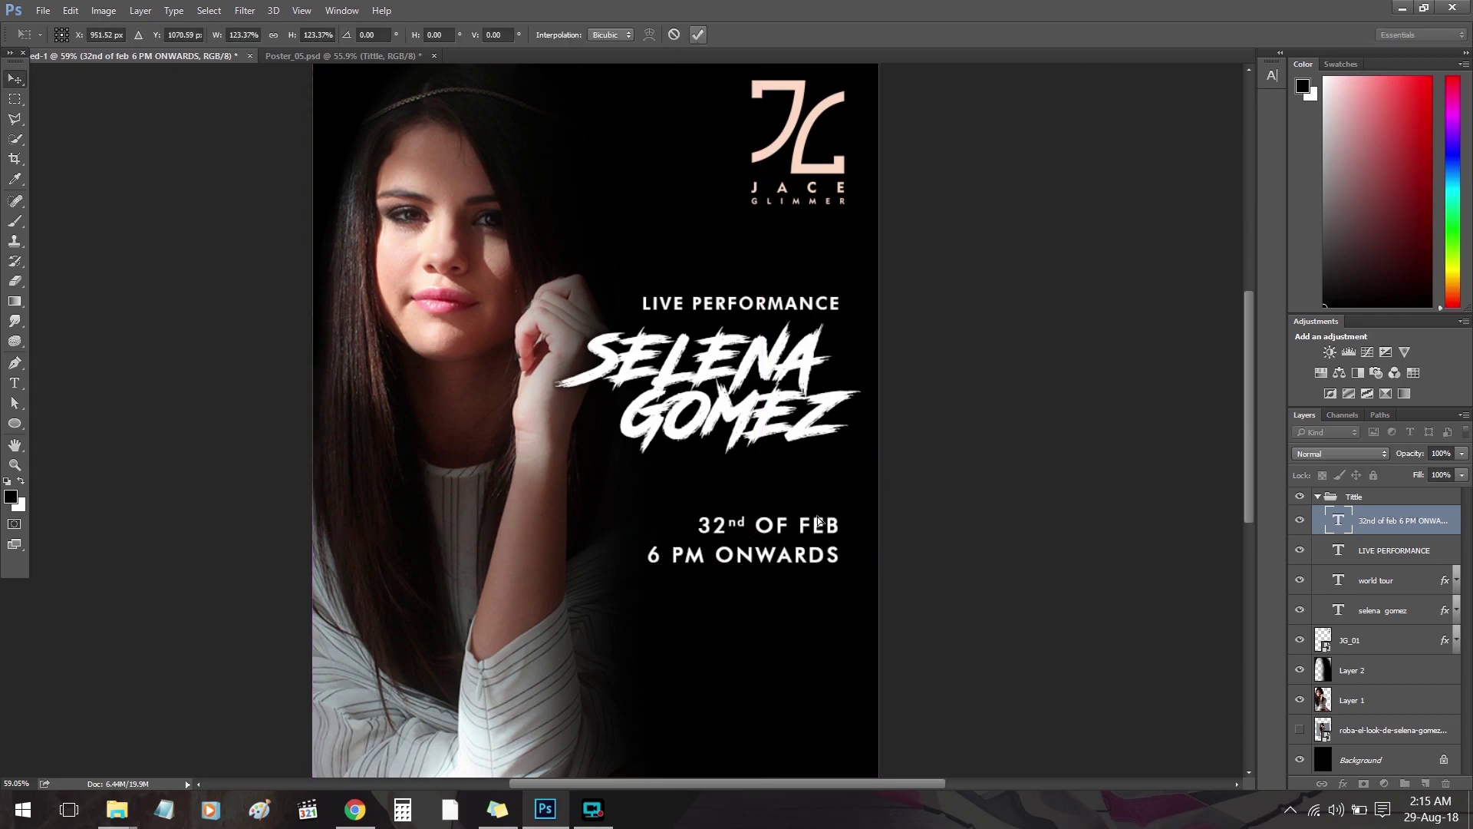
left_click_drag(815, 526, 809, 434)
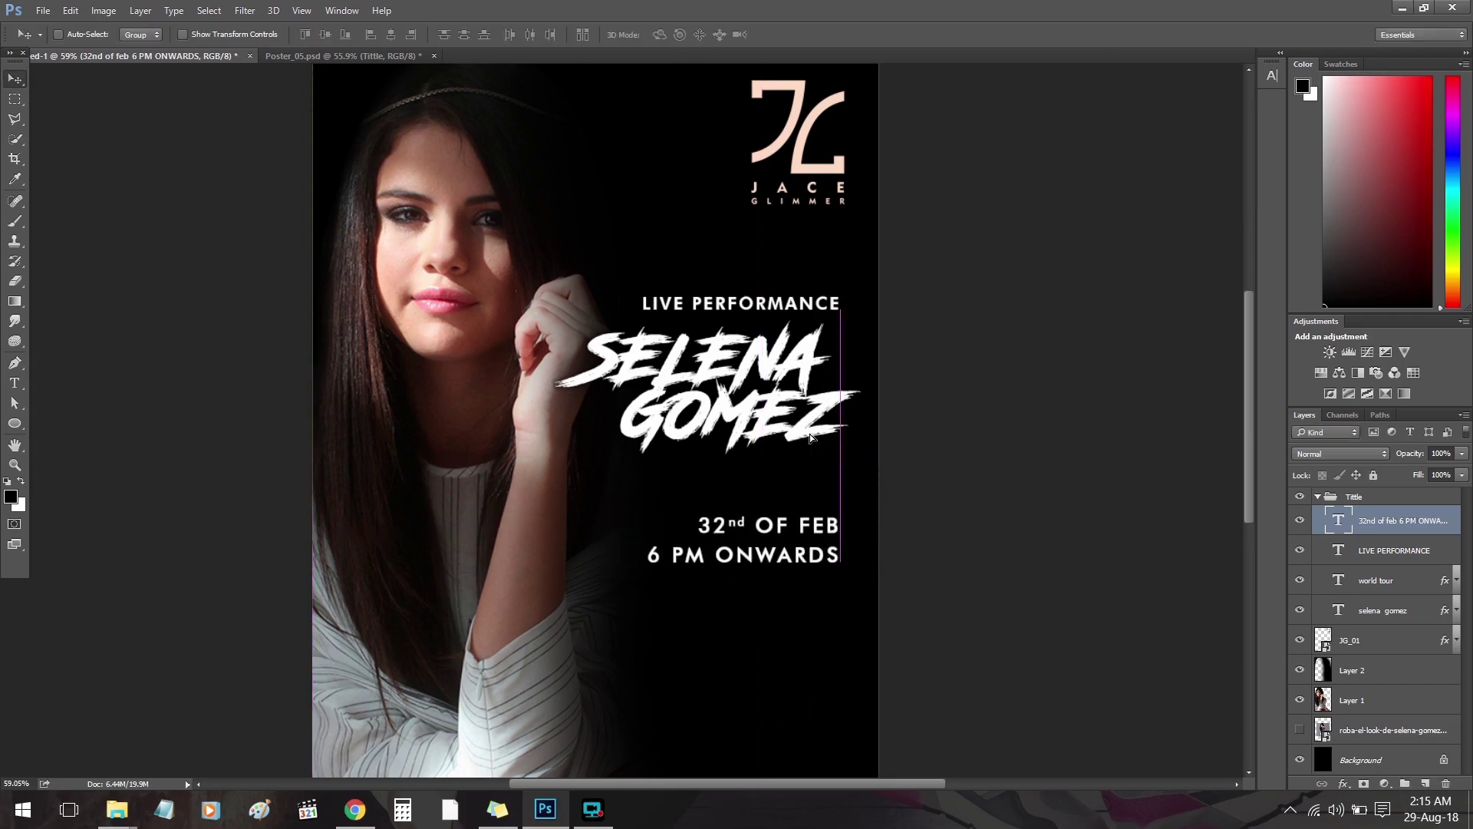
left_click_drag(1395, 551, 1388, 610)
Delete the world tour text layer.
left_click(1390, 554)
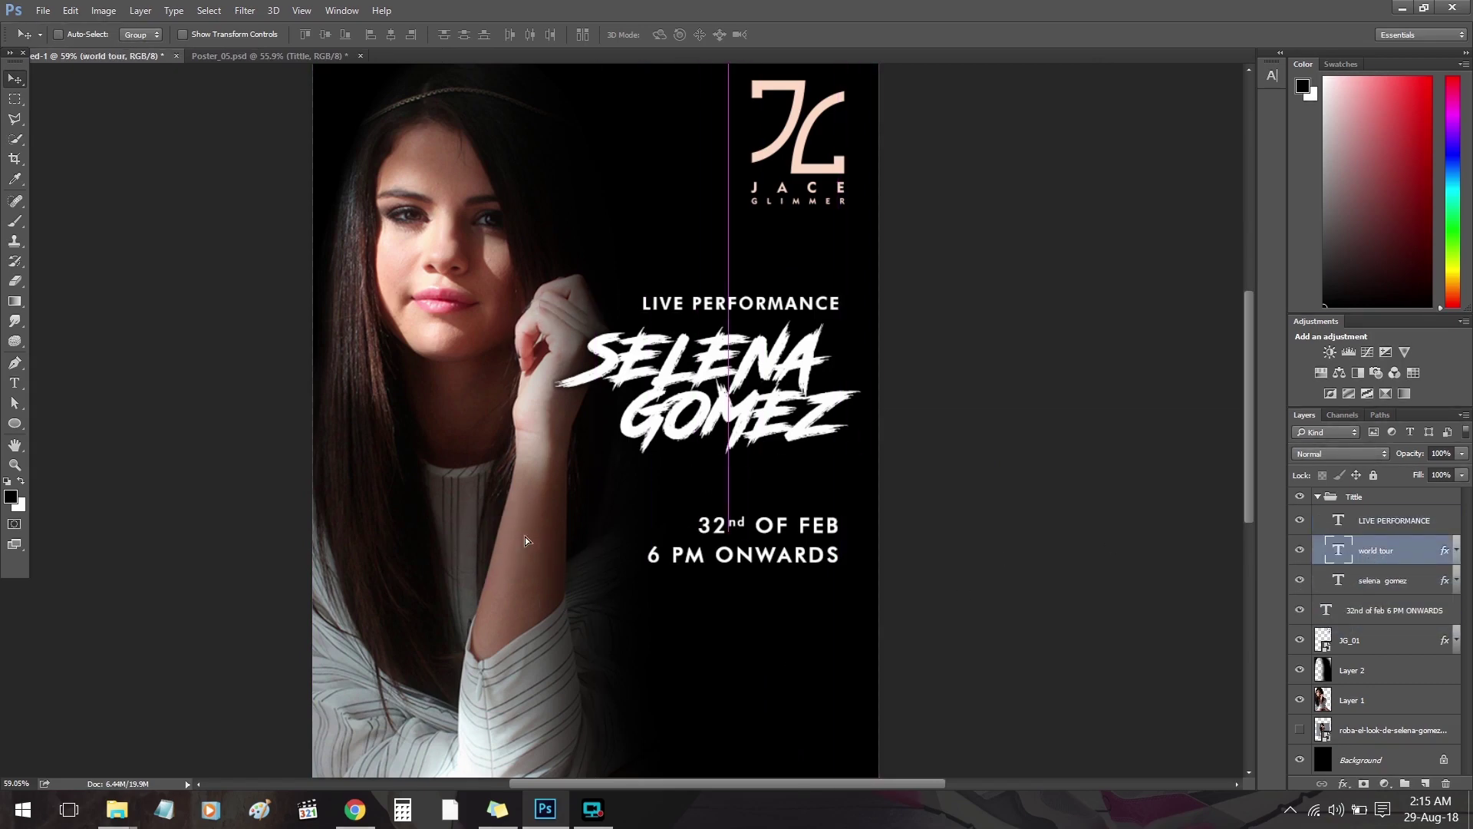
key("z")
scroll(529, 537, "down", 2)
scroll(565, 537, "down", 1)
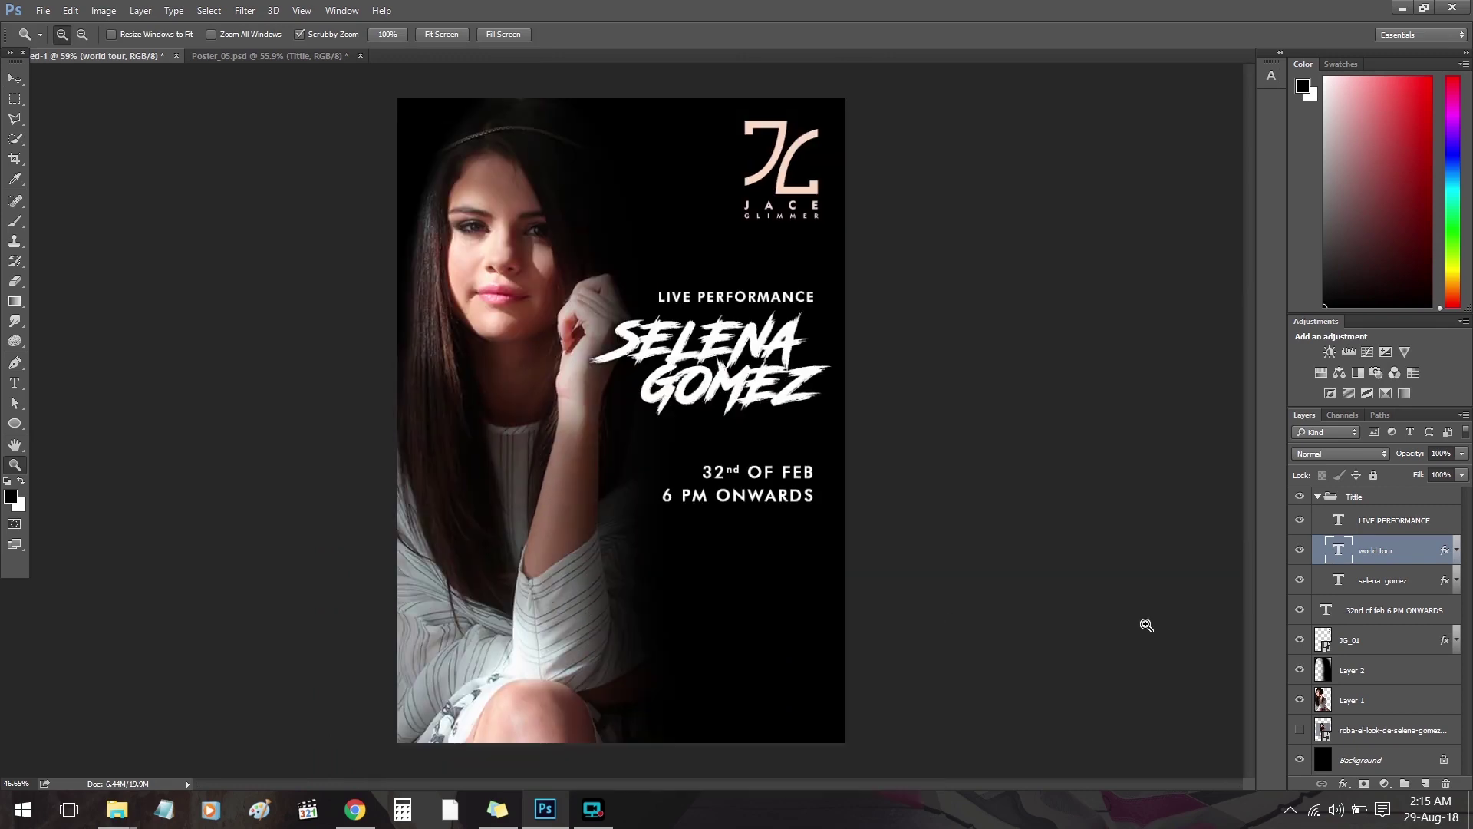
key("Delete")
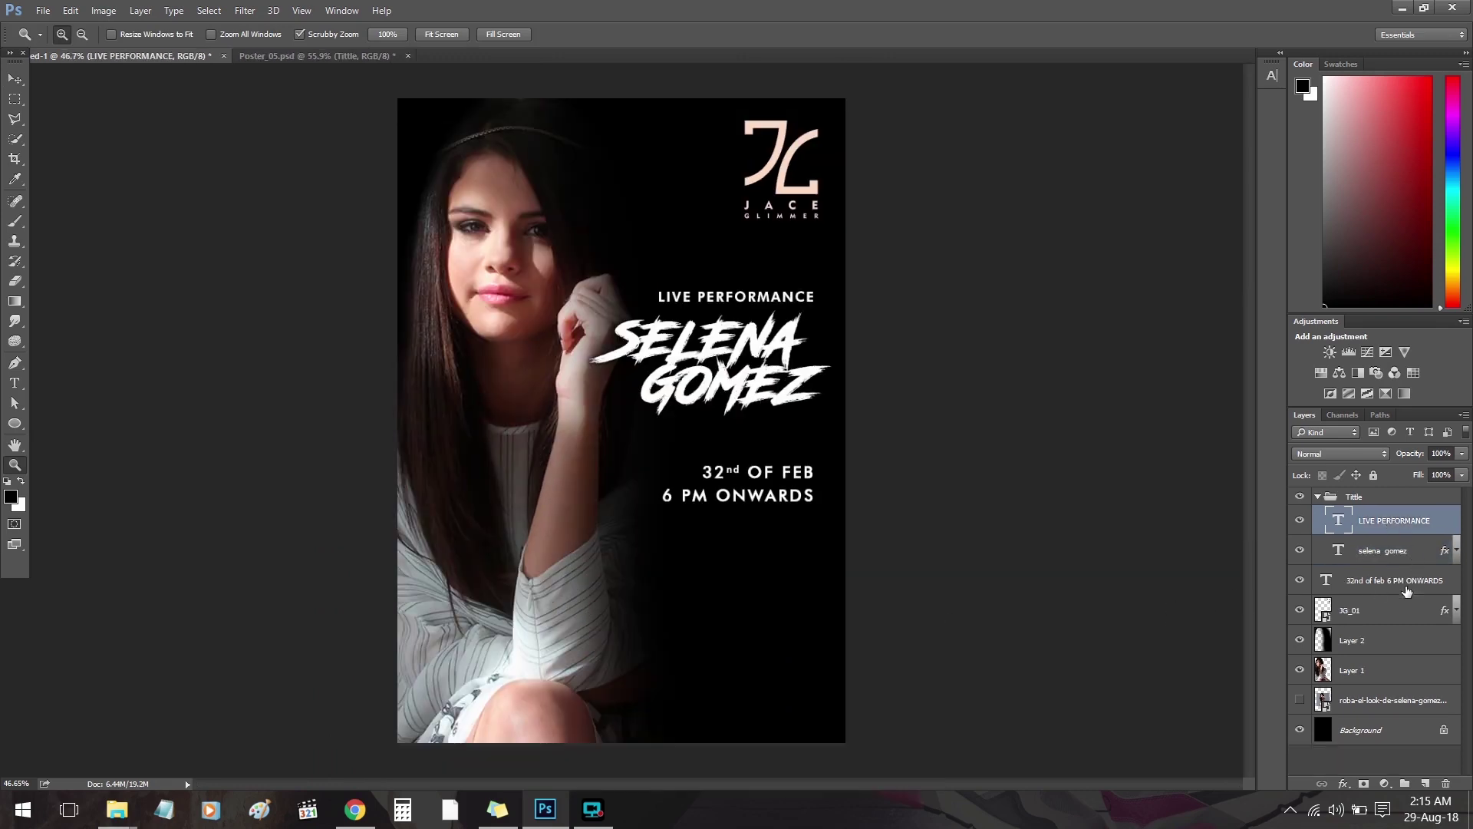
Duplicate the selena gomez layer, placing the copy below and offset down-right.
left_click(1392, 551)
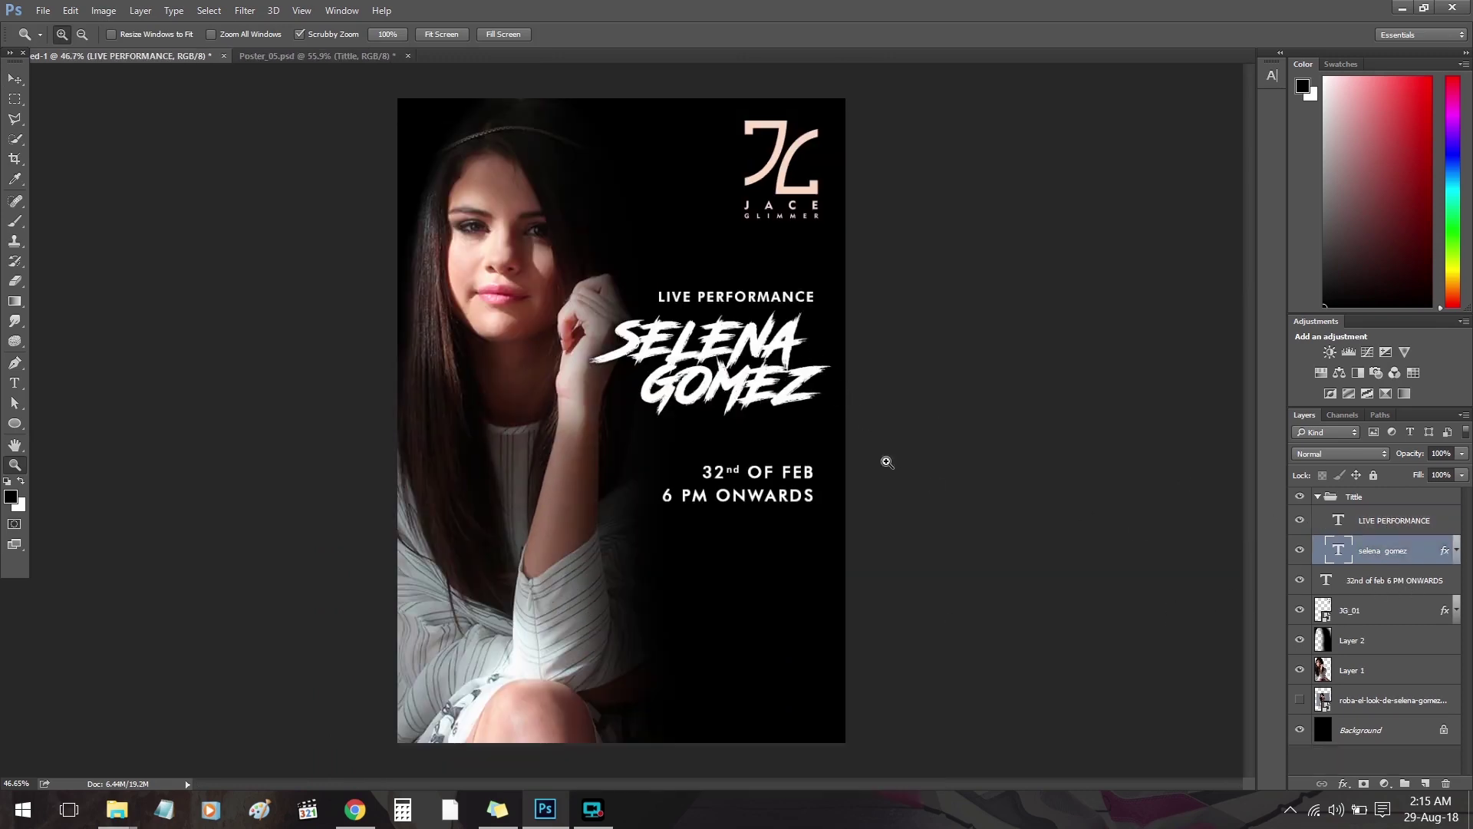
scroll(748, 358, "up", 3)
scroll(748, 357, "up", 4)
key("ctrl+j")
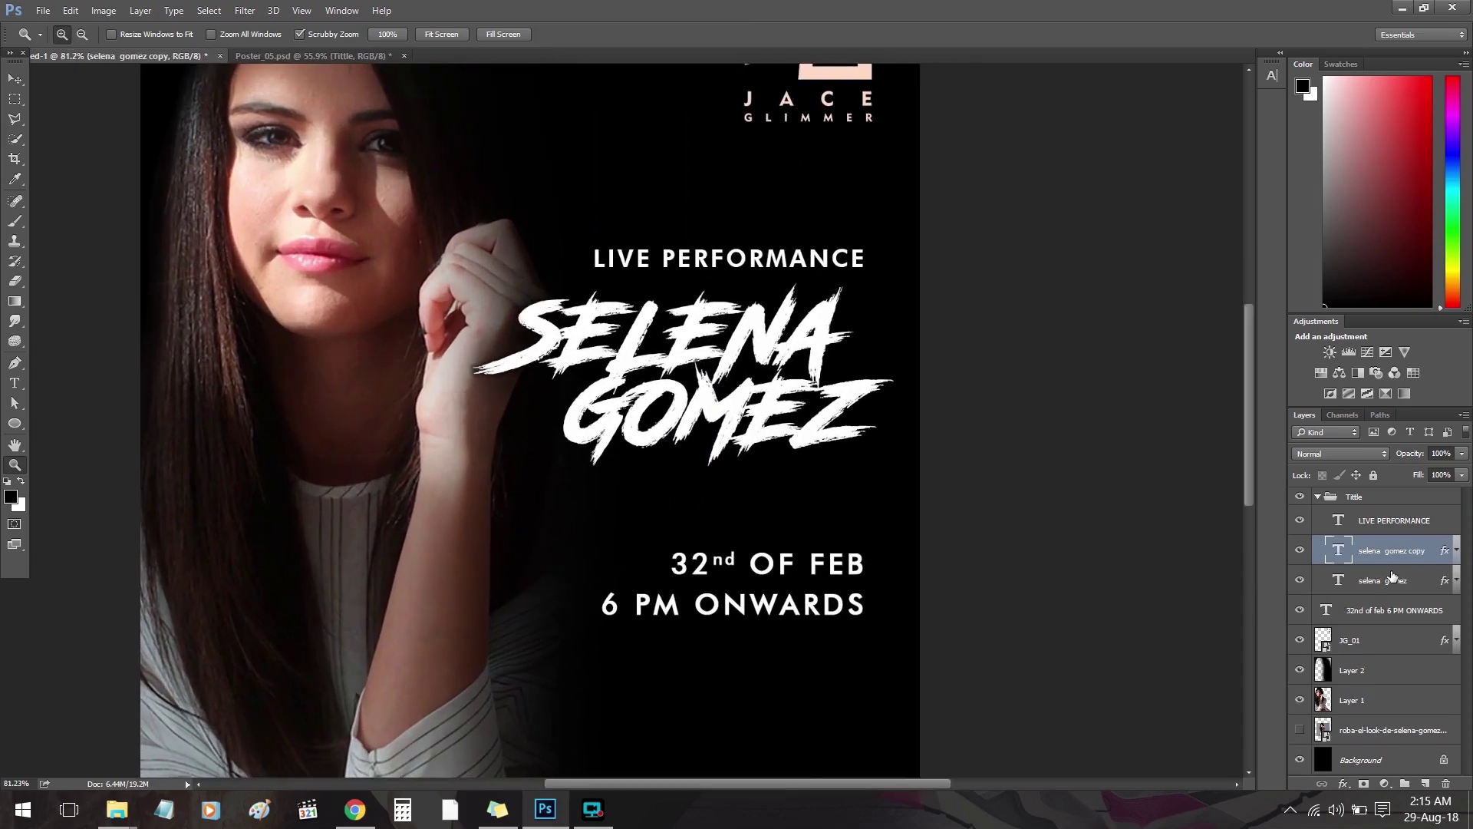
left_click_drag(1382, 553, 1401, 591)
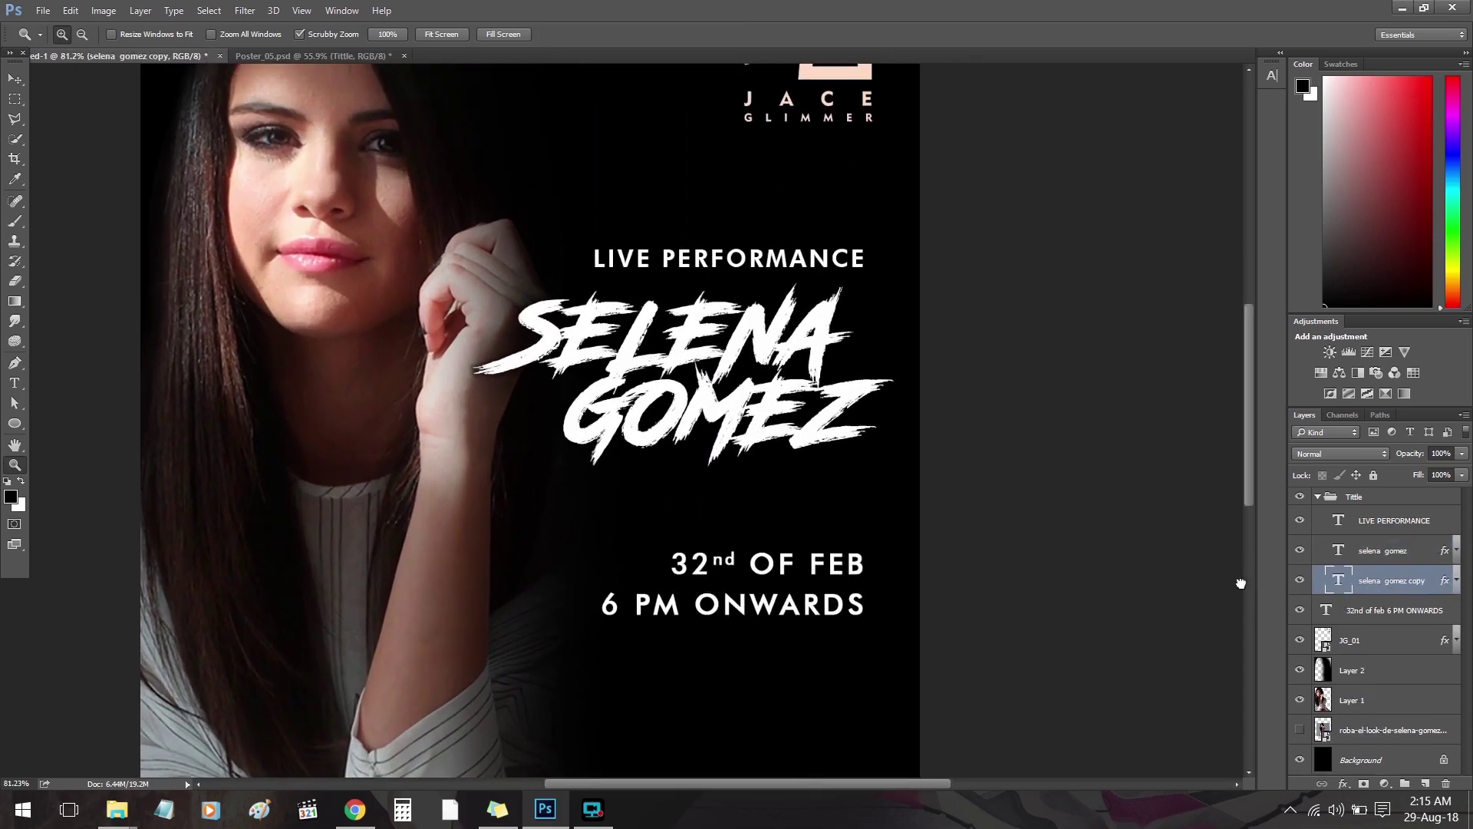
key("v")
left_click_drag(804, 461, 958, 507)
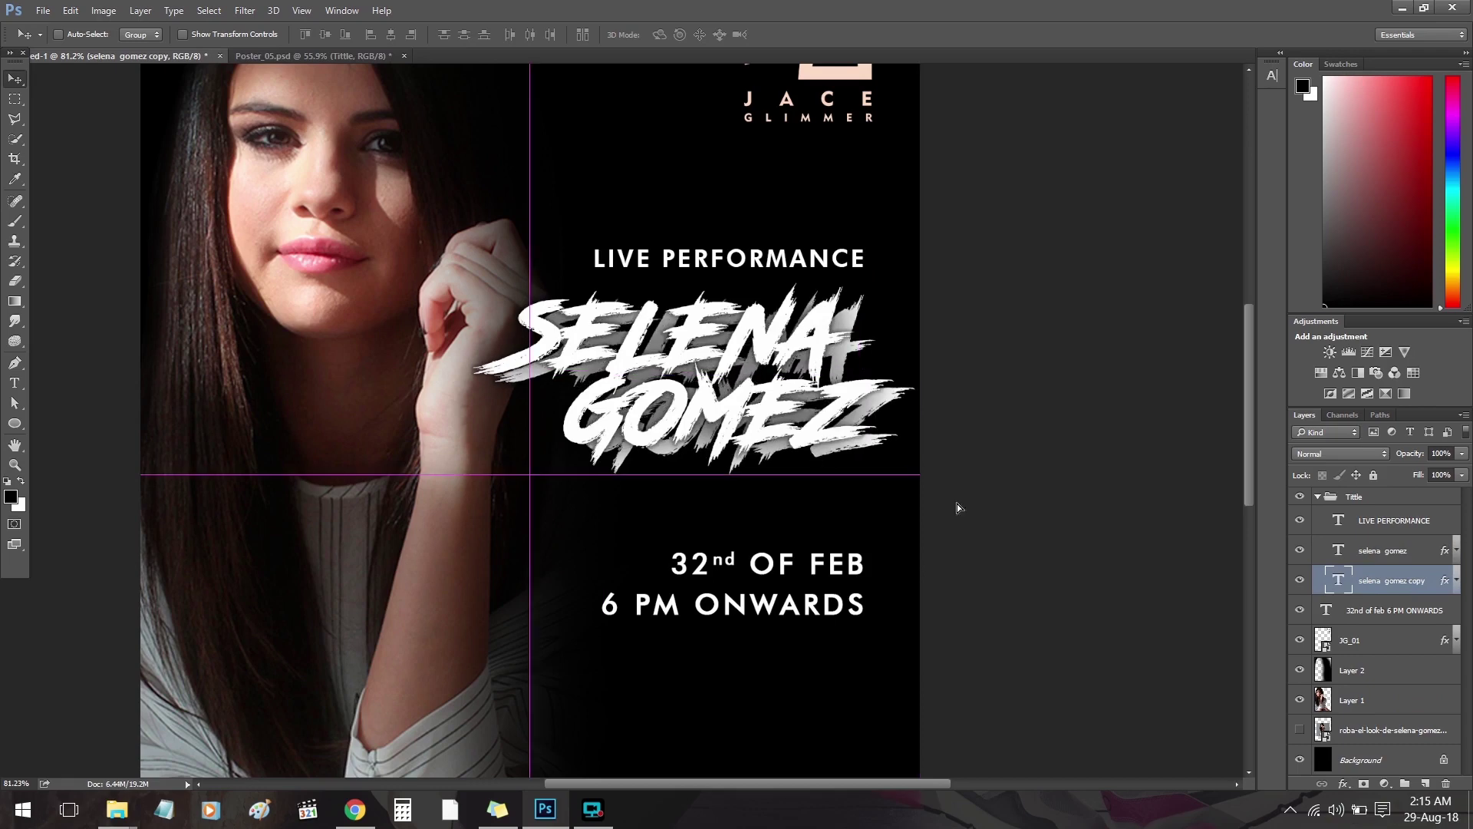
Set the name copy's opacity to 10% and zoom out to the whole poster.
left_click(1418, 458)
key("Return")
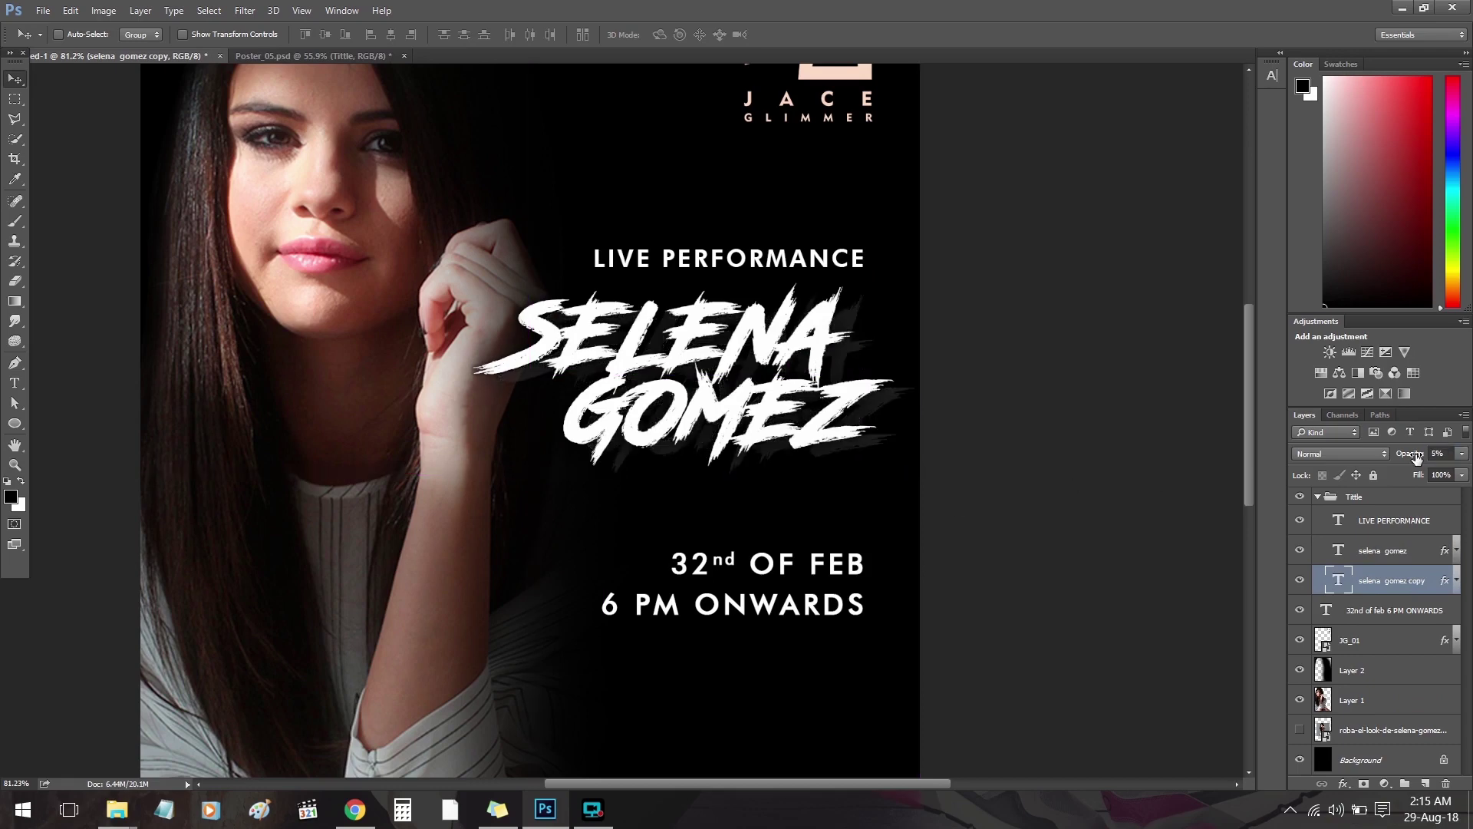
type("0")
key("Return")
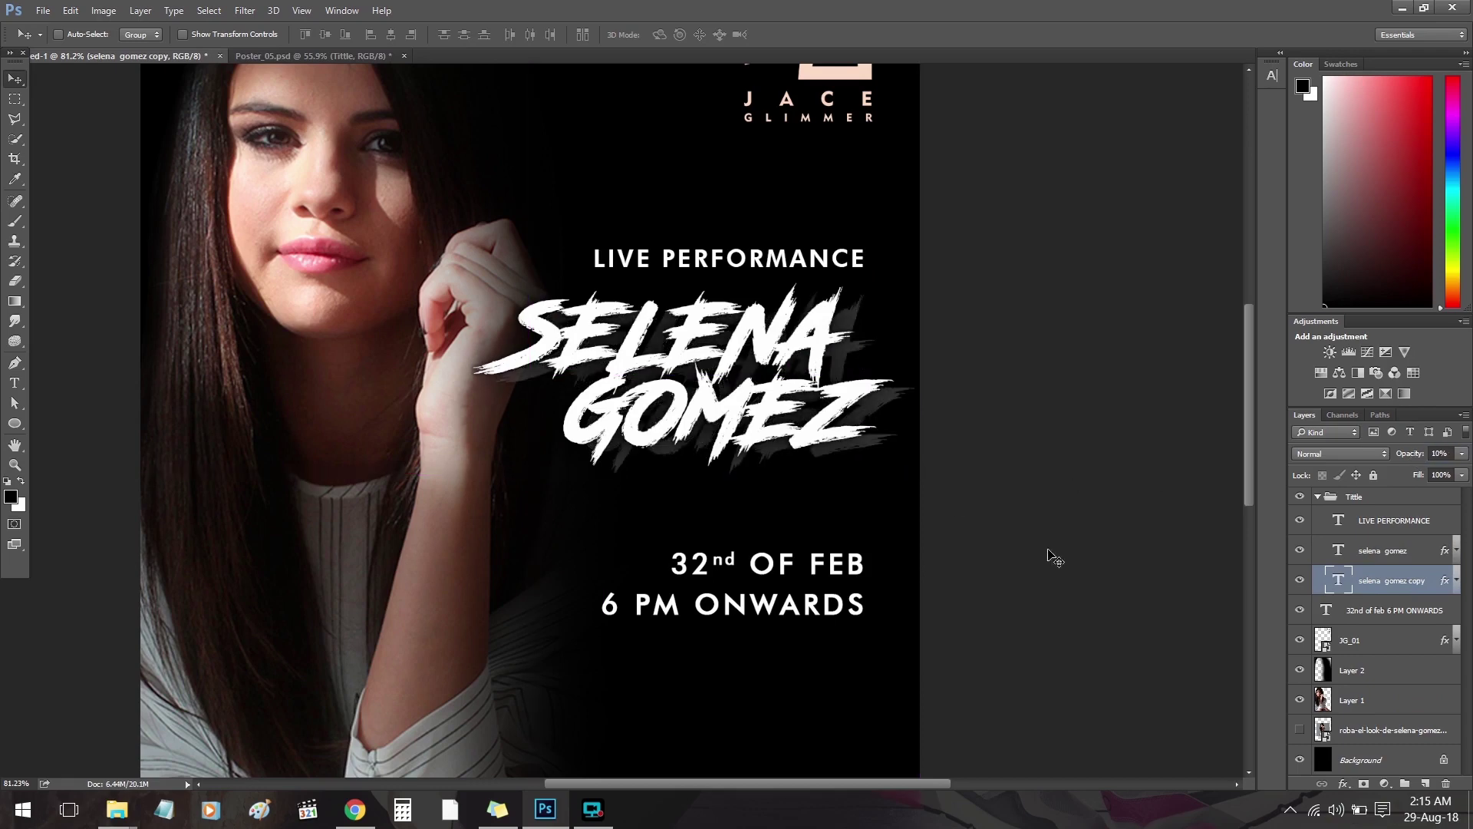
mouse_move(820, 535)
left_mouse_down()
mouse_move(818, 482)
mouse_move(881, 509)
left_mouse_up()
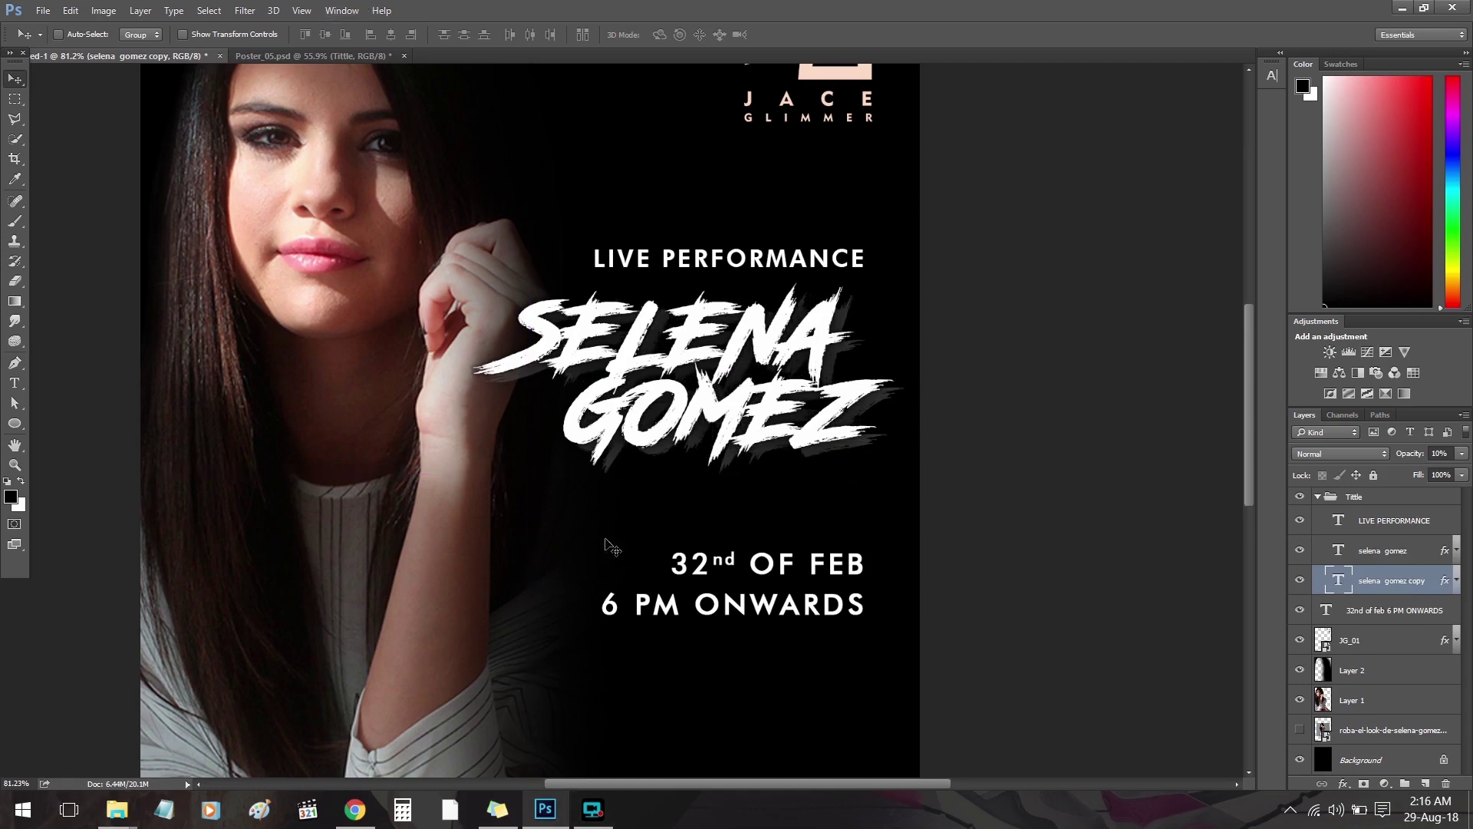
key("z")
key("ctrl+minus")
key("ctrl+minus")
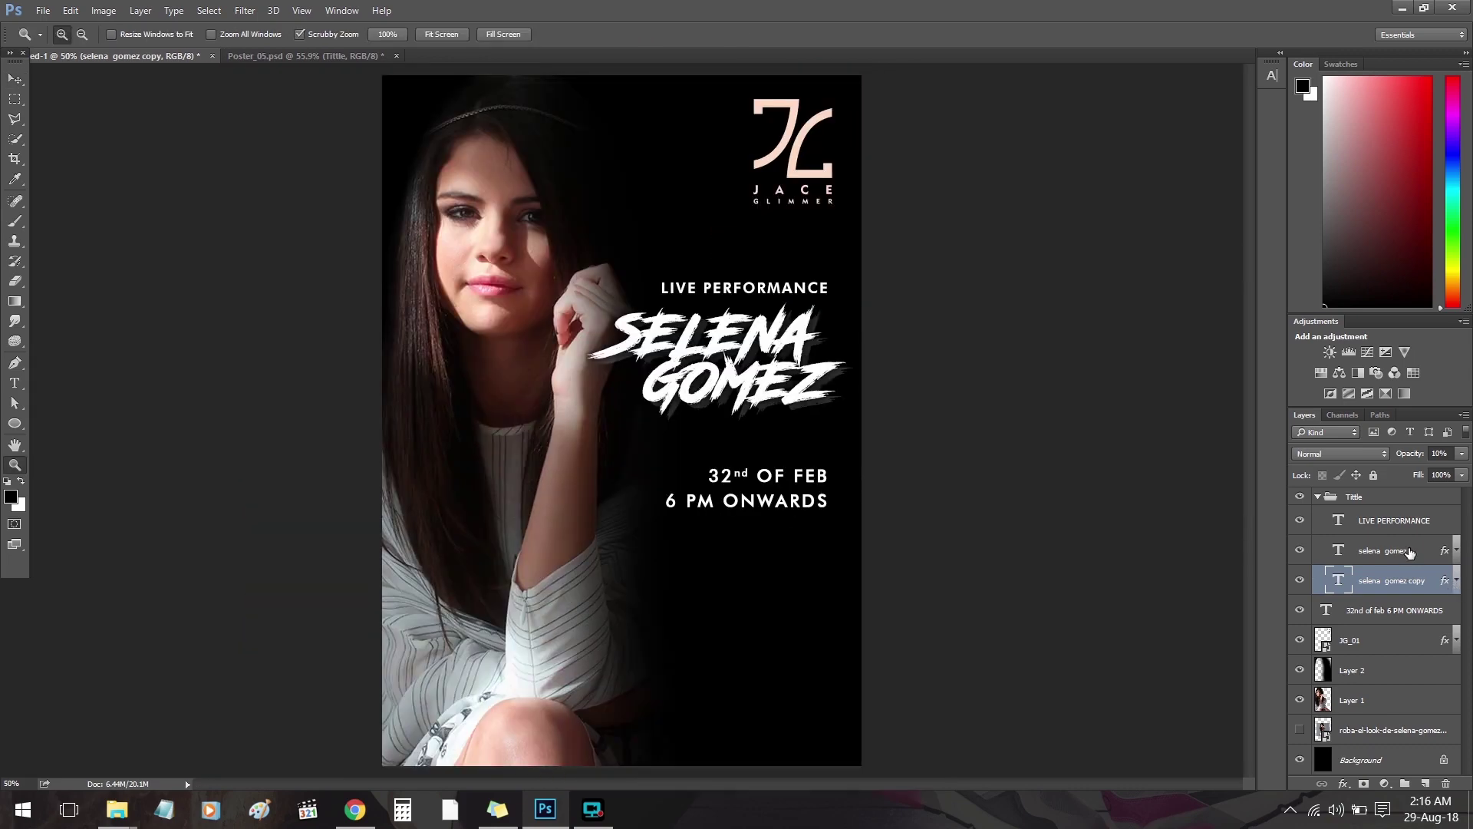
Recolour the SELENA GOMEZ name deep pink f94661.
left_click(1410, 552)
key("t")
left_click(545, 34)
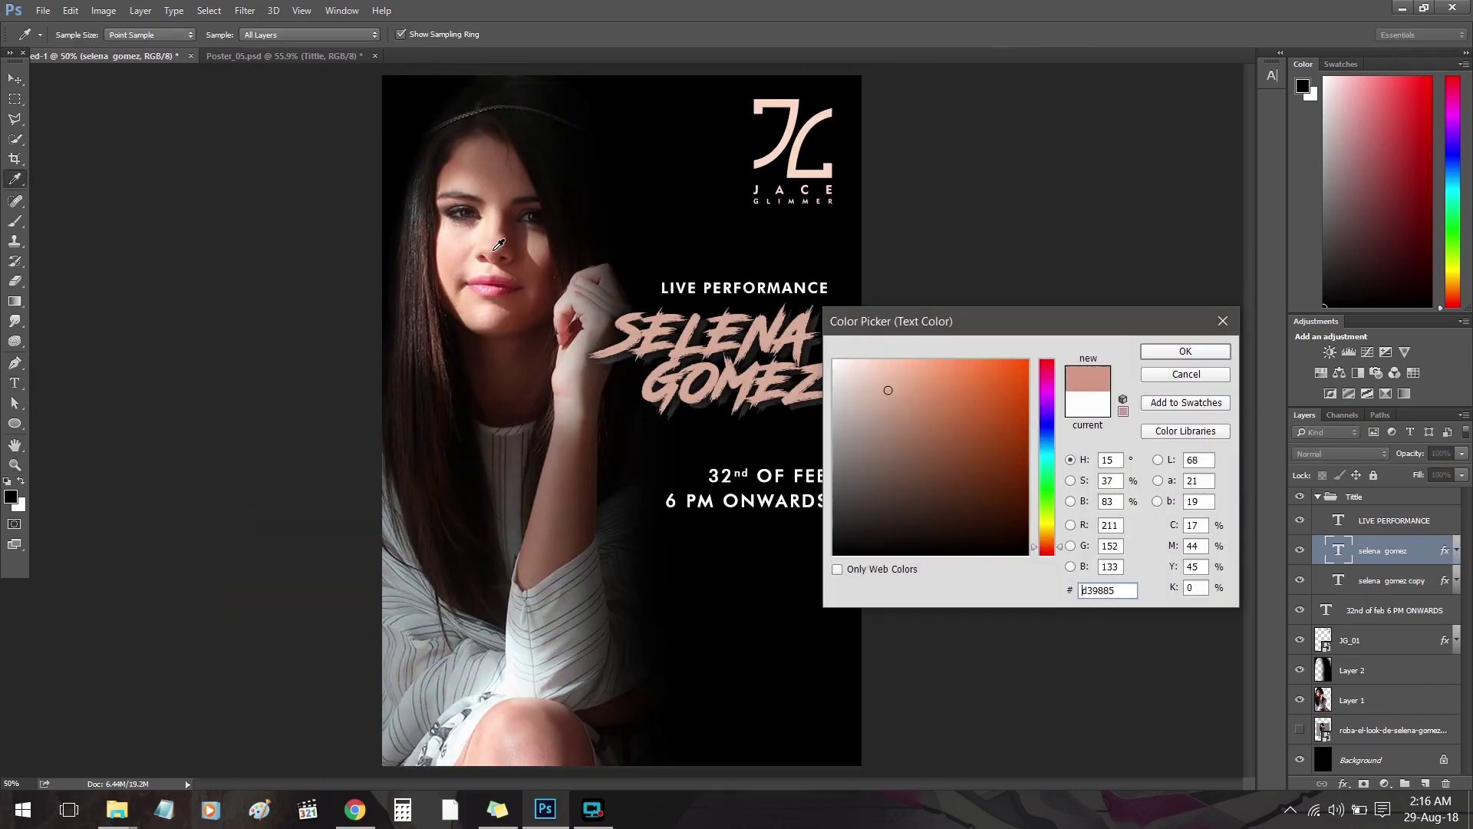
mouse_move(499, 244)
left_mouse_down()
mouse_move(457, 282)
mouse_move(477, 272)
left_mouse_up()
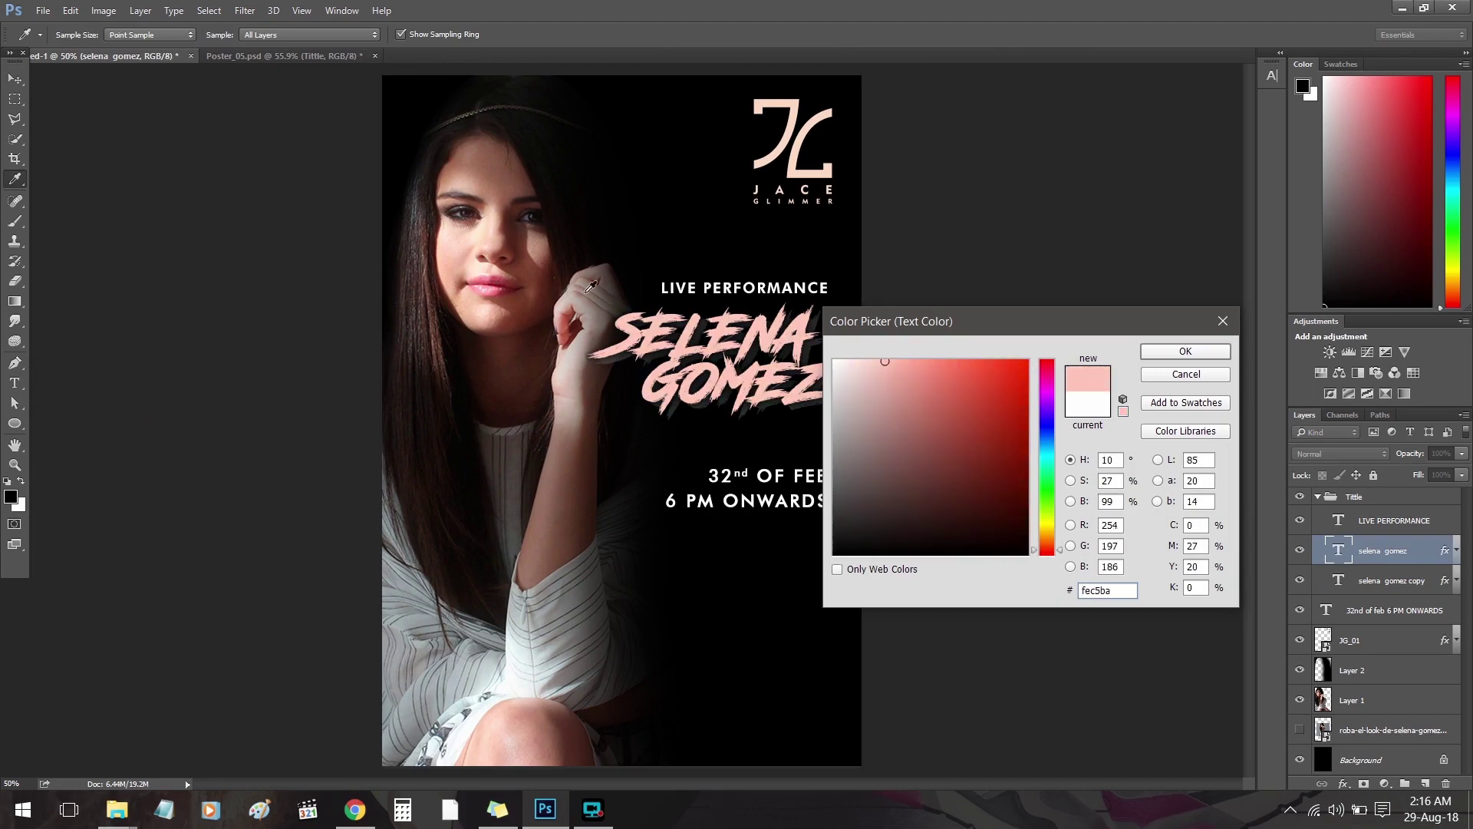
left_click_drag(591, 286, 494, 282)
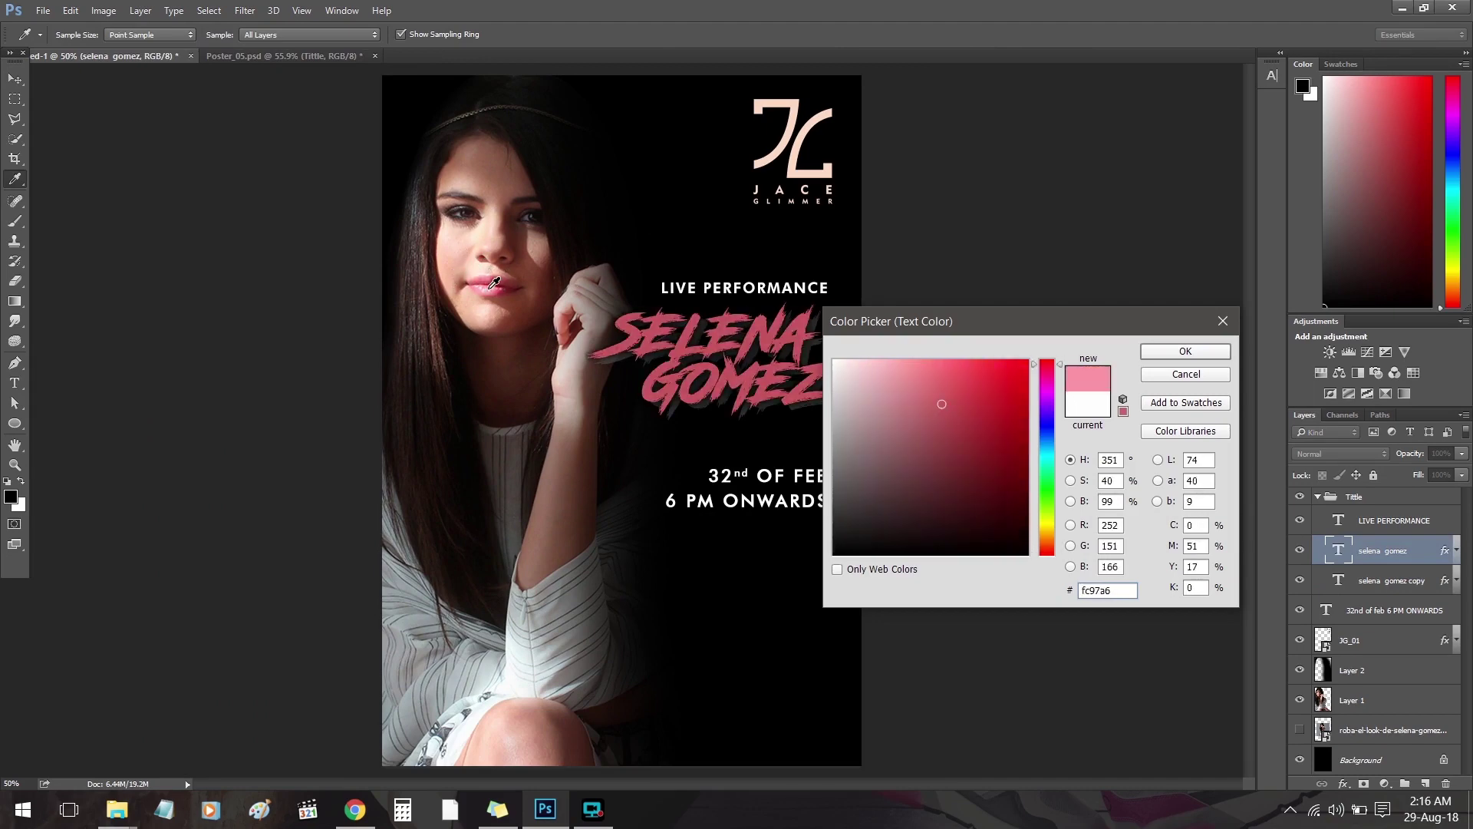
left_click_drag(905, 382, 954, 361)
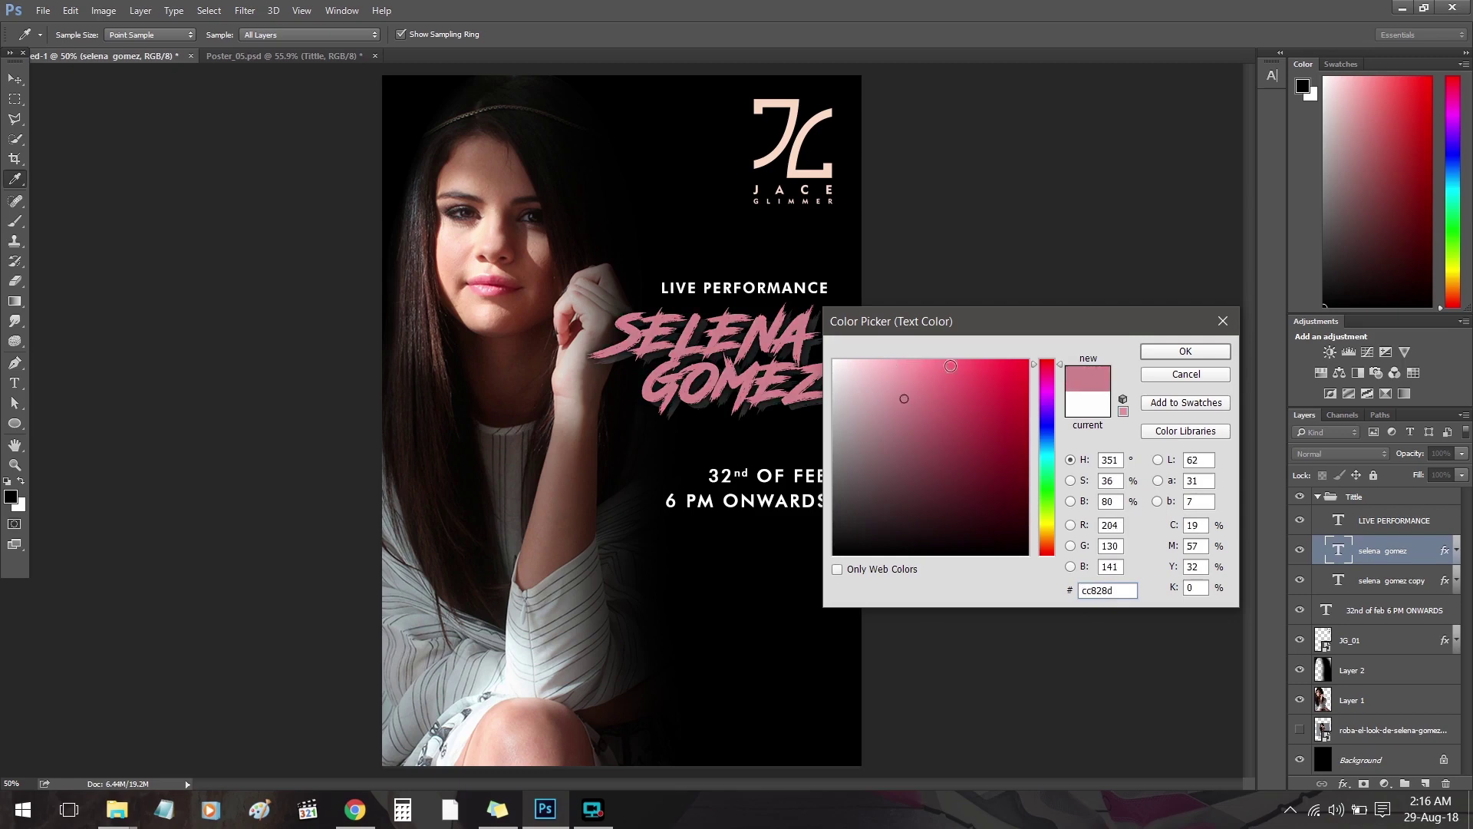
left_click(973, 363)
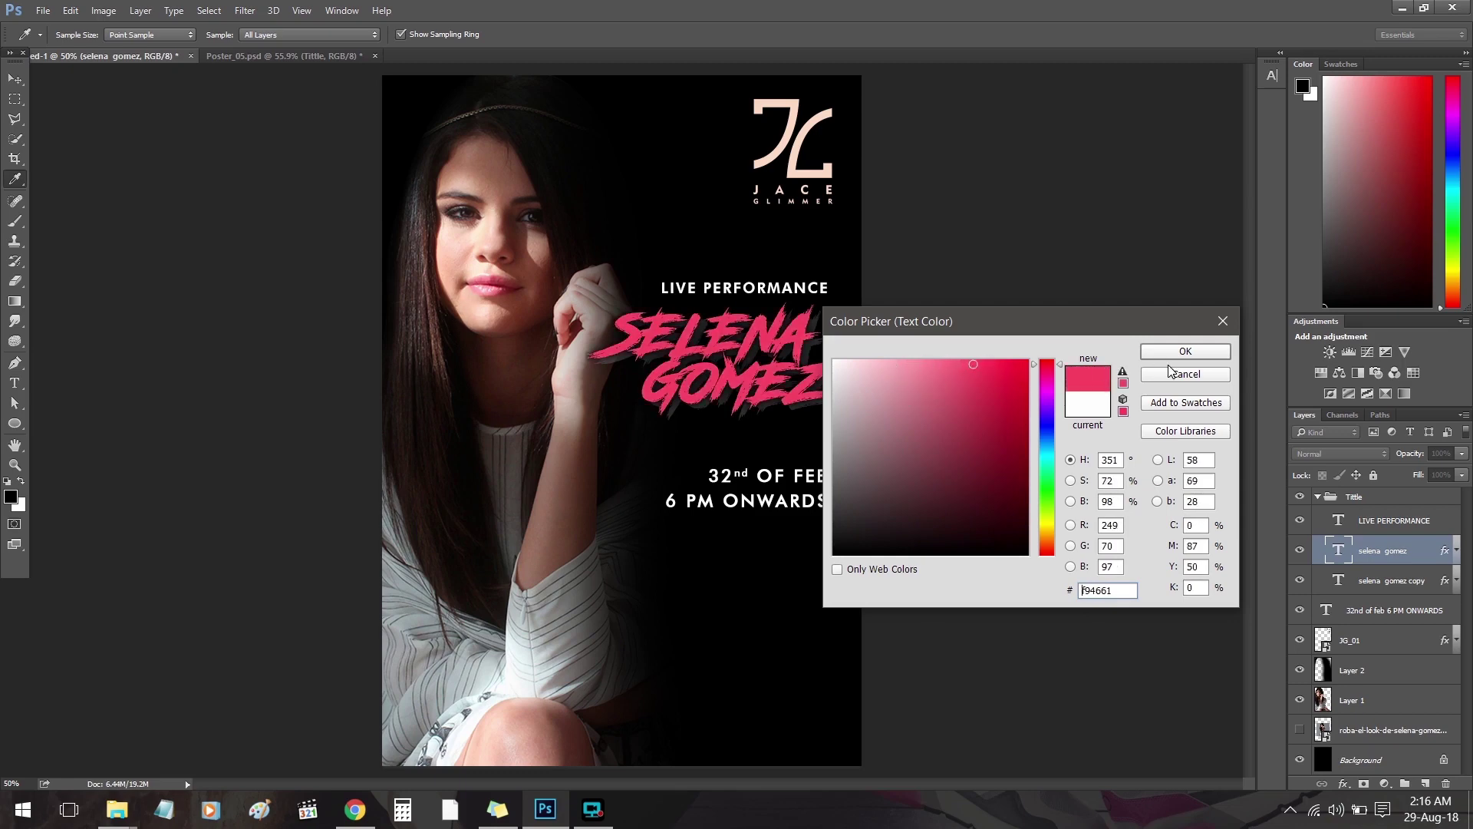
left_click(1185, 351)
key("v")
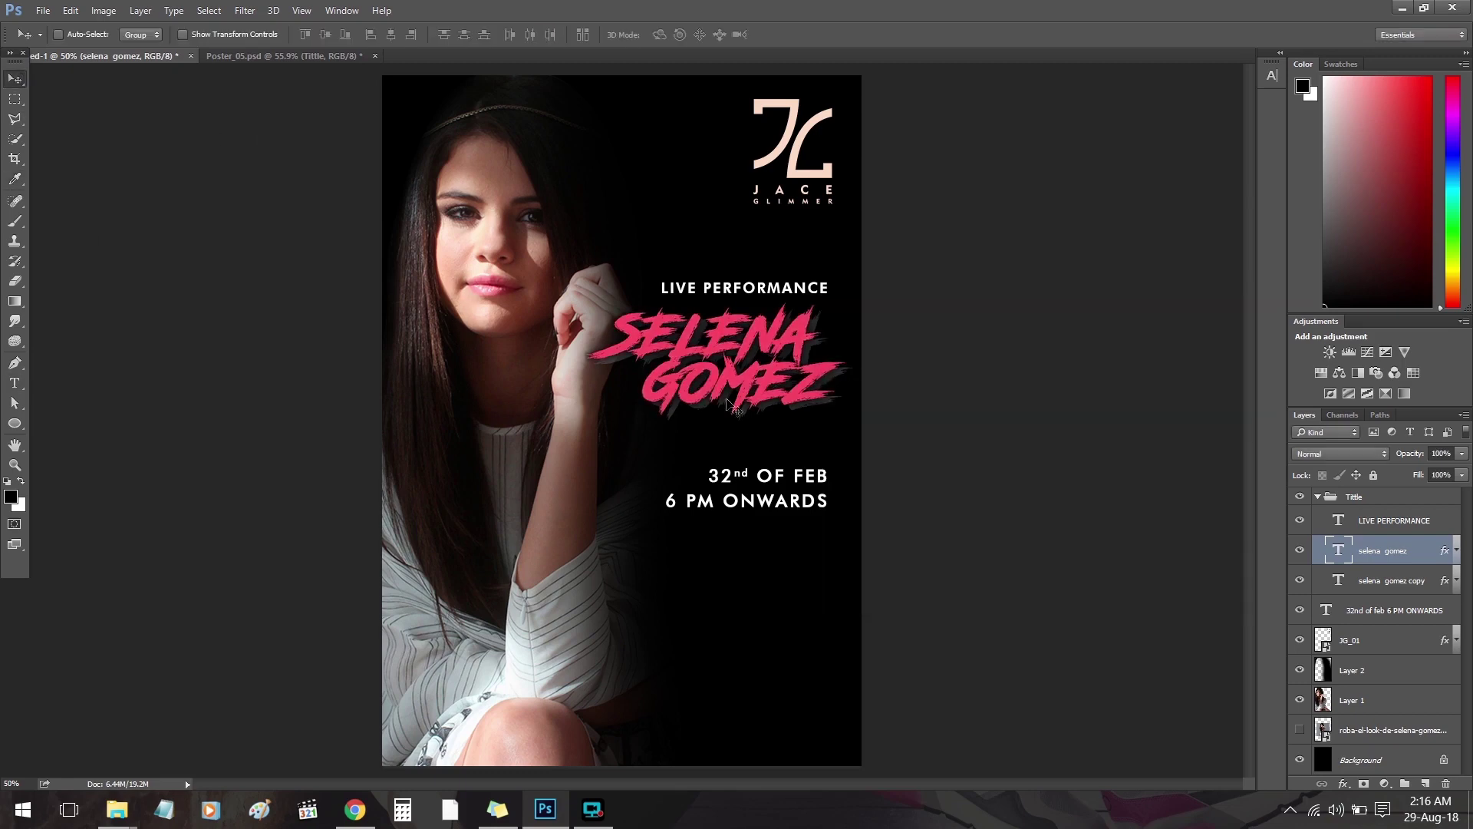
left_click(1389, 587)
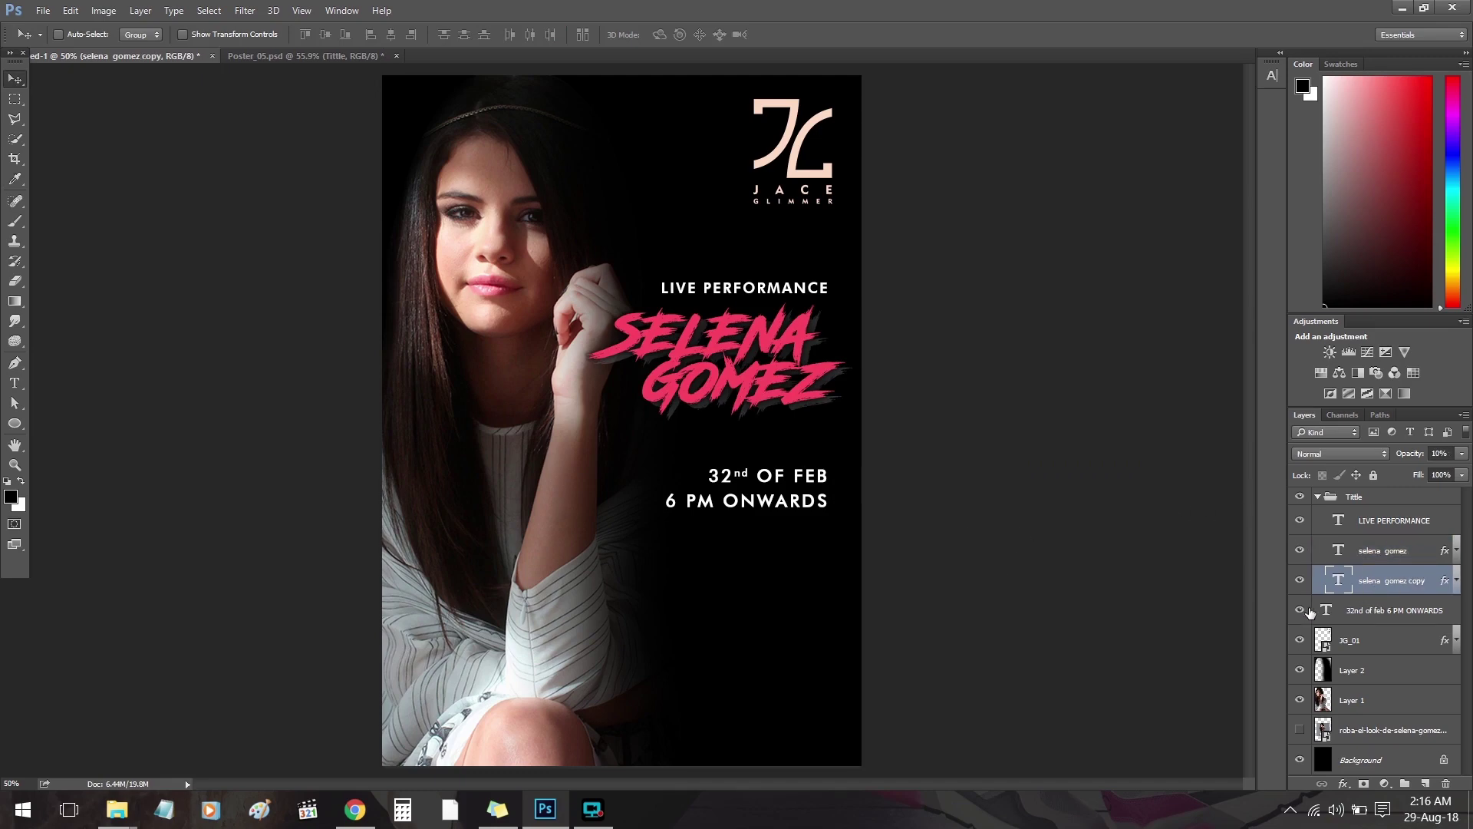
Copy the Footer group from Poster_05.psd into the dark poster.
left_click(330, 56)
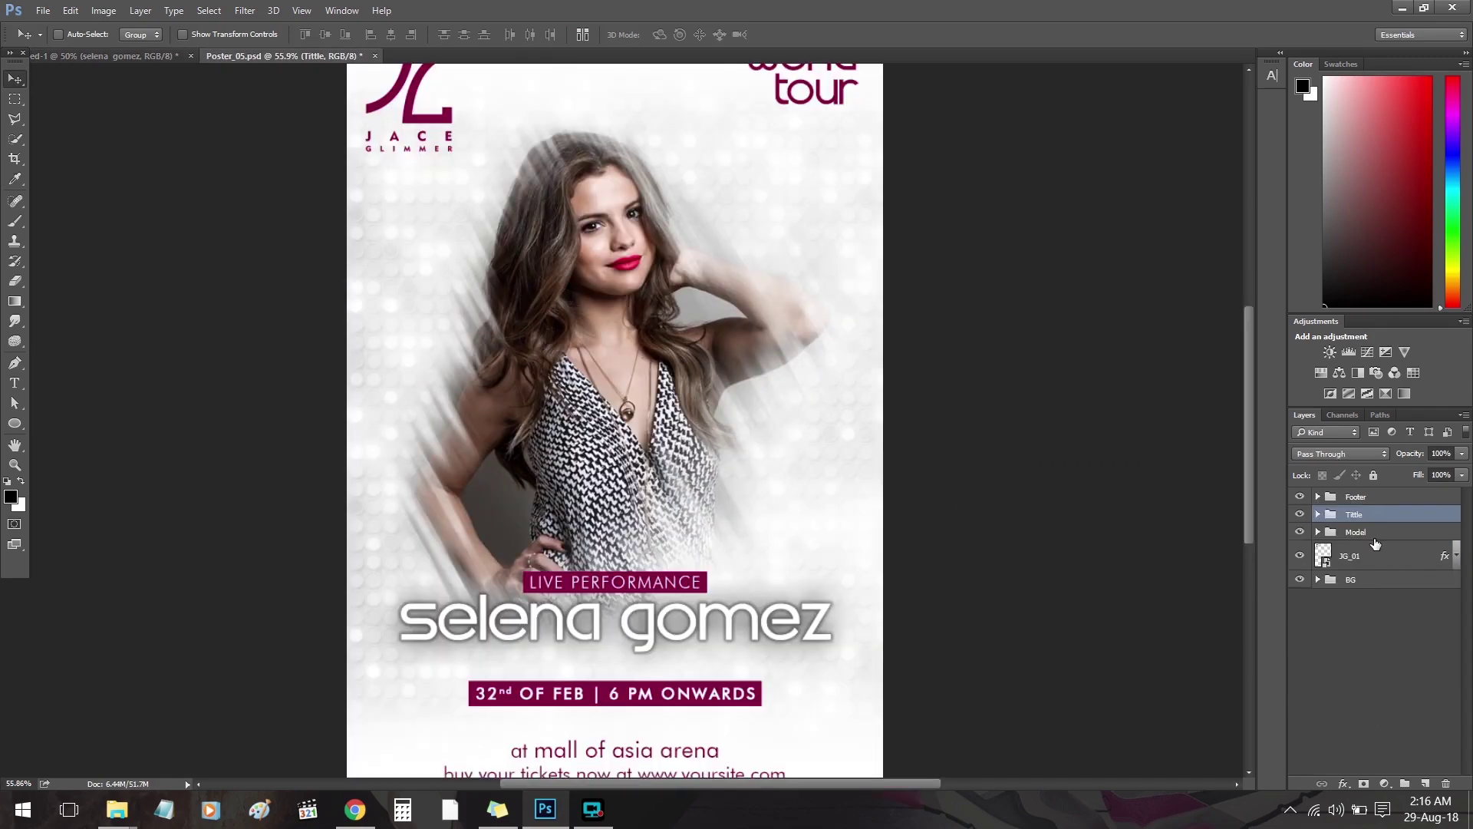
left_click(1360, 533)
left_click(1362, 500)
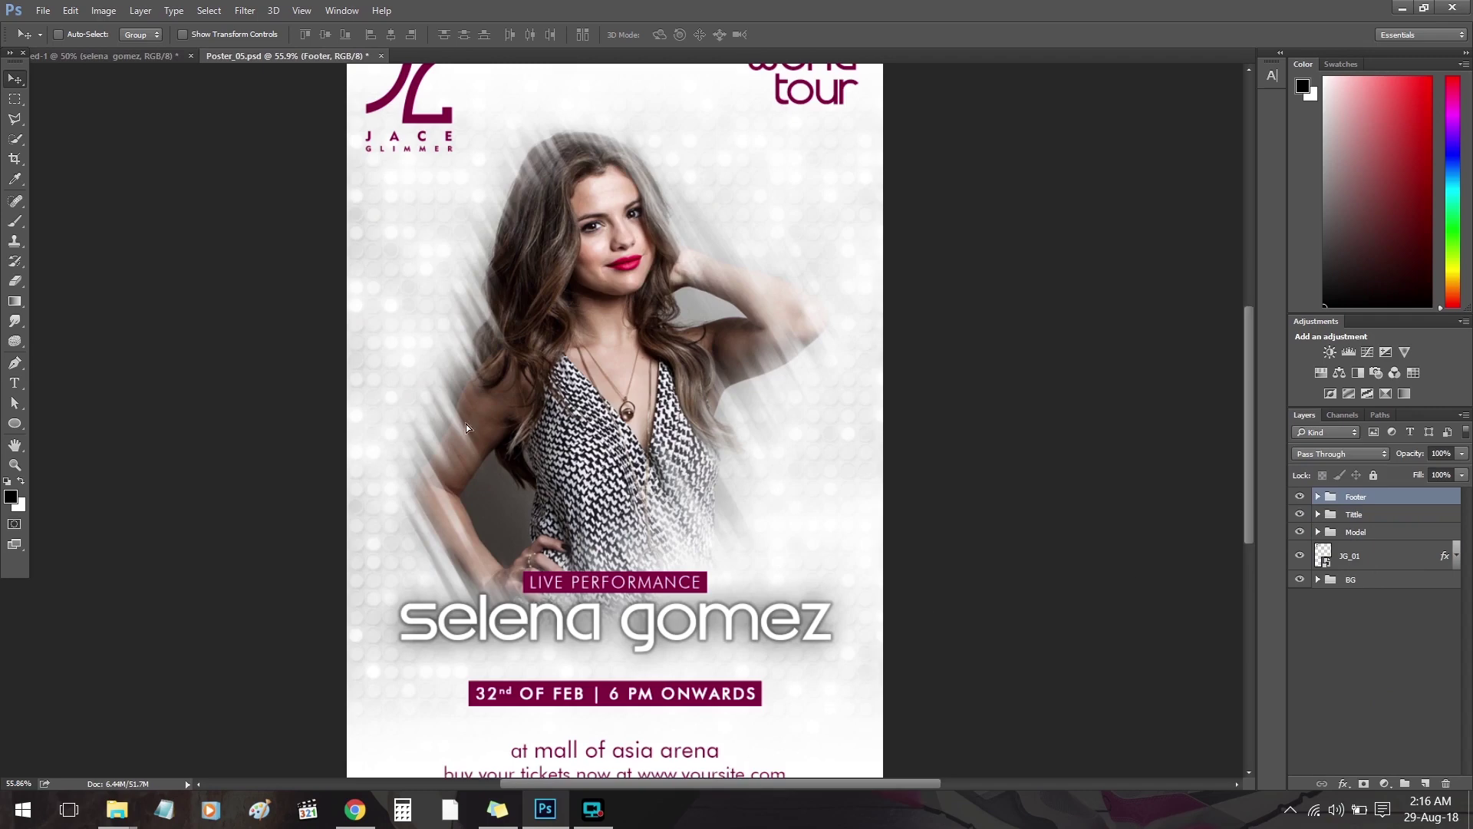
left_click_drag(466, 427, 817, 681)
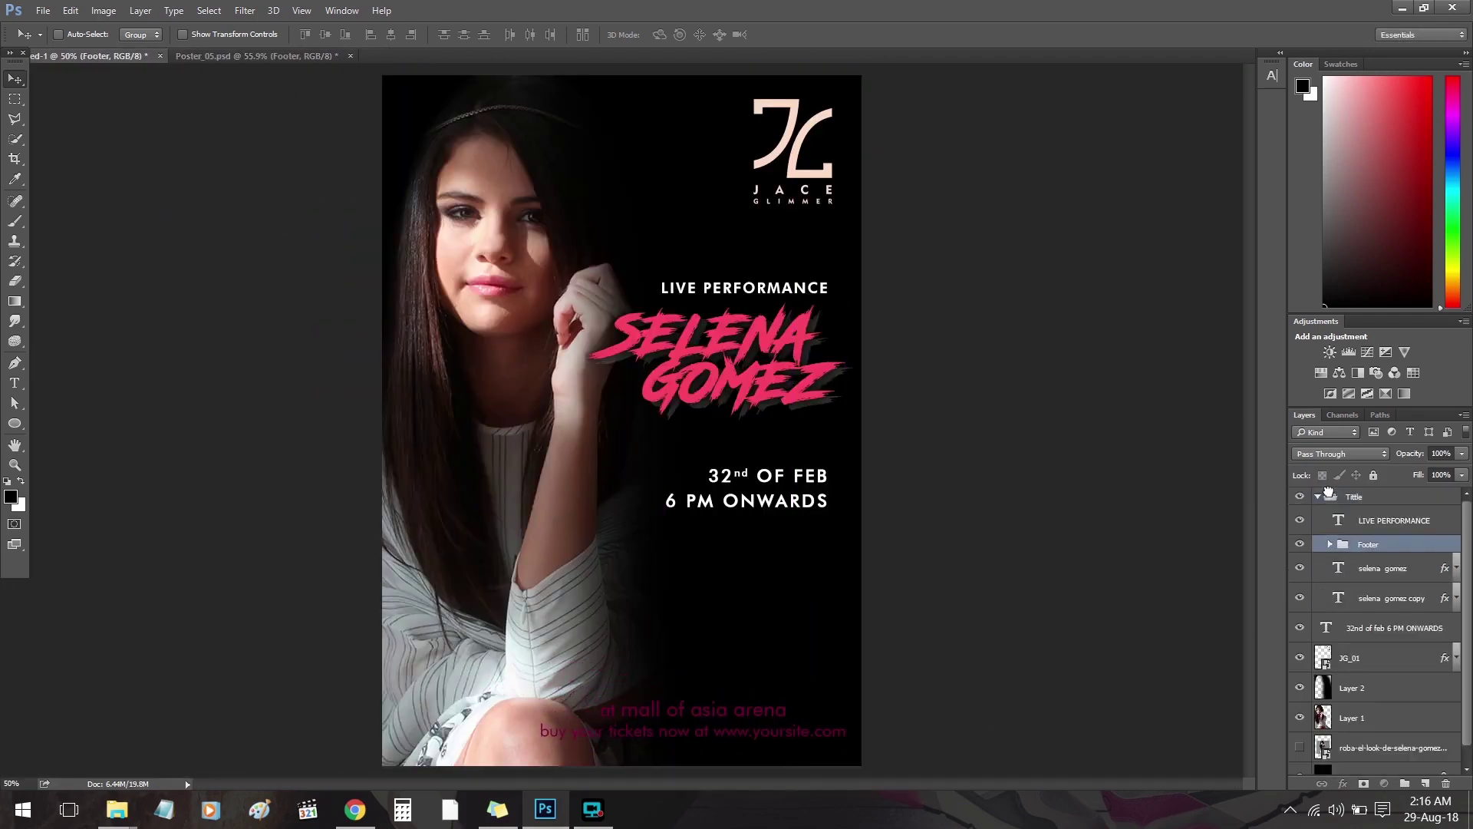
Move the Footer group out of Tittle and right-align the venue line with the tickets line.
left_click_drag(1345, 546, 1336, 499)
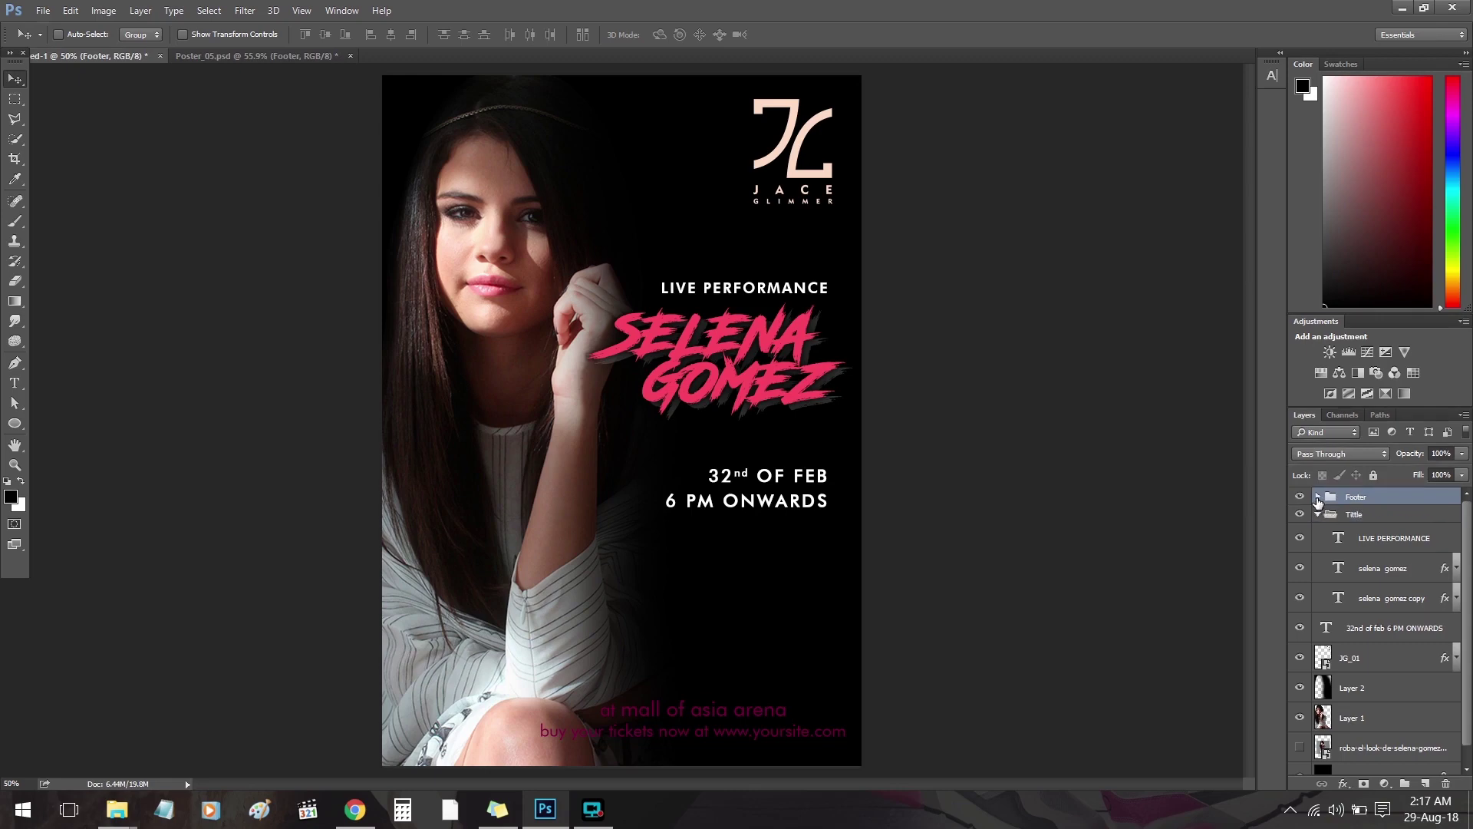
left_click(1318, 497)
left_click(1392, 520)
left_click(1392, 550, "shift")
left_click(412, 34)
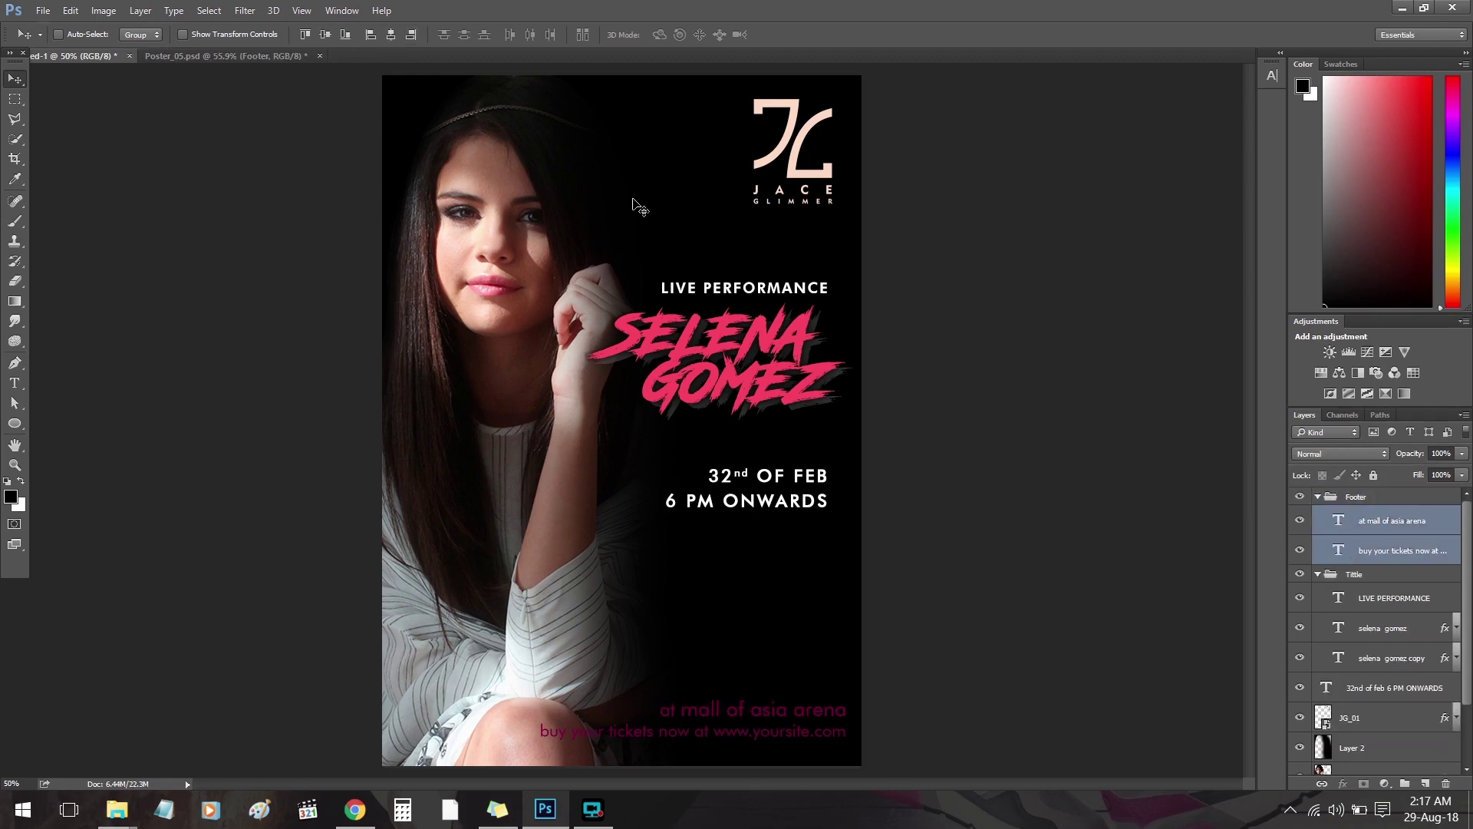
Shrink the tickets line to about 87% and make it white.
left_click(1337, 554)
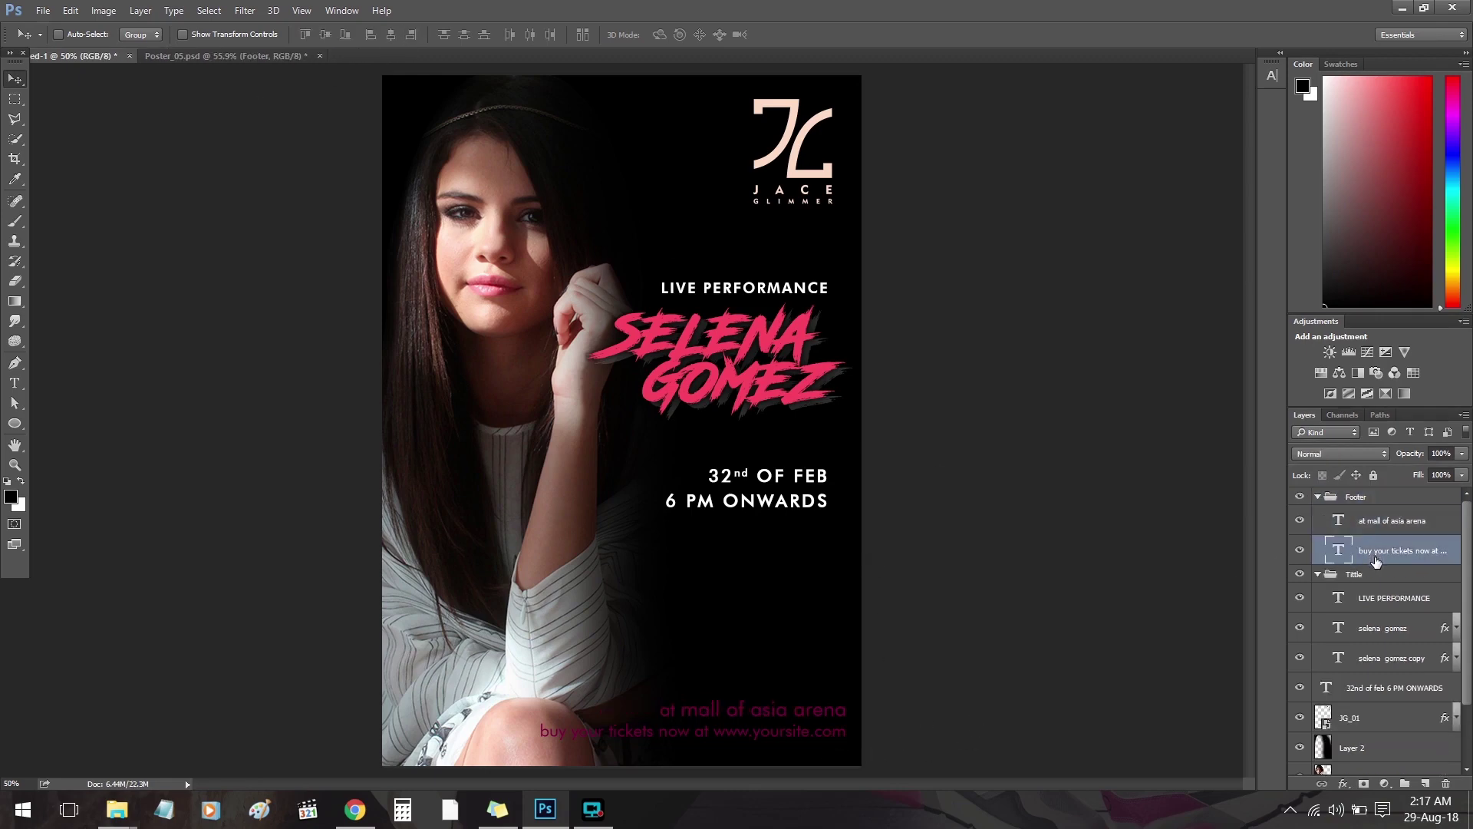
key("ctrl+t")
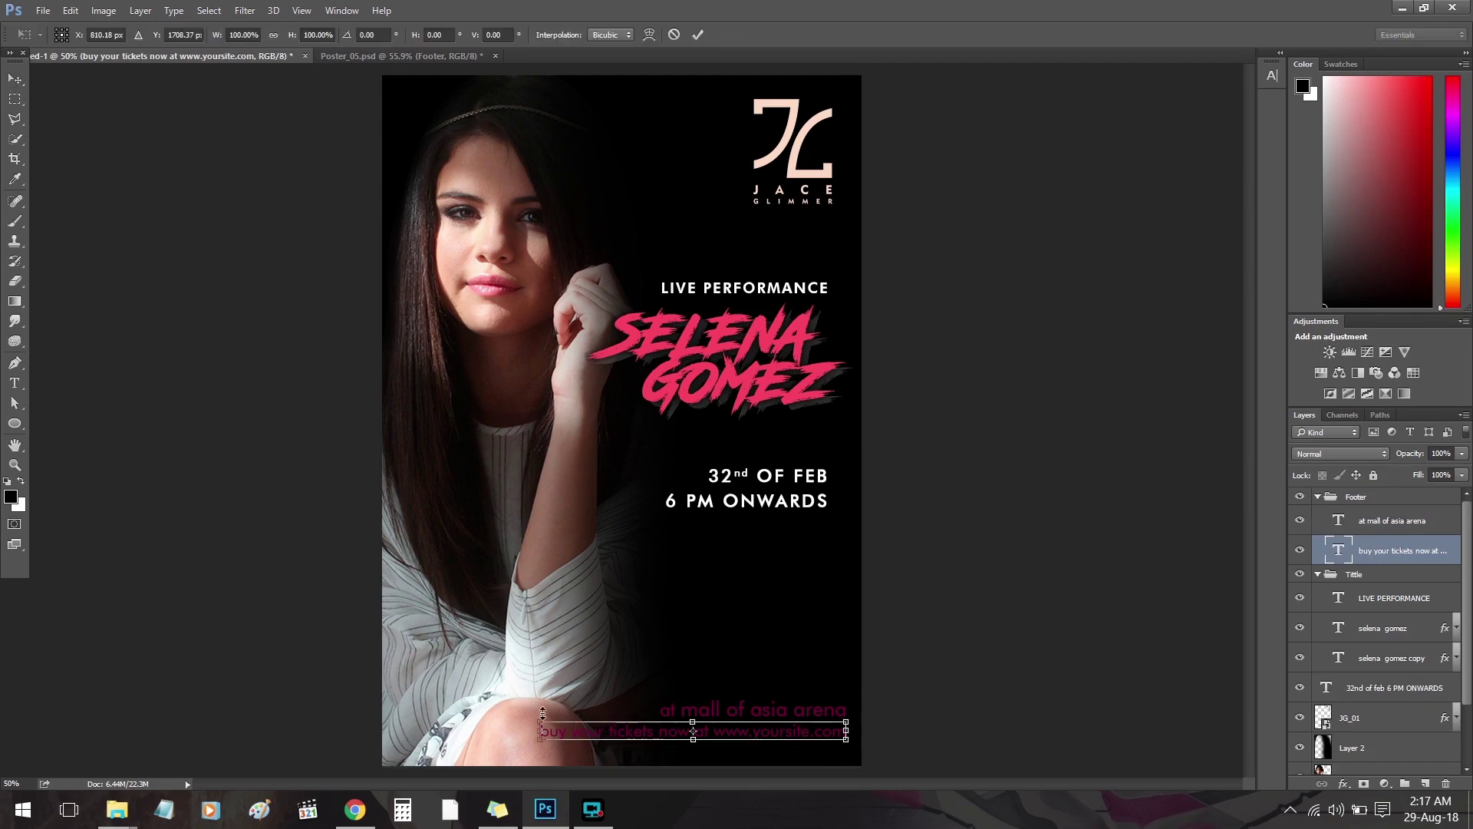
left_click_drag(541, 720, 580, 726)
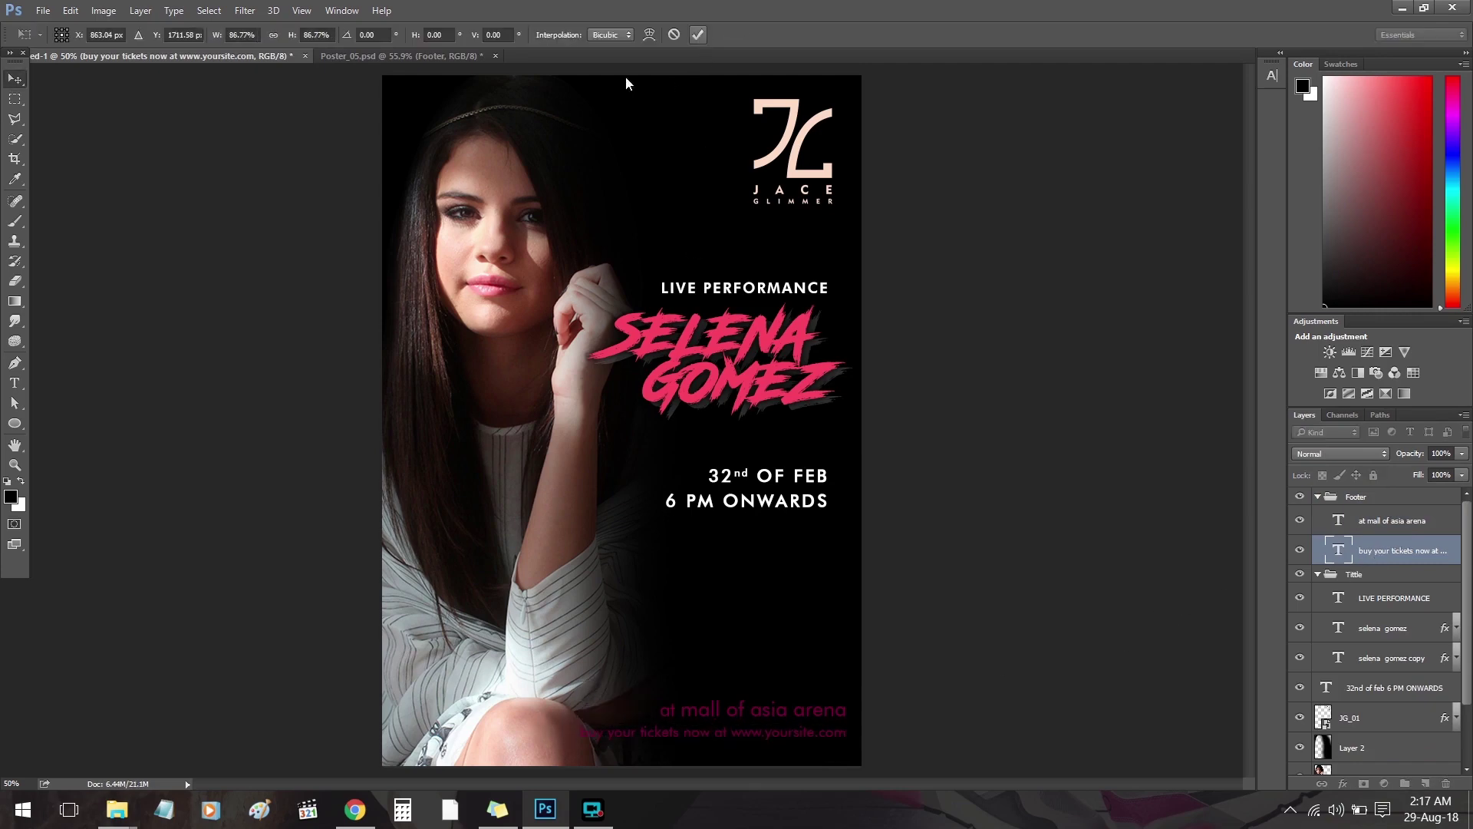
key("Return")
left_click(611, 35)
left_click(1182, 352)
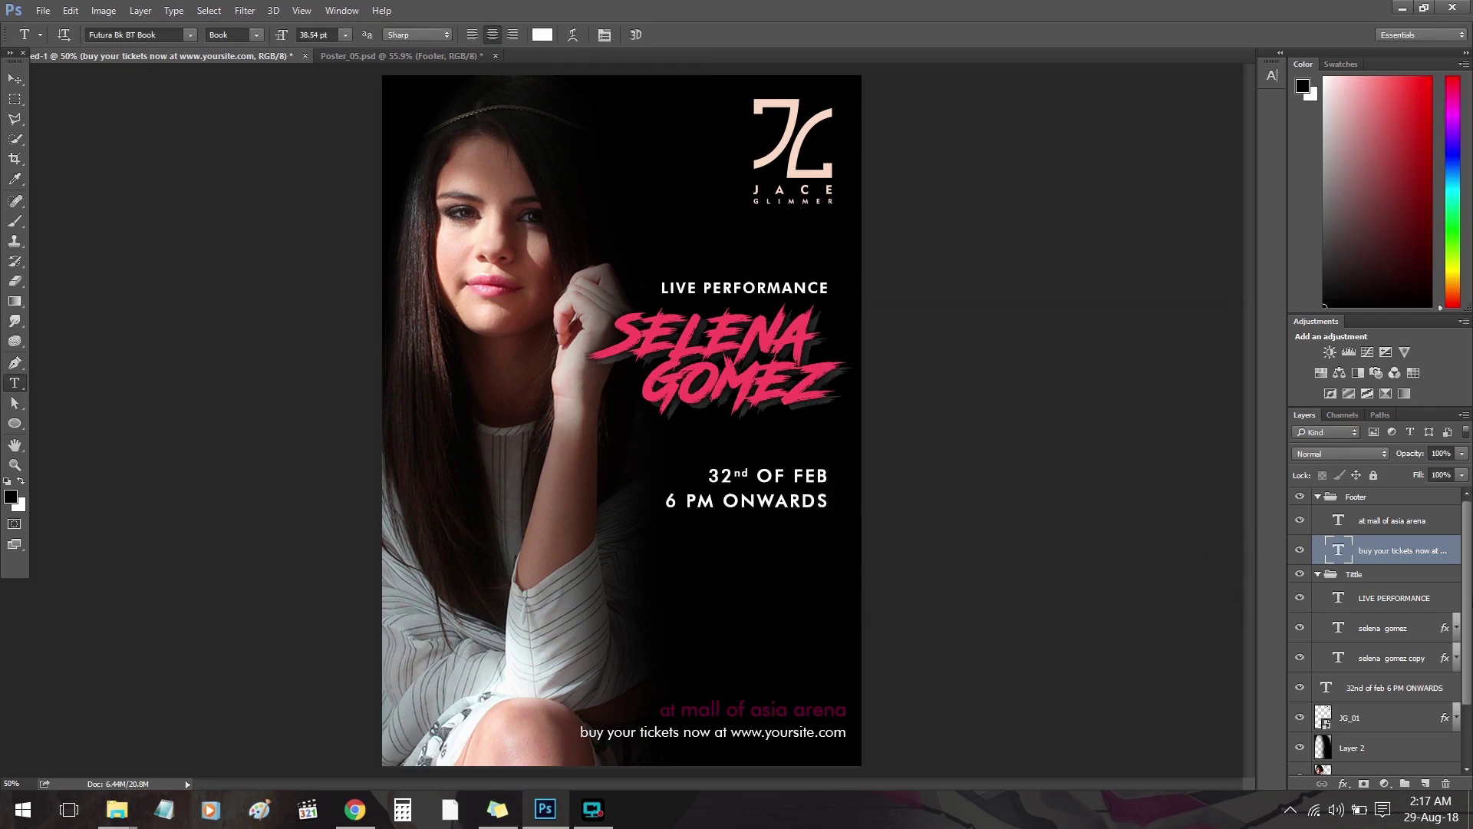
Make the 'at mall of asia arena' venue line white.
left_click(1389, 520)
left_click(542, 34)
left_click(842, 348)
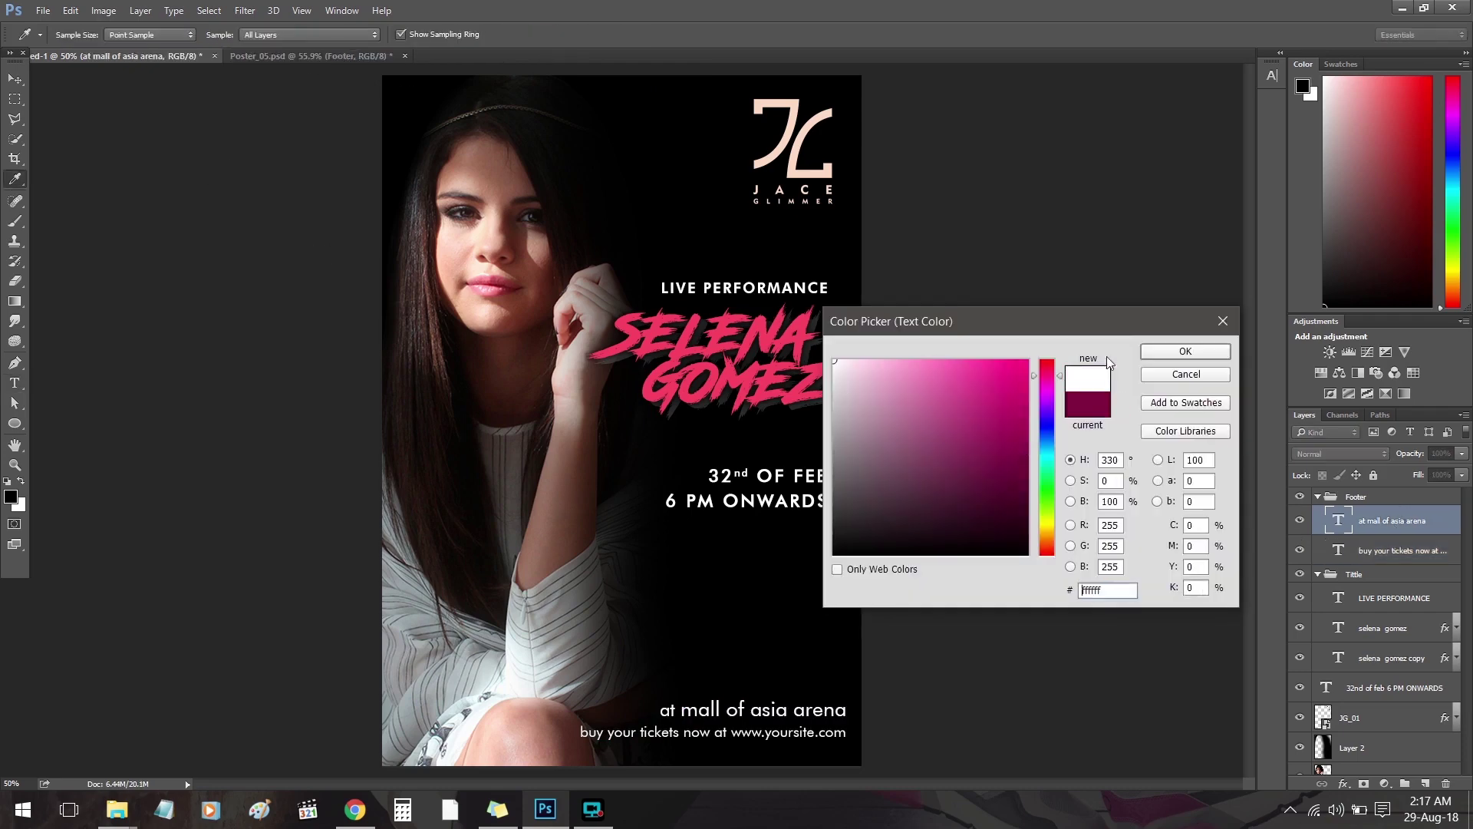
left_click(1182, 353)
Collapse the Footer and Tittle groups in the Layers panel.
left_click(1339, 497)
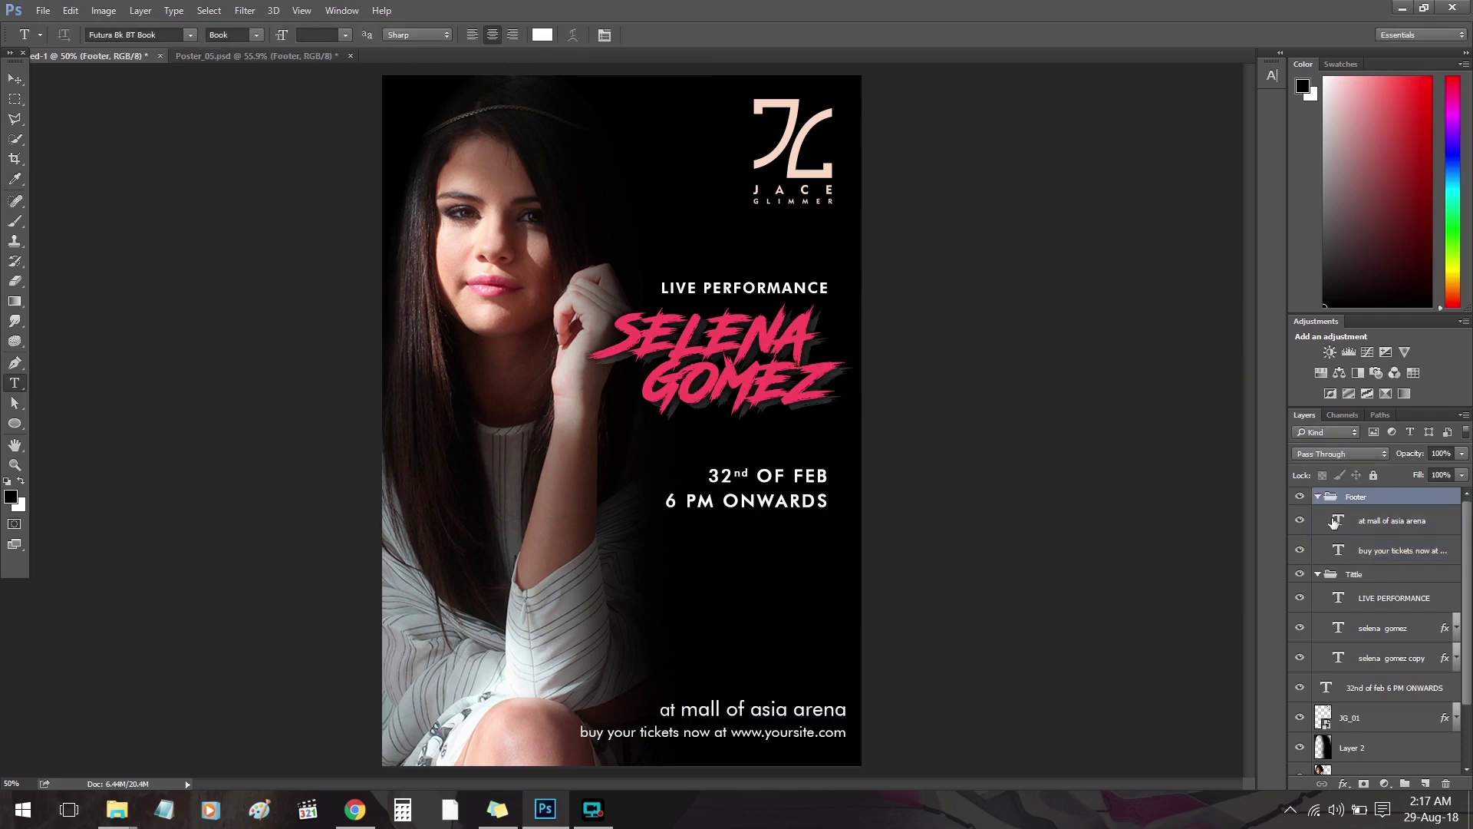
left_click(1318, 497)
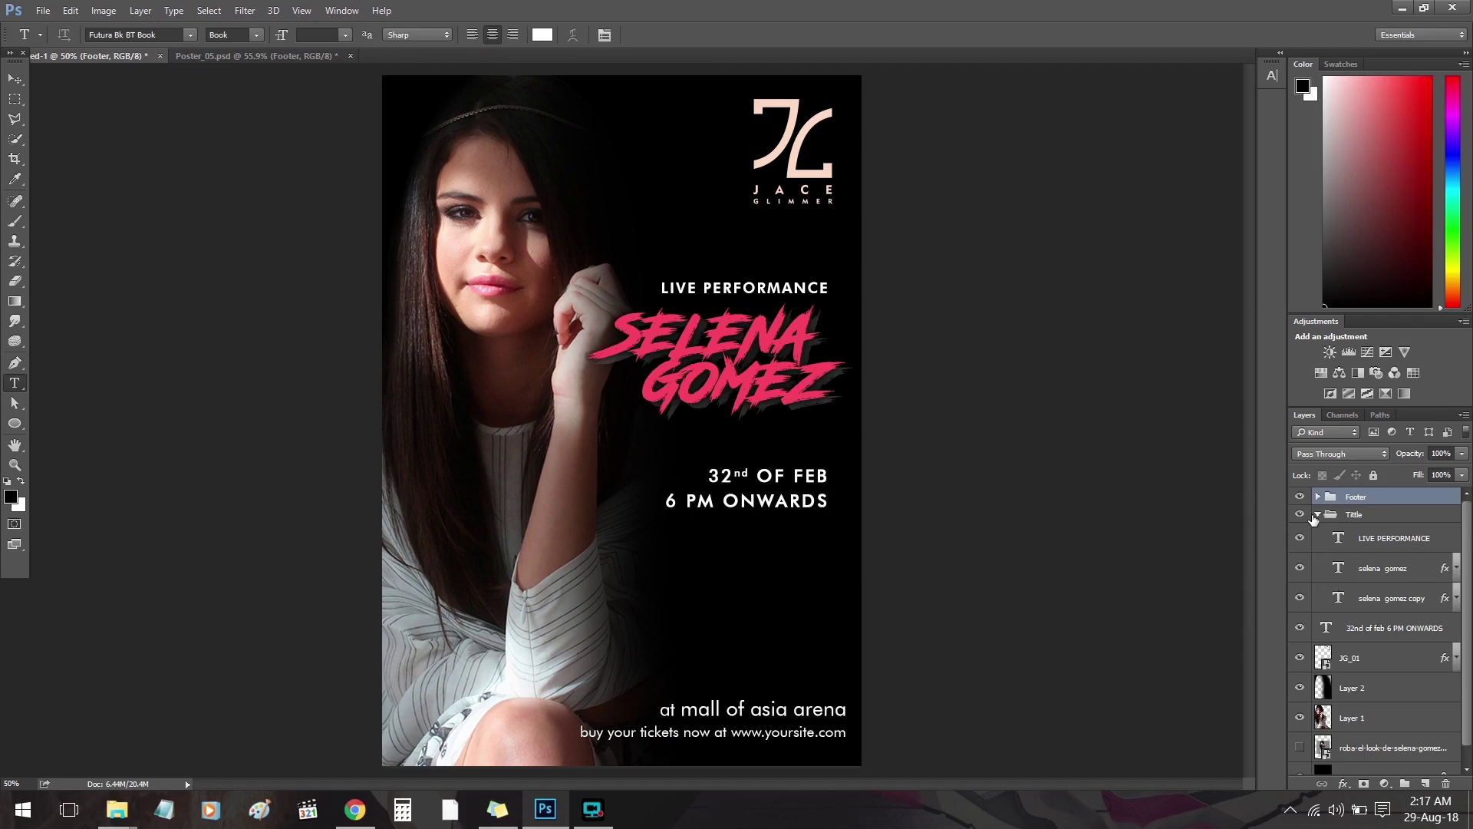
left_click(1314, 516)
left_click(1300, 514)
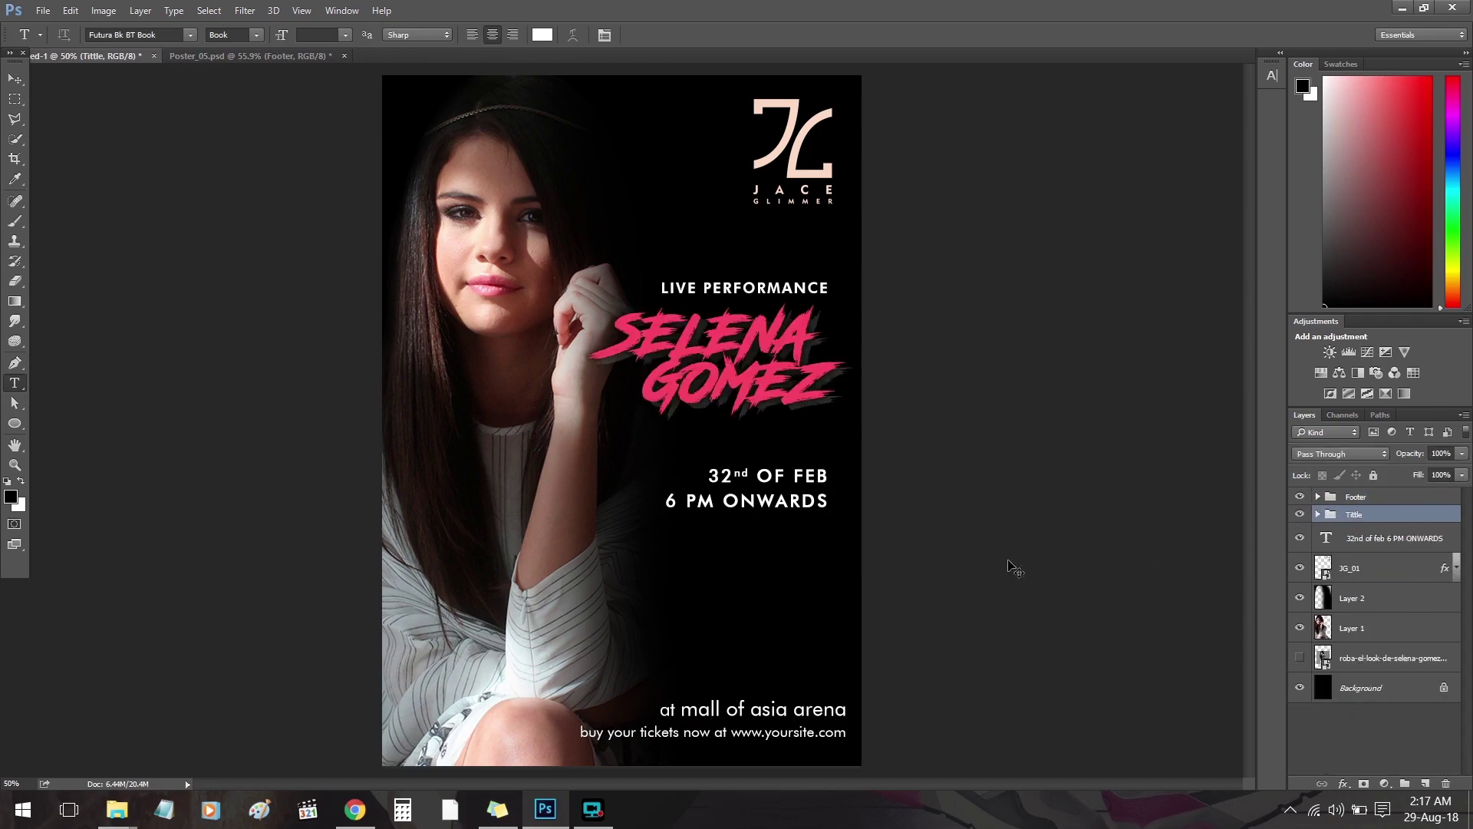
Scale the Tittle group to about 117% and move it about 30 px up.
key("ctrl+t")
left_click_drag(721, 353, 702, 403)
left_click_drag(832, 467, 872, 493)
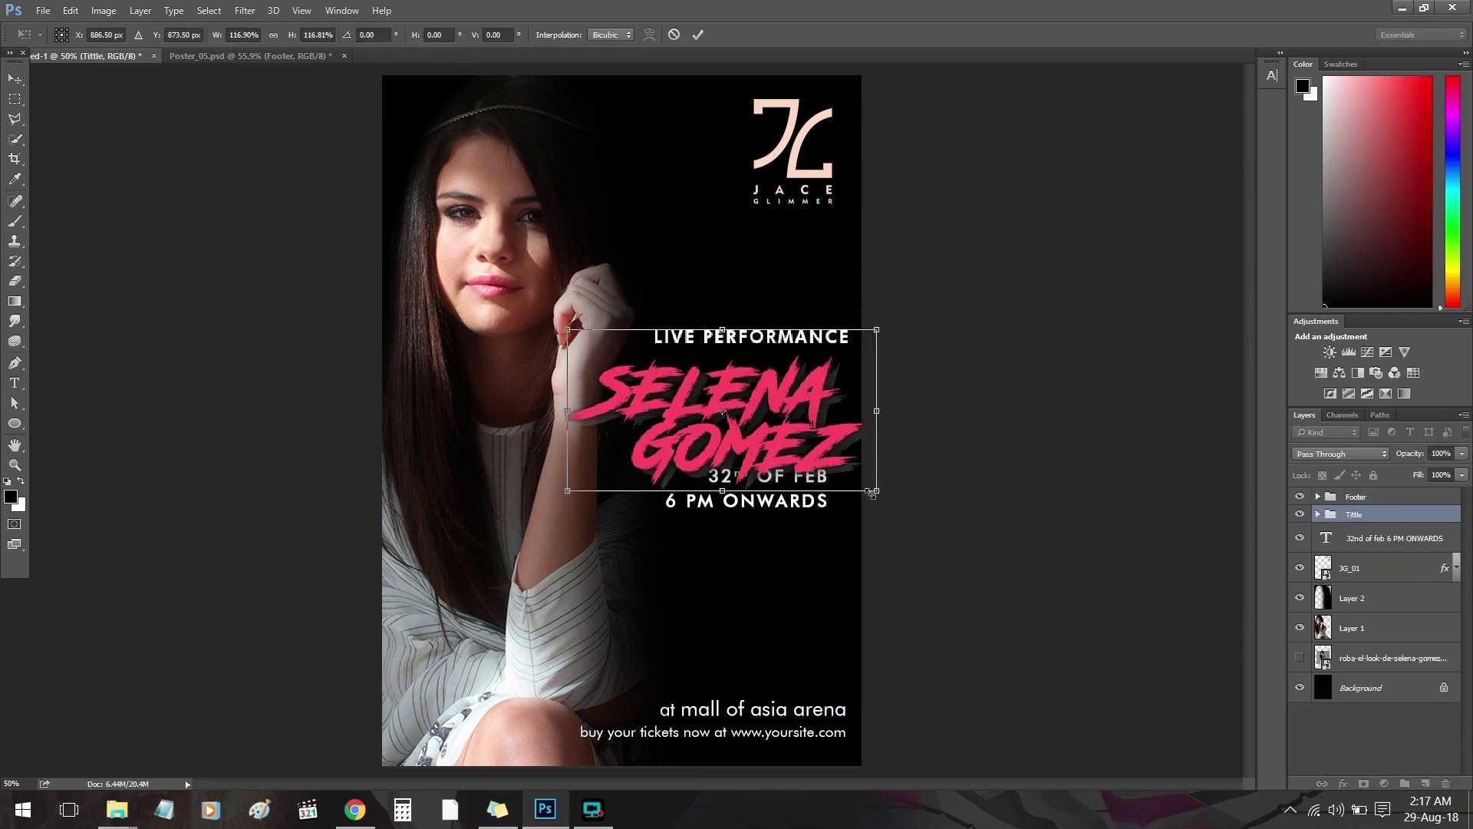
left_click_drag(721, 414, 706, 404)
key("Return")
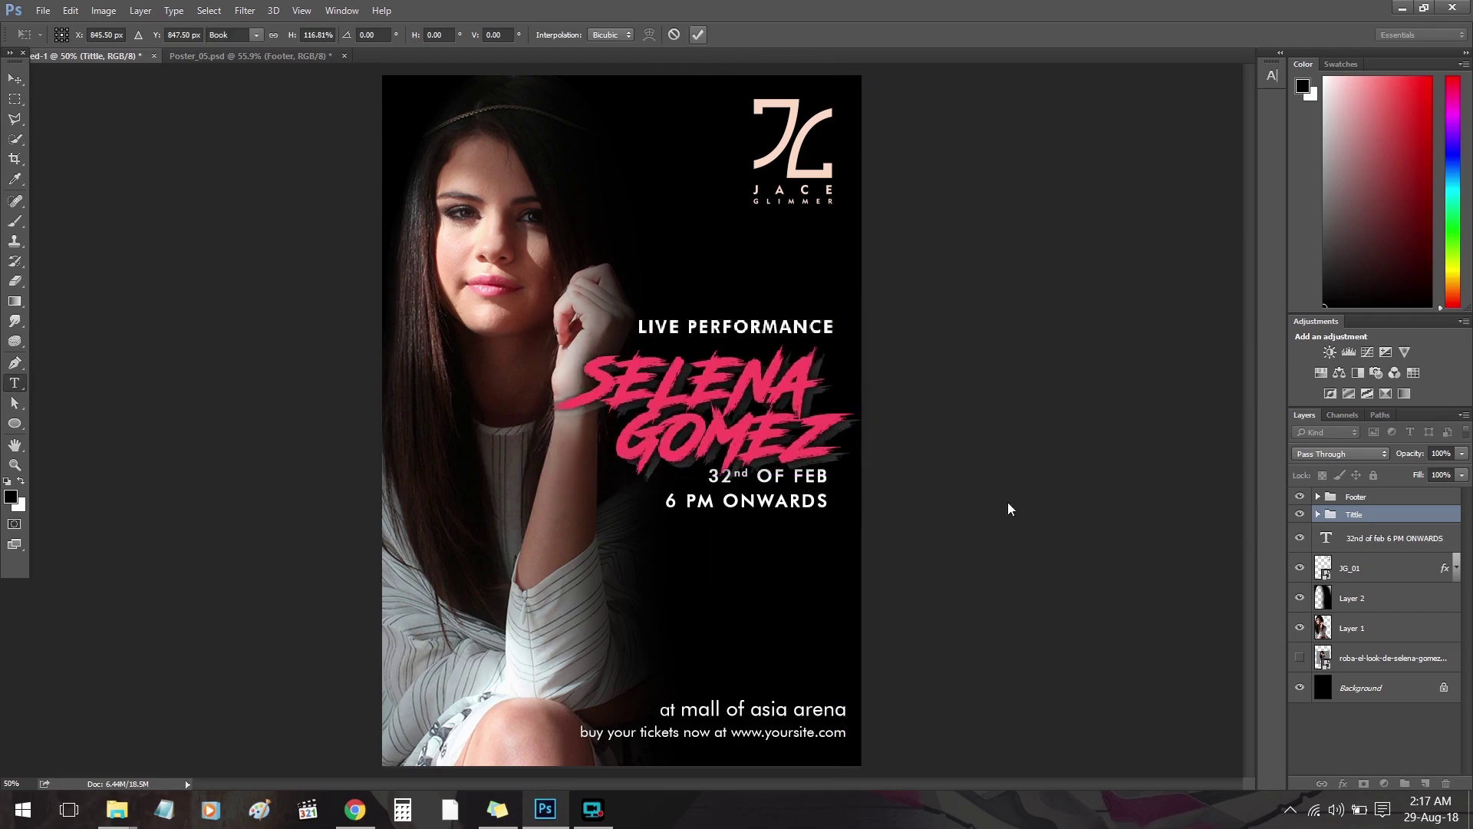
key("v")
left_click_drag(815, 461, 813, 439)
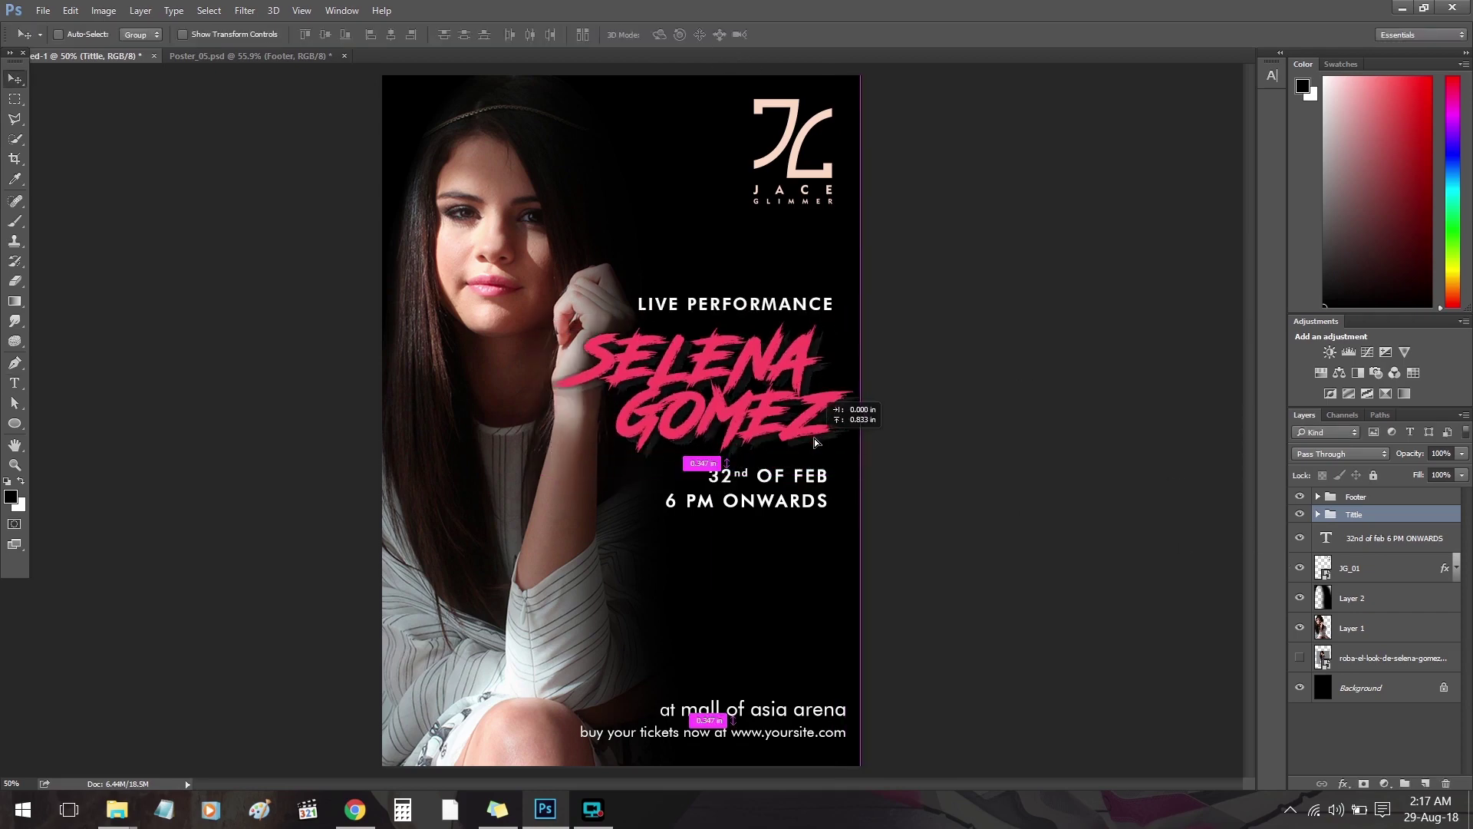
Give JG_01 a Color Overlay sampled from the SELENA GOMEZ pink.
double_click(1443, 577)
left_click(875, 545)
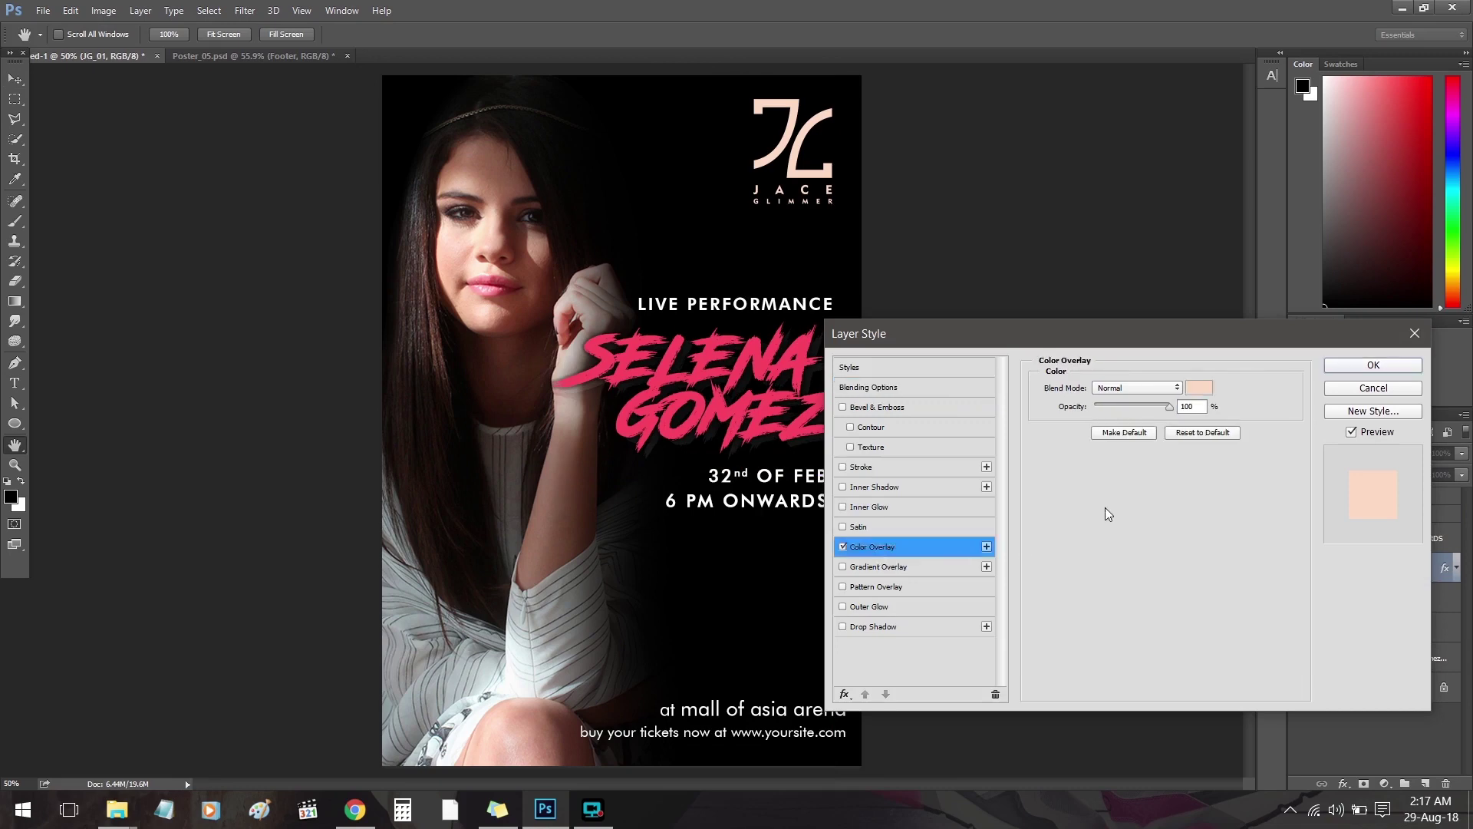
left_click(1109, 567)
left_click(769, 362)
left_click(1186, 350)
left_click(1373, 364)
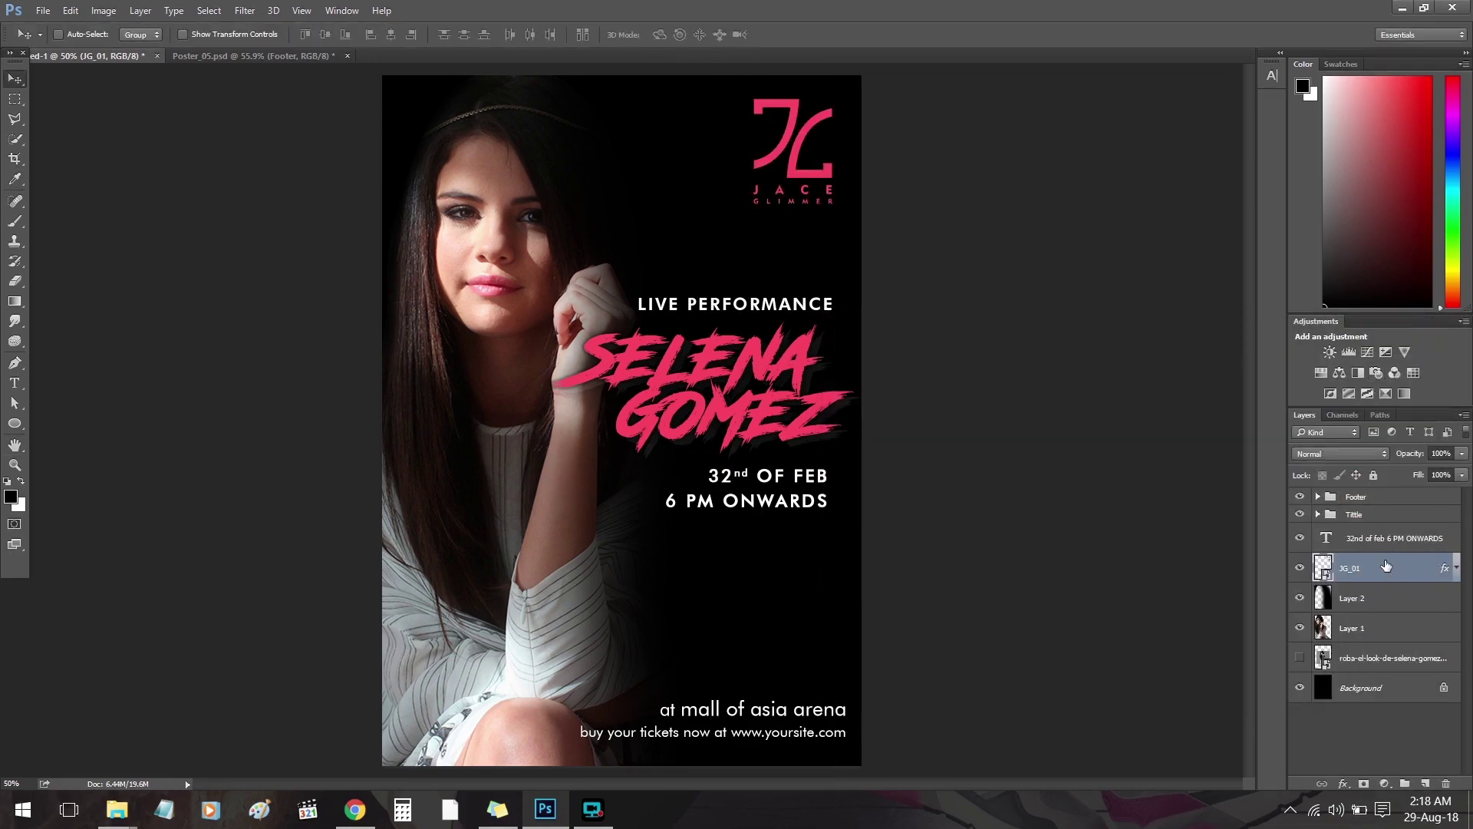
Scale the date text to 120% and move it lower on the poster.
left_click(1370, 540)
left_click_drag(816, 498, 817, 549)
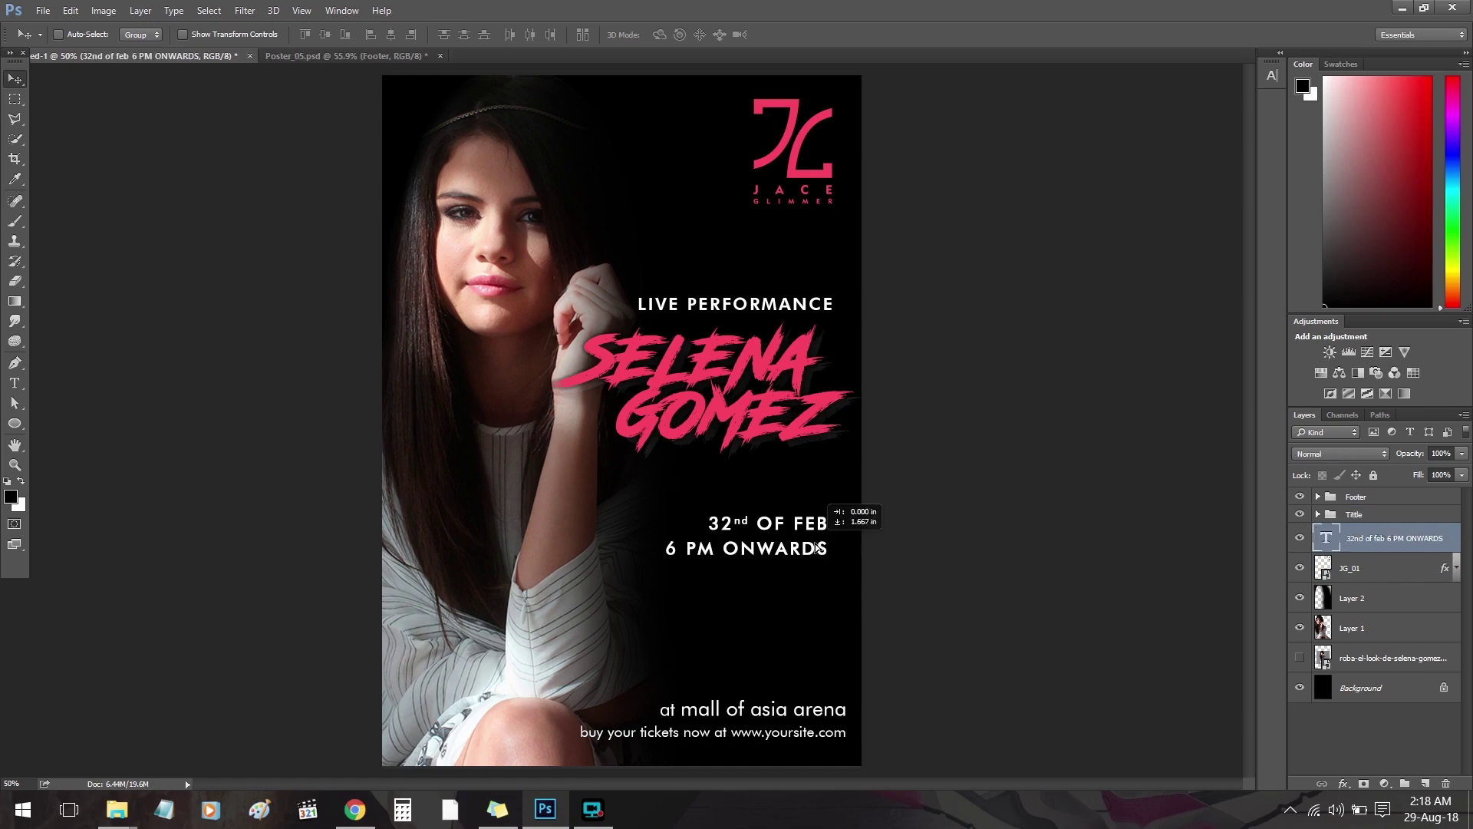
key("ctrl+t")
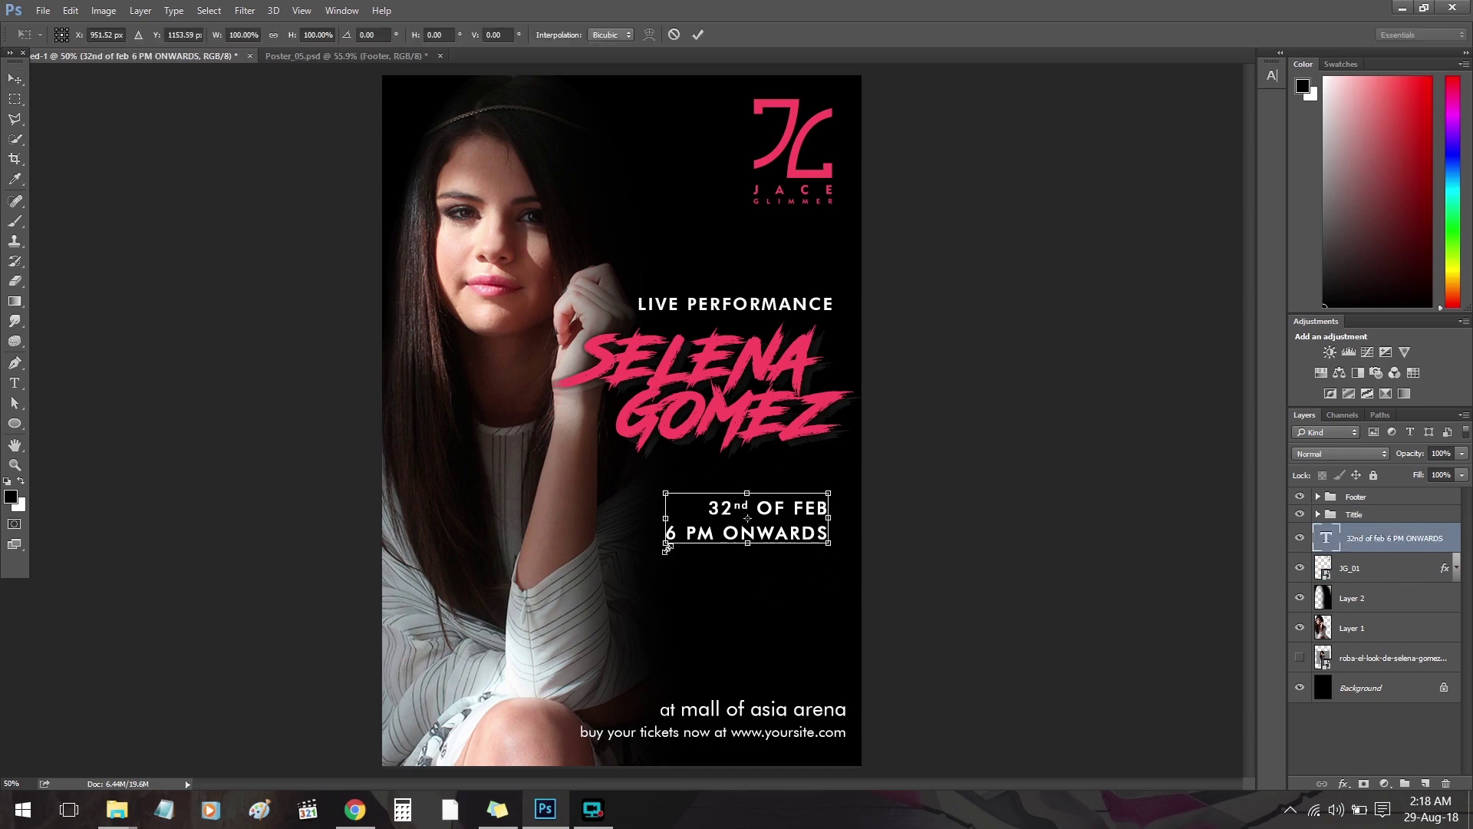
left_click_drag(661, 559, 634, 549)
key("Return")
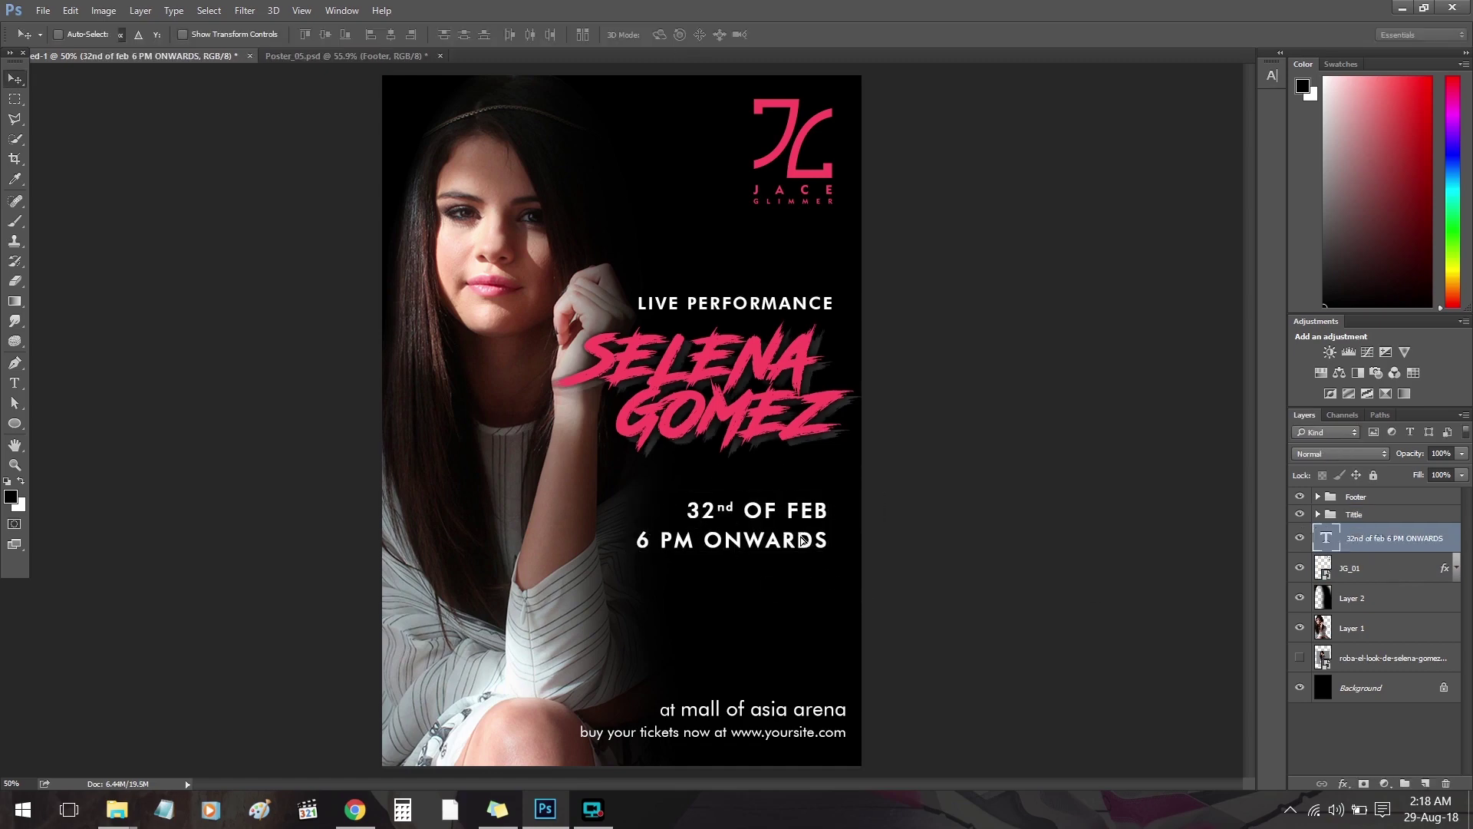
left_click_drag(800, 538, 808, 554)
Fill a thin rectangular strip with white on a new Layer 3.
key("z")
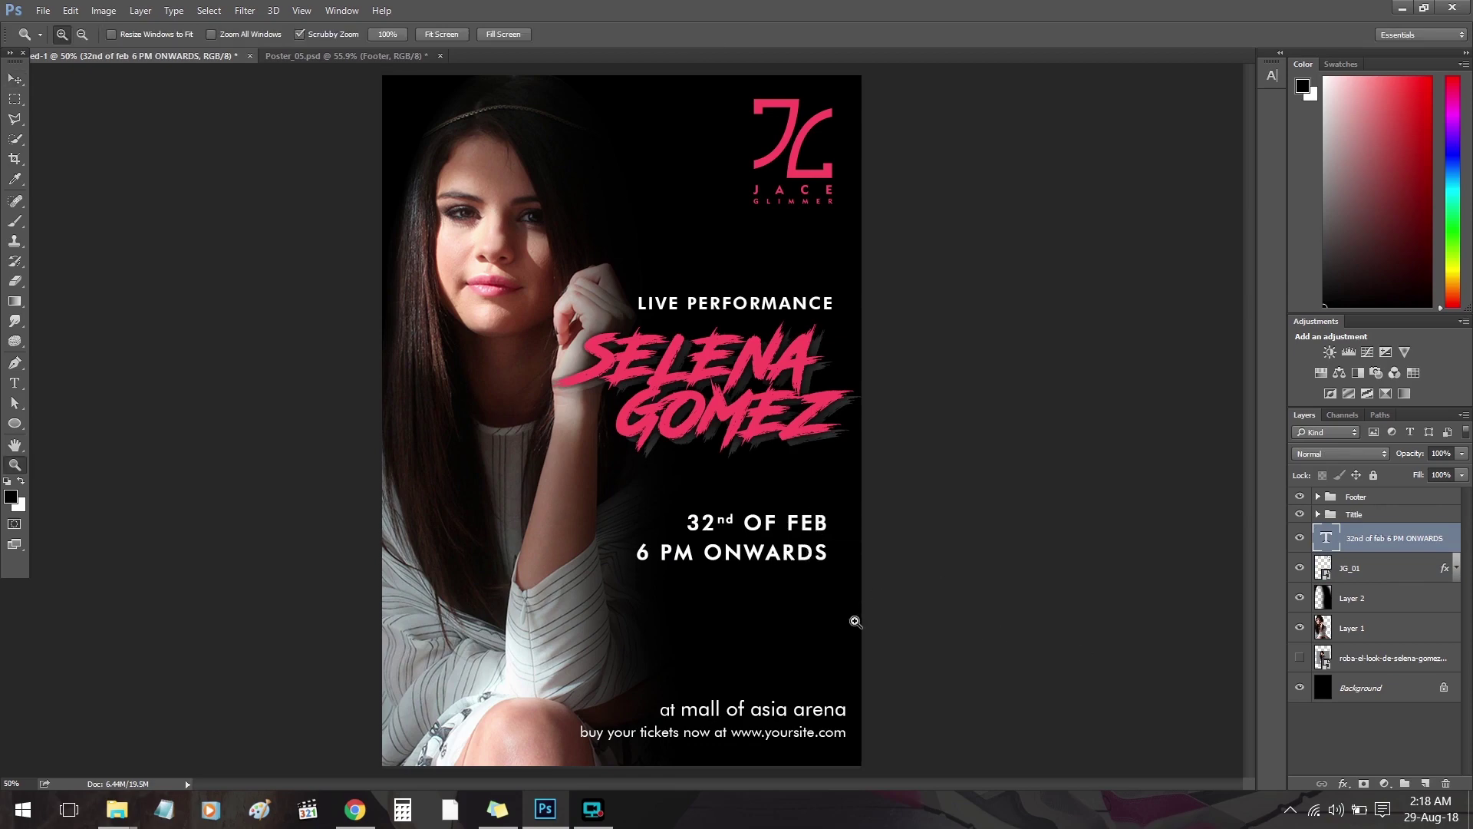
key("m")
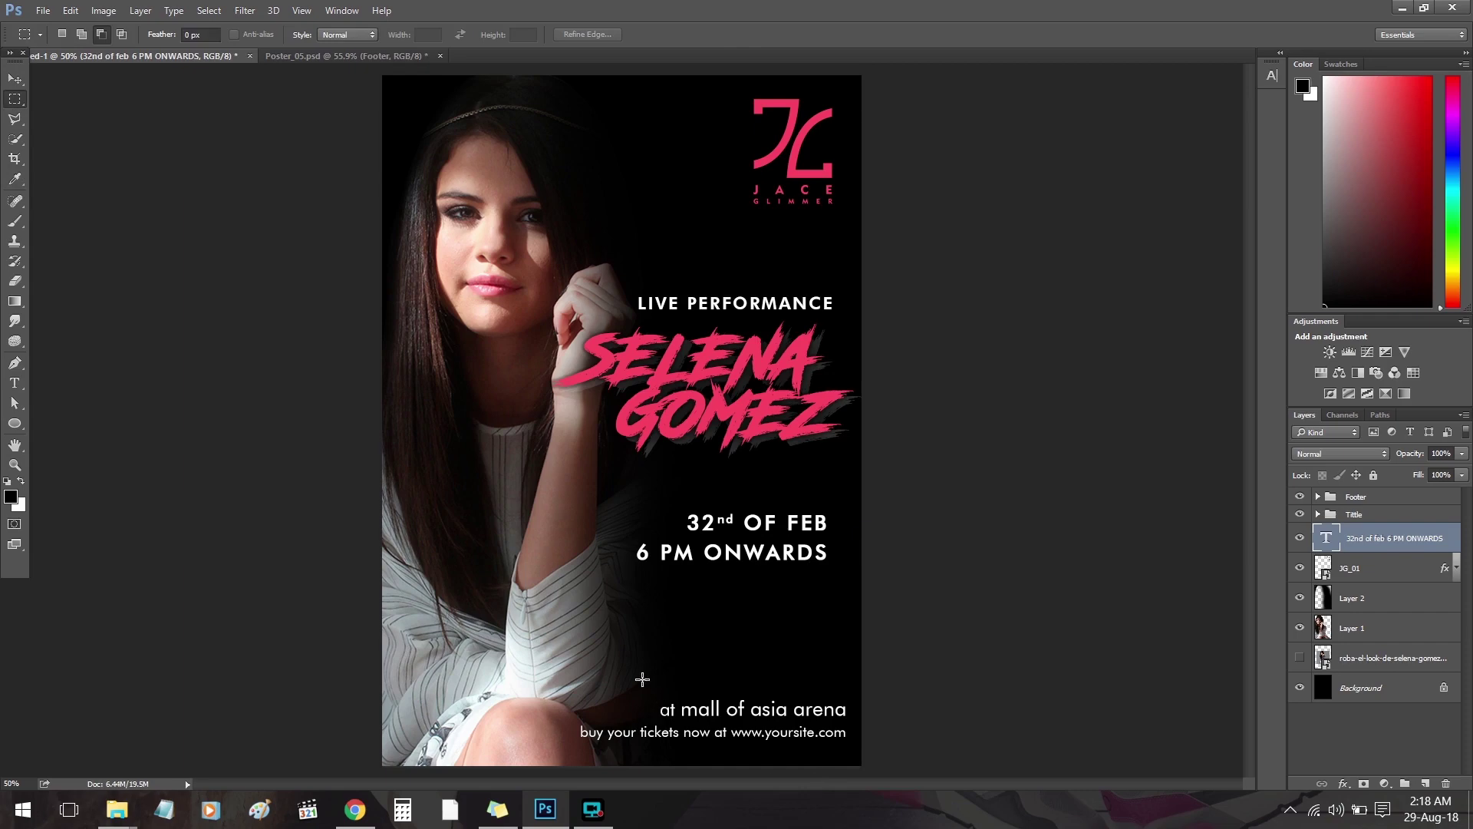
left_click_drag(647, 682, 848, 685)
key("x")
key("alt+BackSpace")
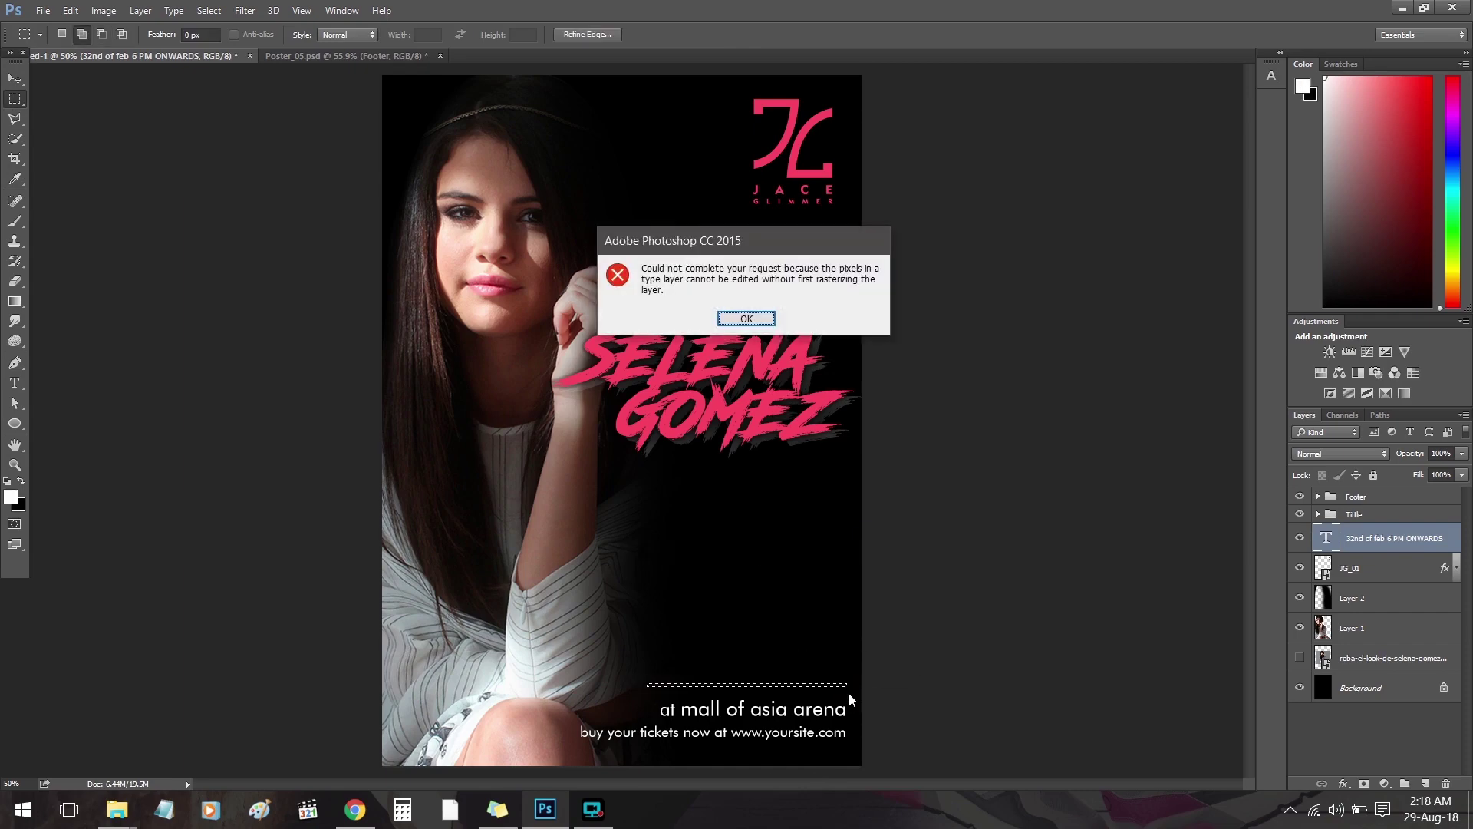
key("Return")
left_click(1426, 784, "ctrl")
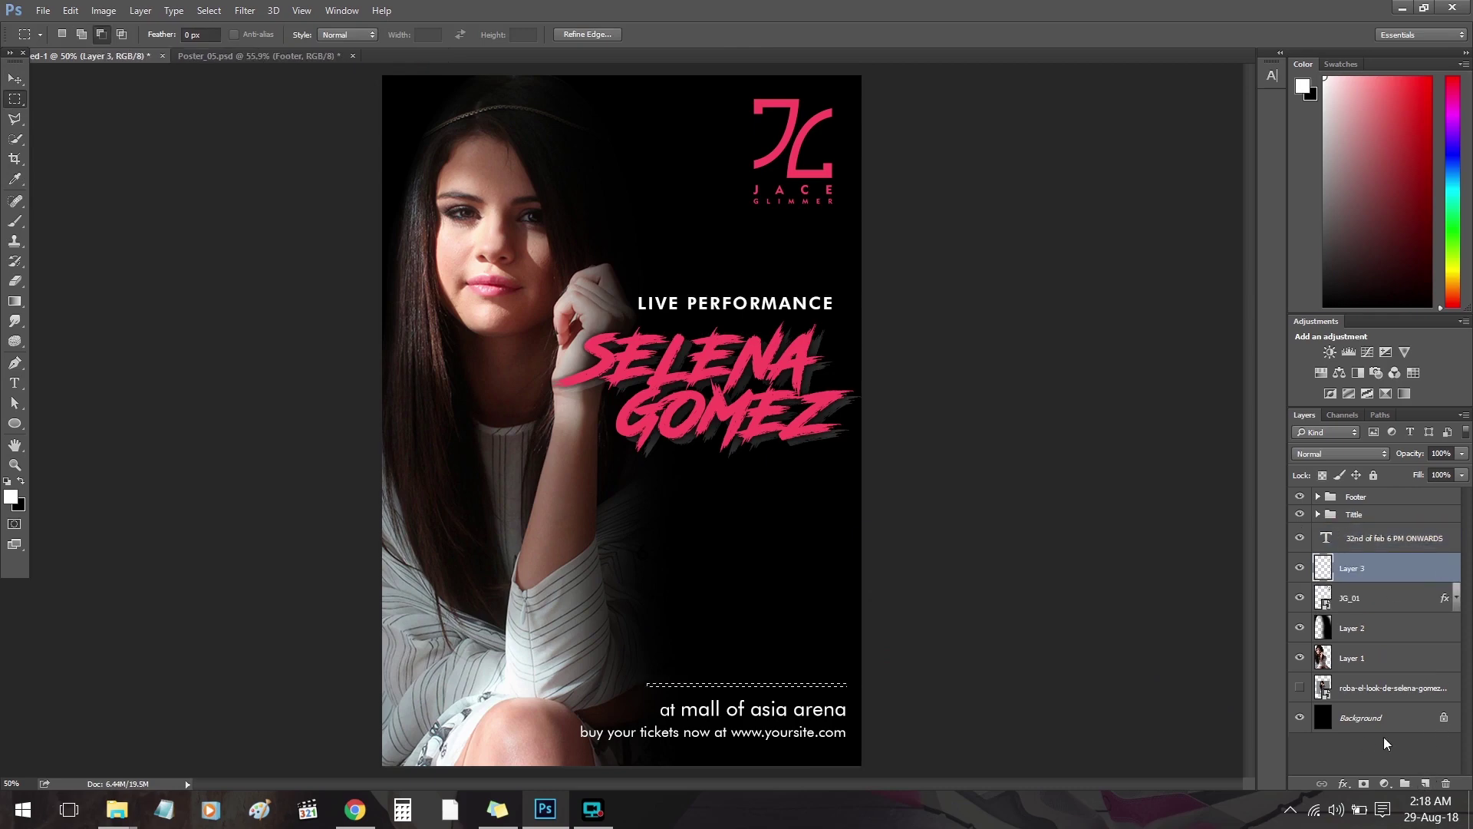
key("shift+BackSpace")
key("Return")
key("ctrl+d")
Thin the white line to 70% height, shorten it, and place it below the ticket line.
key("v")
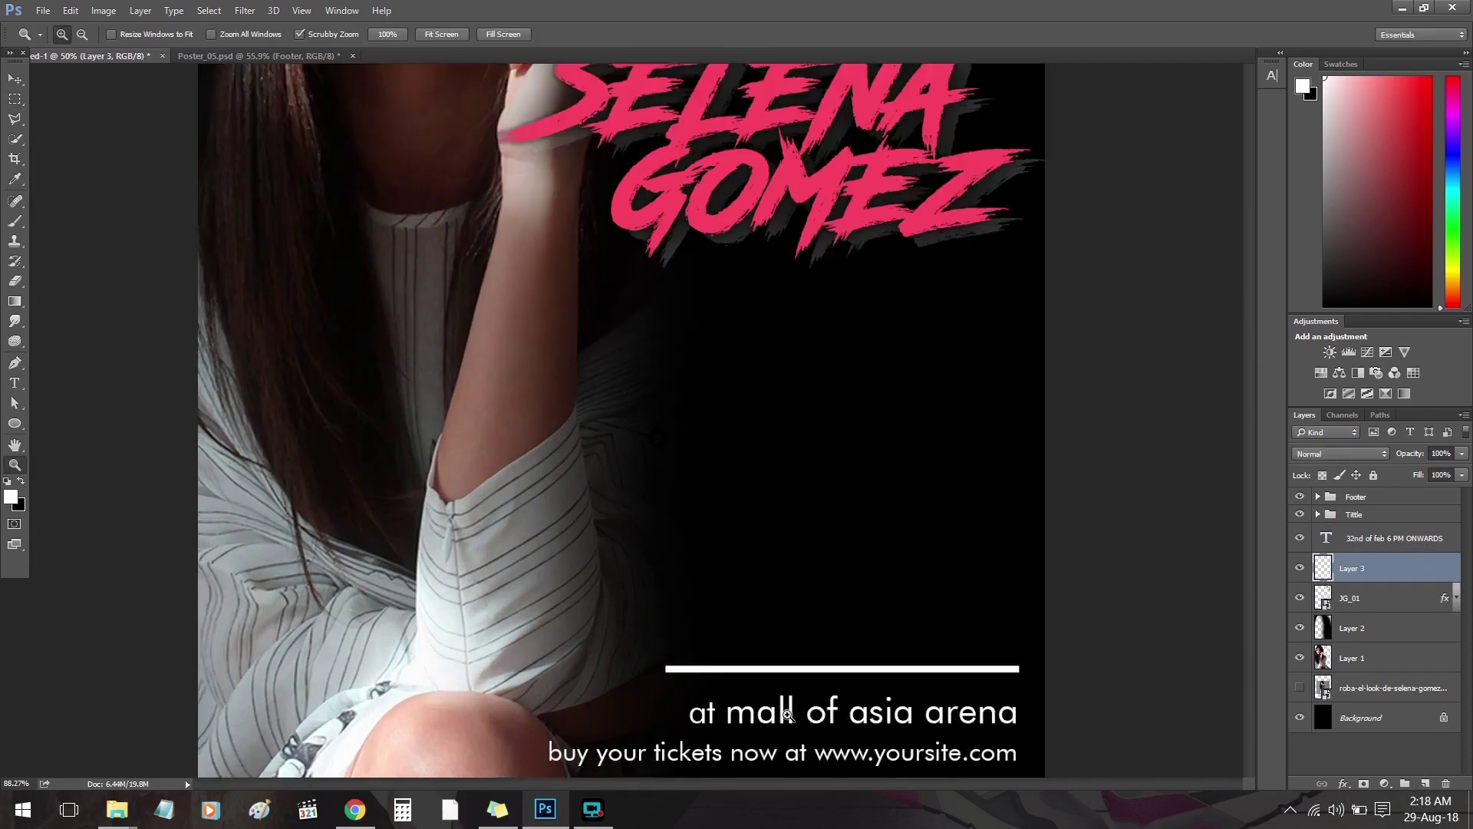
scroll(742, 704, "up", 5)
key("ctrl+t")
left_click_drag(752, 660, 764, 656)
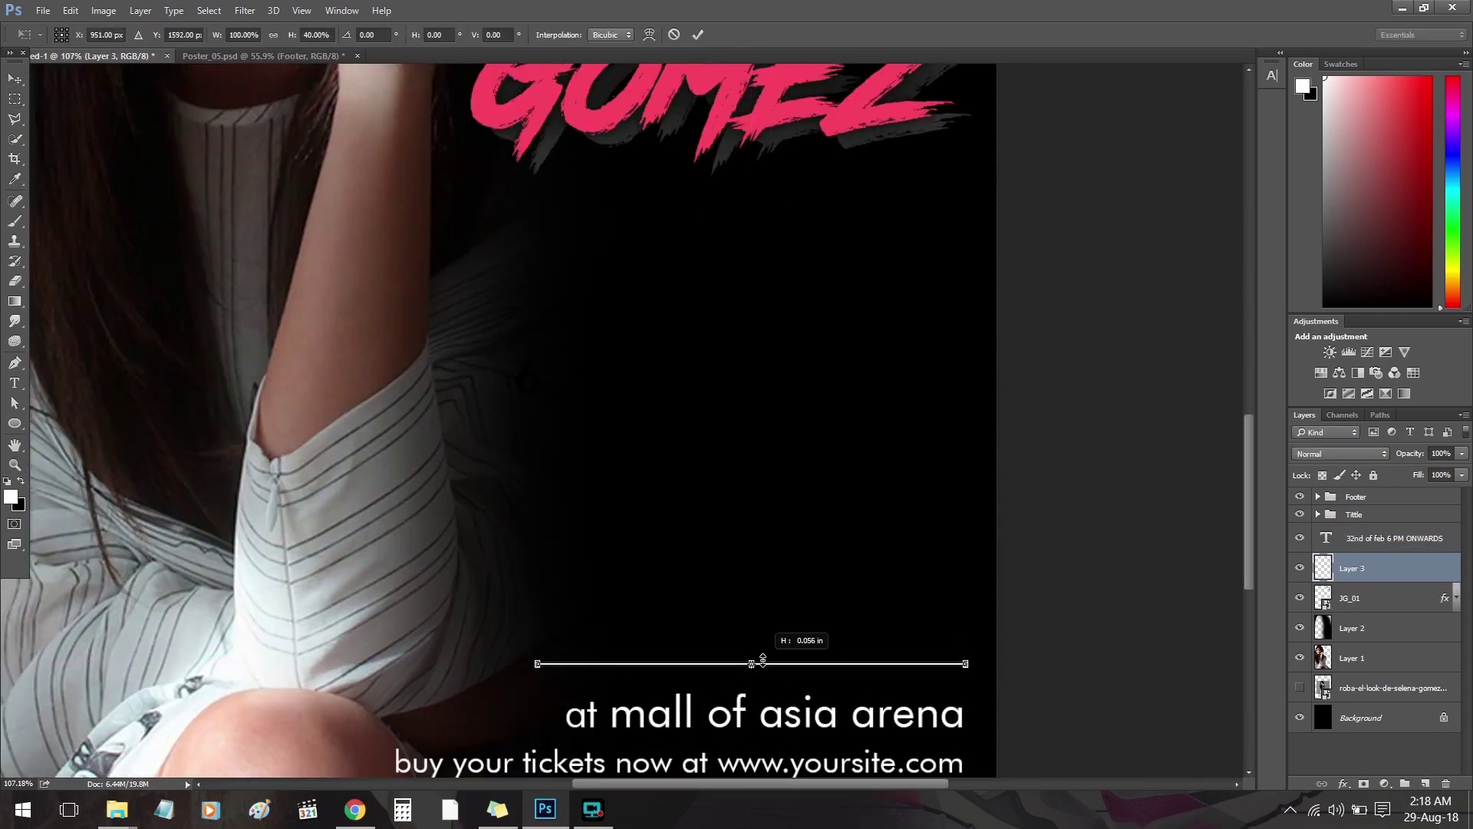
left_click_drag(538, 662, 566, 661)
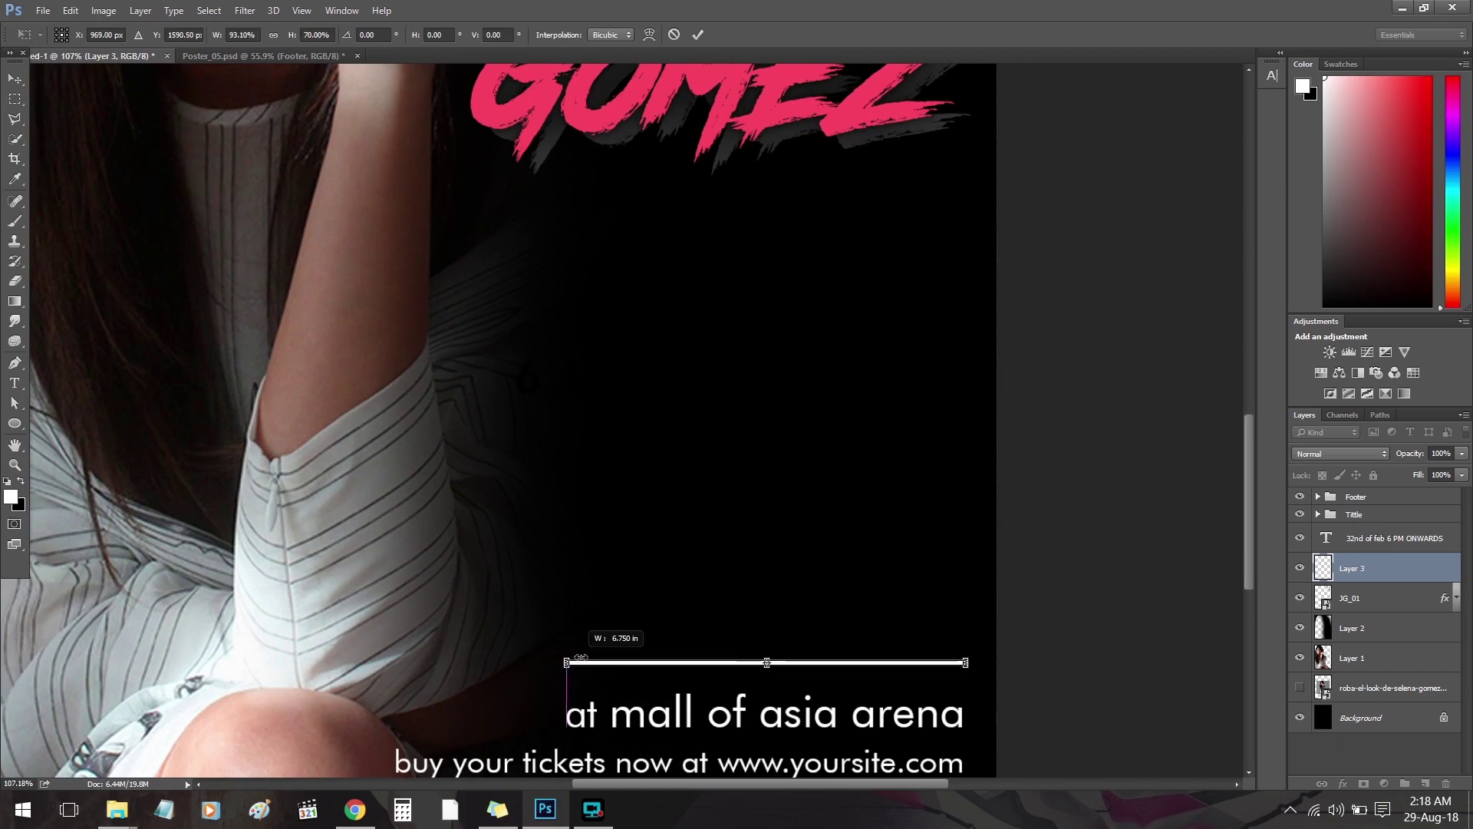
left_click(698, 34)
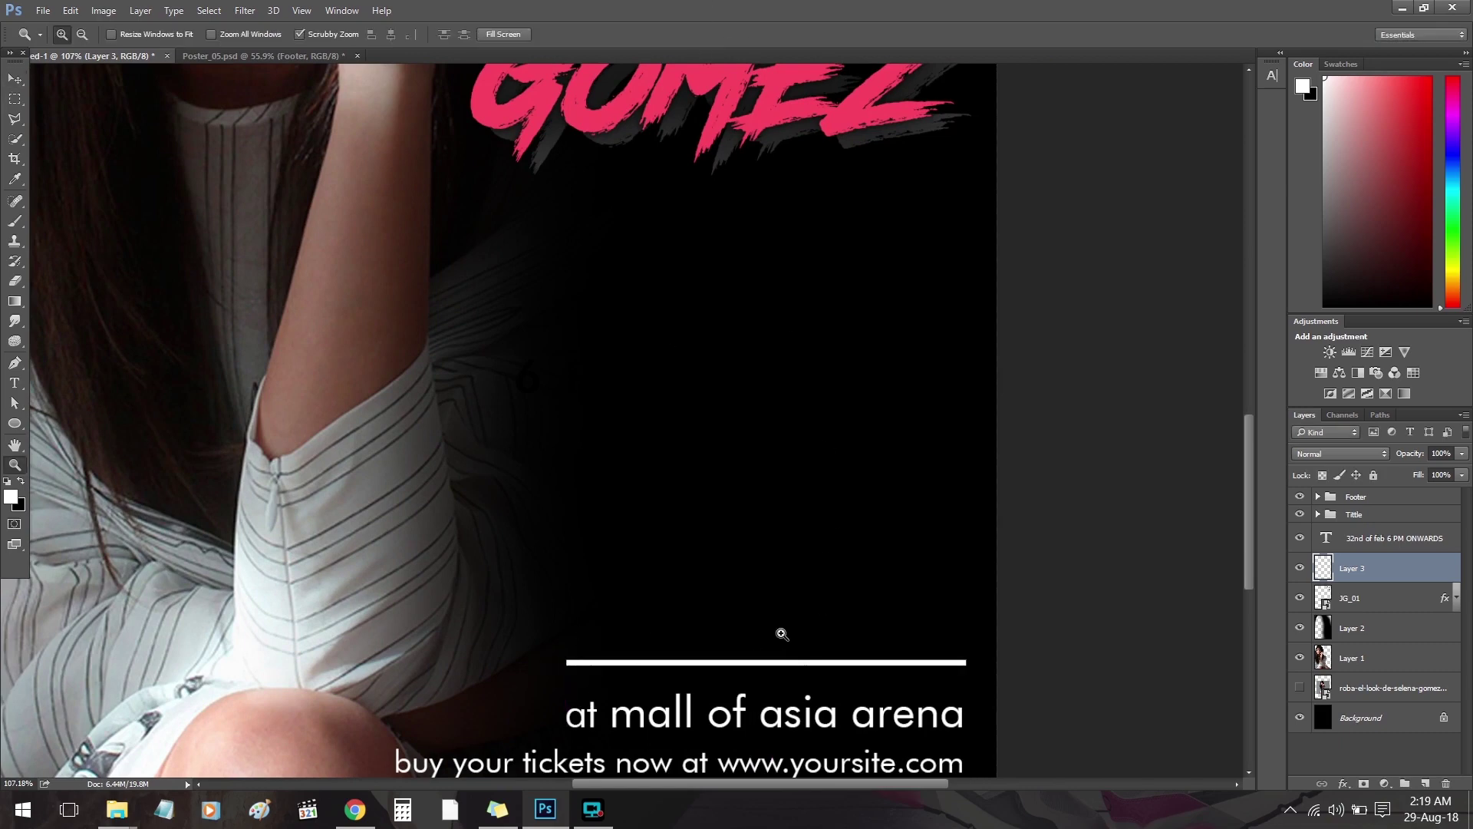
scroll(783, 634, "down", 4)
left_click_drag(850, 653, 866, 720)
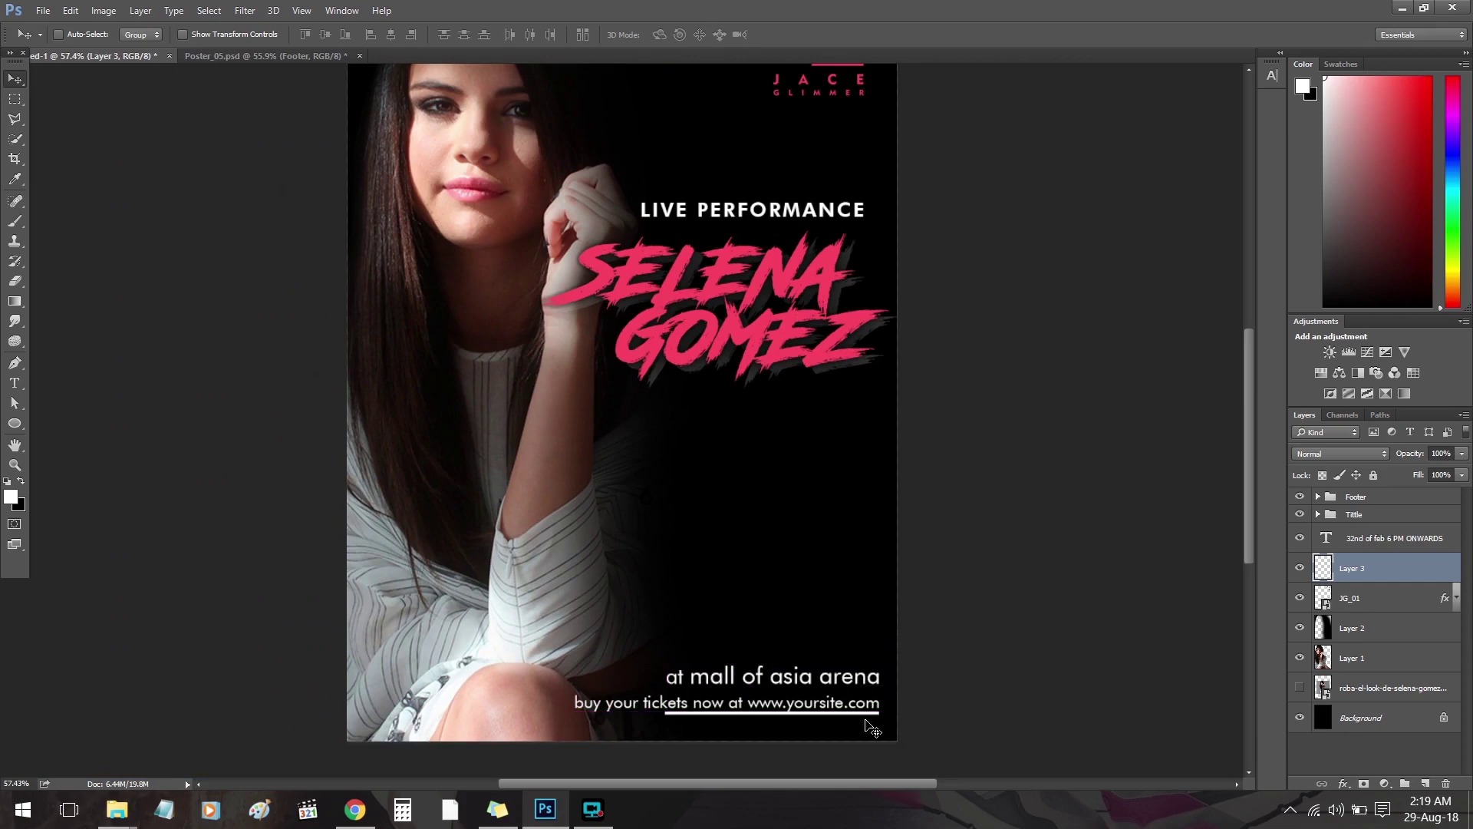
Move the footer text up above the line and reposition the date text.
left_click(1398, 688)
left_click(1381, 598)
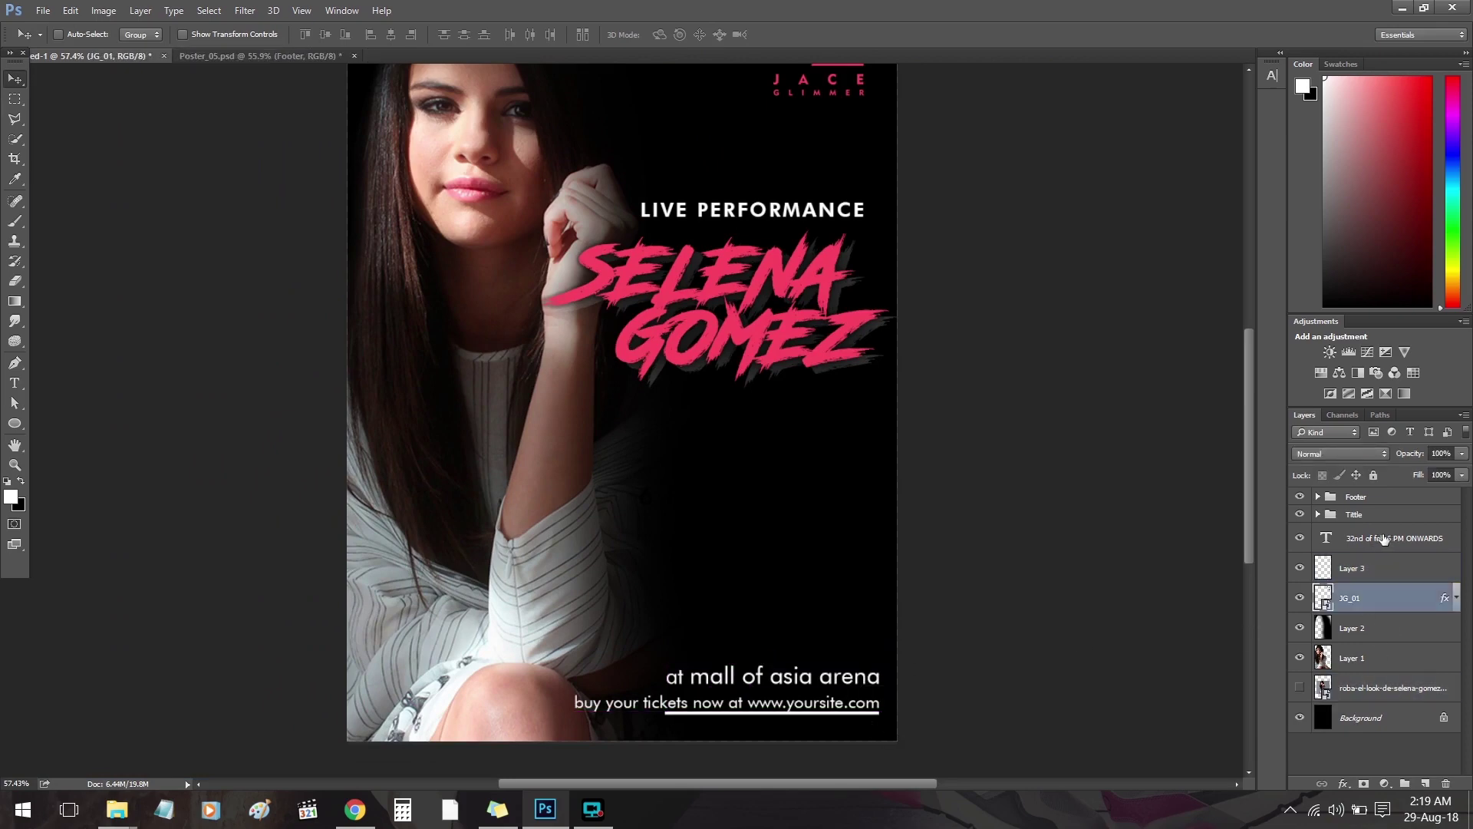
left_click(1382, 537)
left_click(1374, 496)
mouse_move(932, 686)
left_mouse_down()
mouse_move(941, 677)
mouse_move(927, 693)
left_mouse_up()
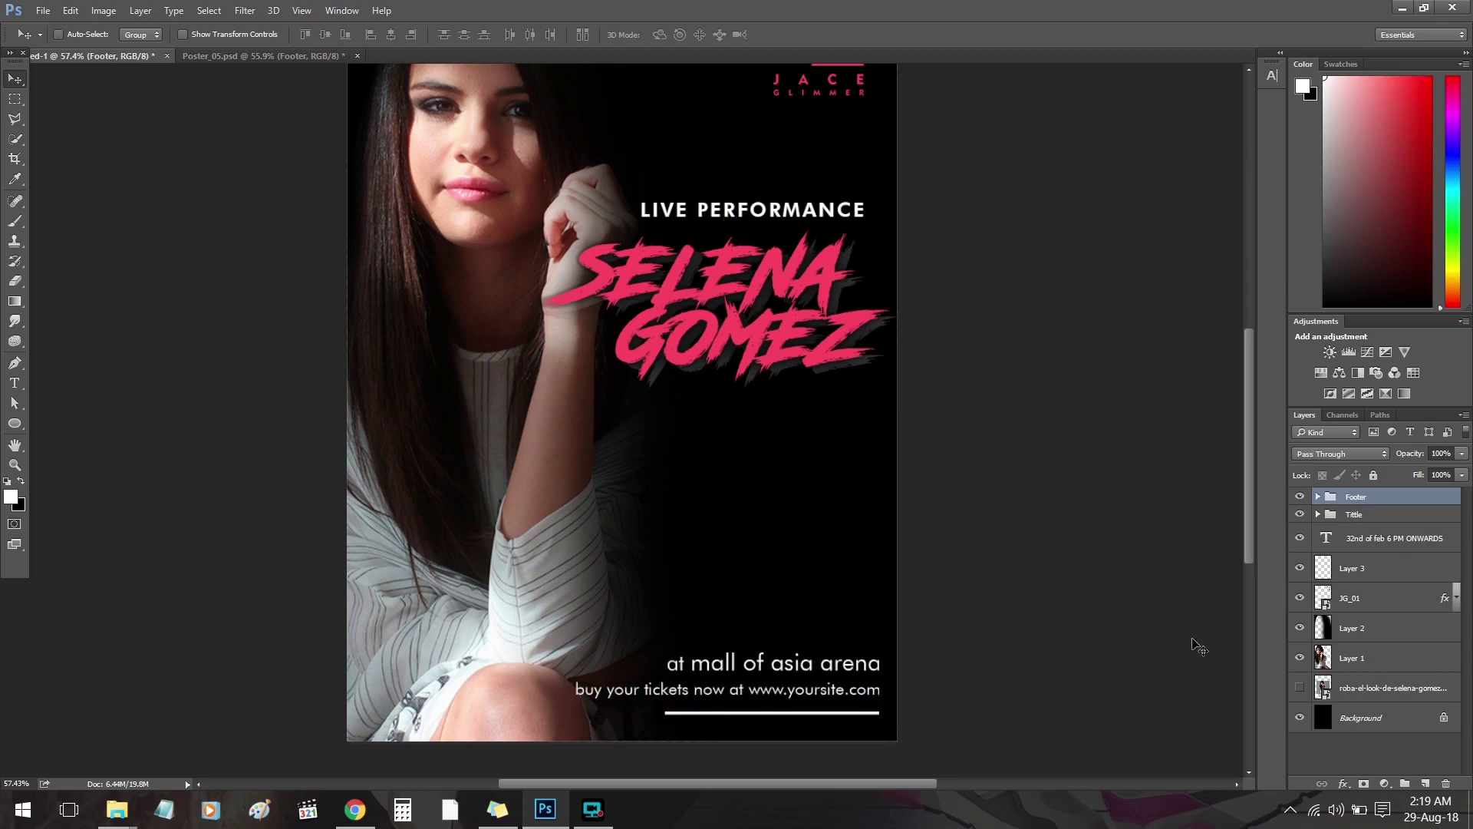
left_click(1374, 541)
mouse_move(927, 624)
left_mouse_down()
mouse_move(898, 674)
mouse_move(998, 660)
left_mouse_up()
Set the date text colour to white.
key("t")
left_click(542, 35)
left_click(835, 361)
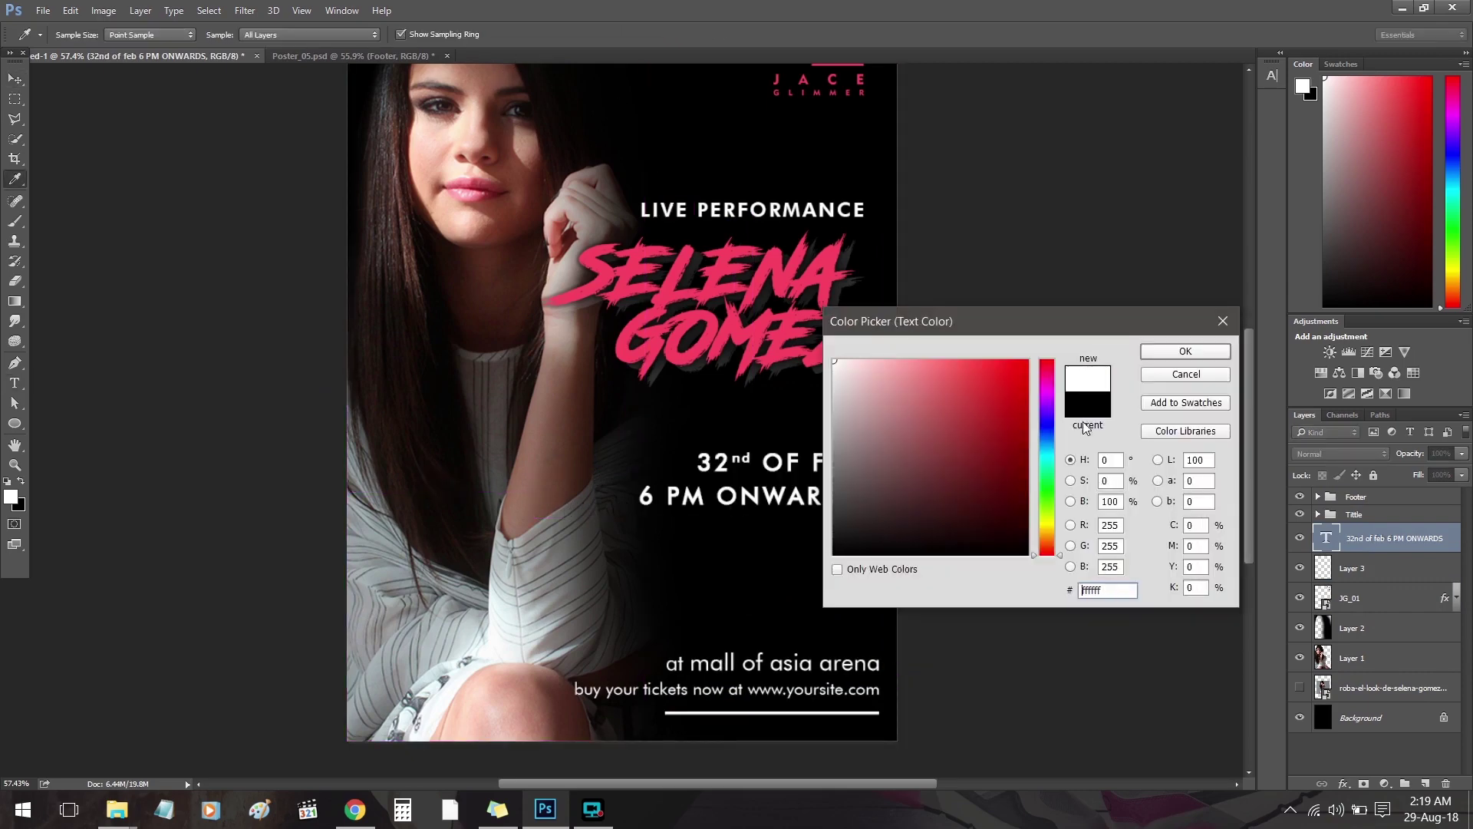
left_click(1185, 350)
left_click(15, 79)
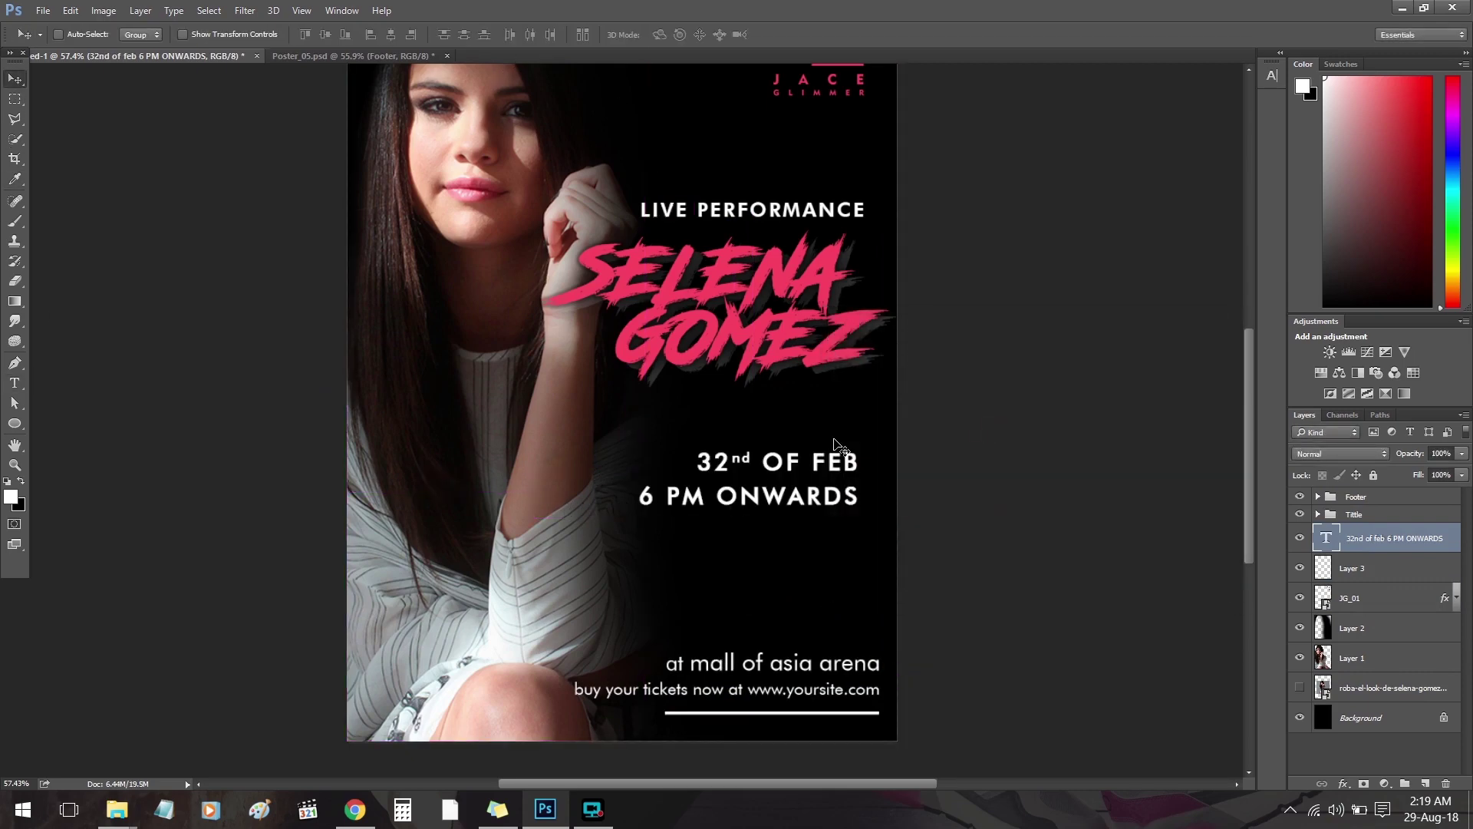
Resize '32nd' to 86 pt and '6 PM' to 80 pt in the date text.
key("t")
double_click(721, 461)
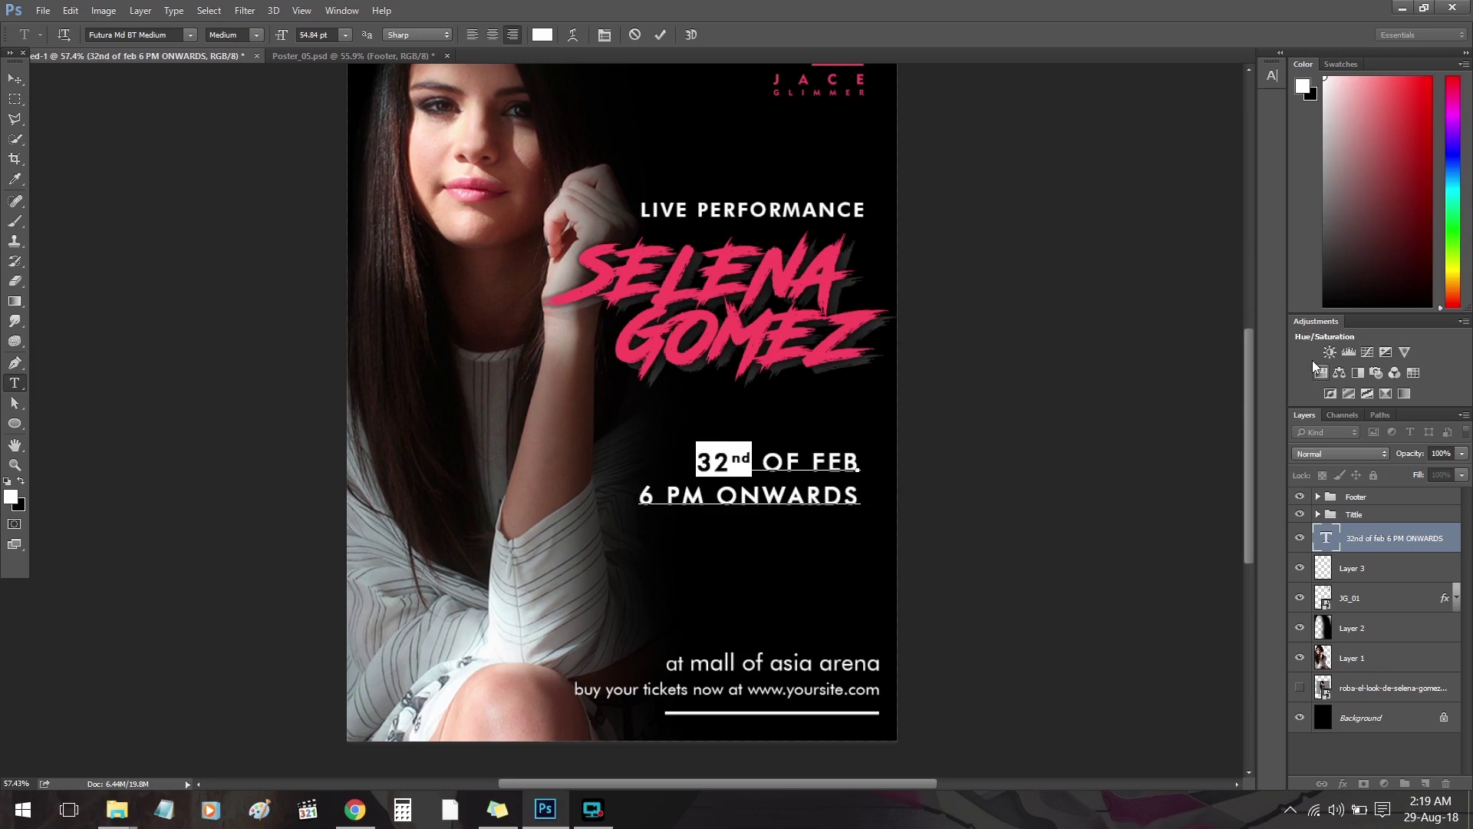
left_click(1278, 74)
left_click(1132, 106)
type("86")
key("Return")
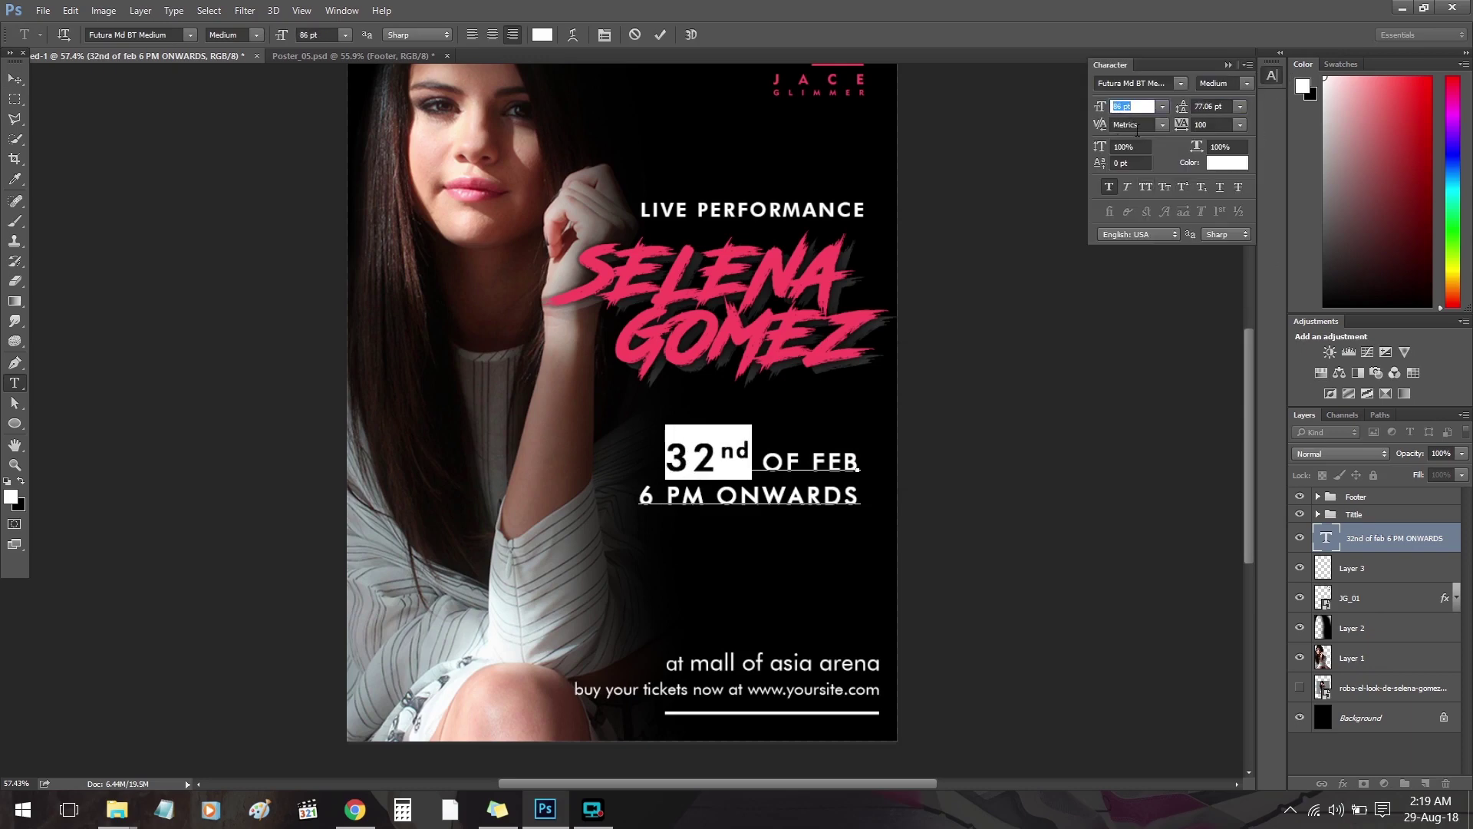
left_click(762, 481)
left_click_drag(640, 495, 706, 497)
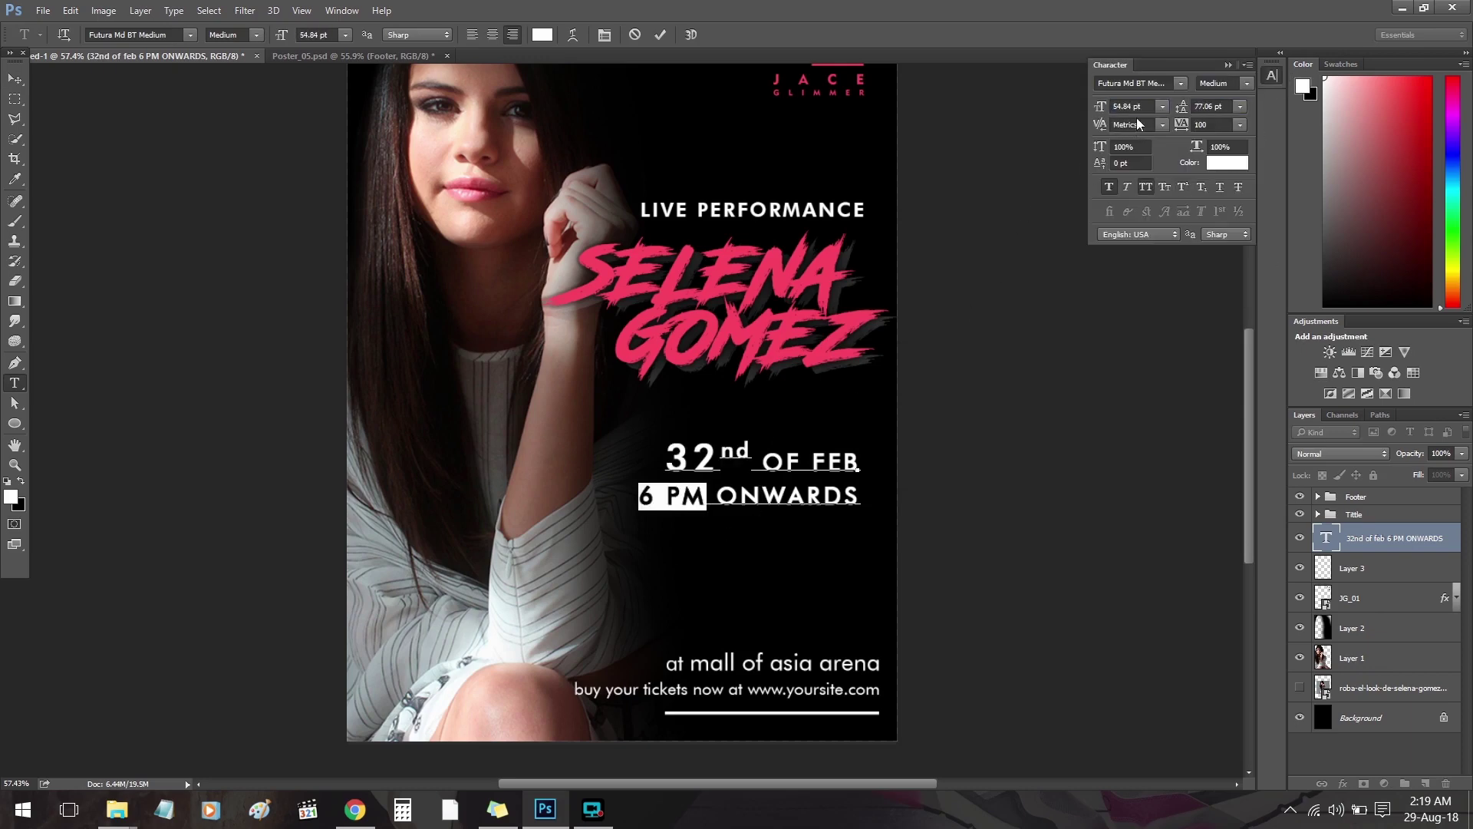
type("80")
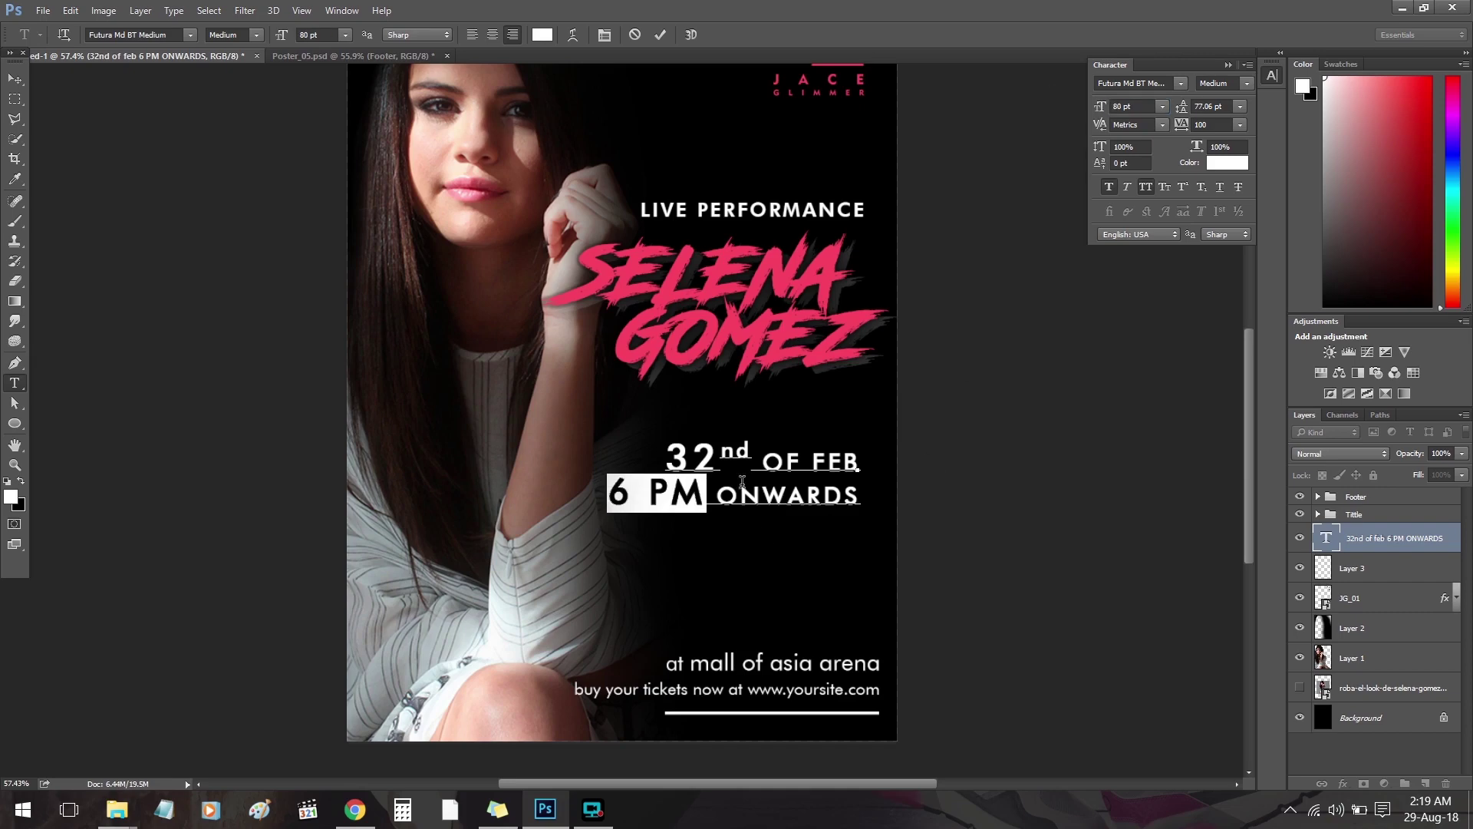
left_click_drag(753, 454, 662, 433)
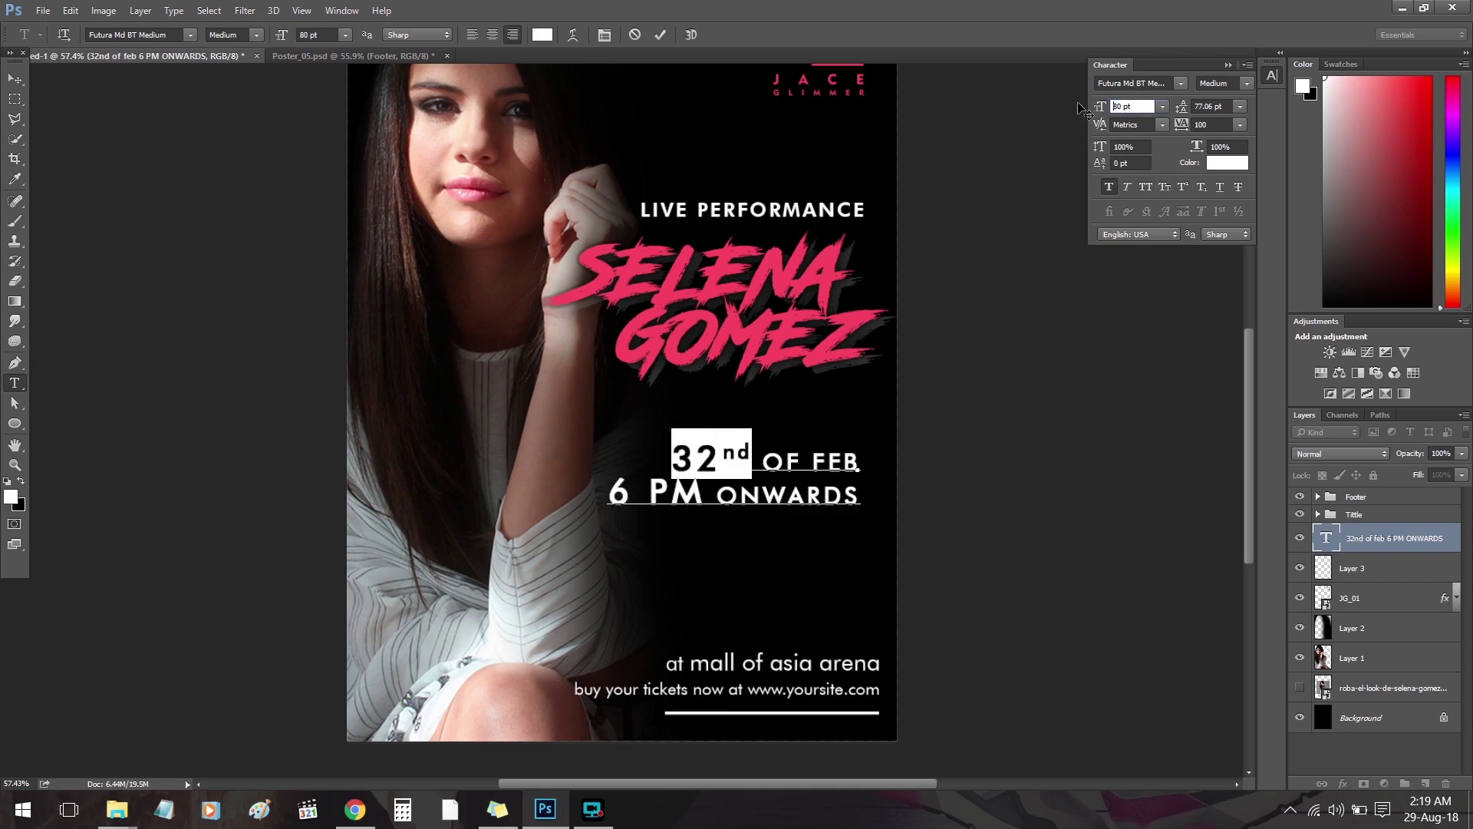
left_click(14, 79)
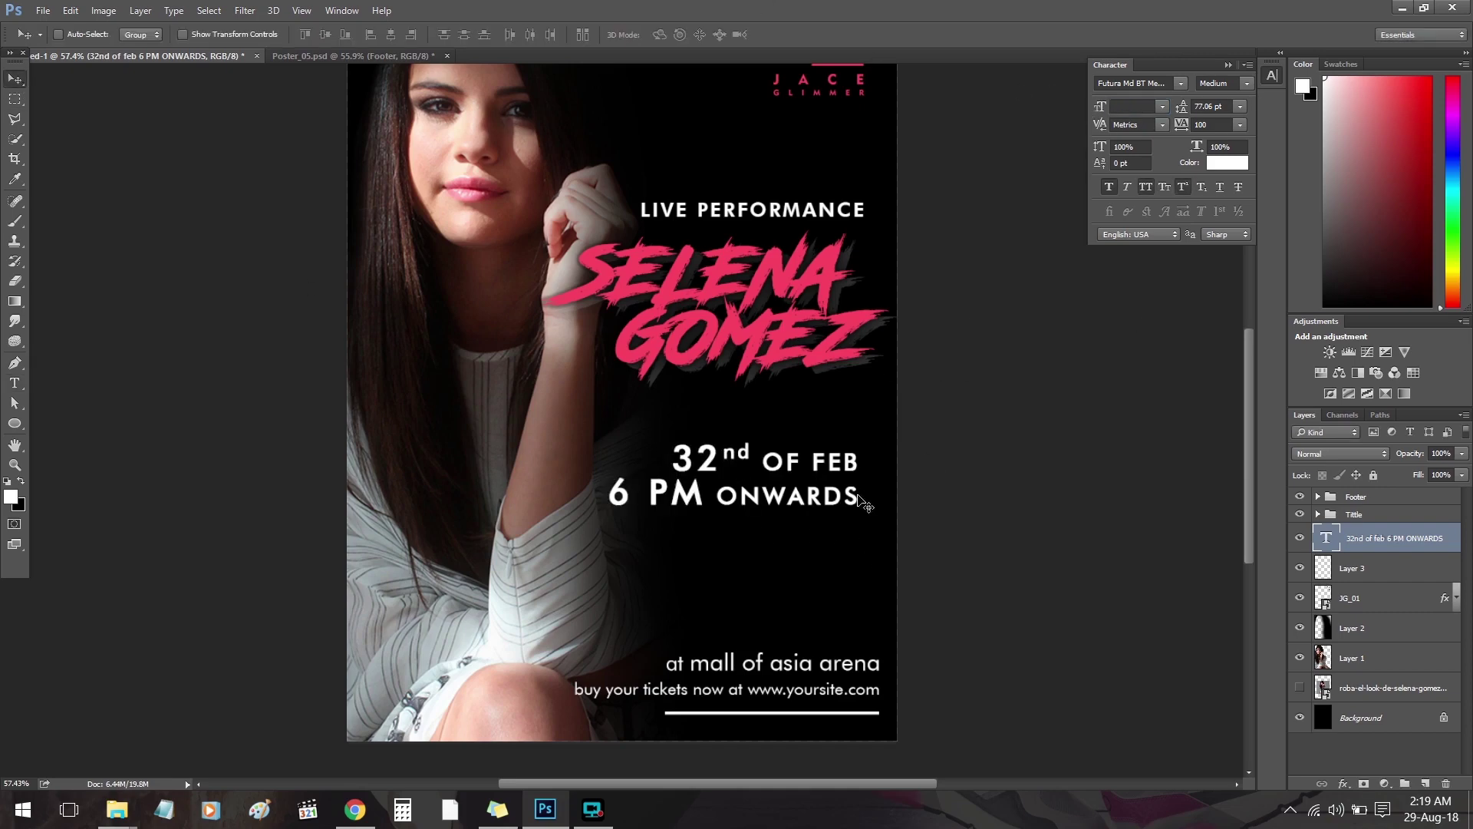
Raise the date text leading to 101.06 pt to spread its lines apart.
key("t")
left_click(636, 442)
key("ctrl+a")
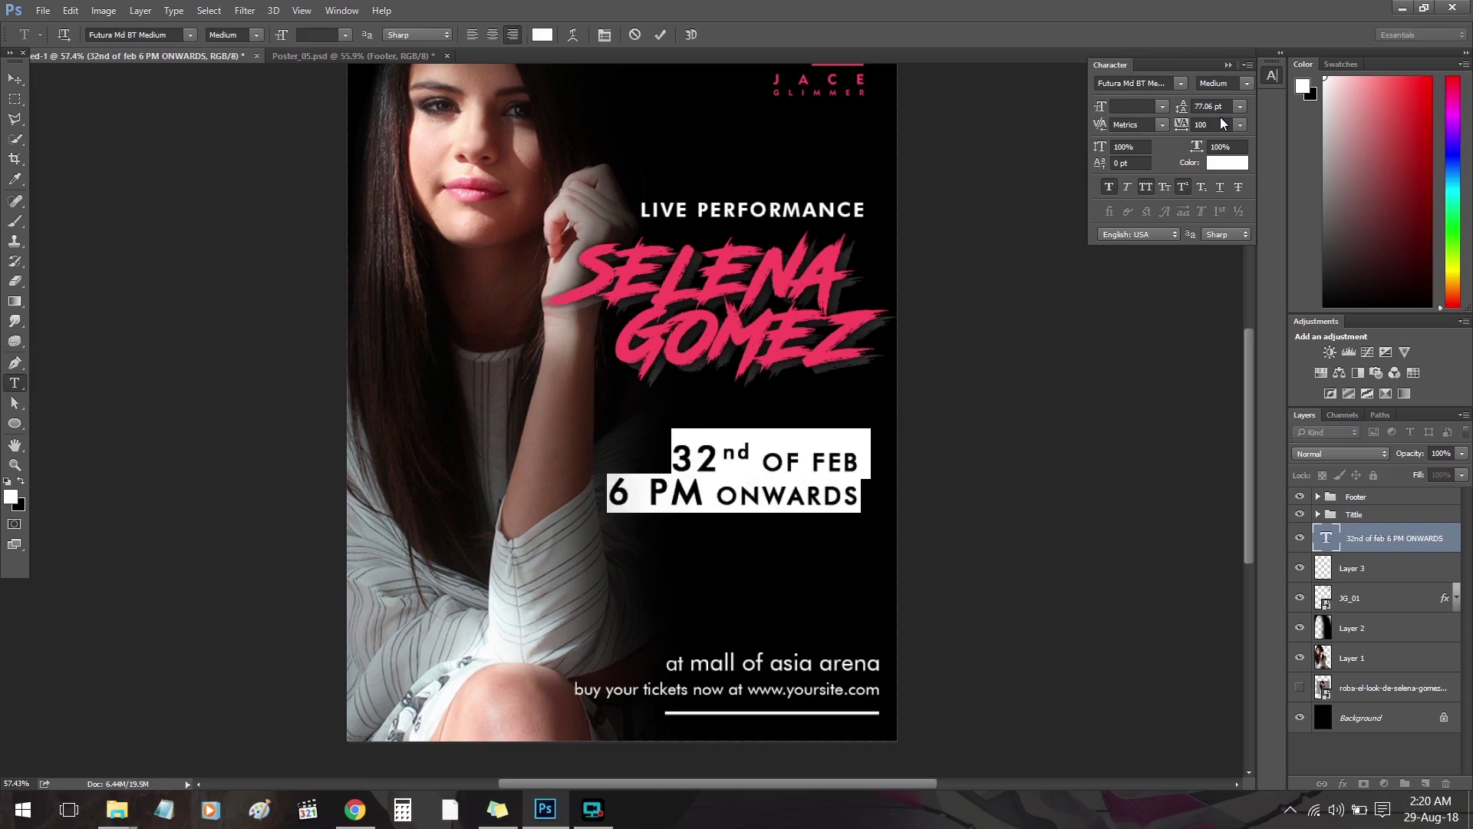
left_click(1223, 110)
key("Up")
key("Up")
key("Up")
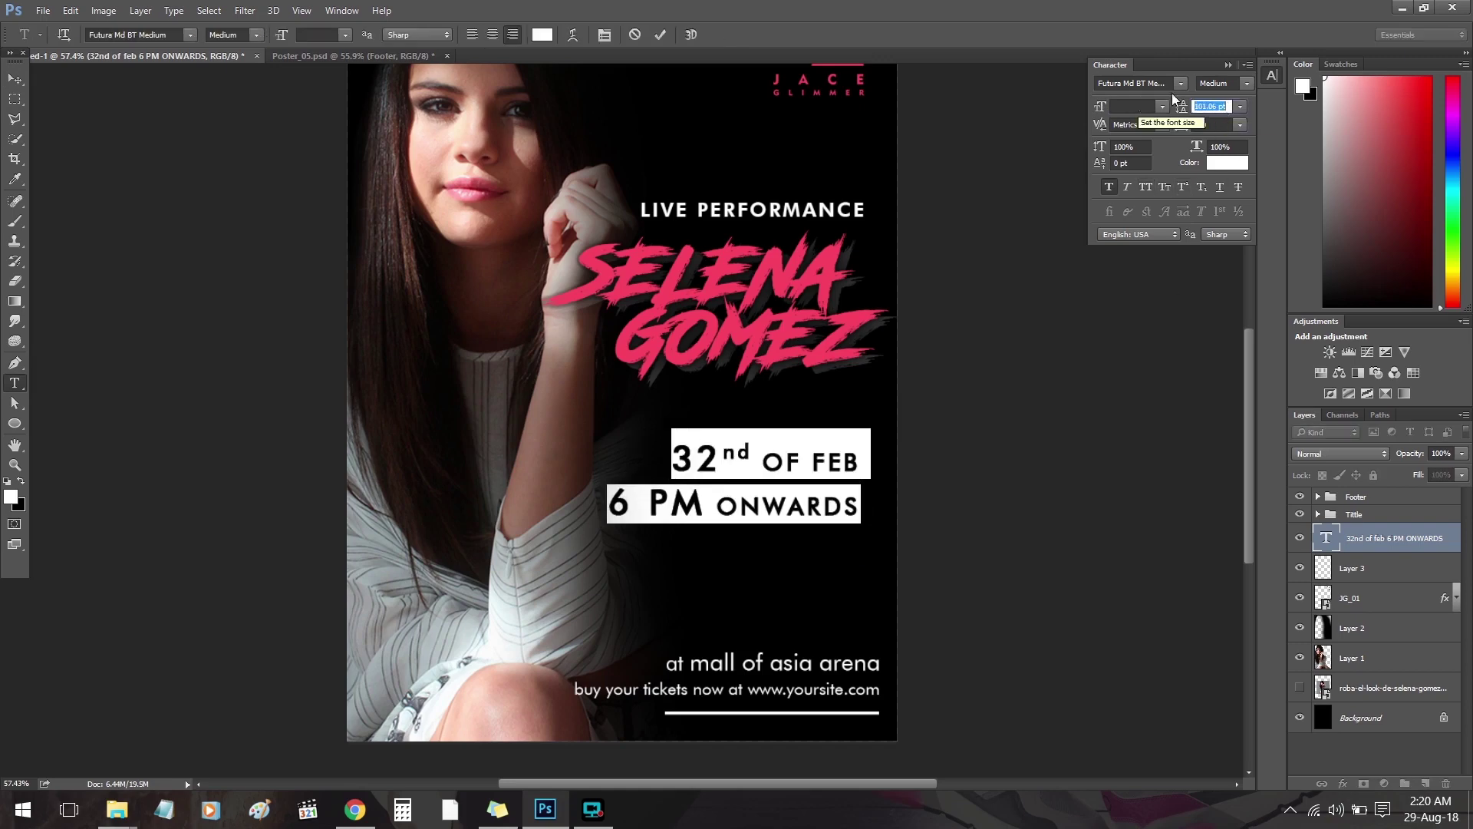
left_click(15, 79)
Shrink the date block to 95.41% and shift it down and right.
key("ctrl+t")
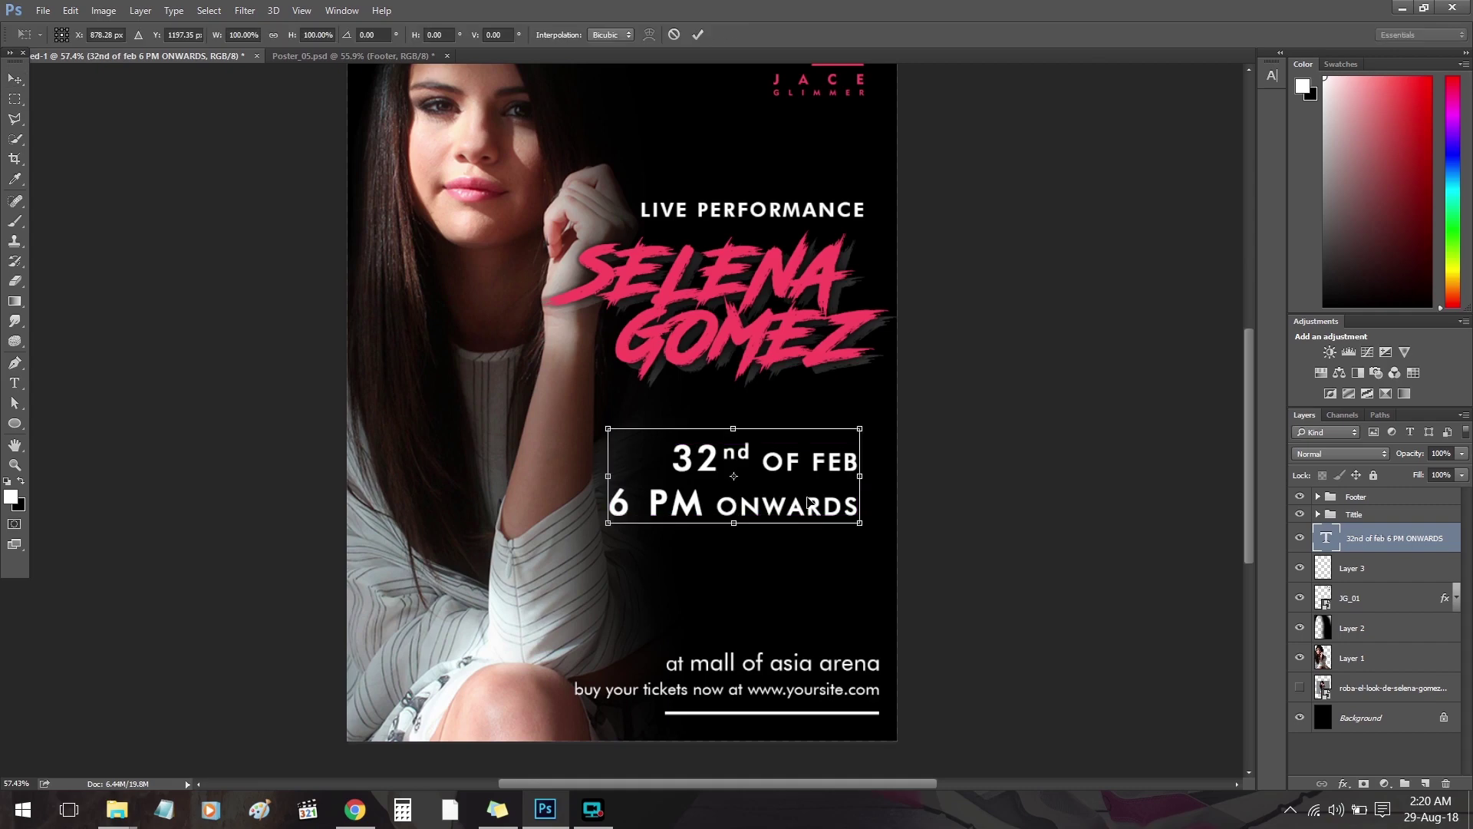
left_click_drag(608, 428, 620, 433)
left_click_drag(813, 491, 832, 502)
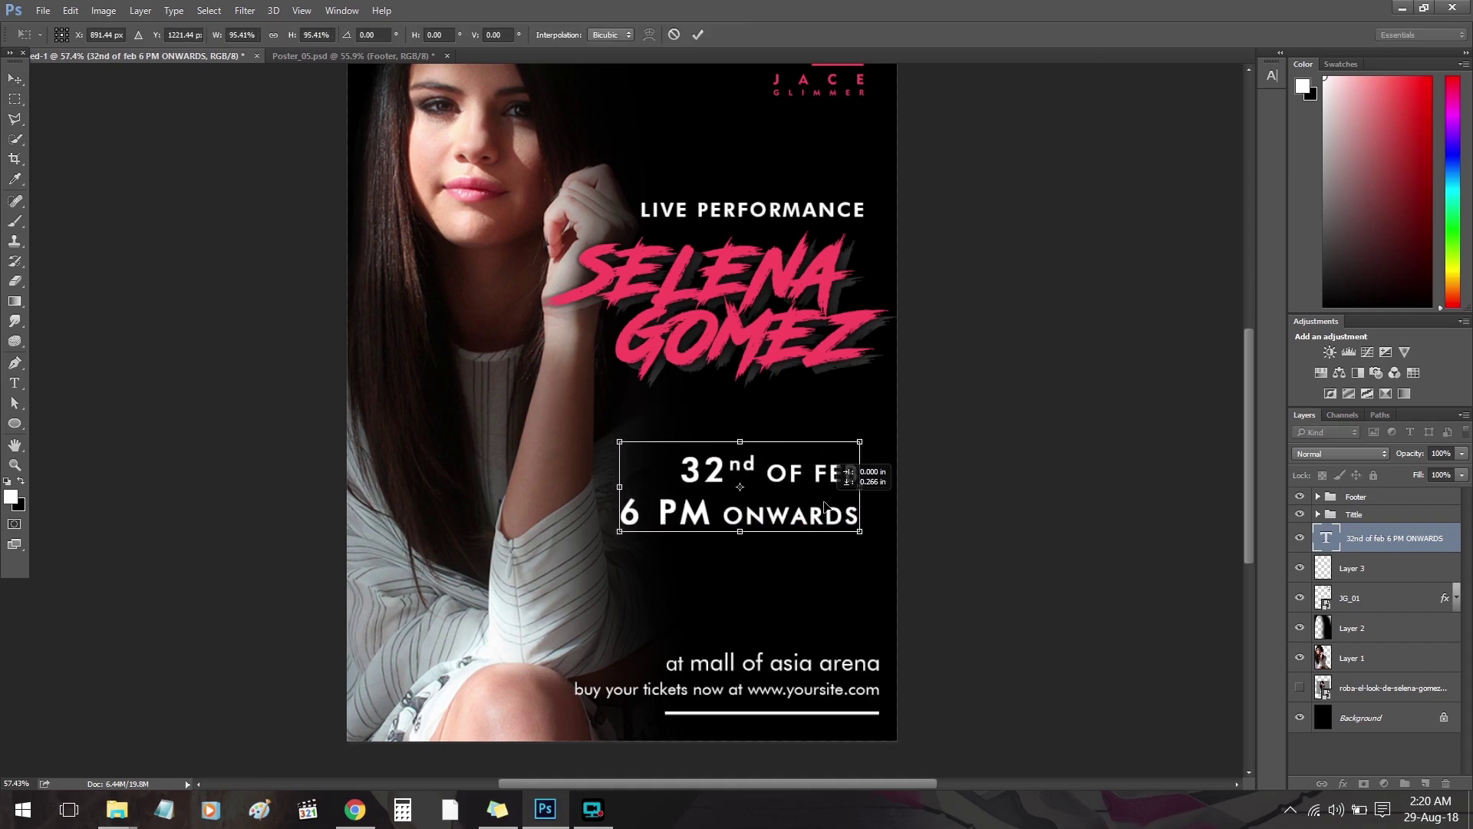
key("v")
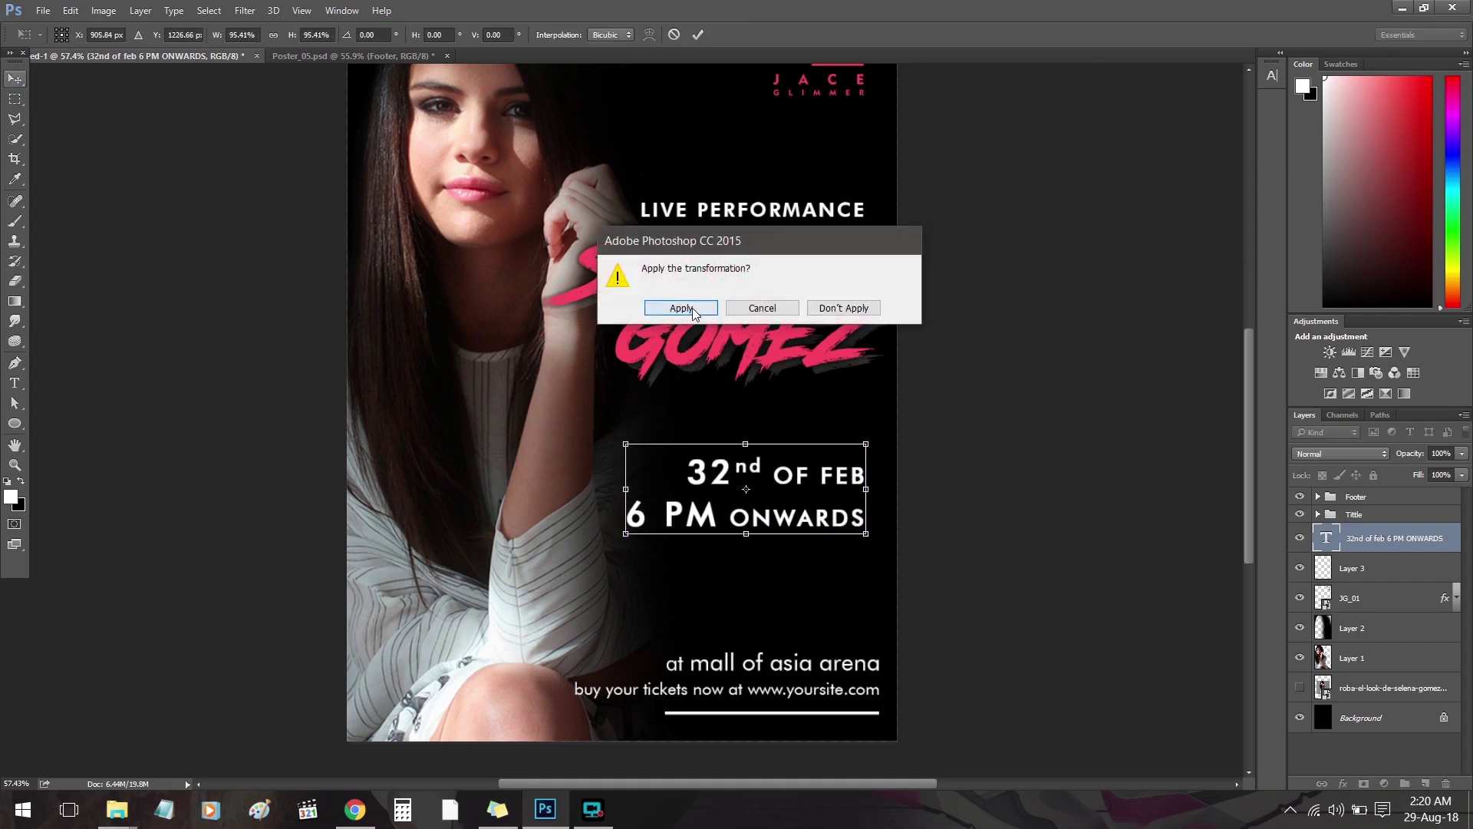
left_click(682, 308)
key("z")
scroll(710, 411, "down", 2)
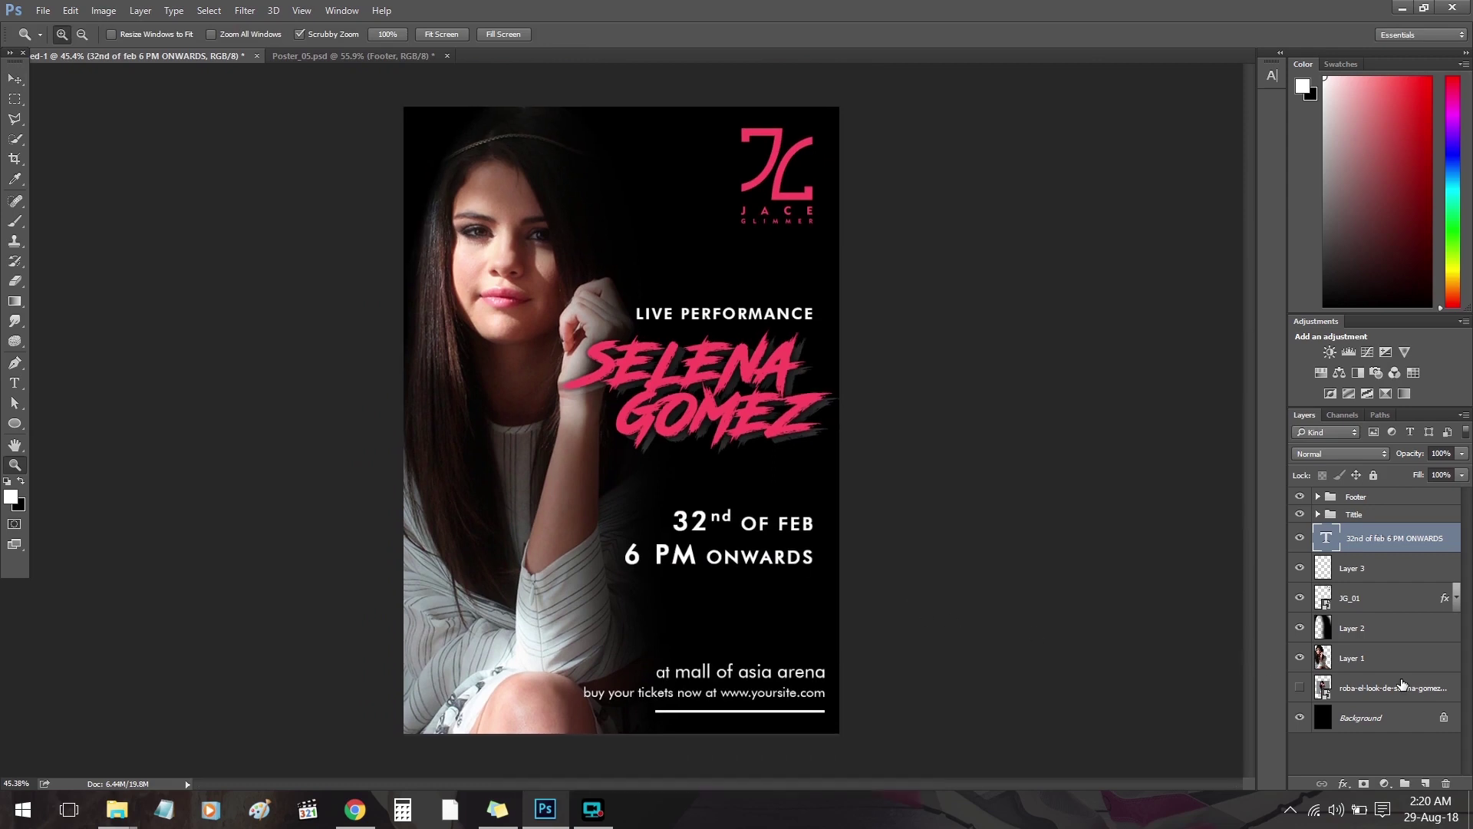
Move the JG_01 logo layer to the top of the layer stack.
left_click(1300, 539)
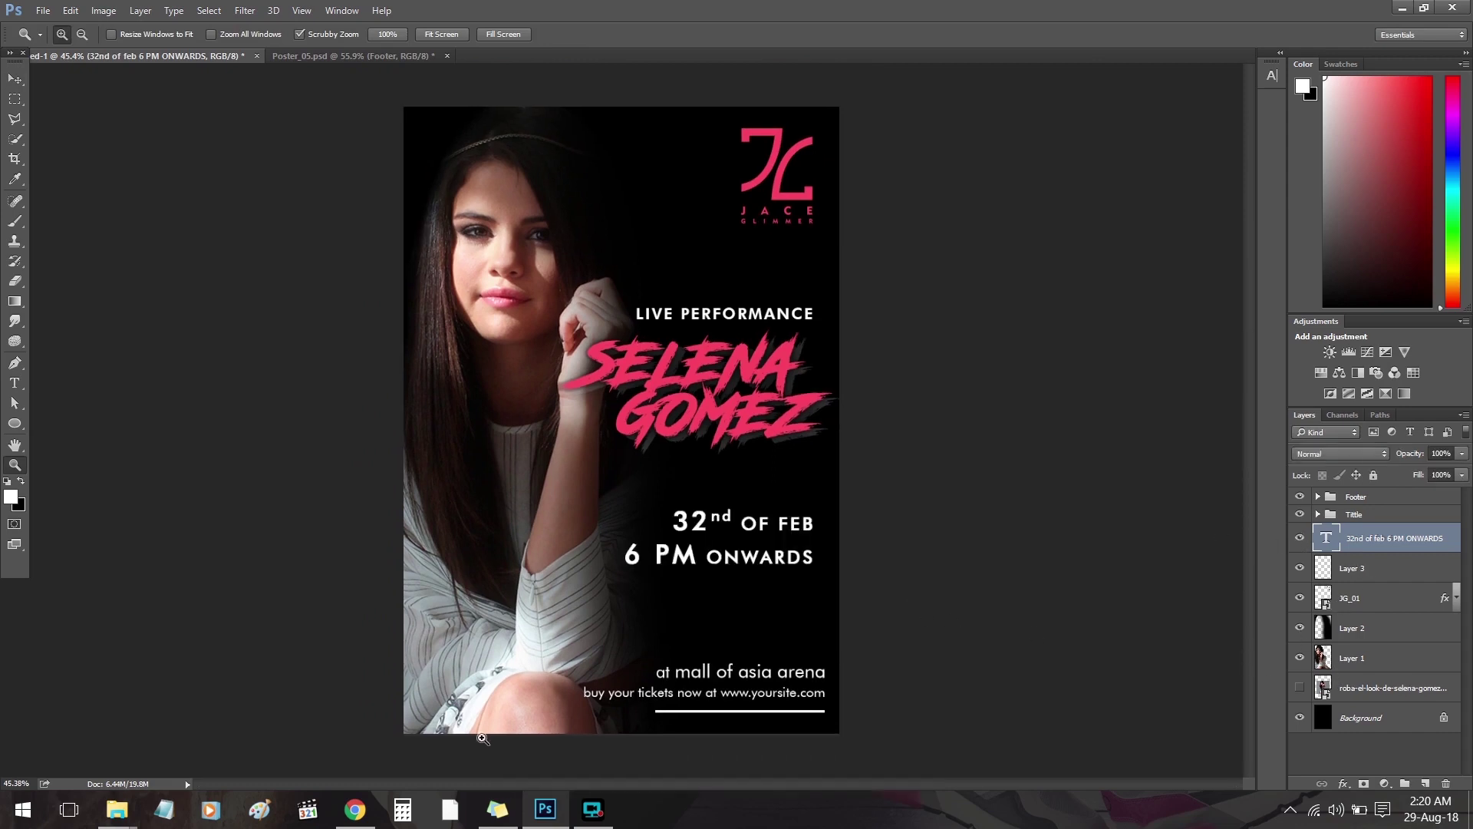
left_click(1366, 597)
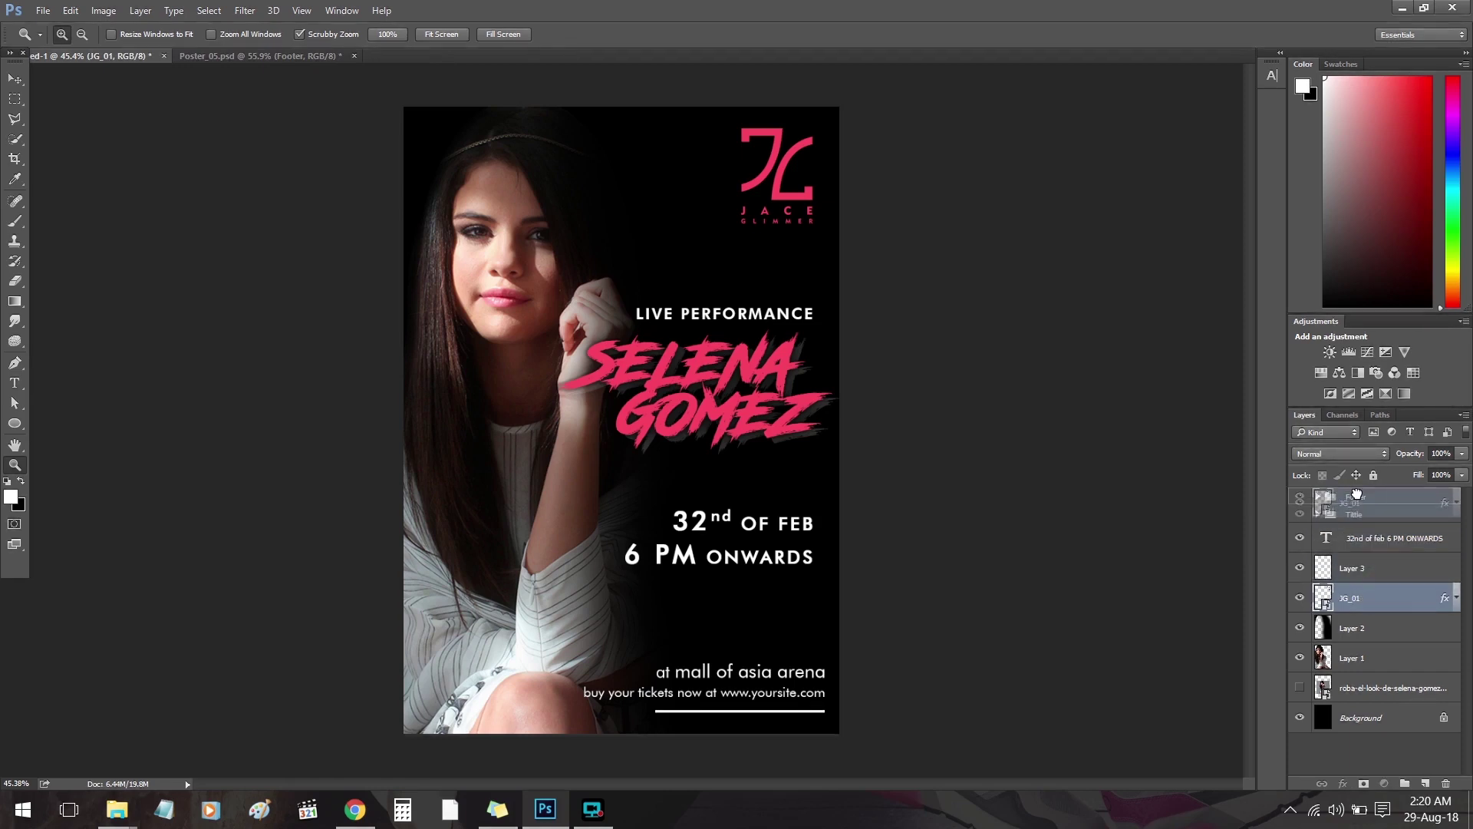
left_click(1355, 496)
left_click(1397, 597)
left_click_drag(1397, 597, 1373, 491)
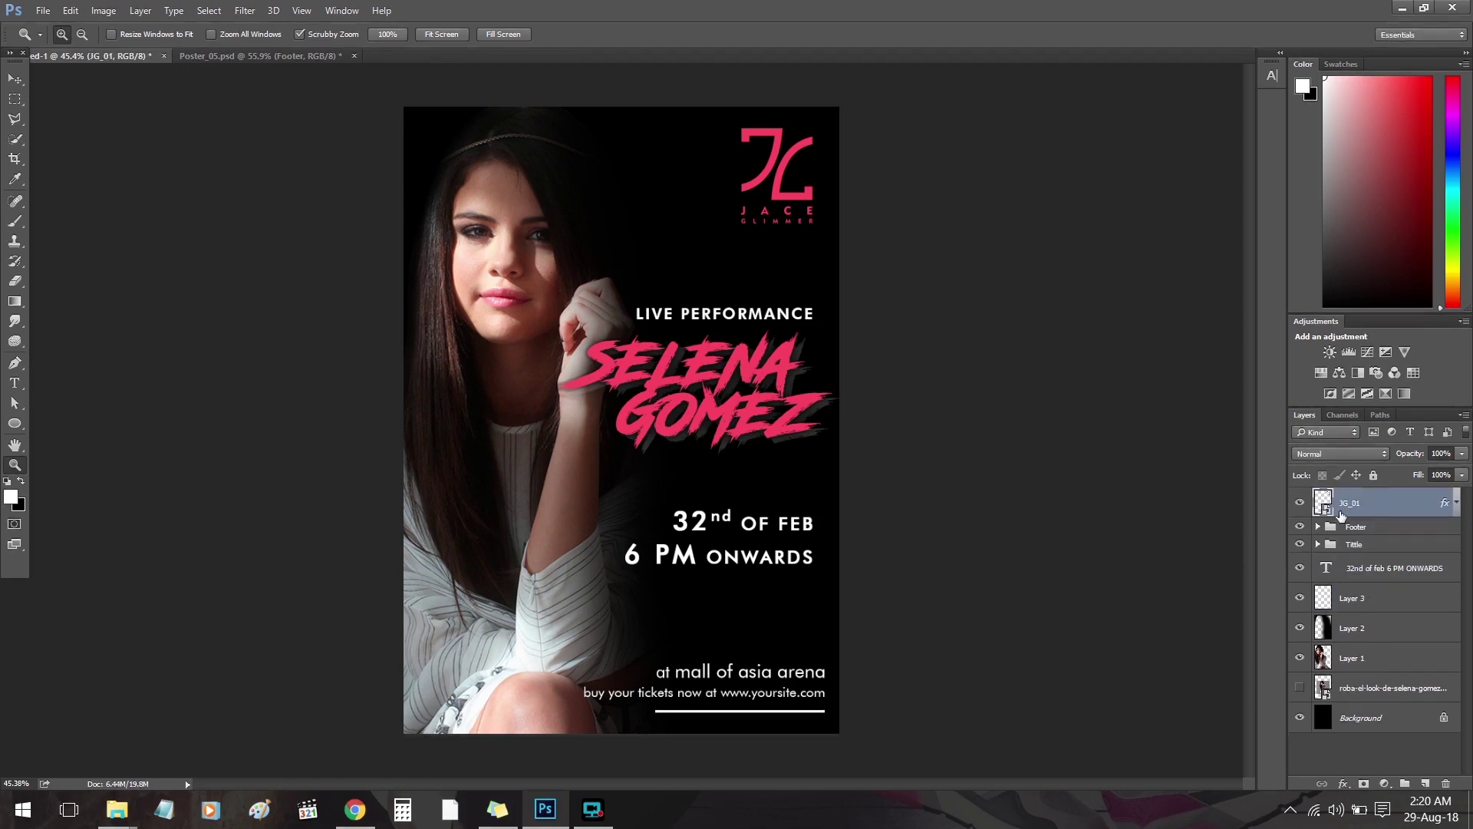
left_click(1351, 526)
left_click(1300, 527)
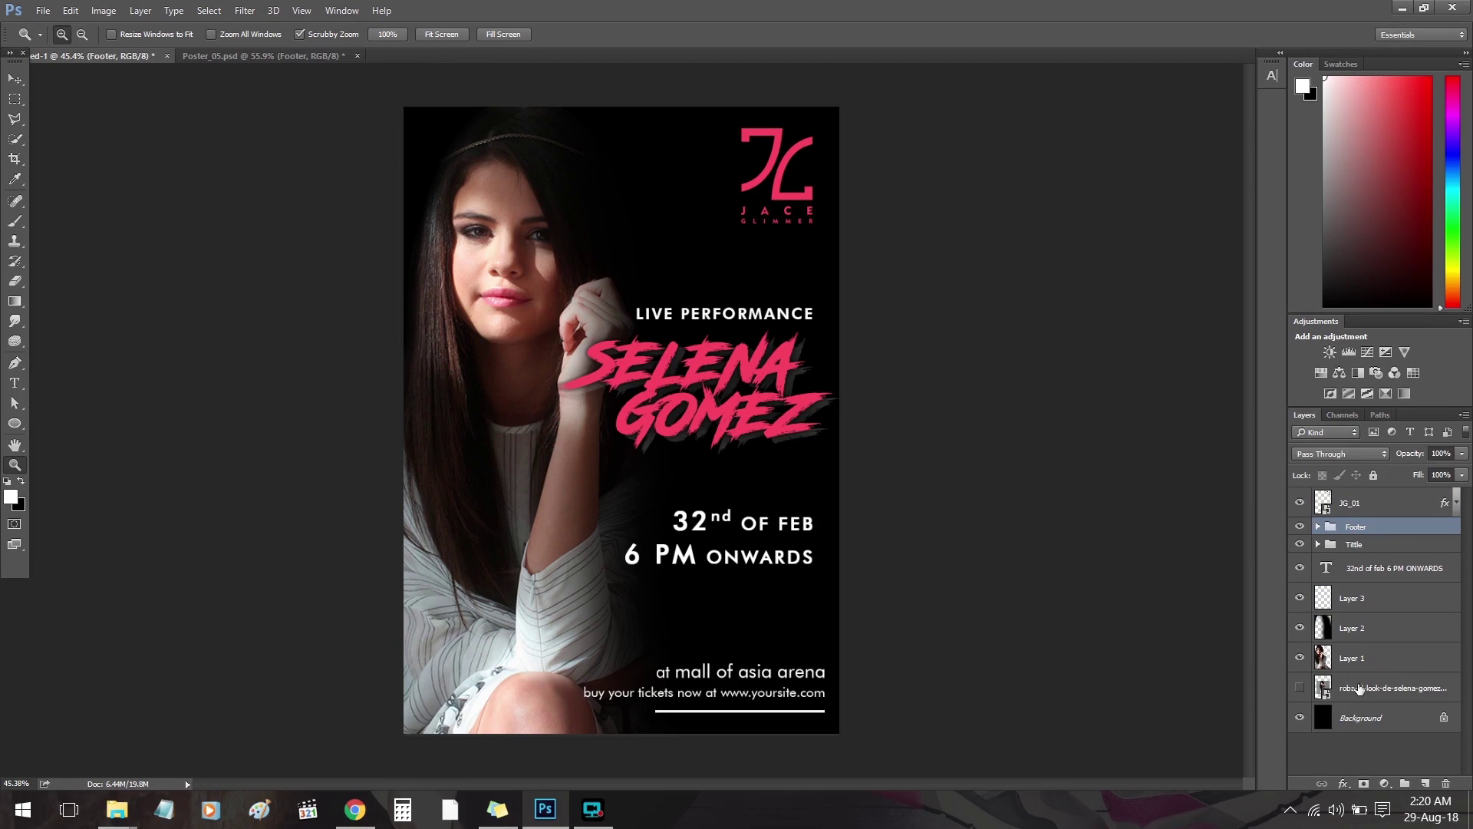
Put Layer 3 in Footer, the date in Tittle, and group Layer 2, Layer 1, roba as 'Model'.
left_click_drag(1352, 598, 1336, 541)
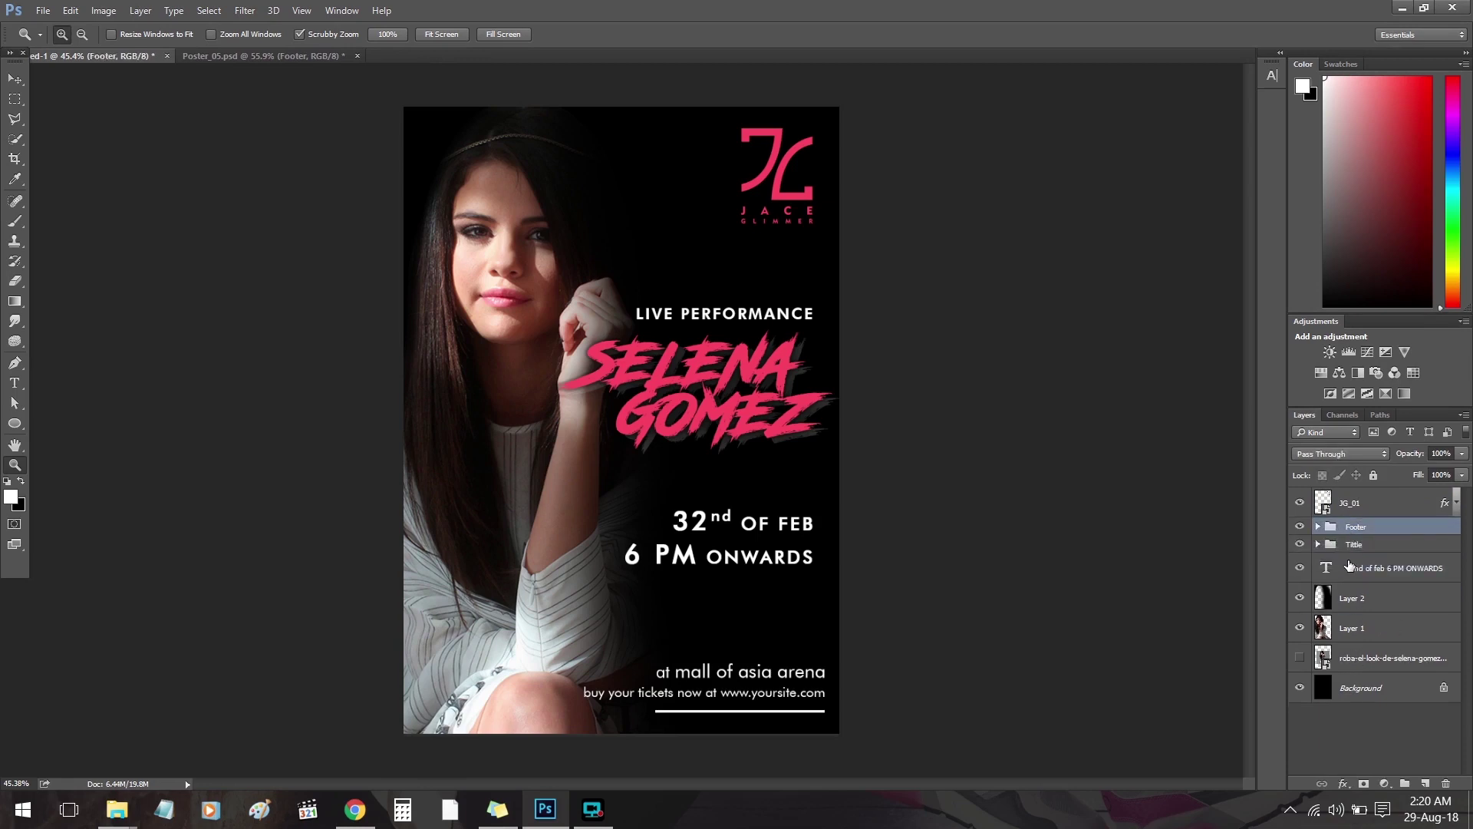
left_click_drag(1350, 566, 1339, 543)
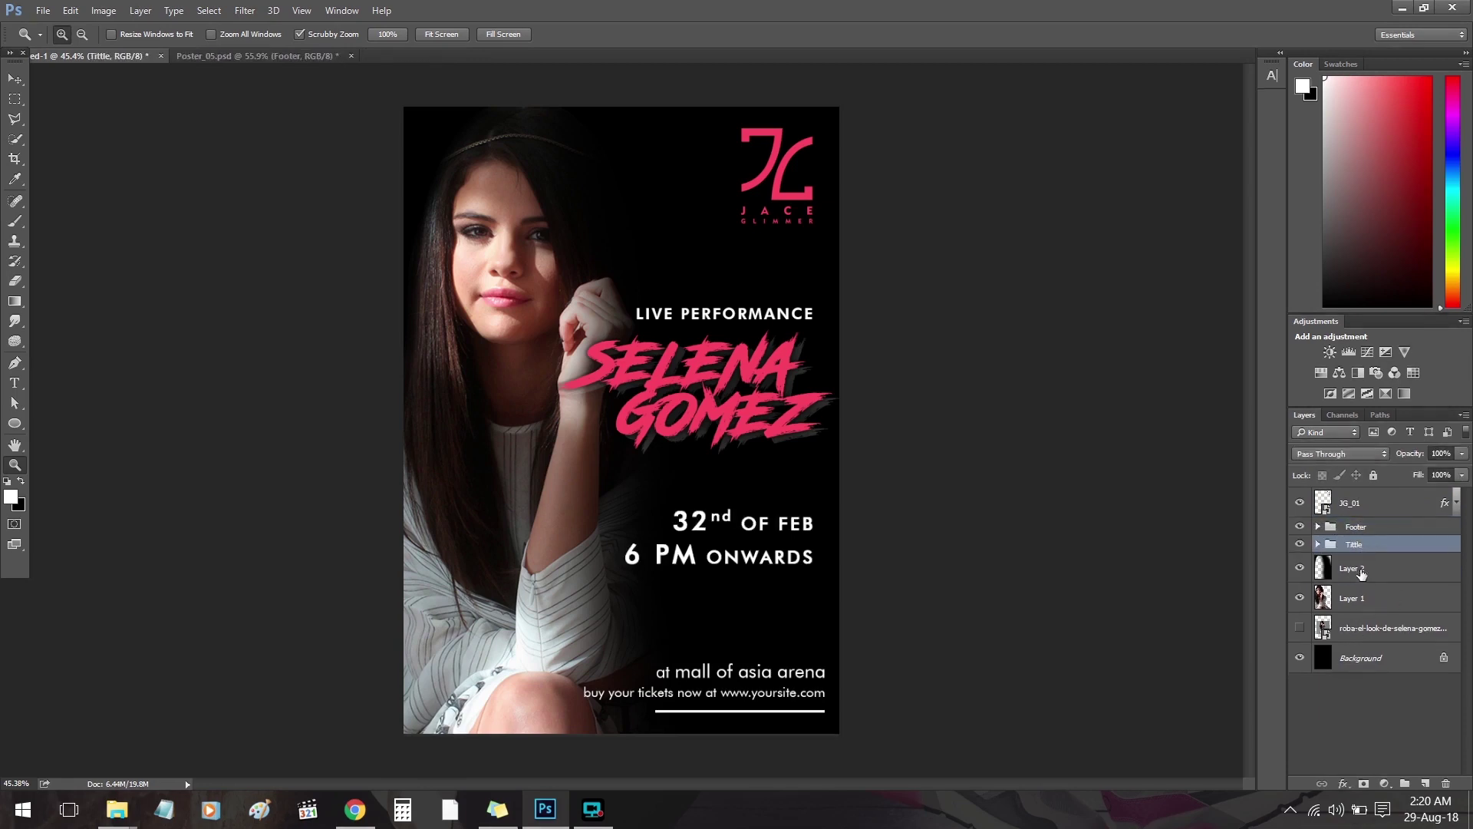
left_click(1360, 572)
left_click(1358, 598, "shift")
left_click(1358, 628, "shift")
key("ctrl+g")
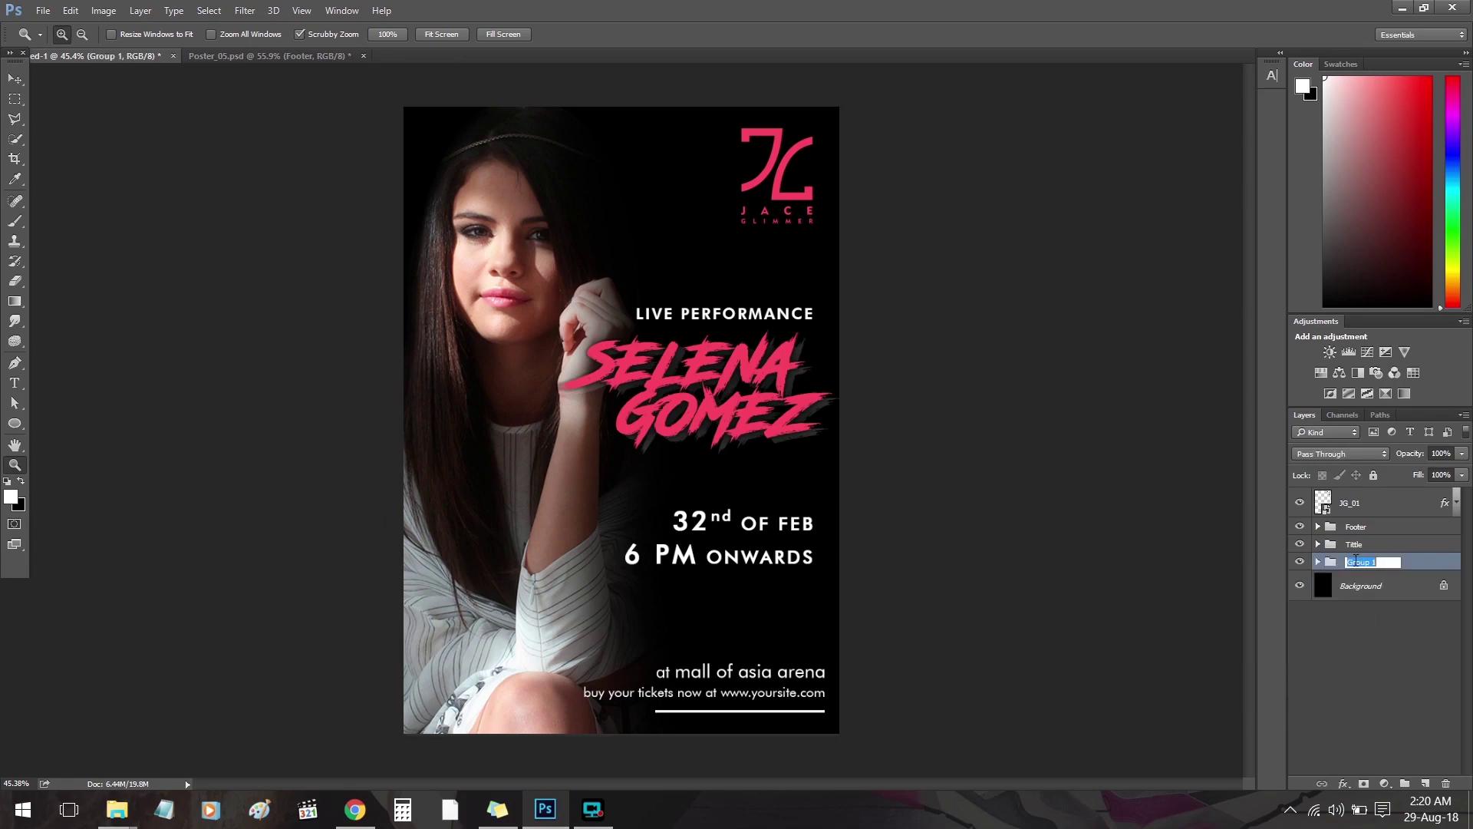
key("Return")
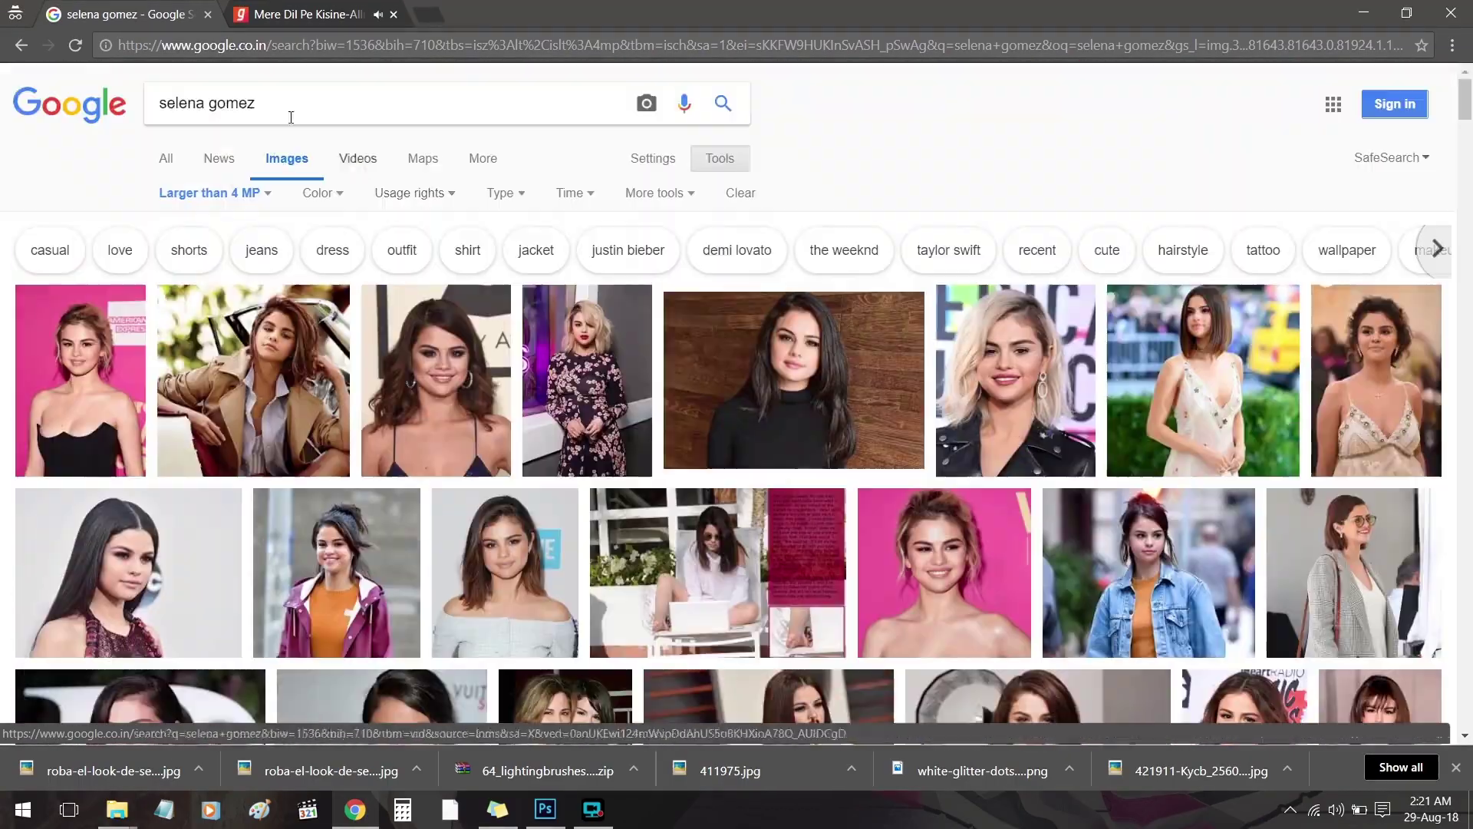
Search images for 'abstract lines background' and copy the red light-streak result.
triple_click(291, 117)
type("abstract l")
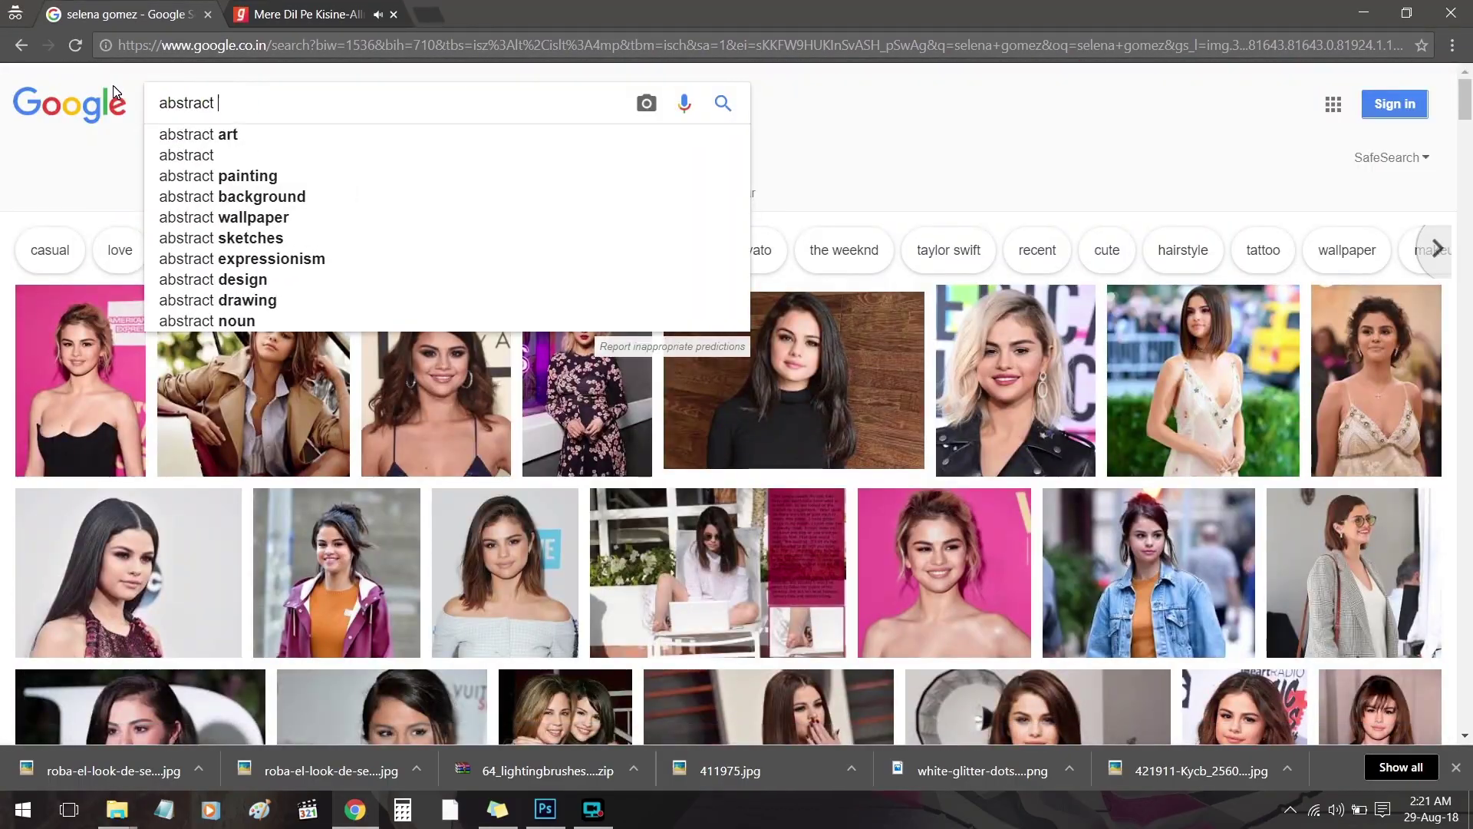
type("ines bg")
key("Down")
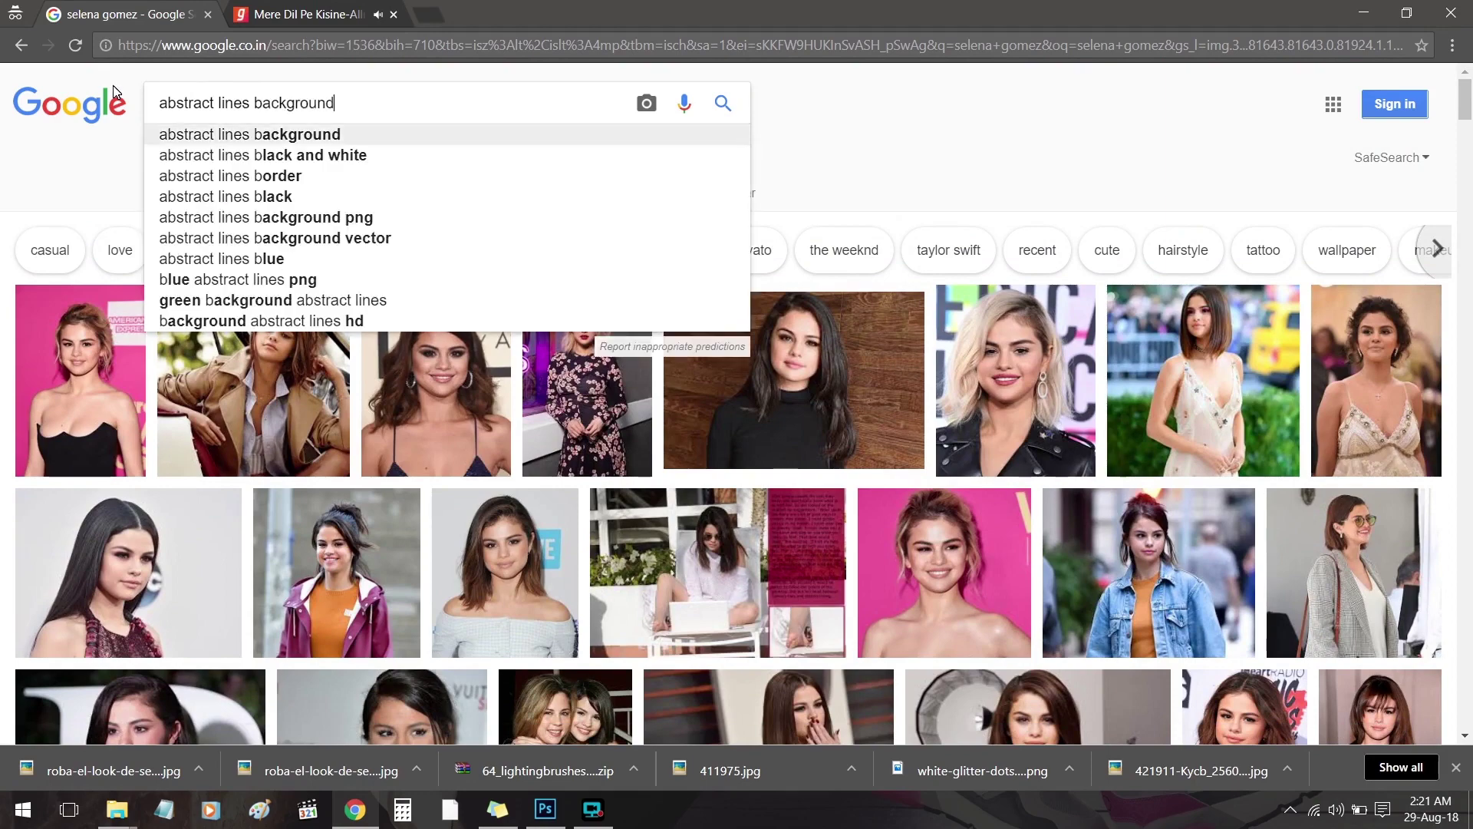
key("Return")
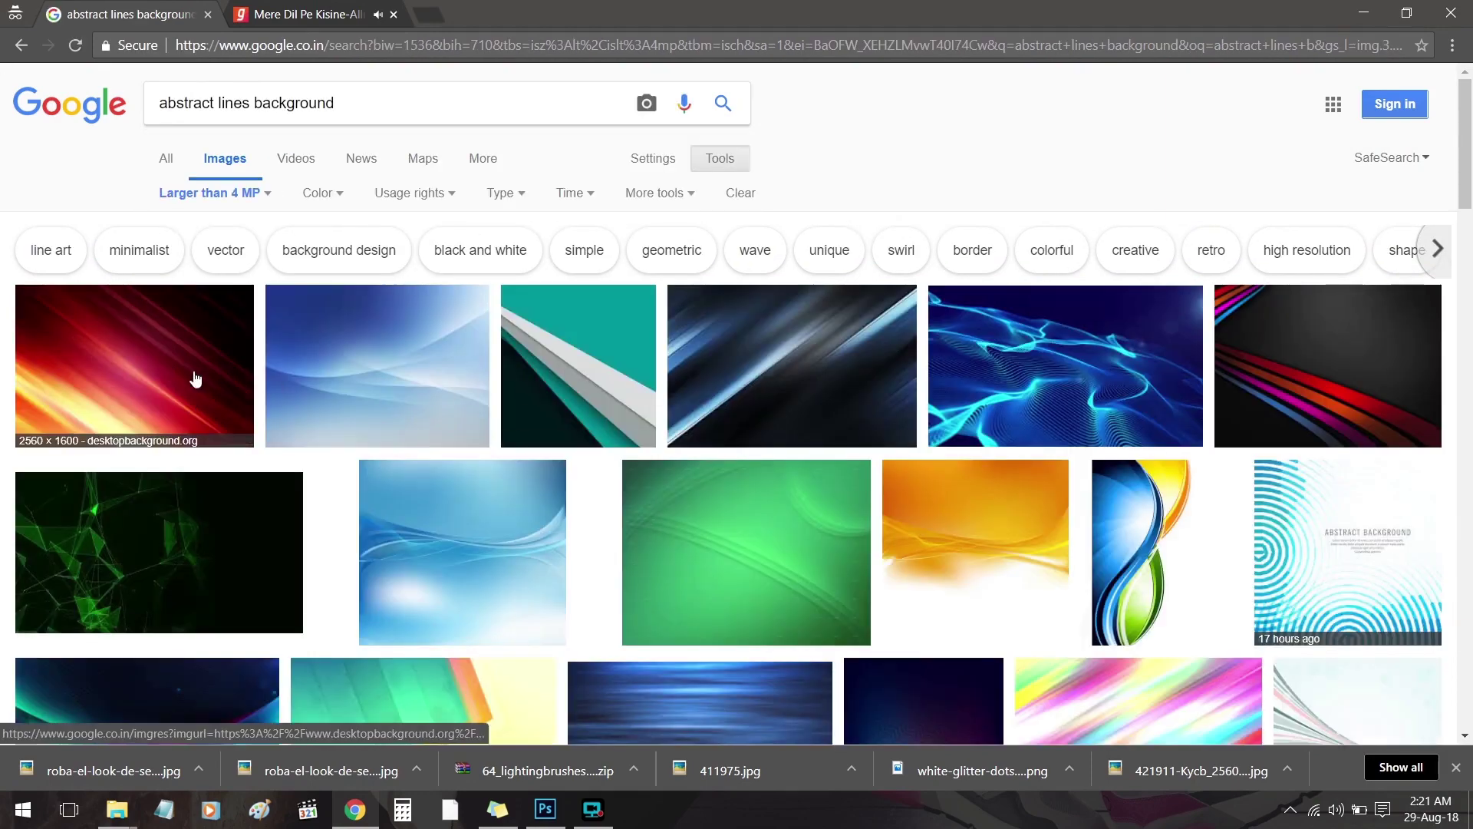
left_click(194, 381)
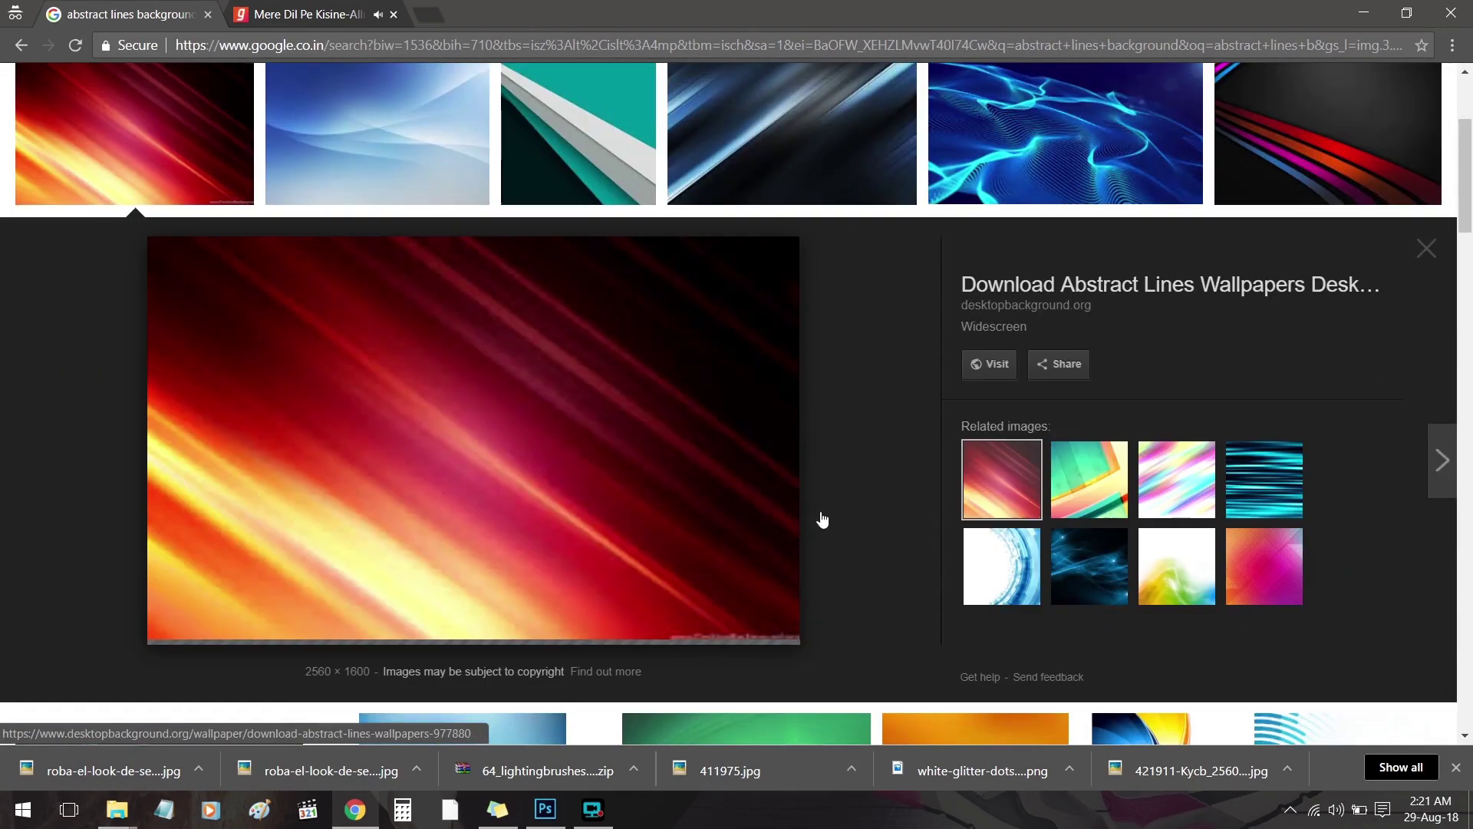
right_click(653, 445)
left_click(732, 614)
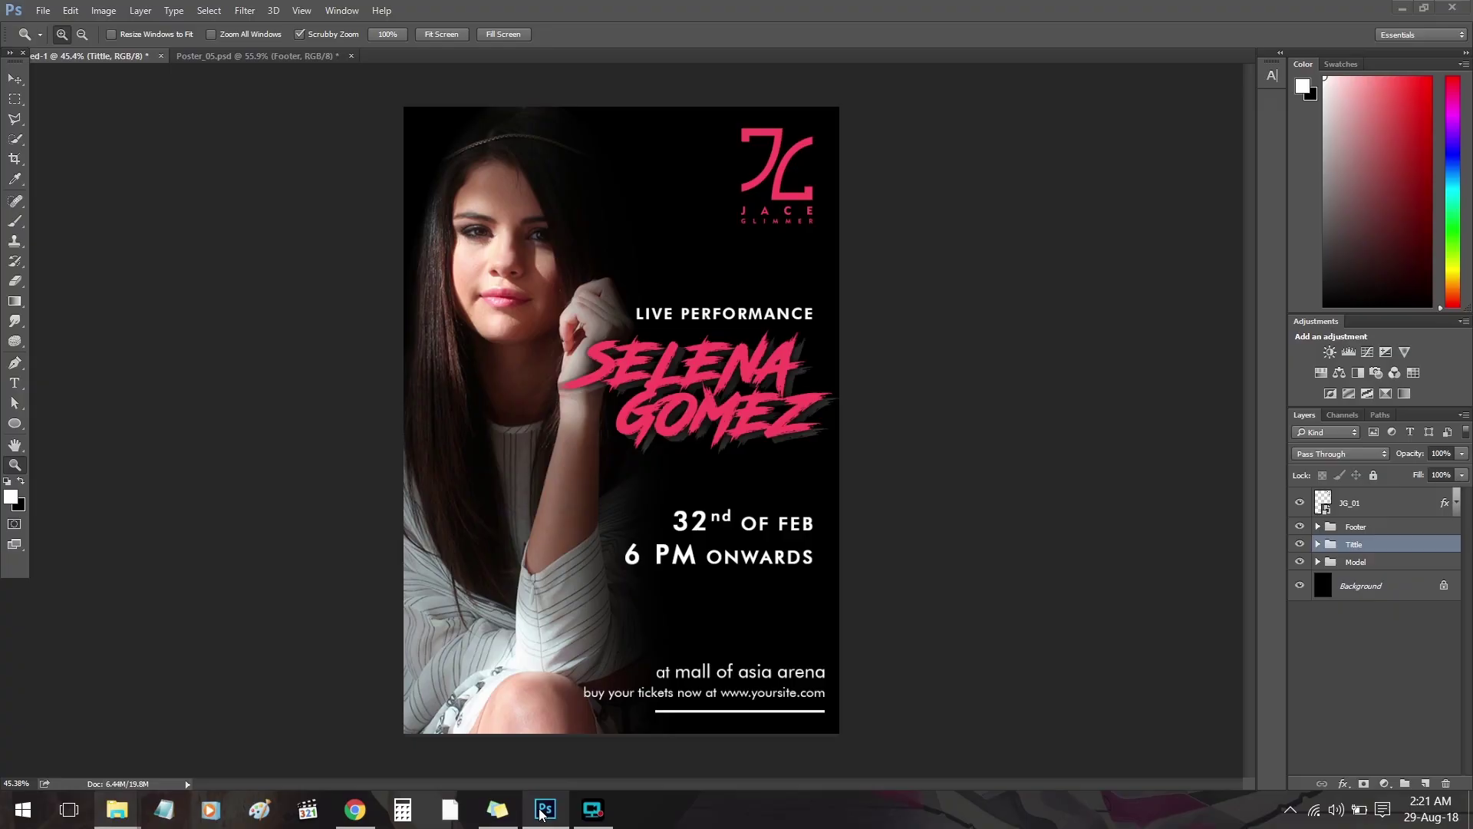
Paste the red image as Layer 4 and scale it to cover the whole poster.
key("ctrl+v")
mouse_move(734, 521)
left_mouse_down()
mouse_move(680, 509)
mouse_move(725, 545)
left_mouse_up()
key("v")
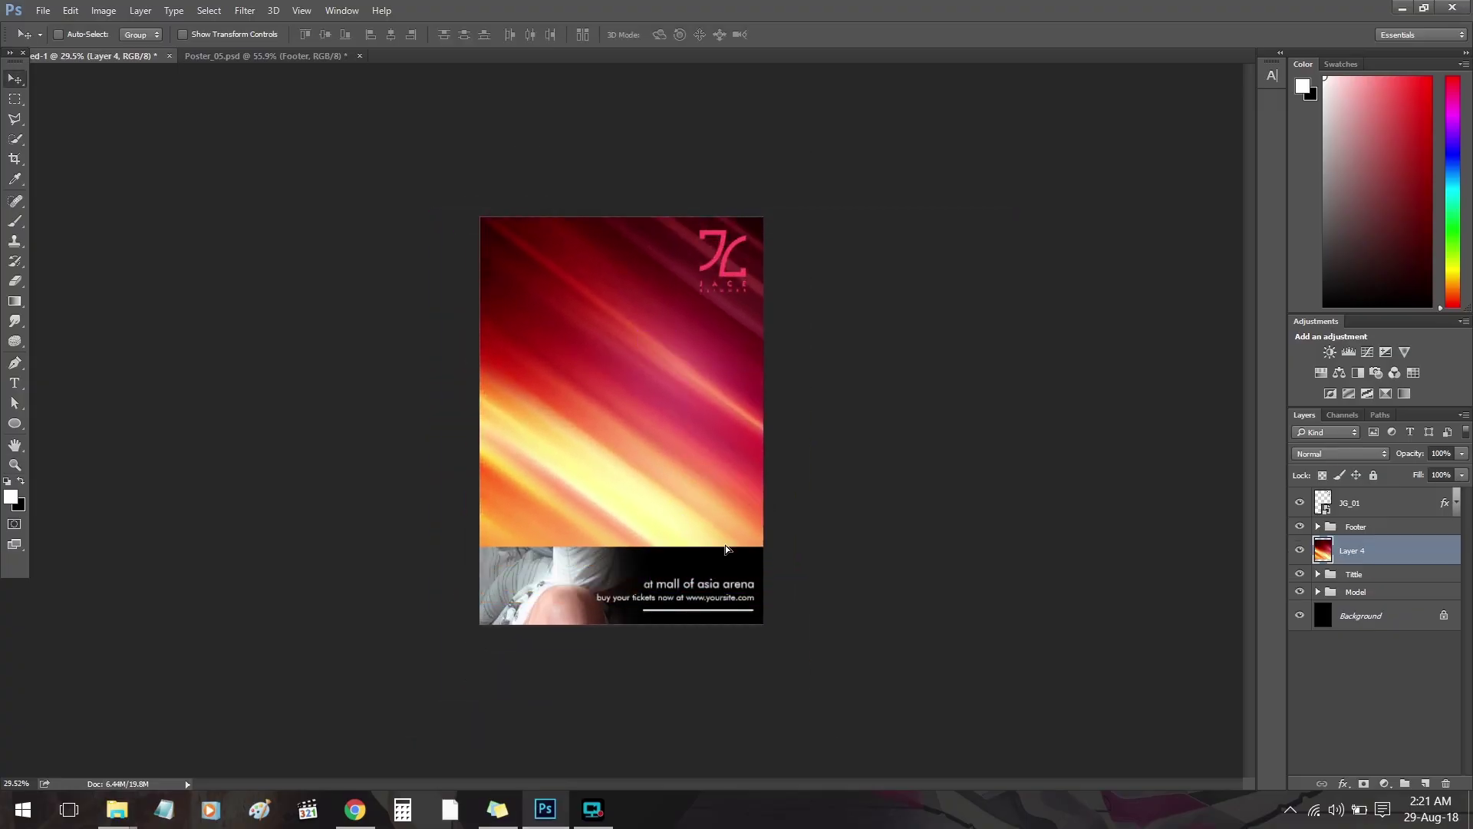
key("ctrl+t")
mouse_move(975, 544)
left_mouse_down()
mouse_move(1132, 645)
mouse_move(888, 591)
left_mouse_up()
left_click(697, 35)
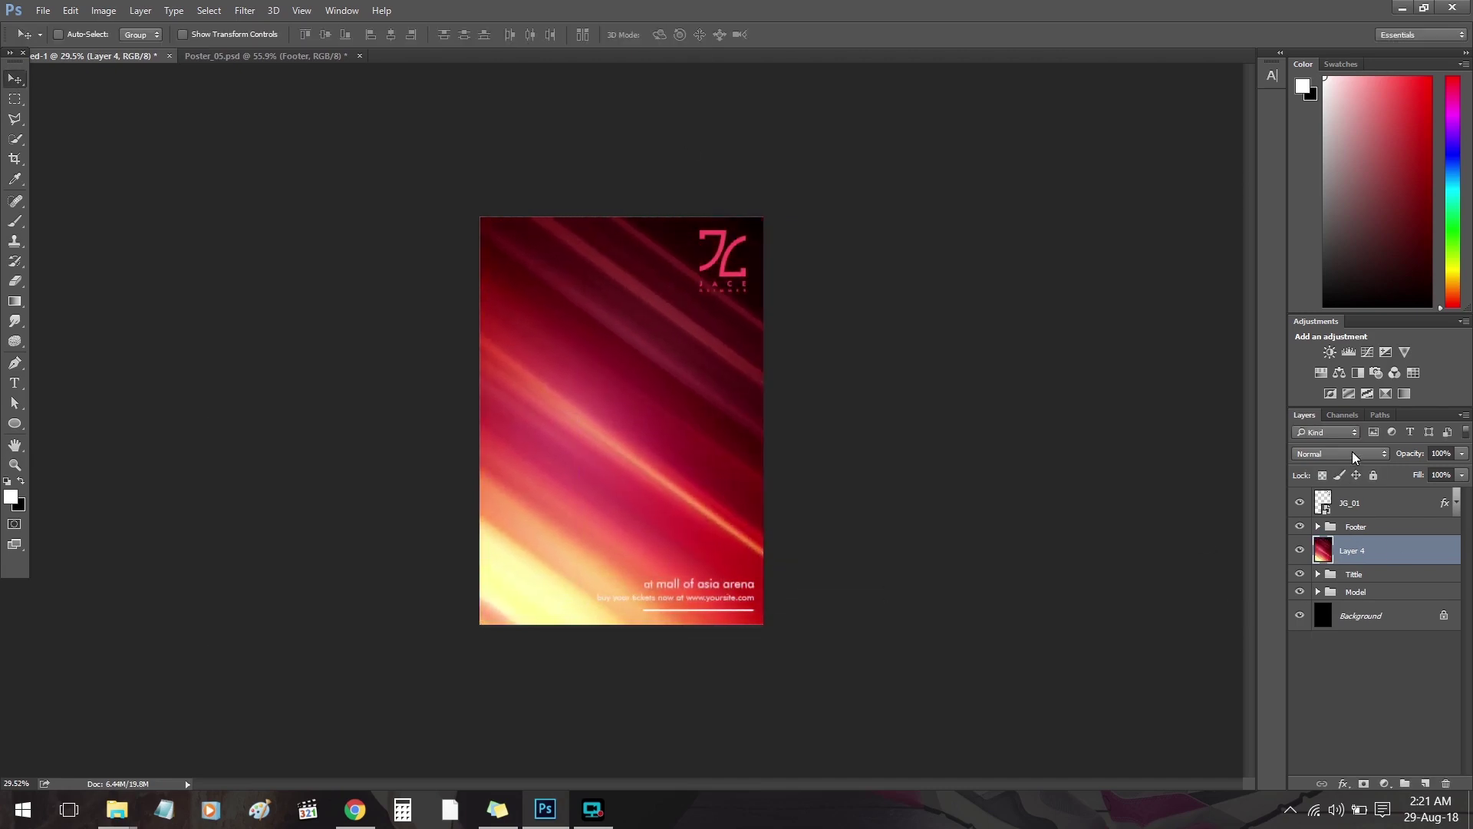
Set Layer 4 to Multiply and zoom in on the red-tinted poster.
scroll(1353, 457, "down", 1)
scroll(1352, 457, "down", 1)
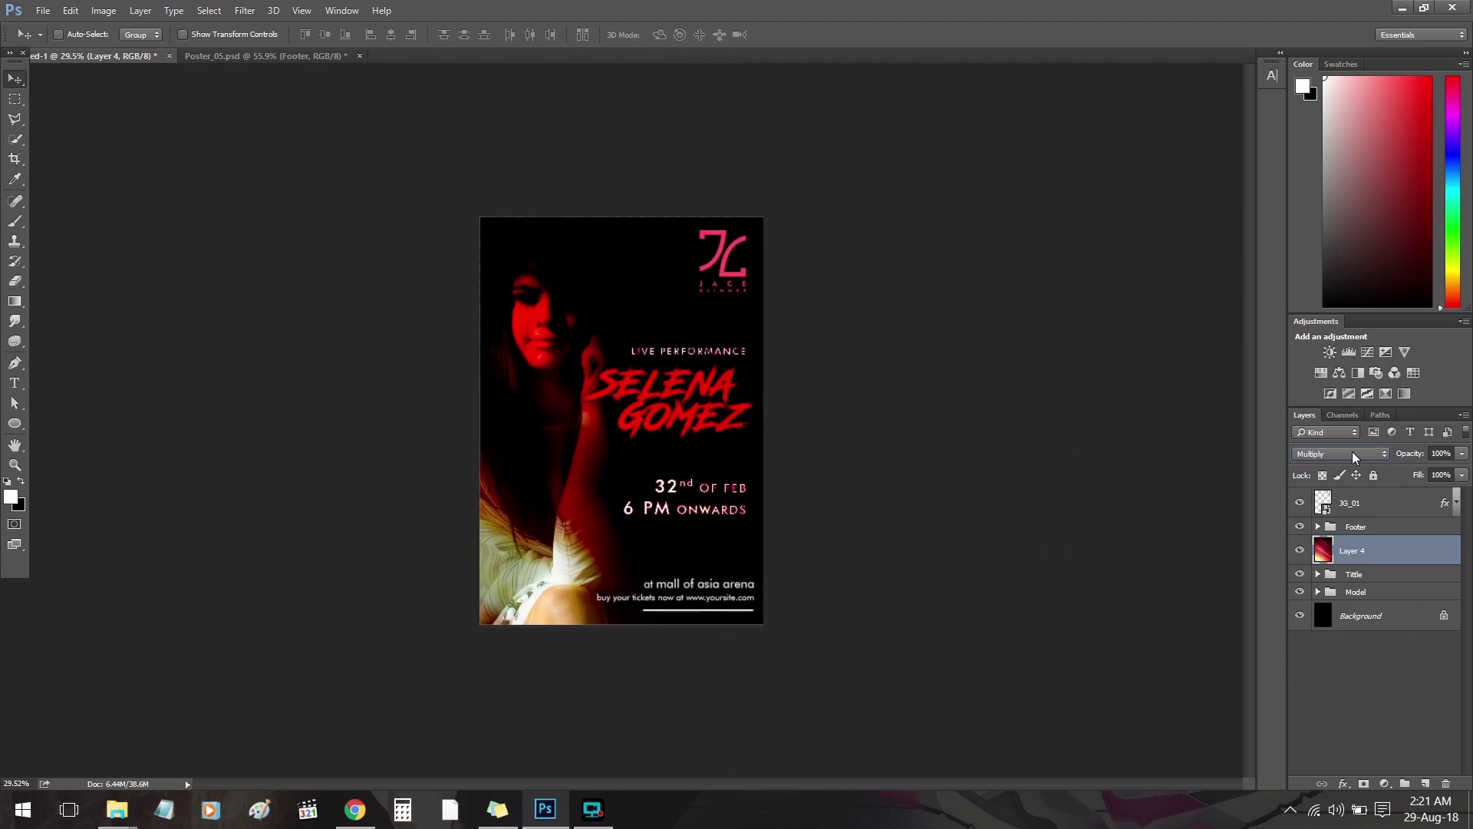
scroll(1352, 457, "down", 1)
scroll(1352, 457, "up", 1)
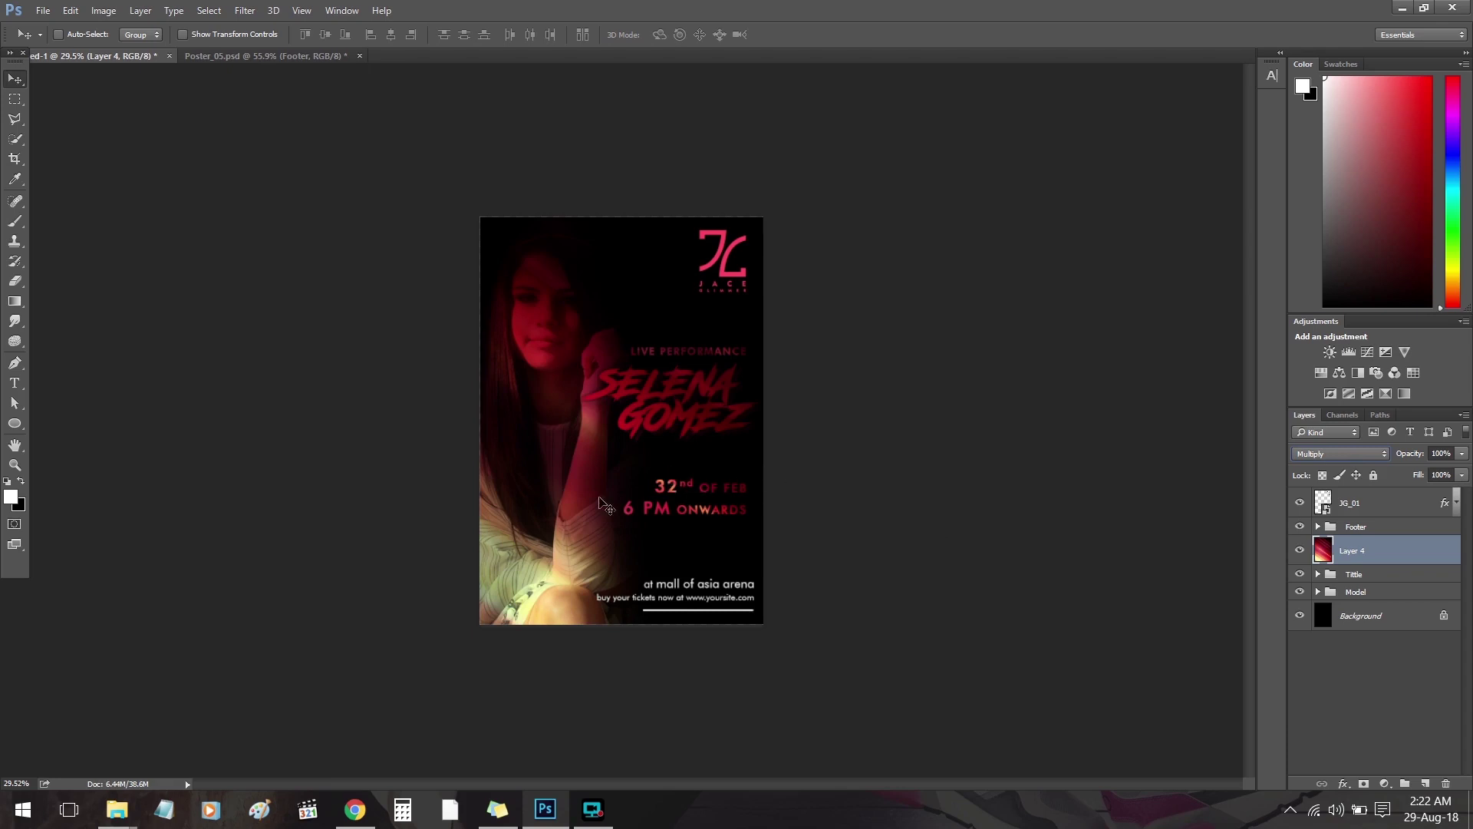
left_click(15, 465)
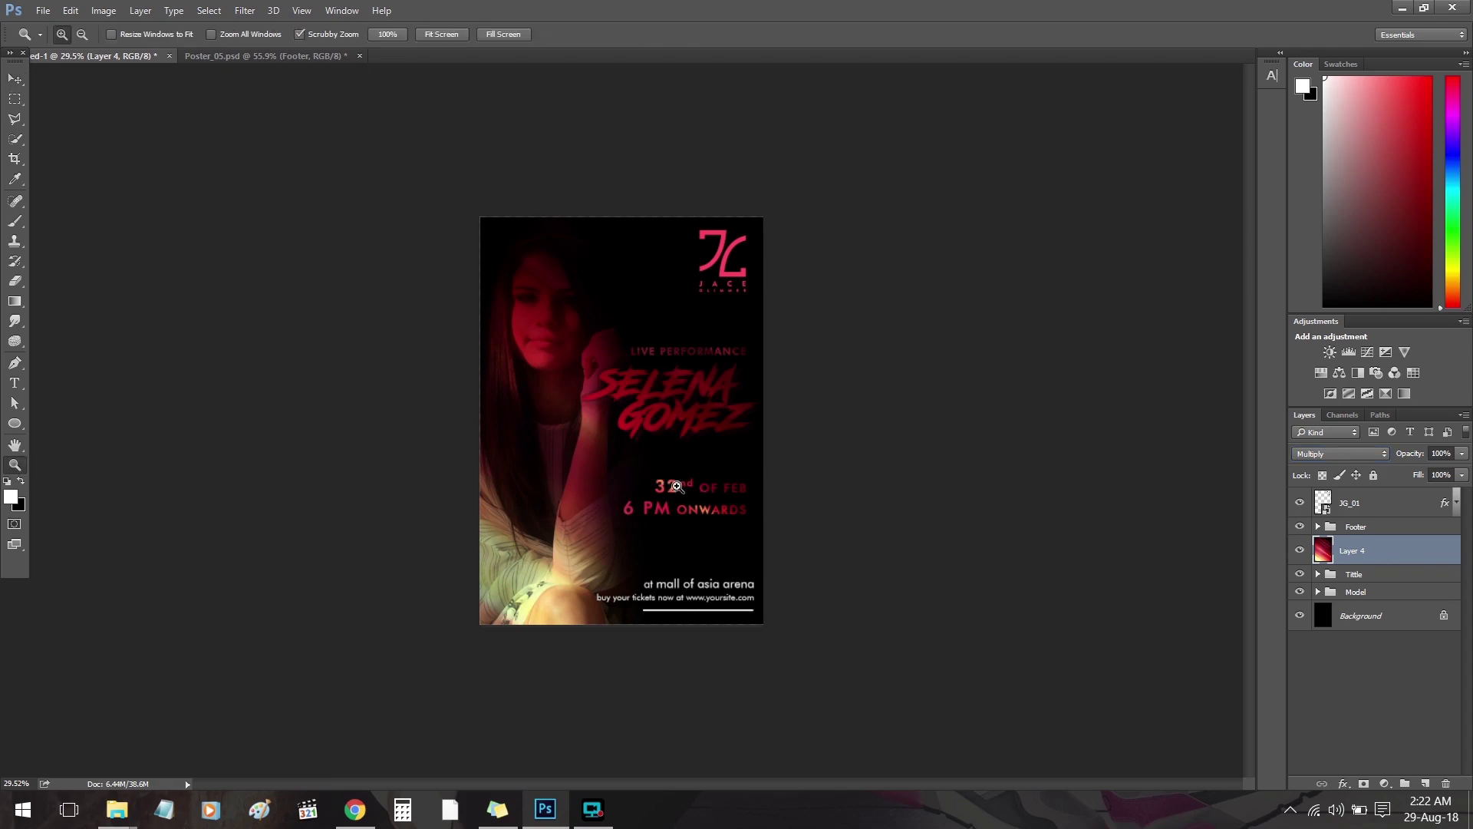
left_click_drag(656, 427, 680, 447)
left_click(20, 84)
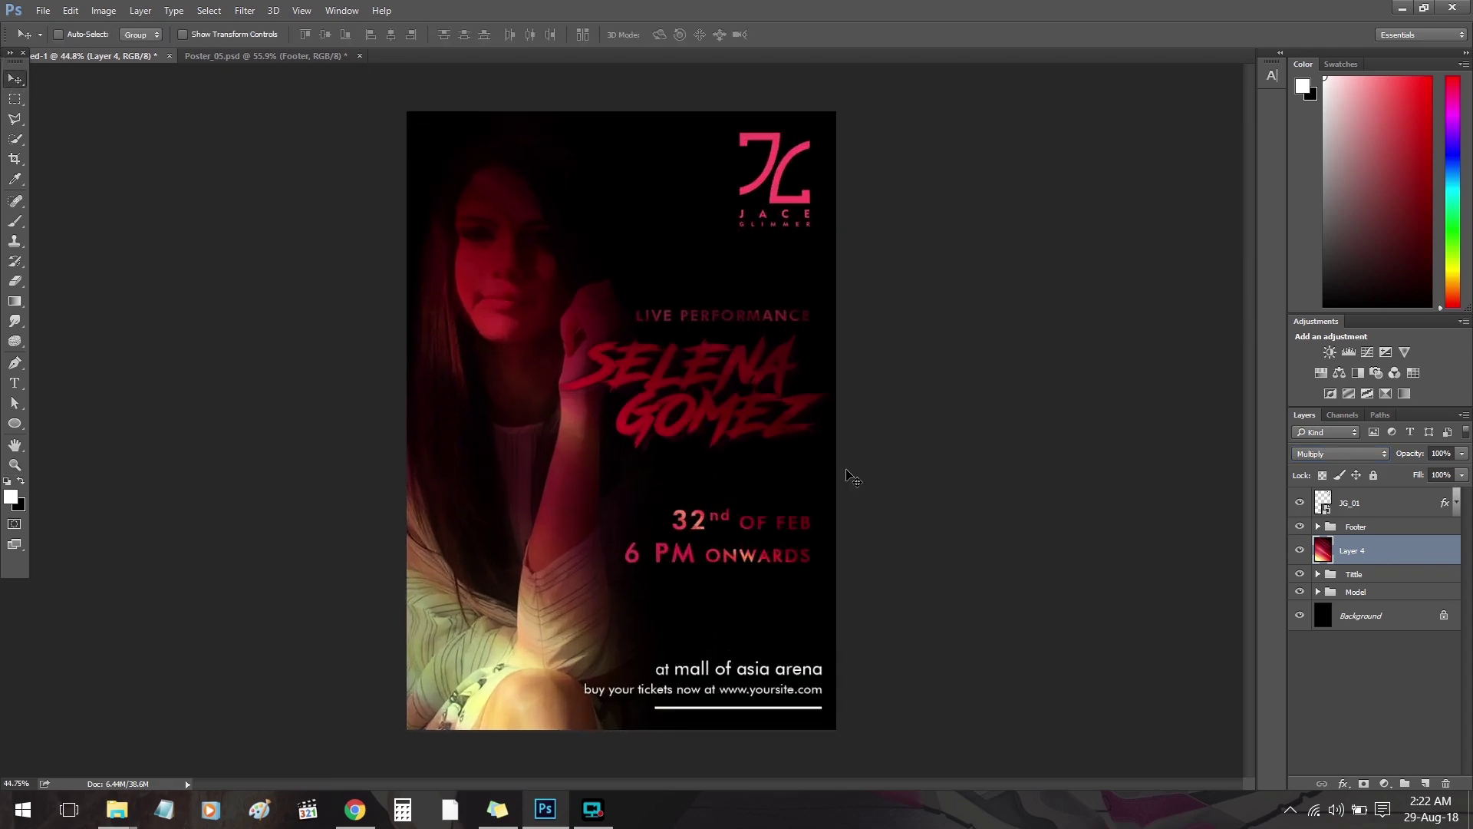
Move the Tittle group above the red overlay, then lower the overlay's opacity and shift it.
left_click_drag(1354, 574, 1346, 541)
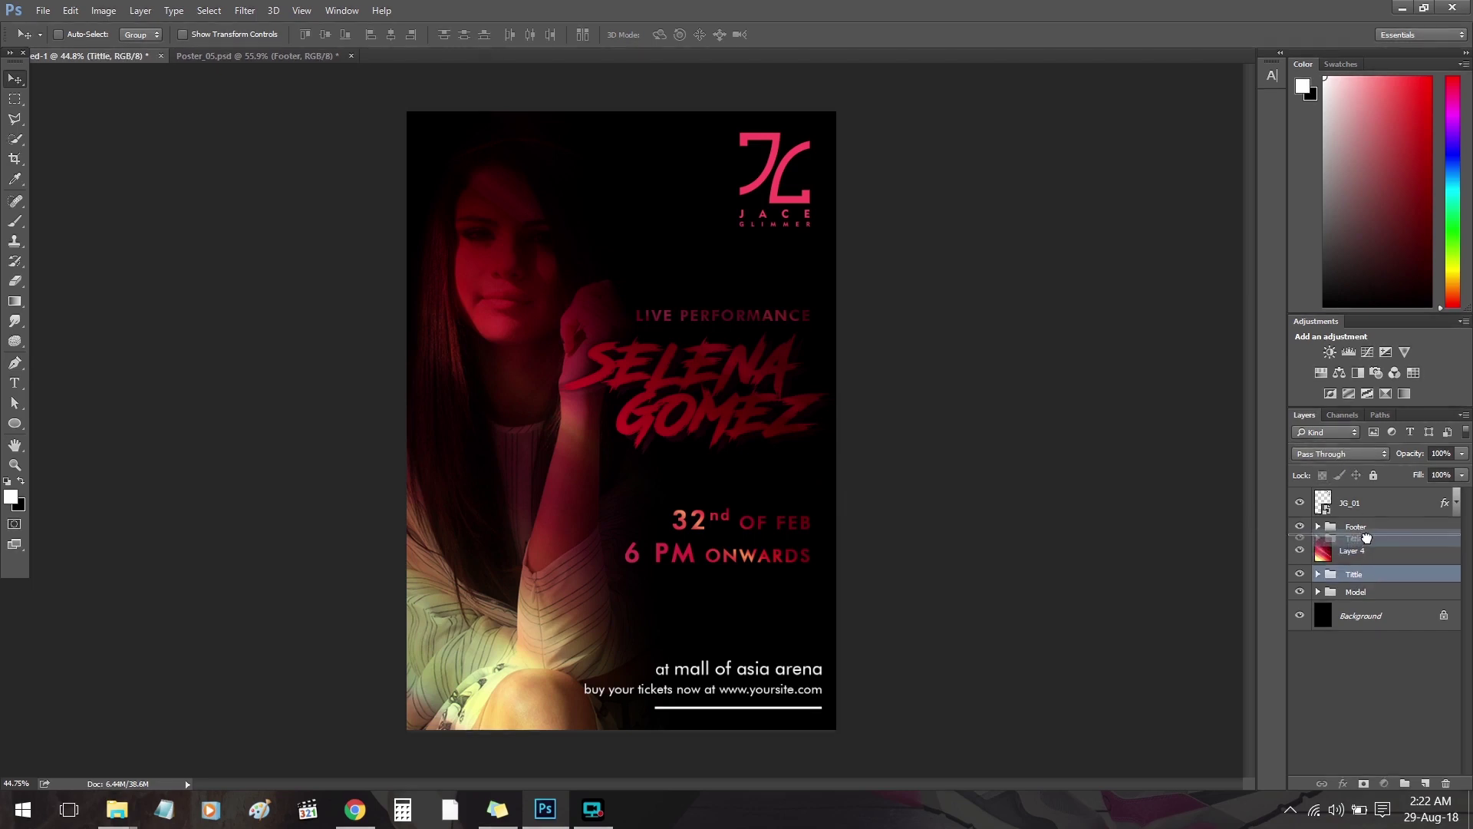
left_click(1362, 570)
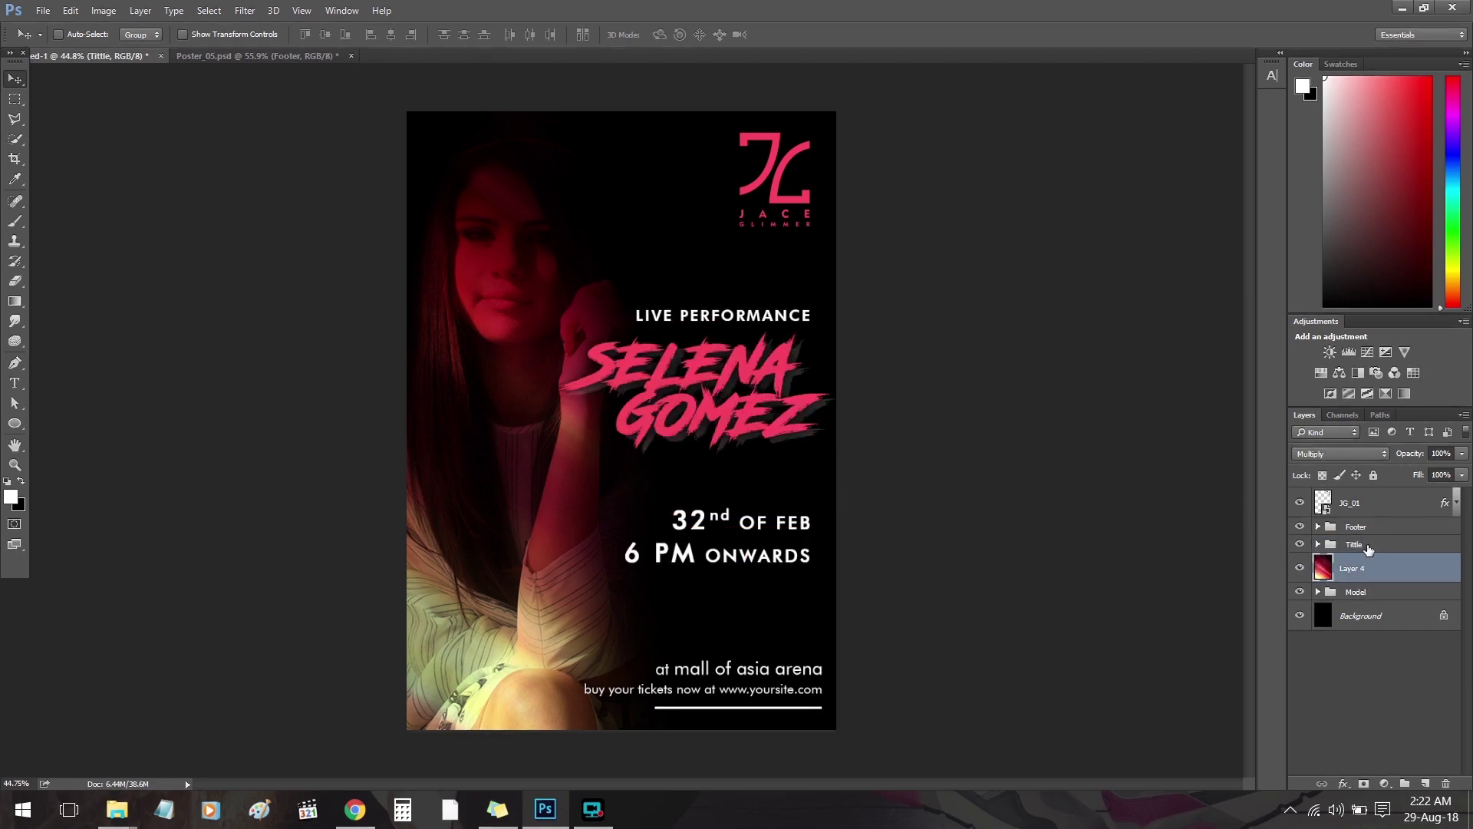
left_click_drag(1416, 454, 1410, 455)
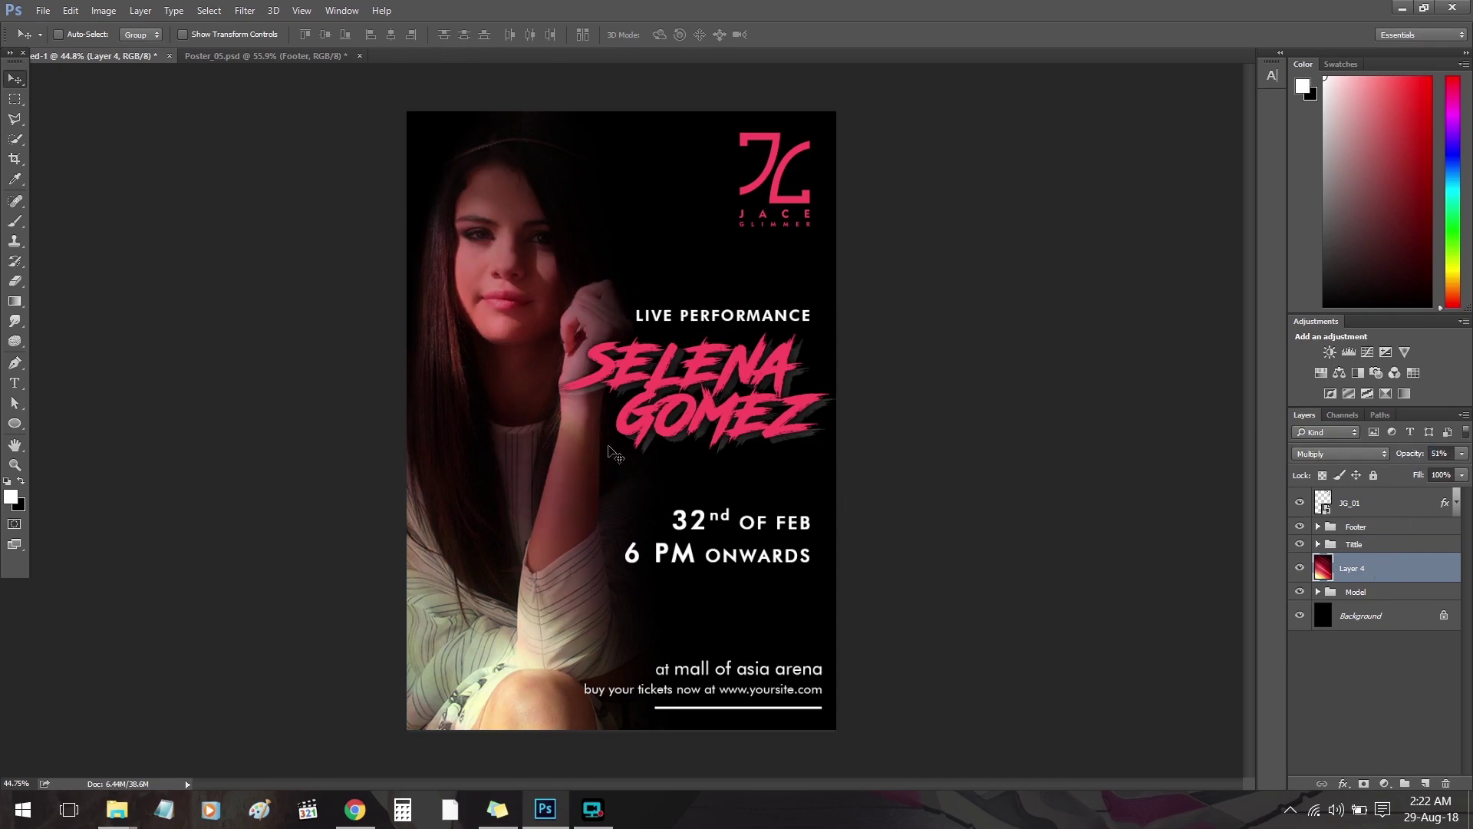
left_click_drag(607, 449, 596, 525)
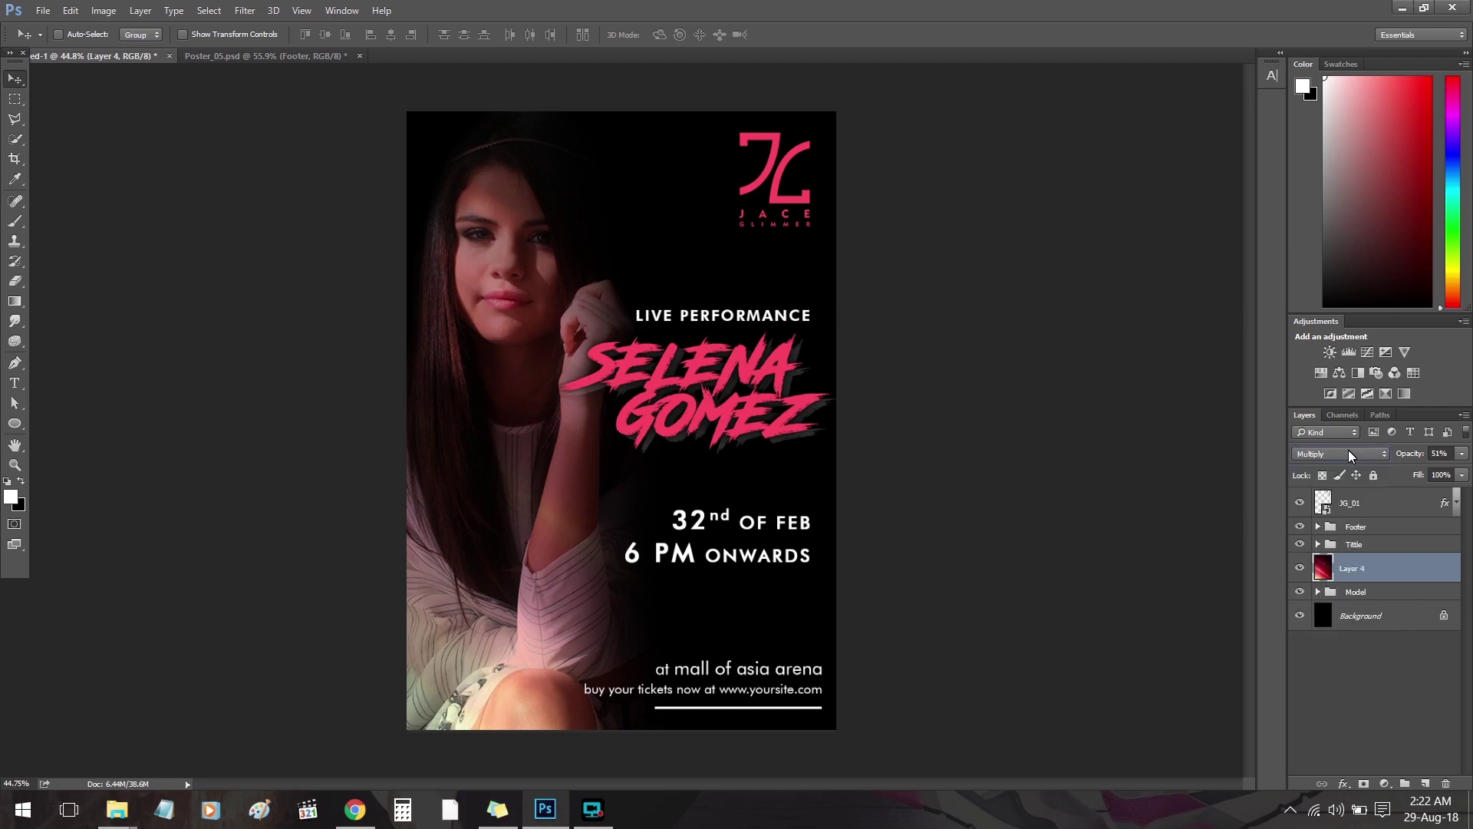
Cycle through the red streak layer's blend modes to preview each one.
scroll(1347, 453, "down", 1)
scroll(1348, 454, "down", 2)
scroll(1348, 453, "down", 1)
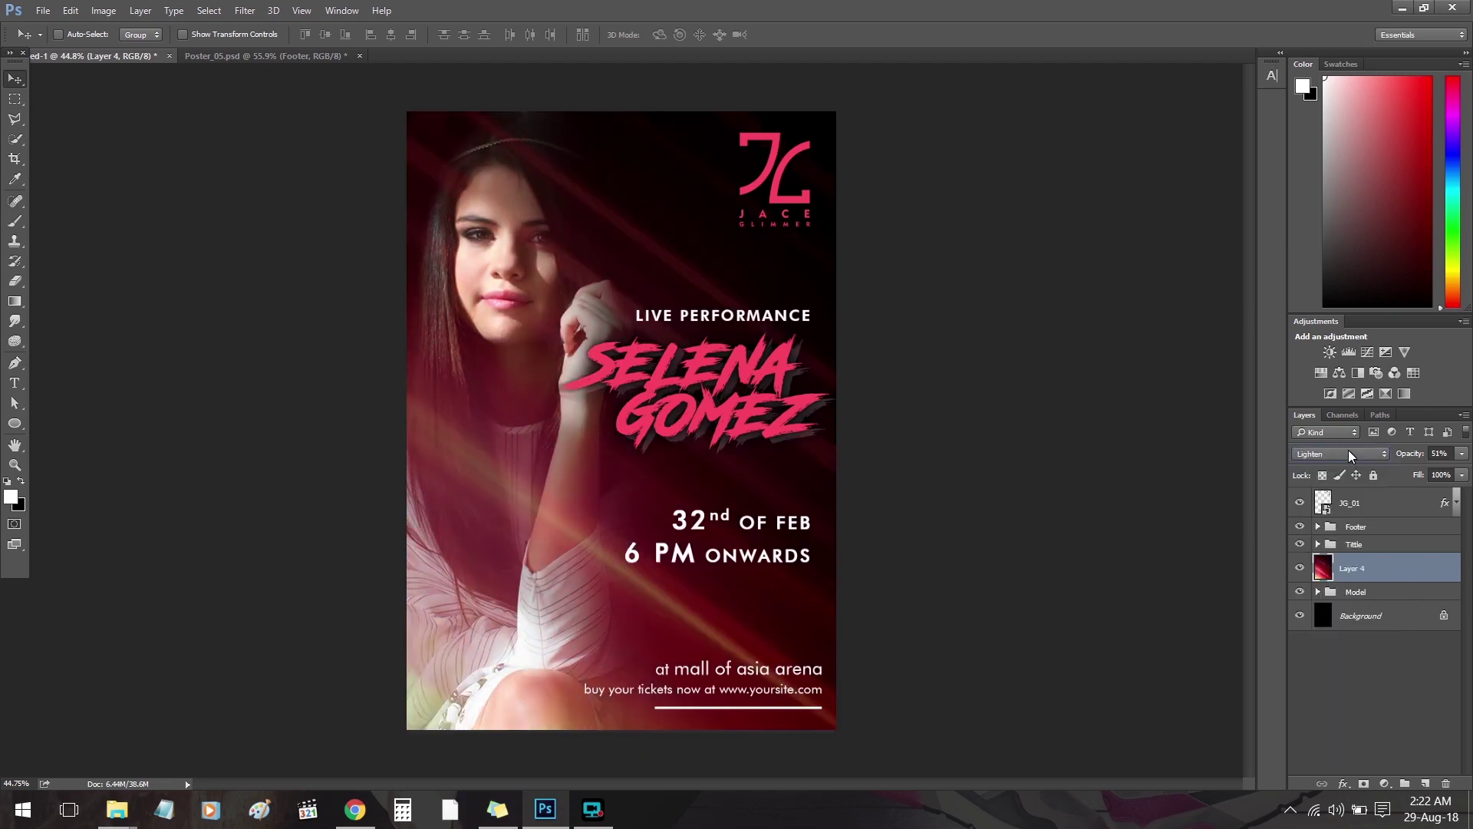
scroll(1348, 453, "up", 1)
left_click(1348, 450)
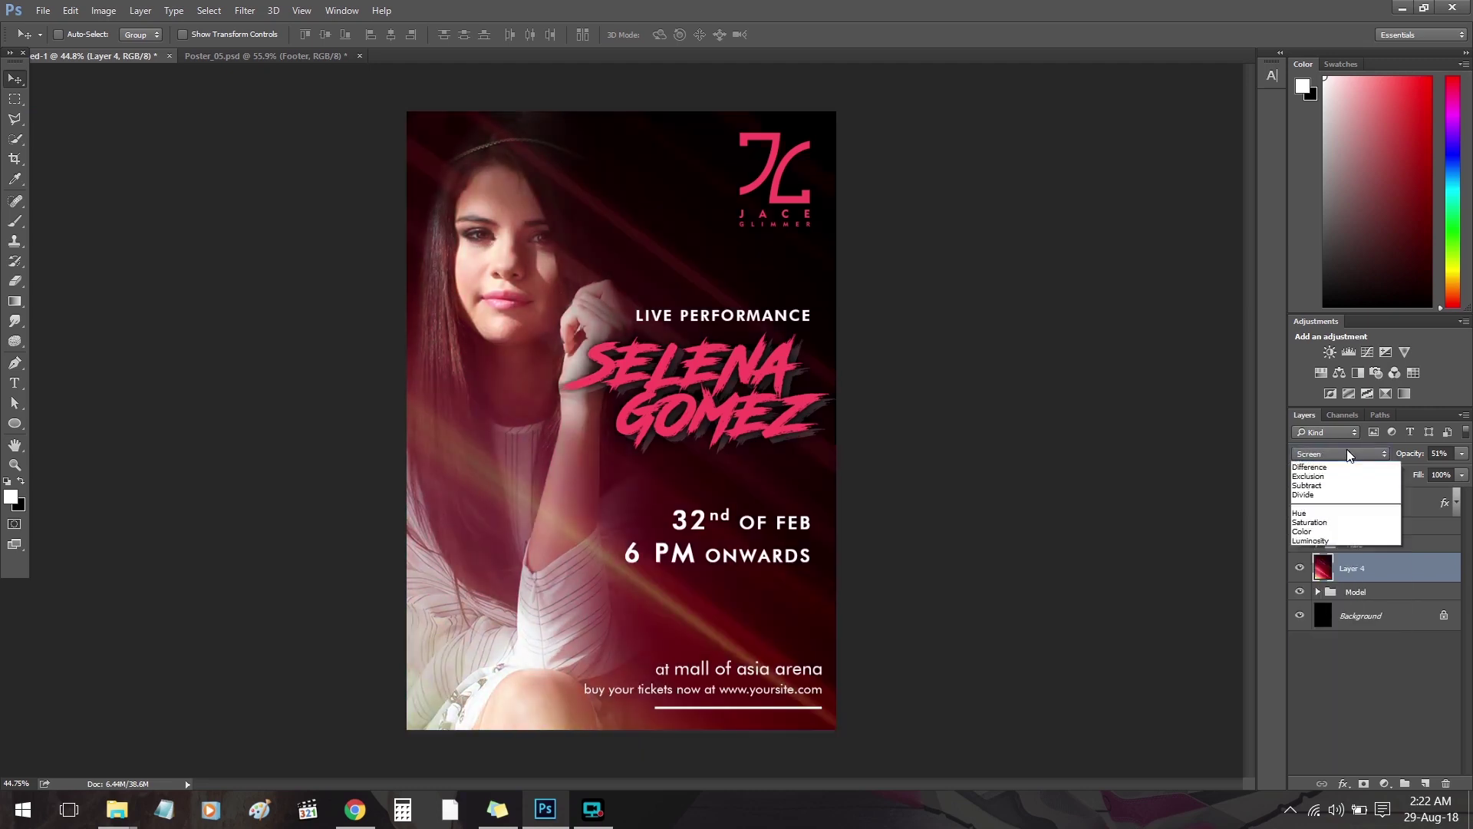
scroll(1347, 454, "down", 1)
scroll(1346, 454, "down", 1)
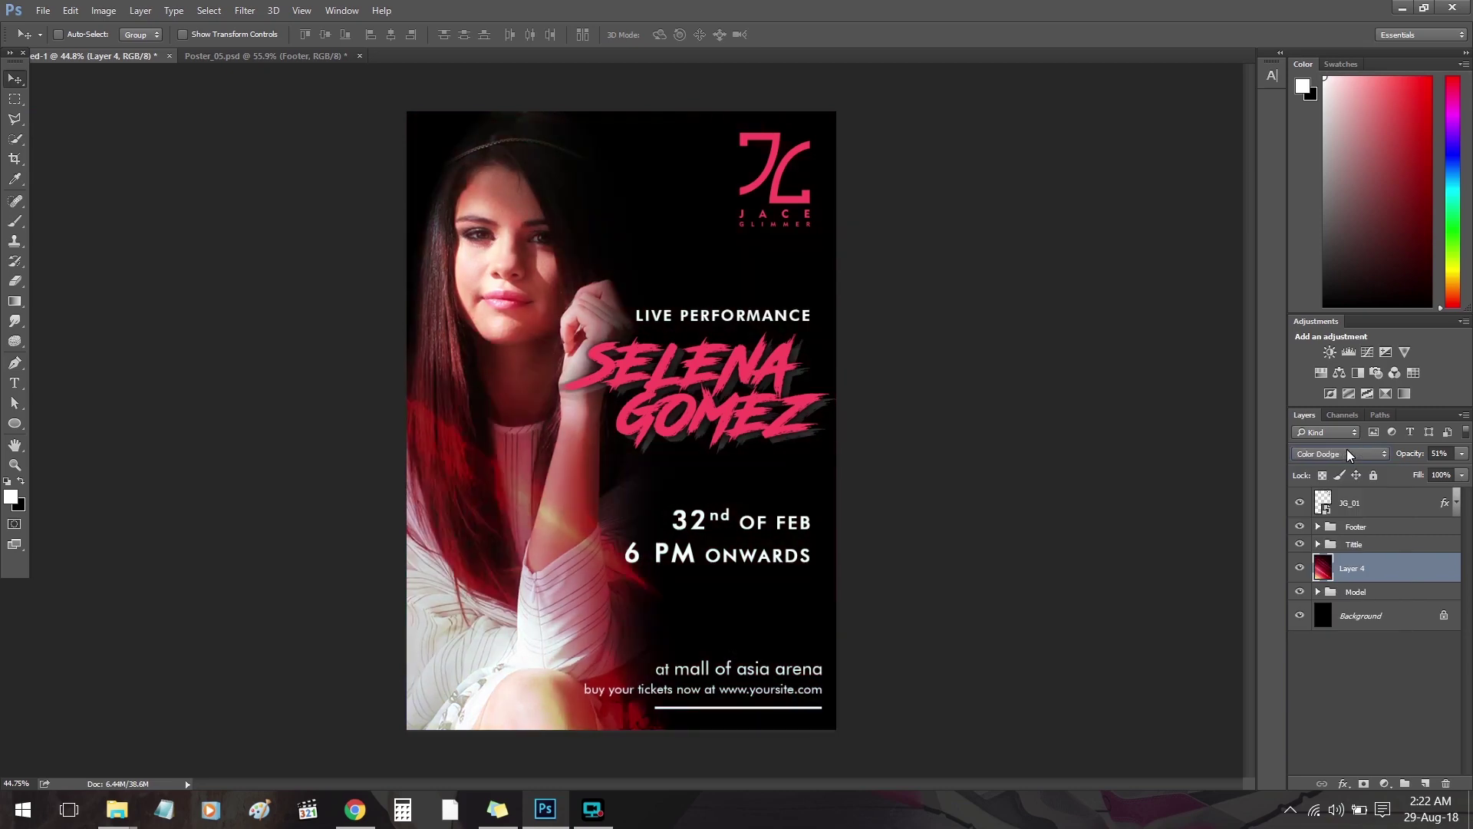
scroll(1347, 453, "down", 1)
scroll(1346, 453, "down", 1)
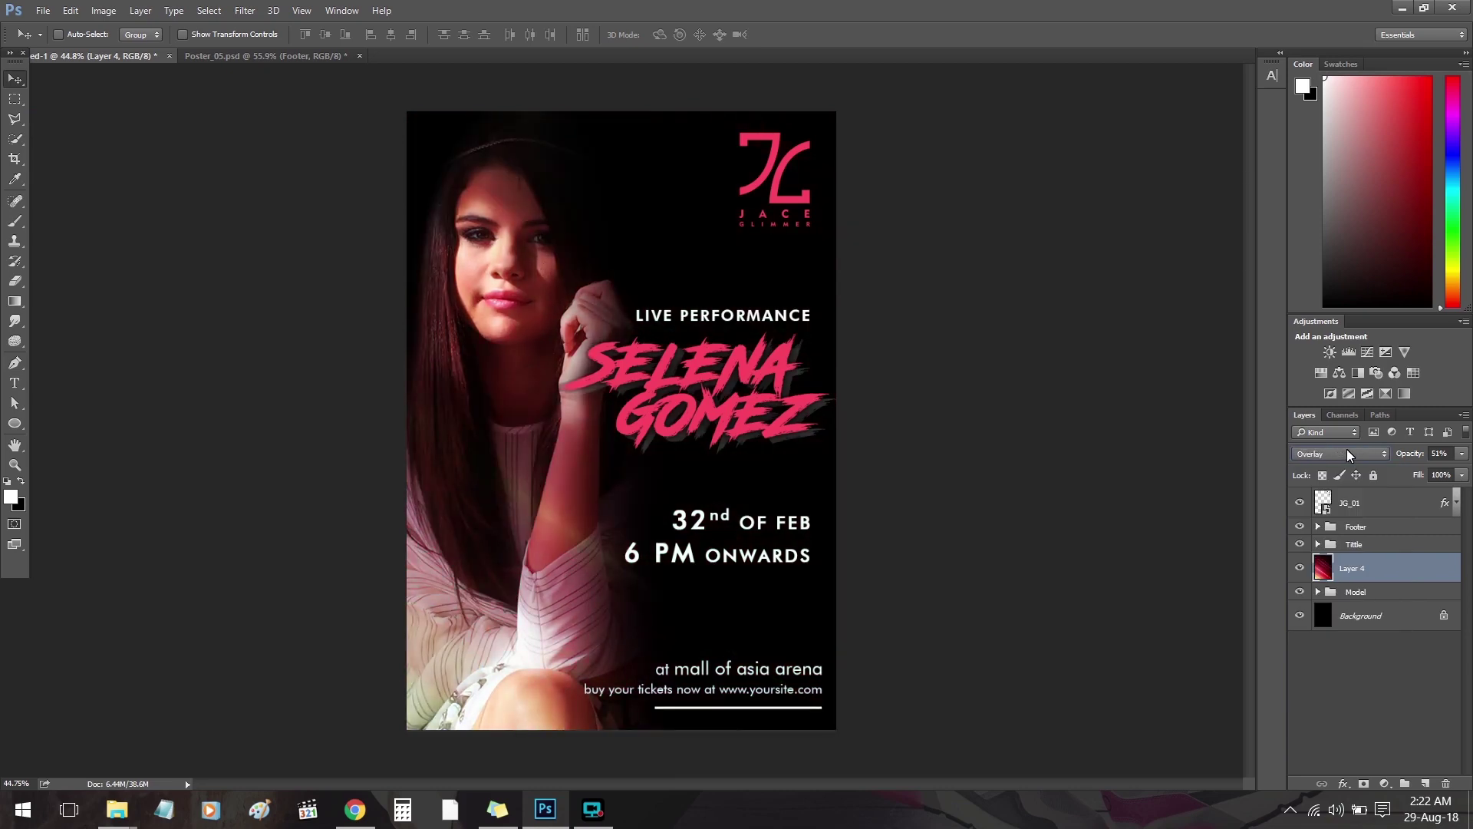
scroll(1346, 453, "down", 1)
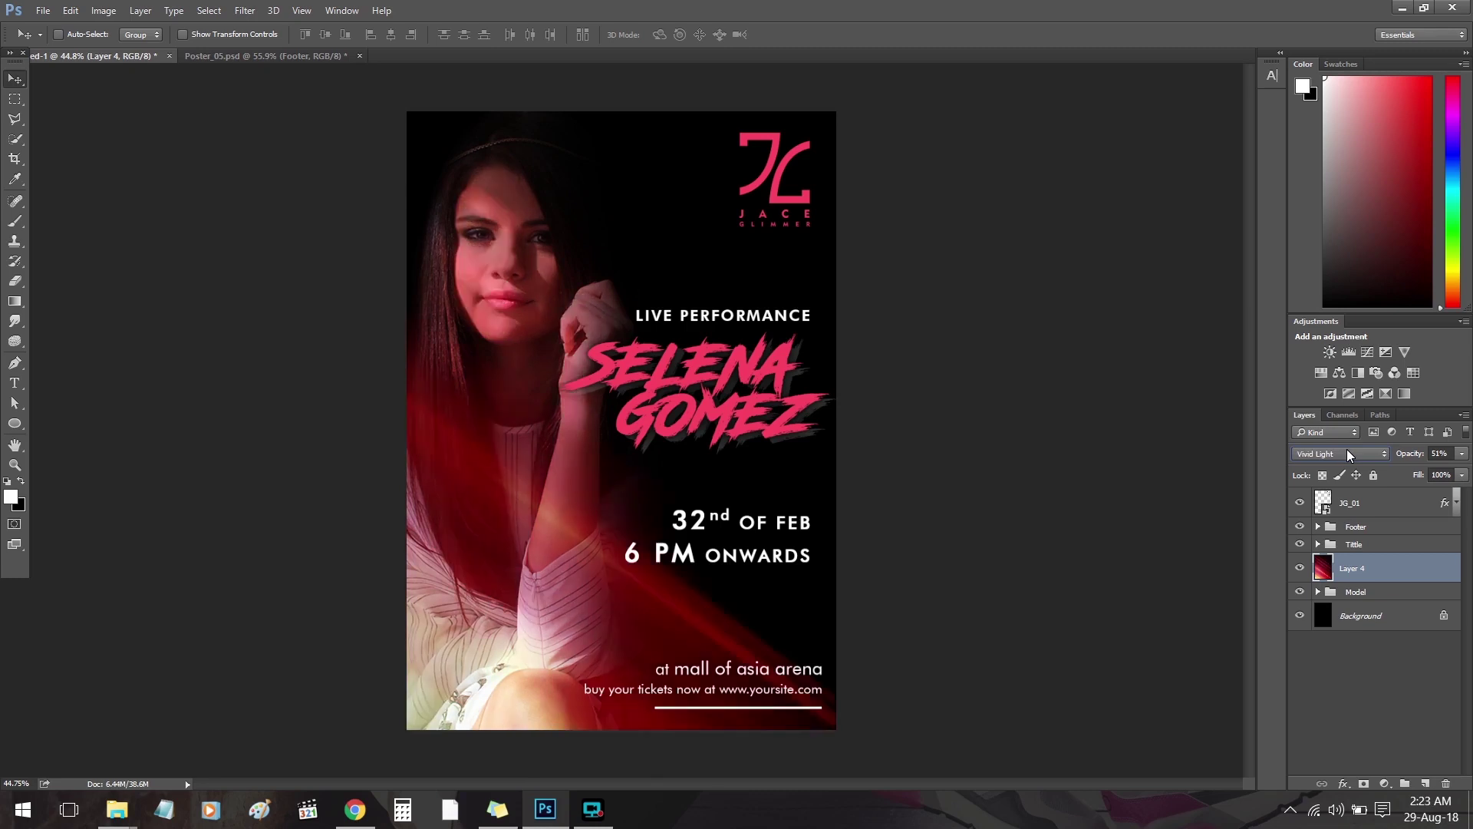
scroll(1347, 454, "down", 1)
Drag the red light streak lower across the poster and leave its blending on Hue at 51% opacity.
left_click_drag(776, 621, 972, 739)
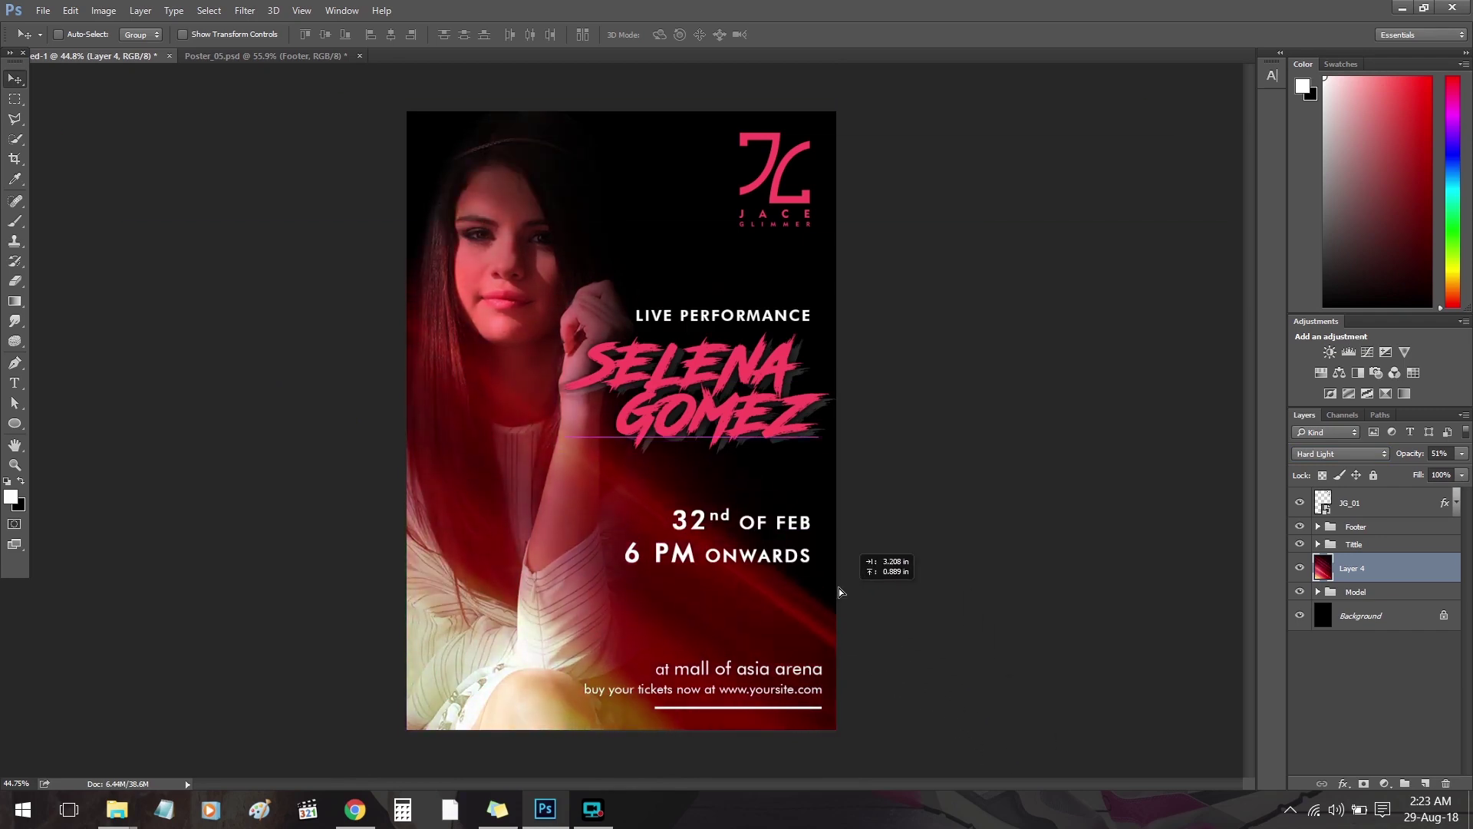
left_click_drag(971, 738, 775, 568)
left_click(1305, 454)
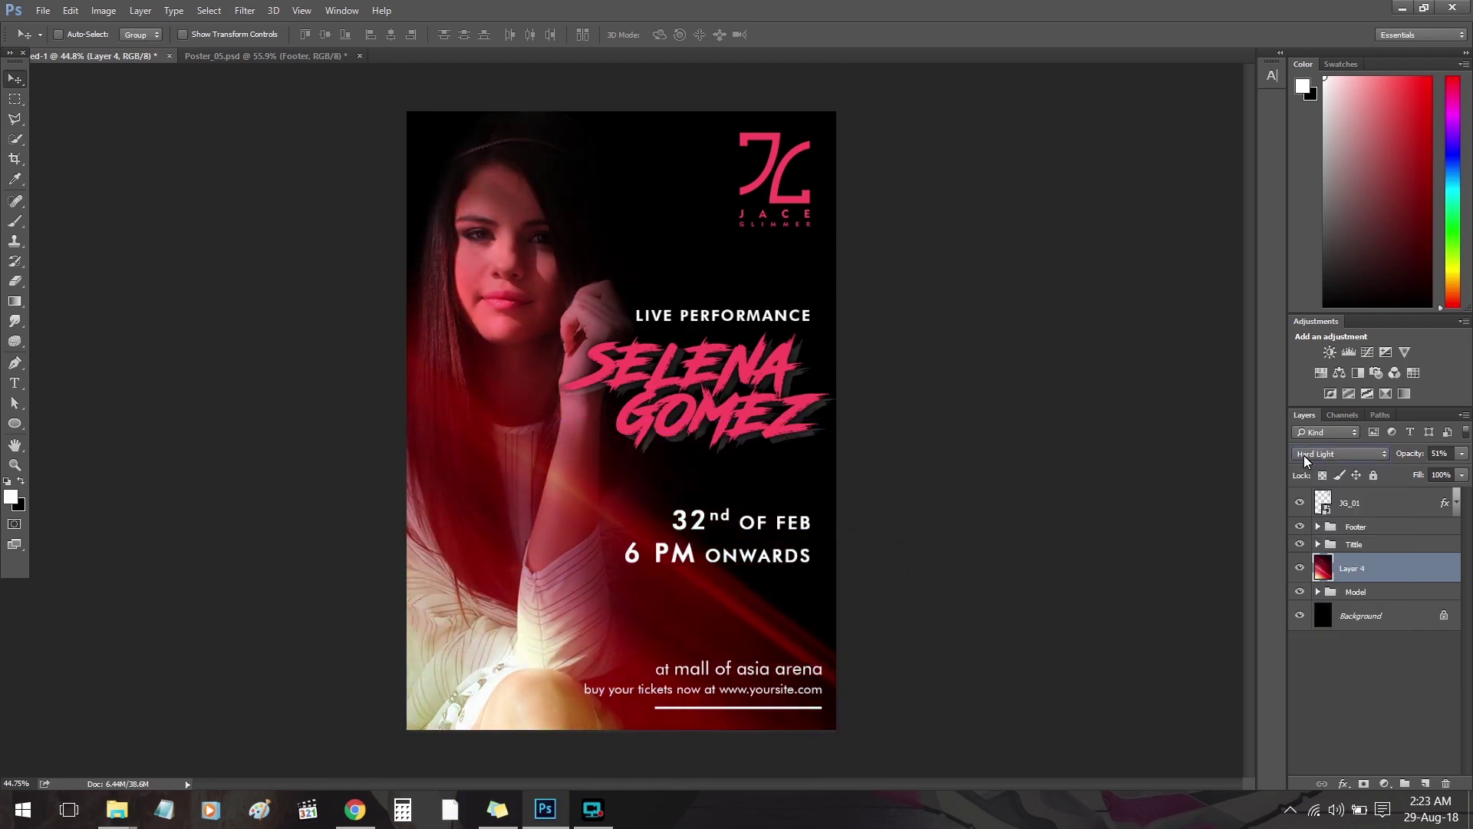
scroll(1305, 454, "down", 1)
scroll(1304, 454, "down", 2)
scroll(1304, 454, "down", 1)
scroll(1305, 454, "down", 1)
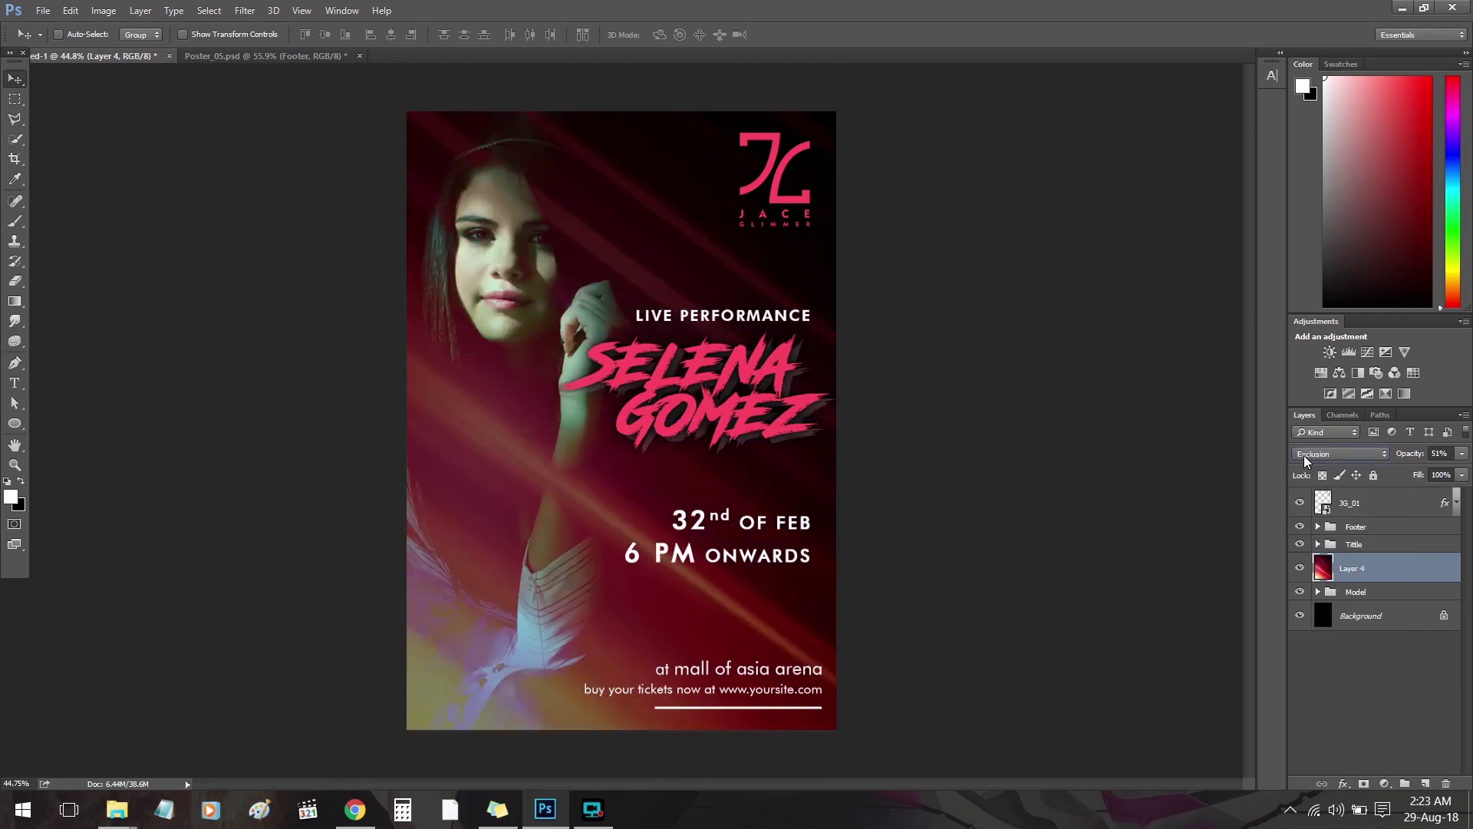
scroll(1304, 454, "down", 1)
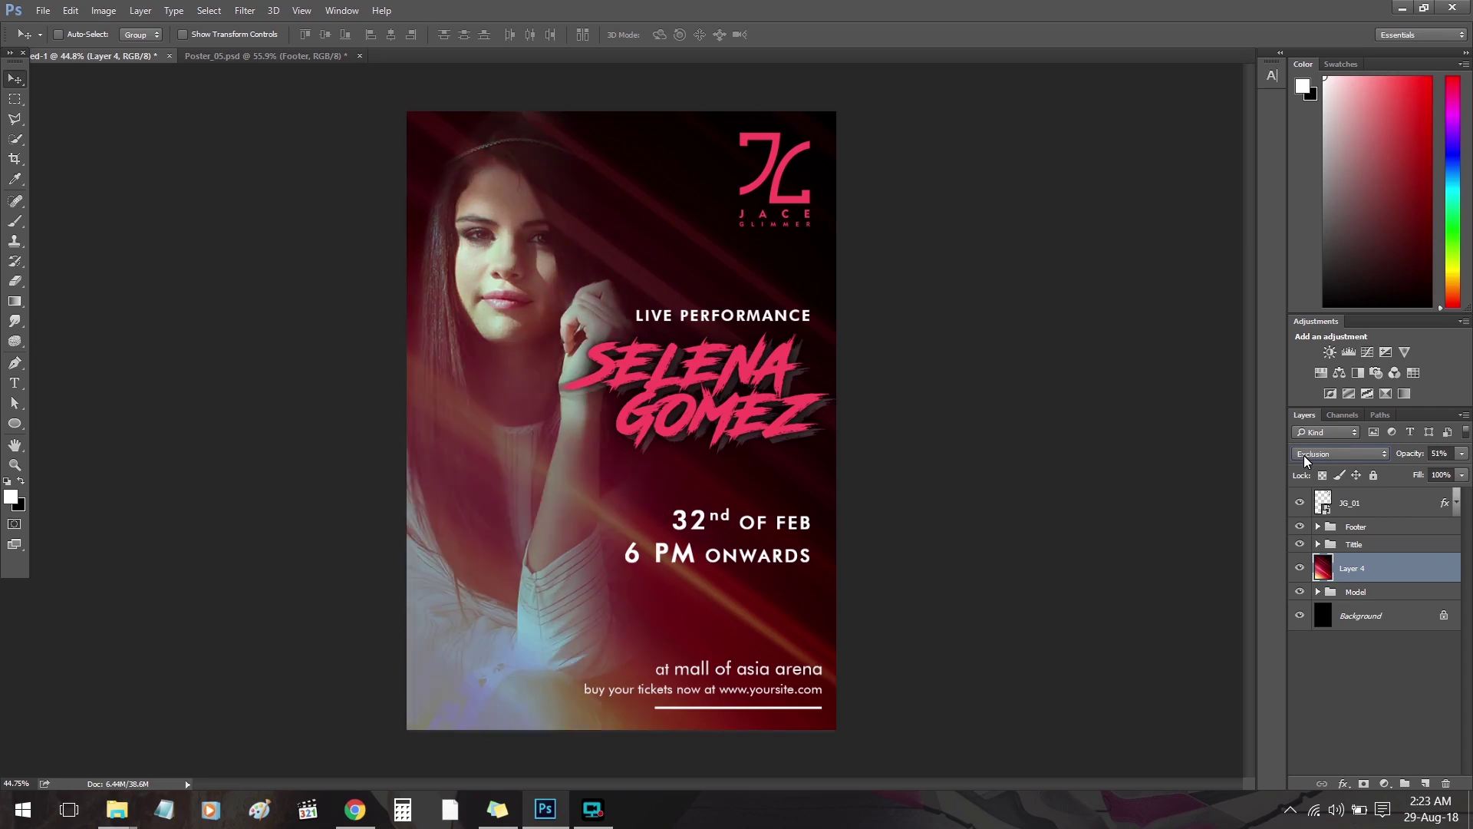
scroll(1304, 455, "down", 1)
scroll(1305, 454, "down", 1)
scroll(1304, 455, "down", 2)
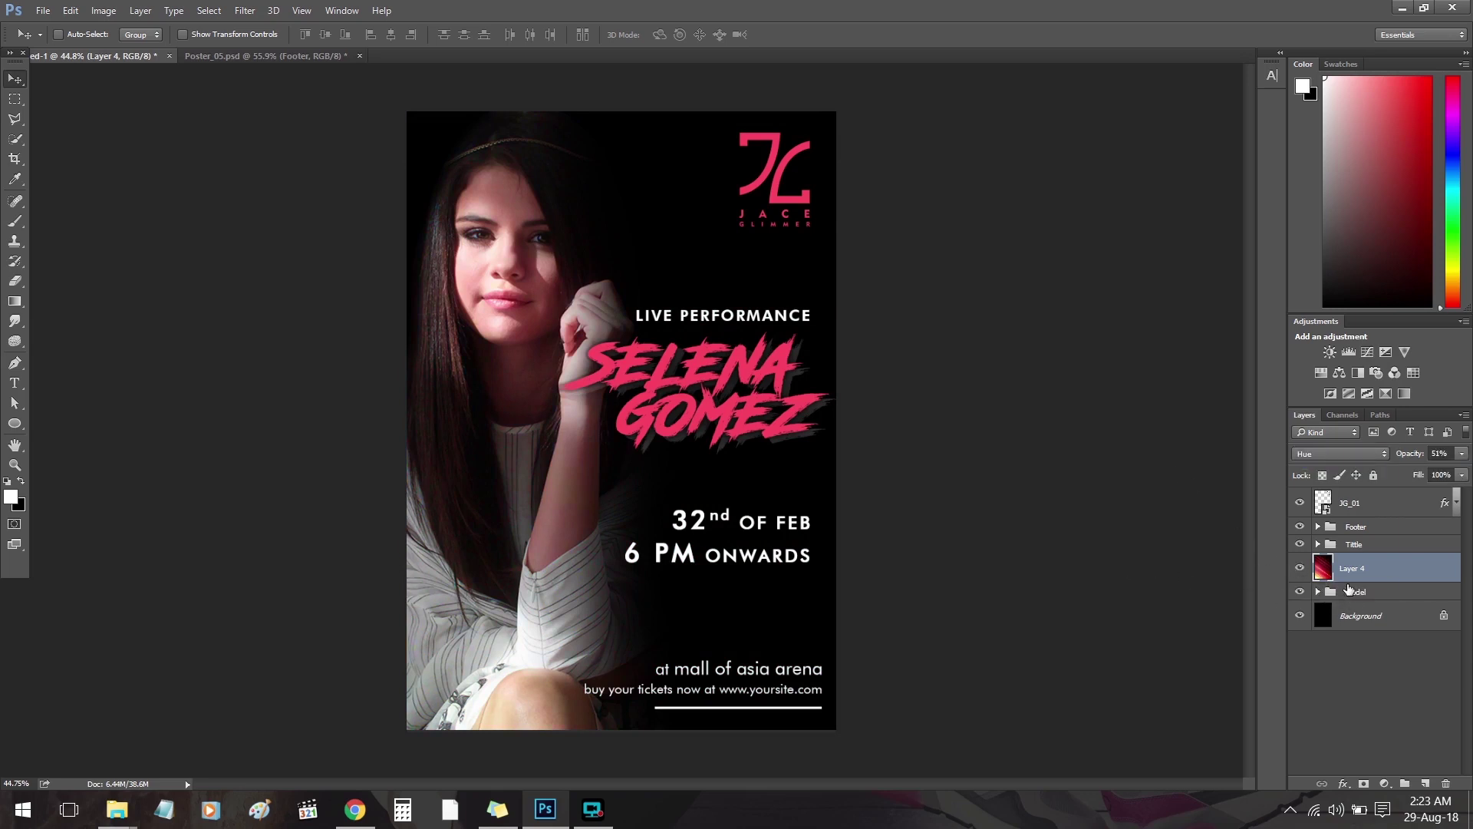
Duplicate the light-streak layer and set the copy to Lighten blending at 25% opacity.
key("ctrl+j")
left_click(1336, 453)
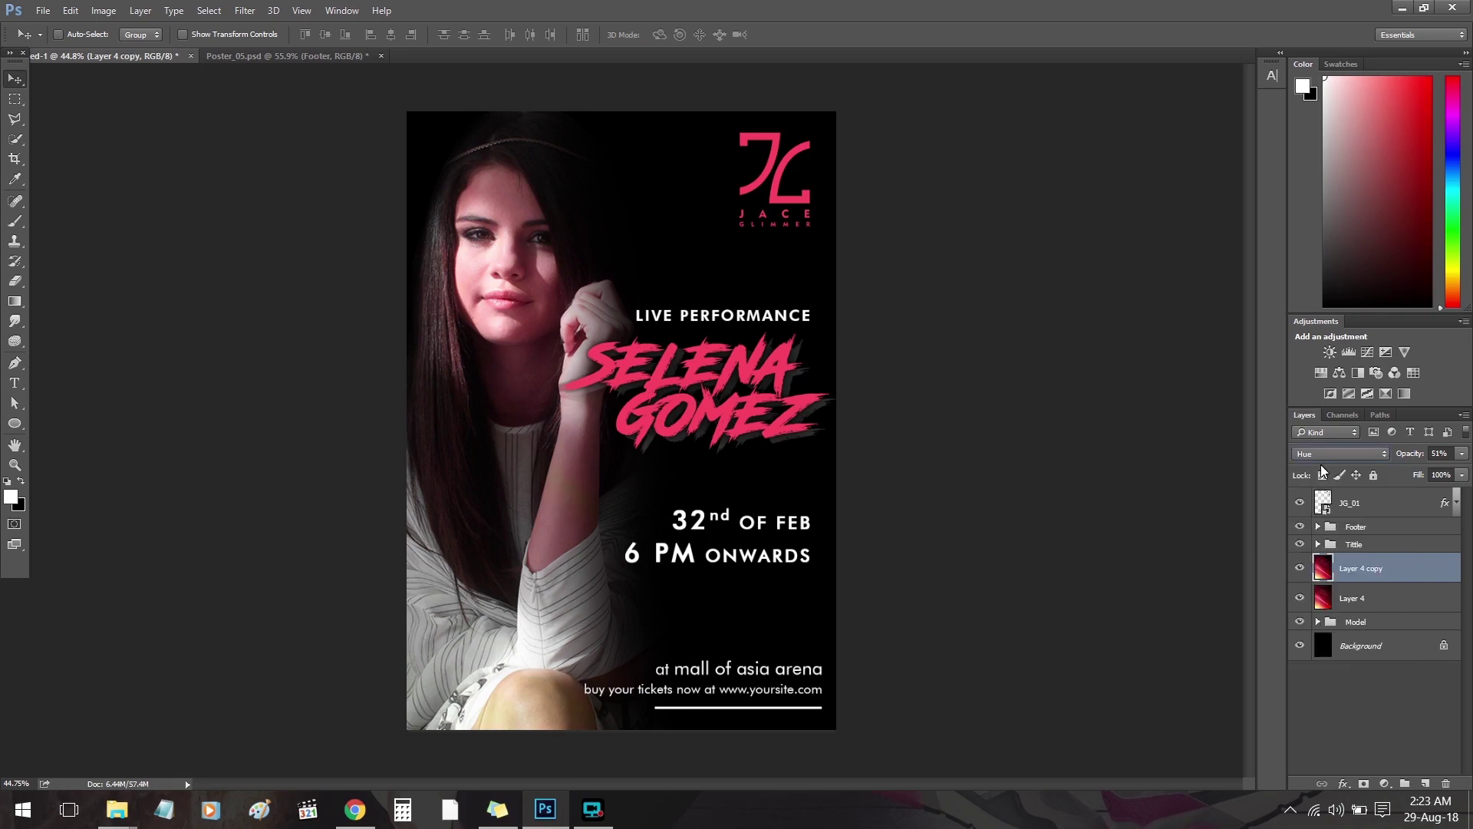
left_click(1335, 453)
key("Down")
key("Down")
key("Down")
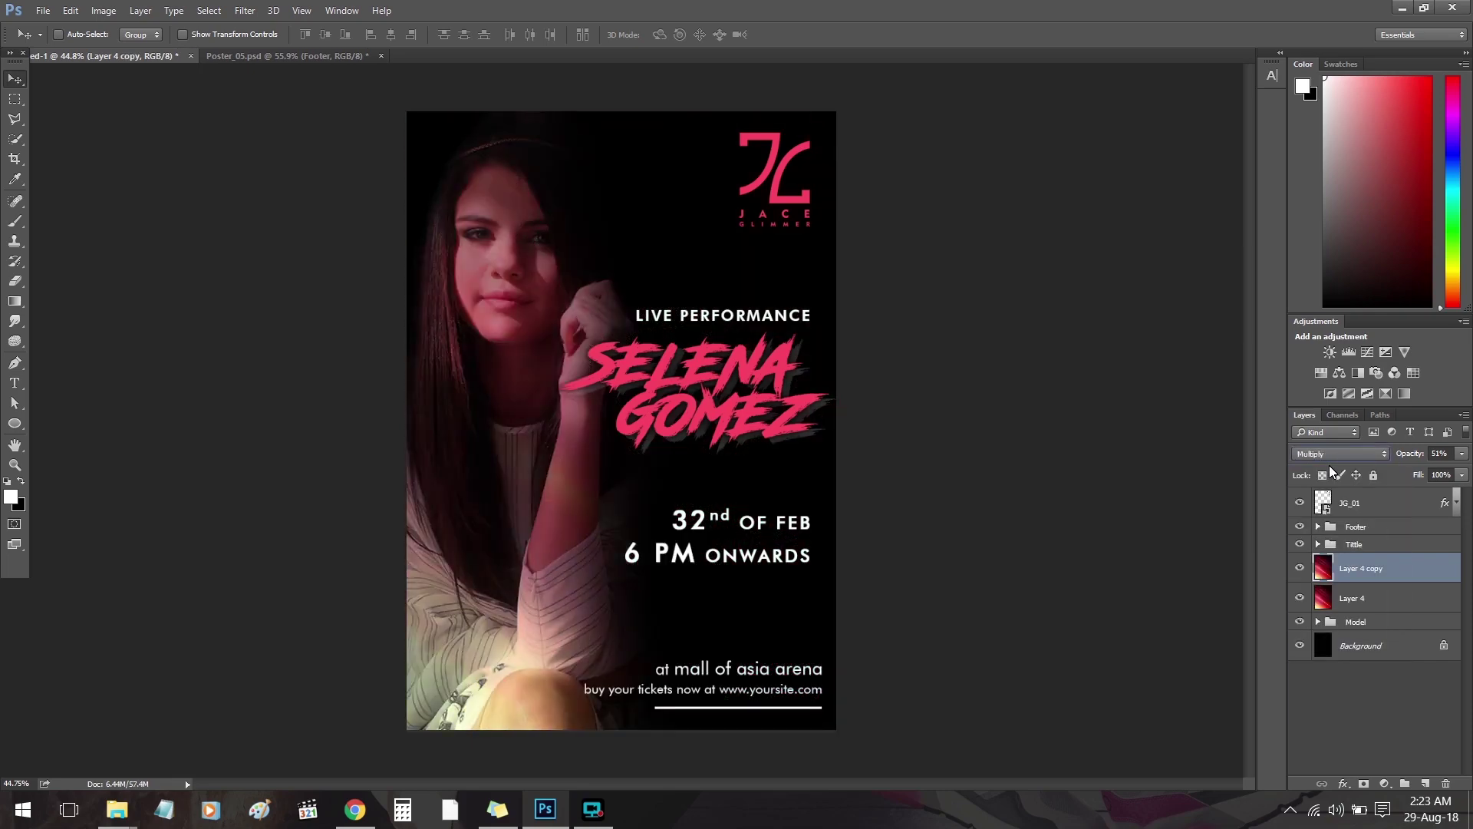
key("Down")
key("Down")
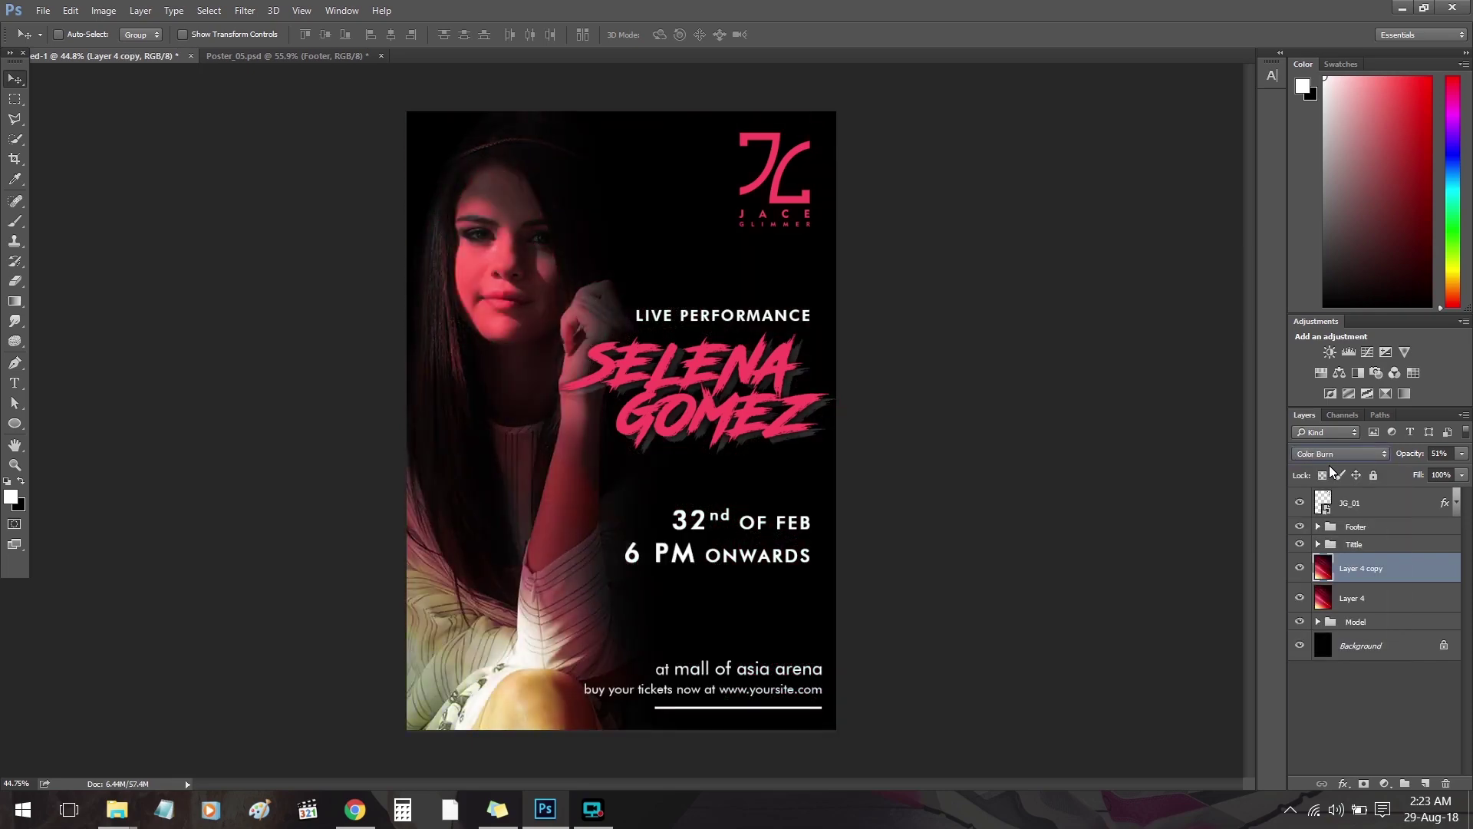
key("Down")
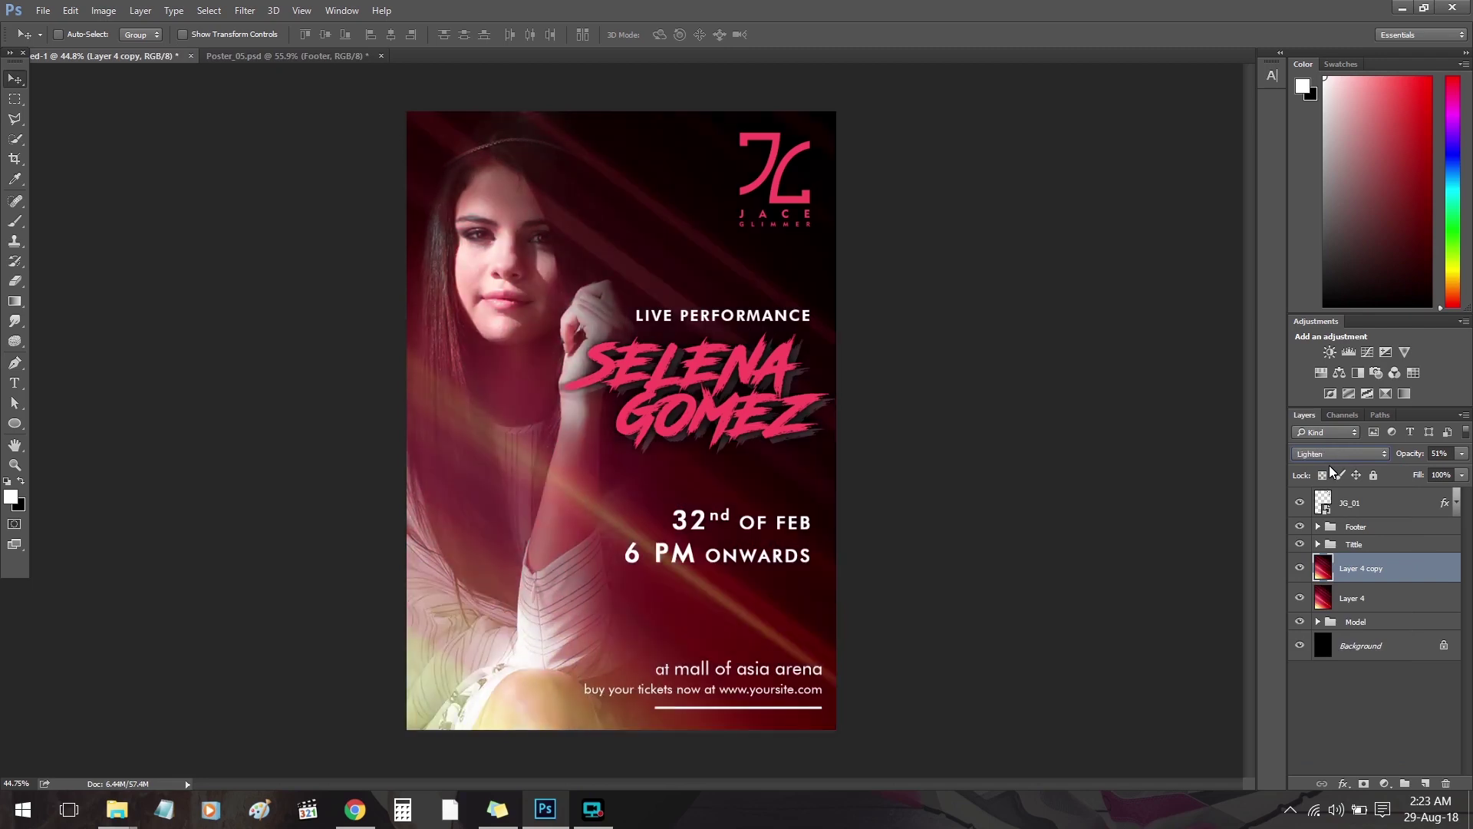
left_click_drag(1416, 454, 1411, 456)
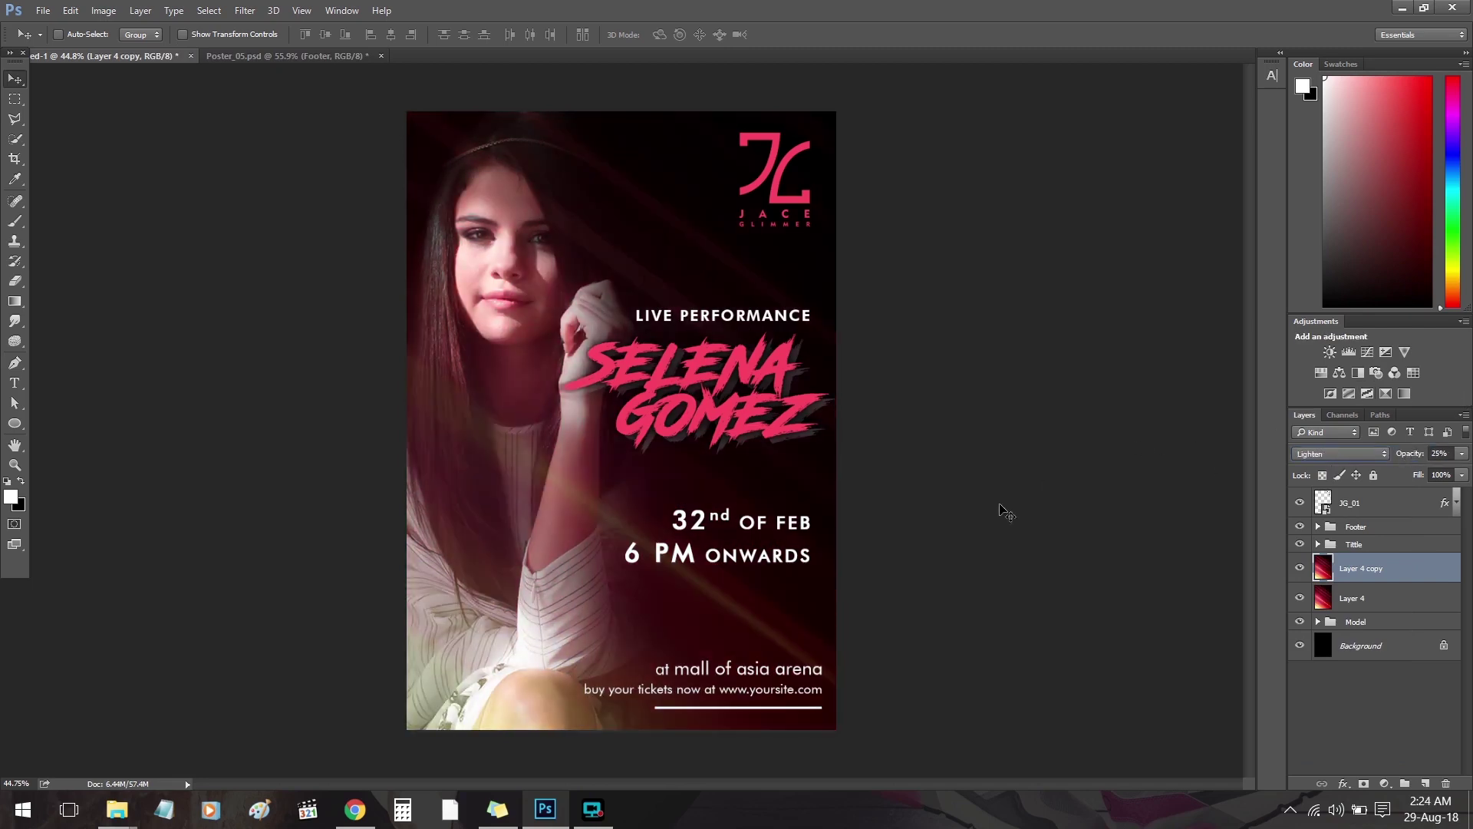
Add a layer mask to the copy and paint it black over the model's face and body.
left_click(1364, 784)
key("b")
key("x")
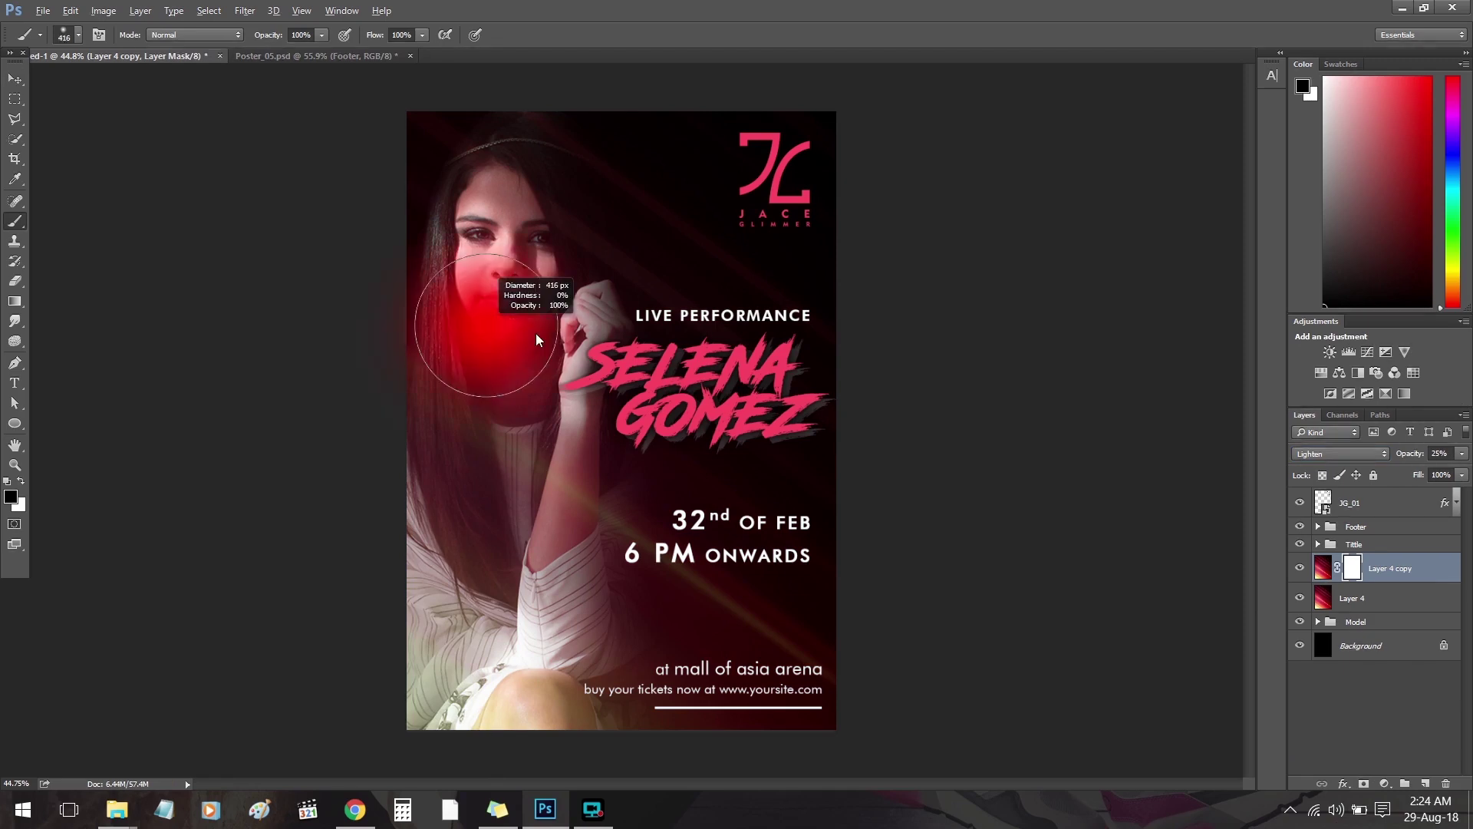
mouse_move(502, 177)
left_mouse_down()
mouse_move(460, 165)
mouse_move(542, 493)
mouse_move(467, 572)
mouse_move(427, 691)
left_mouse_up()
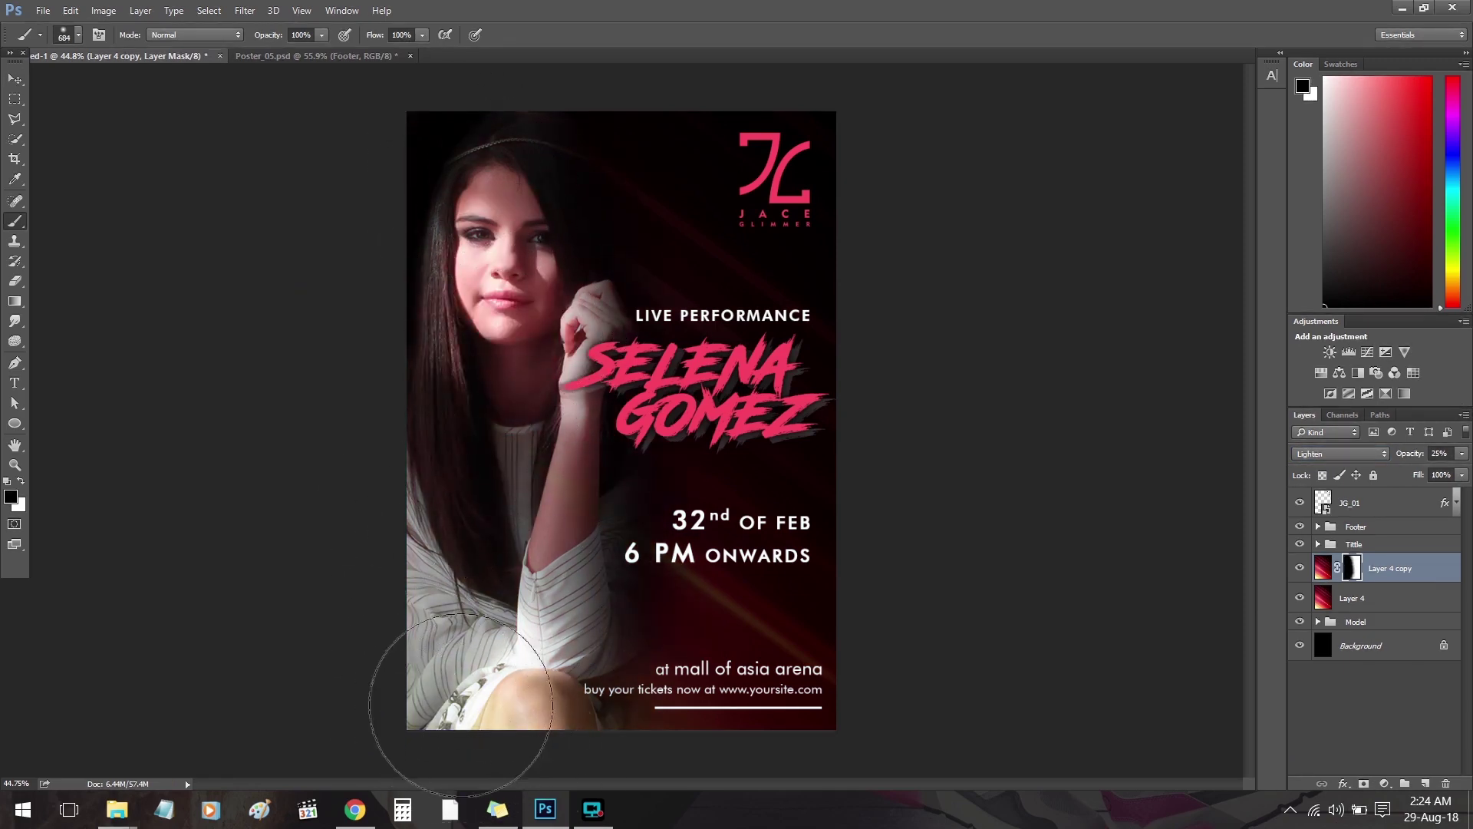
left_click(14, 78)
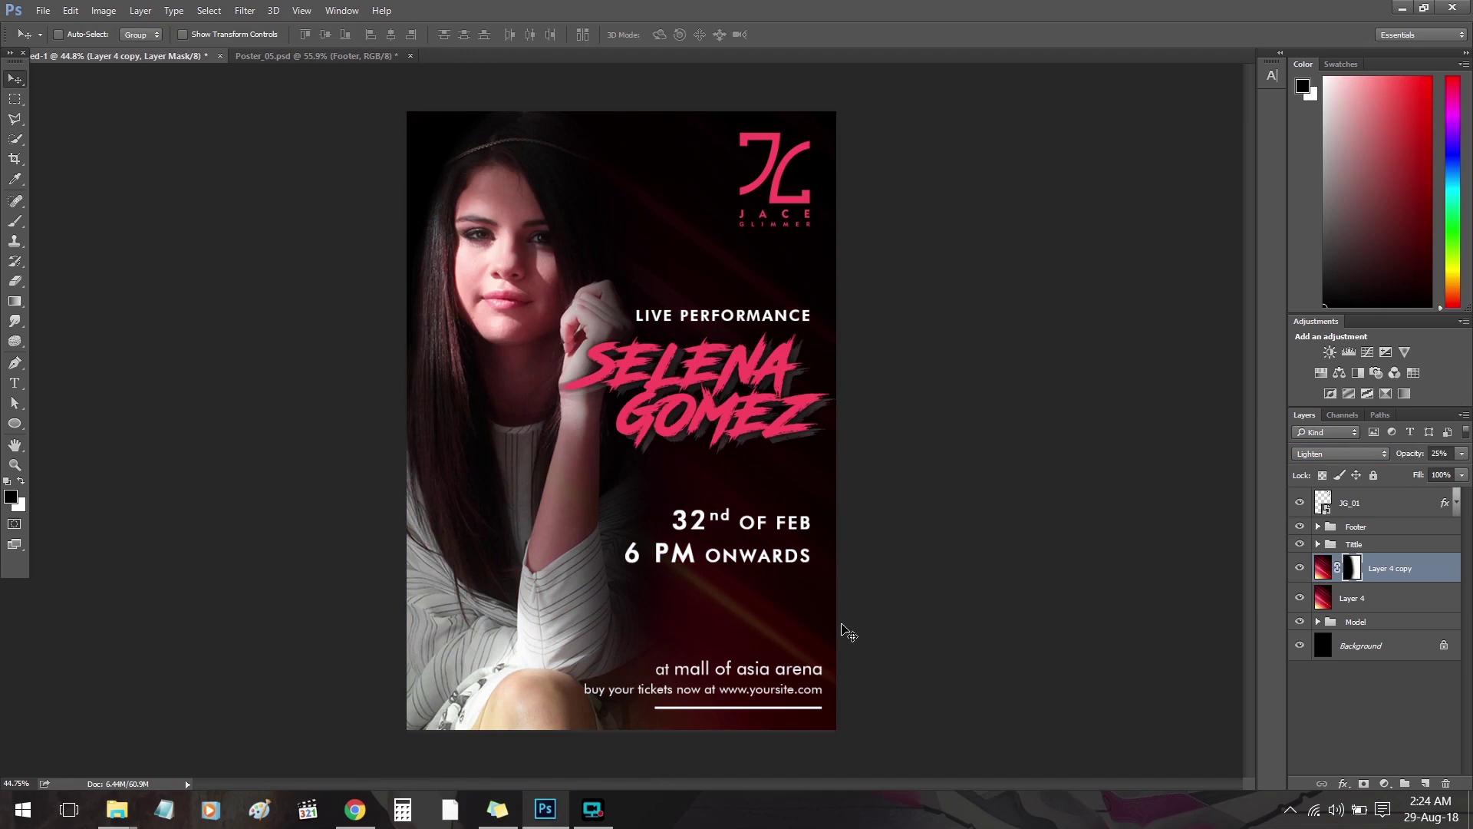
Save the poster as Poster_06.psd in Photoshop format in the Posters folder on E:.
key("ctrl")
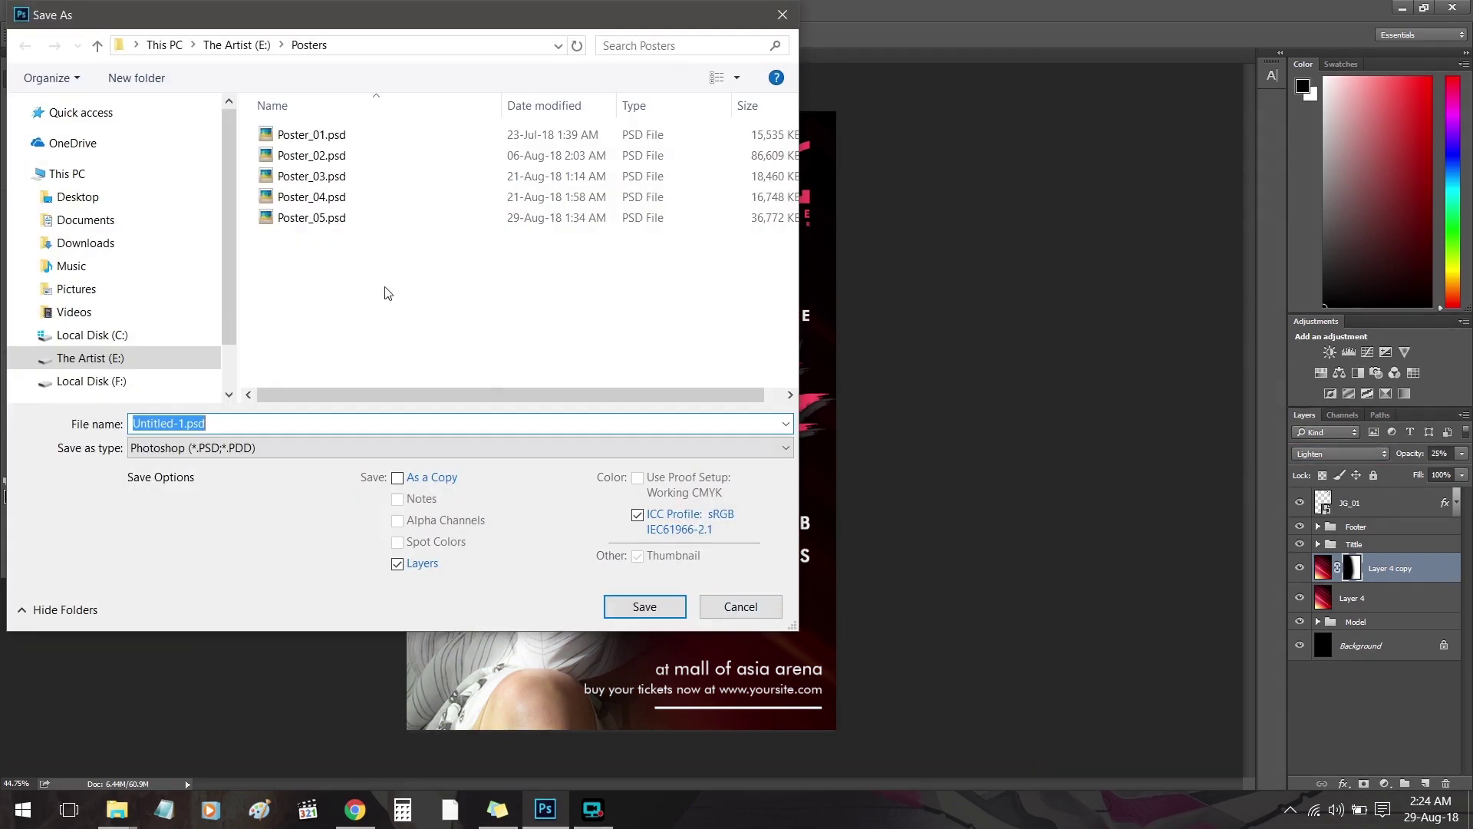
left_click(318, 218)
key("Return")
key("Return")
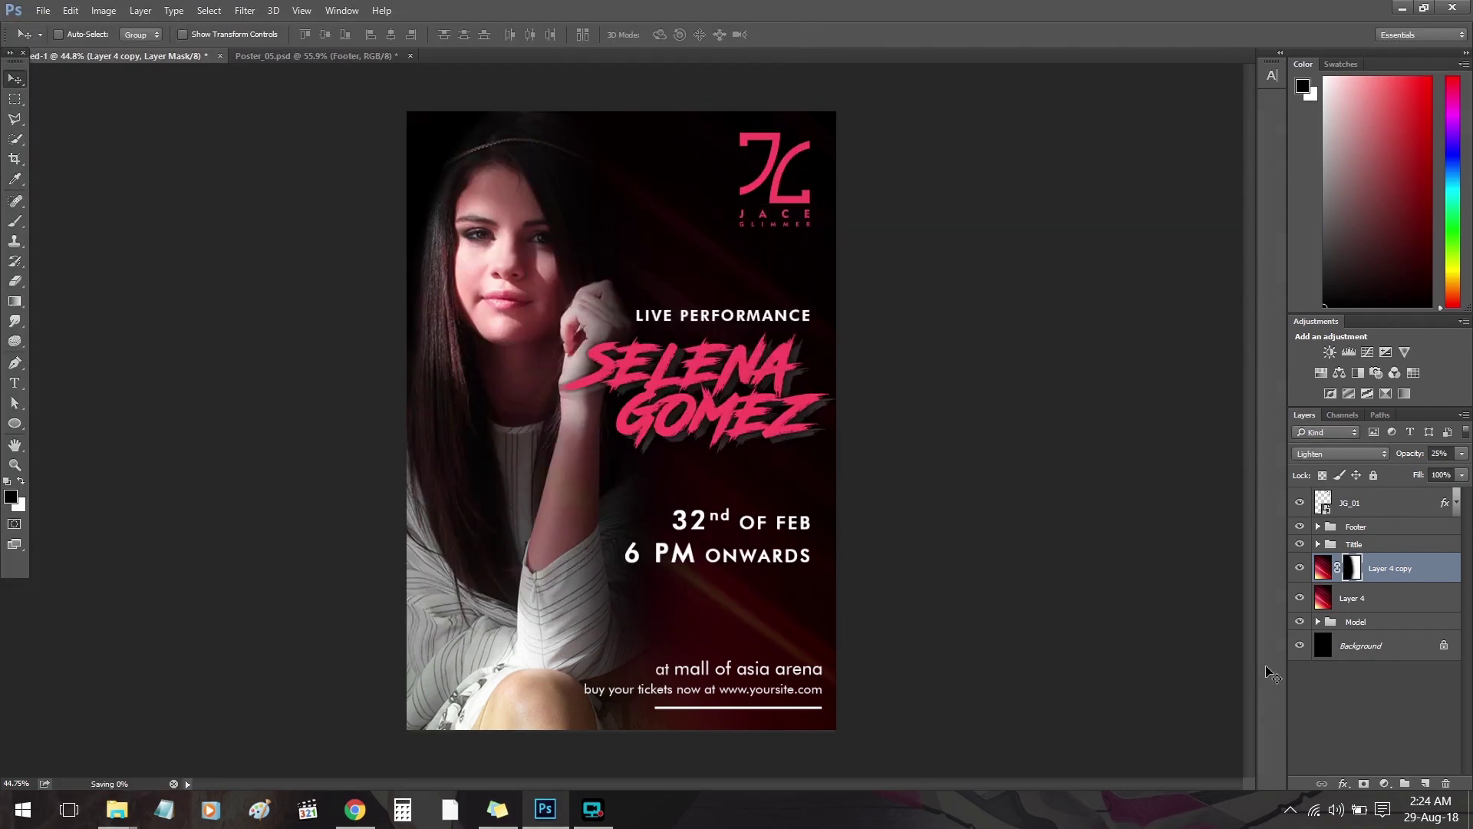
left_click(1369, 603)
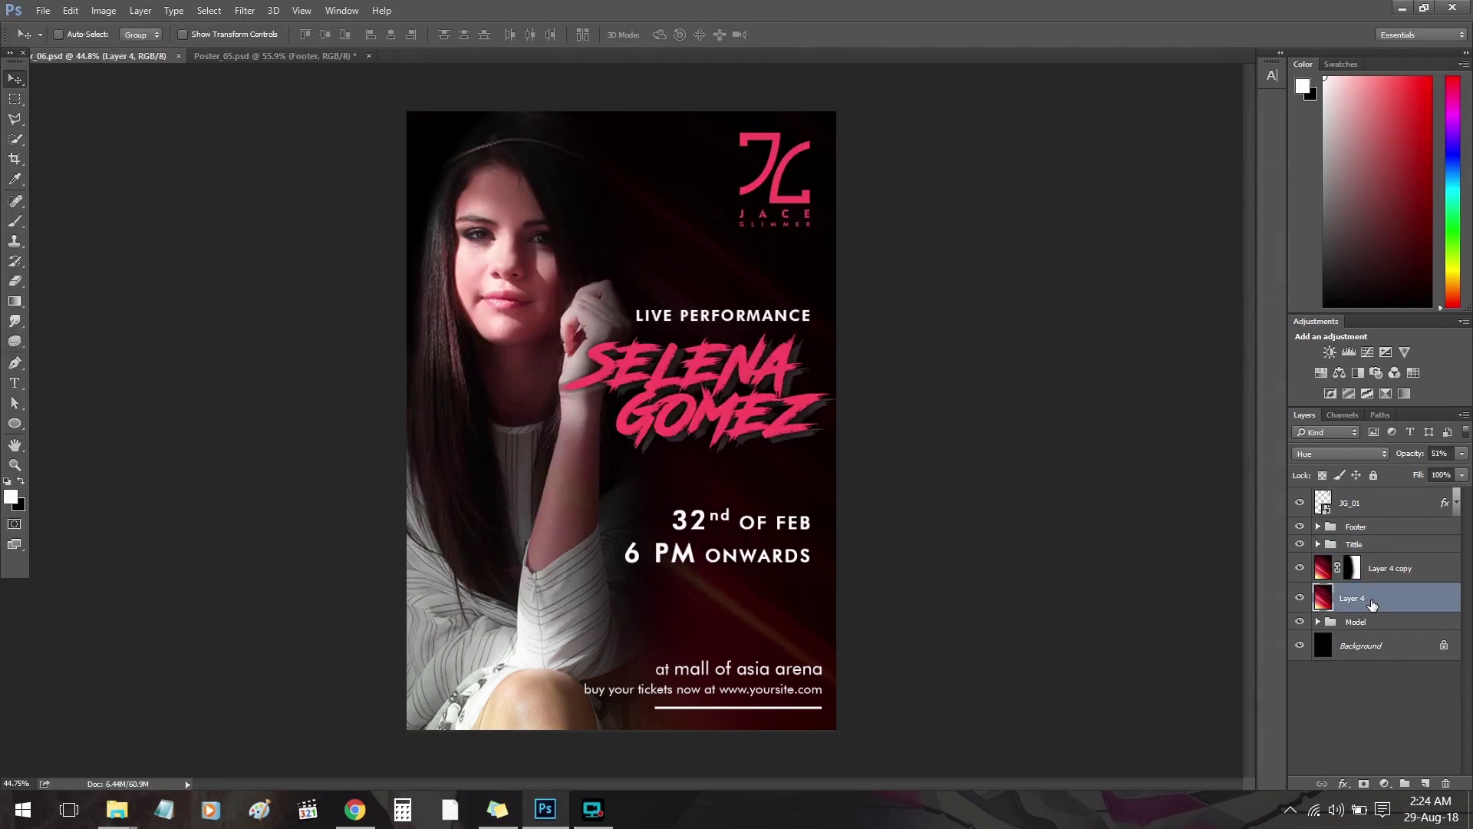
Skew the Tittle group slightly from its right-middle handle and nudge it a little right.
left_click(1354, 547)
key("ctrl+t")
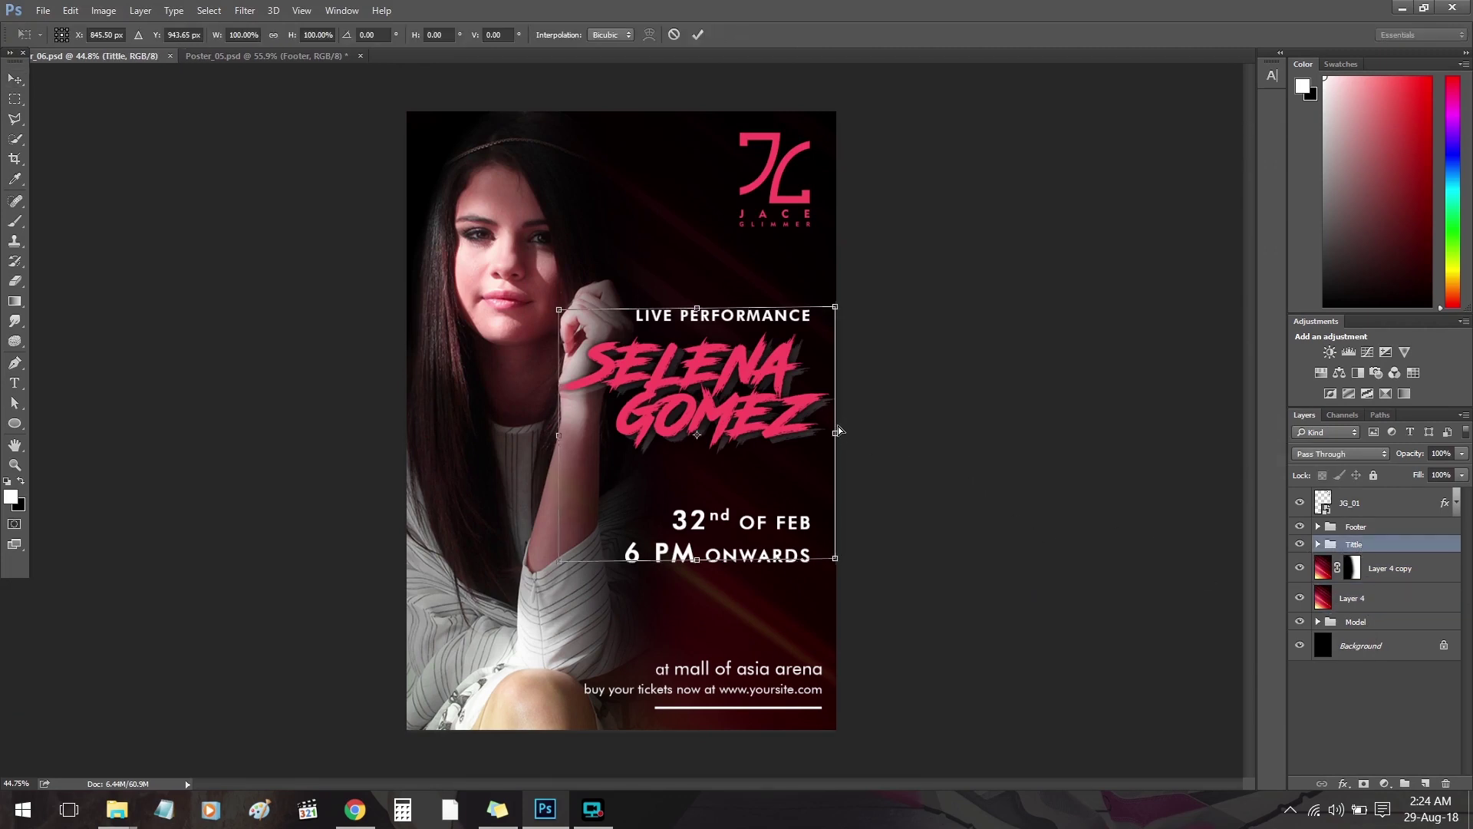
mouse_move(838, 434)
left_mouse_down()
mouse_move(845, 416)
mouse_move(760, 454)
left_mouse_up()
key("Return")
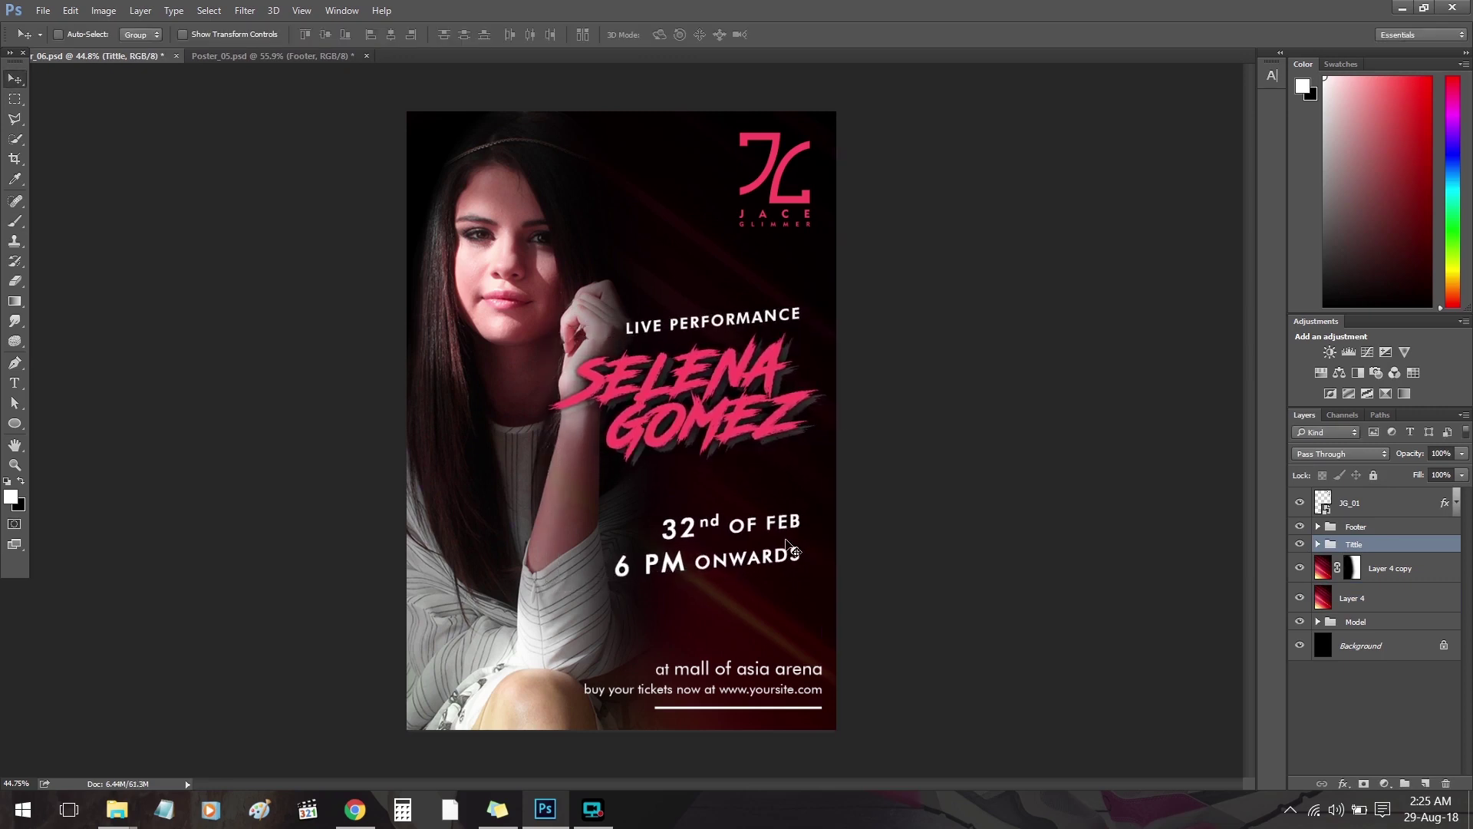
left_click_drag(790, 545, 801, 545)
Save the poster again as Poster_06.psd, checking and dismissing the Save As dialog.
key("ctrl+s")
key("ctrl+shift+s")
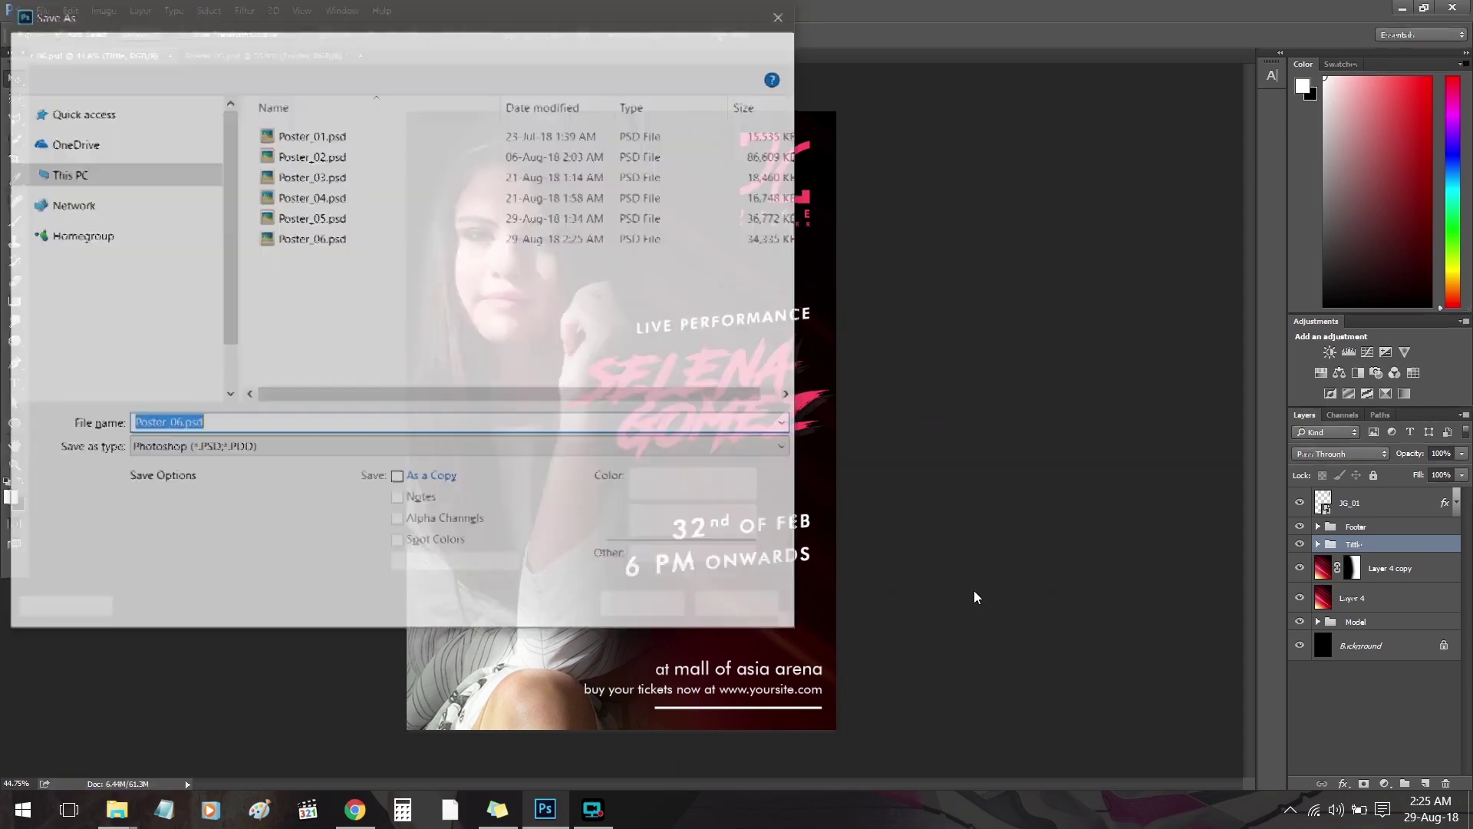
left_click(740, 606)
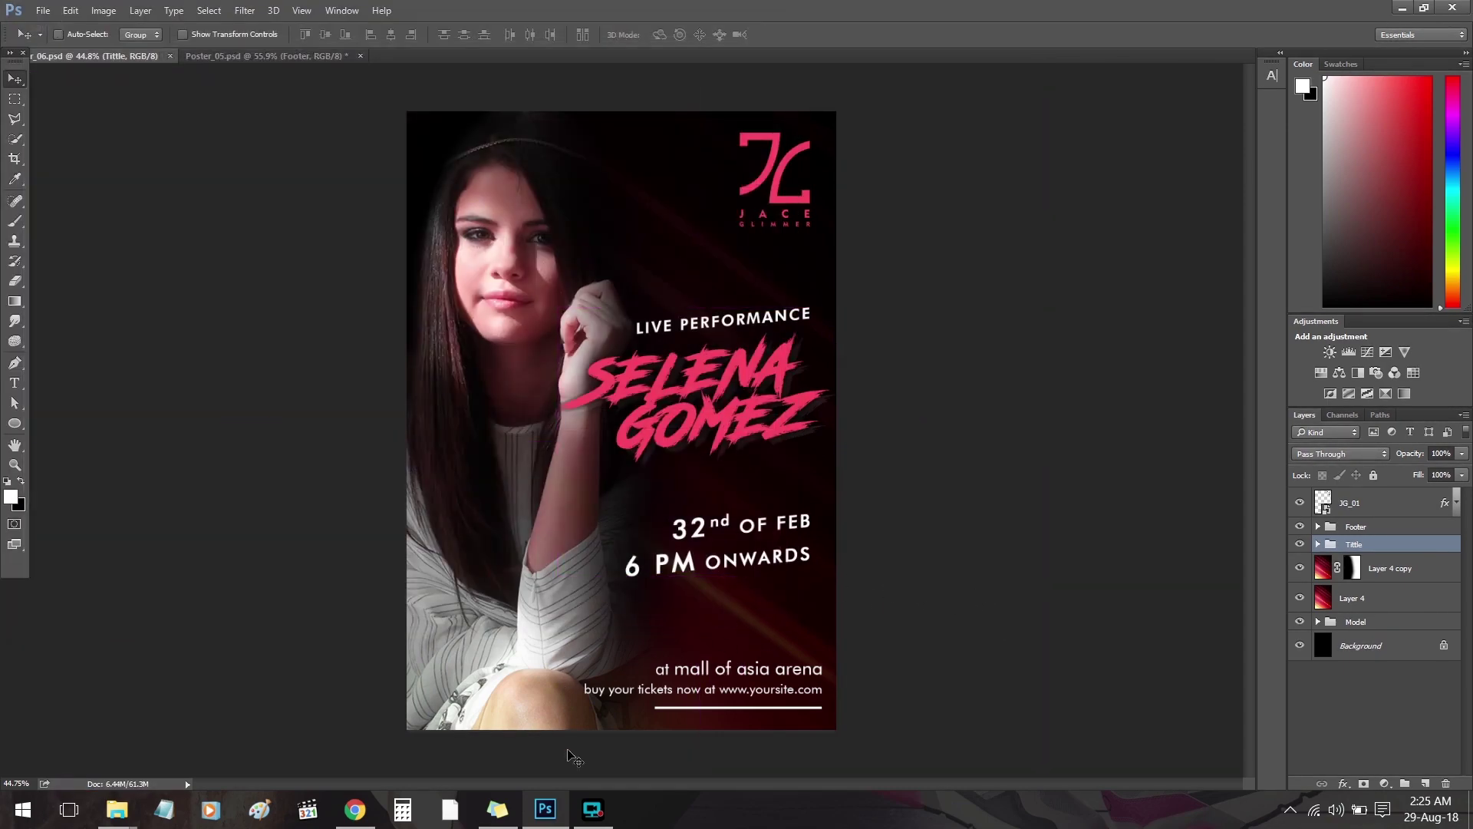